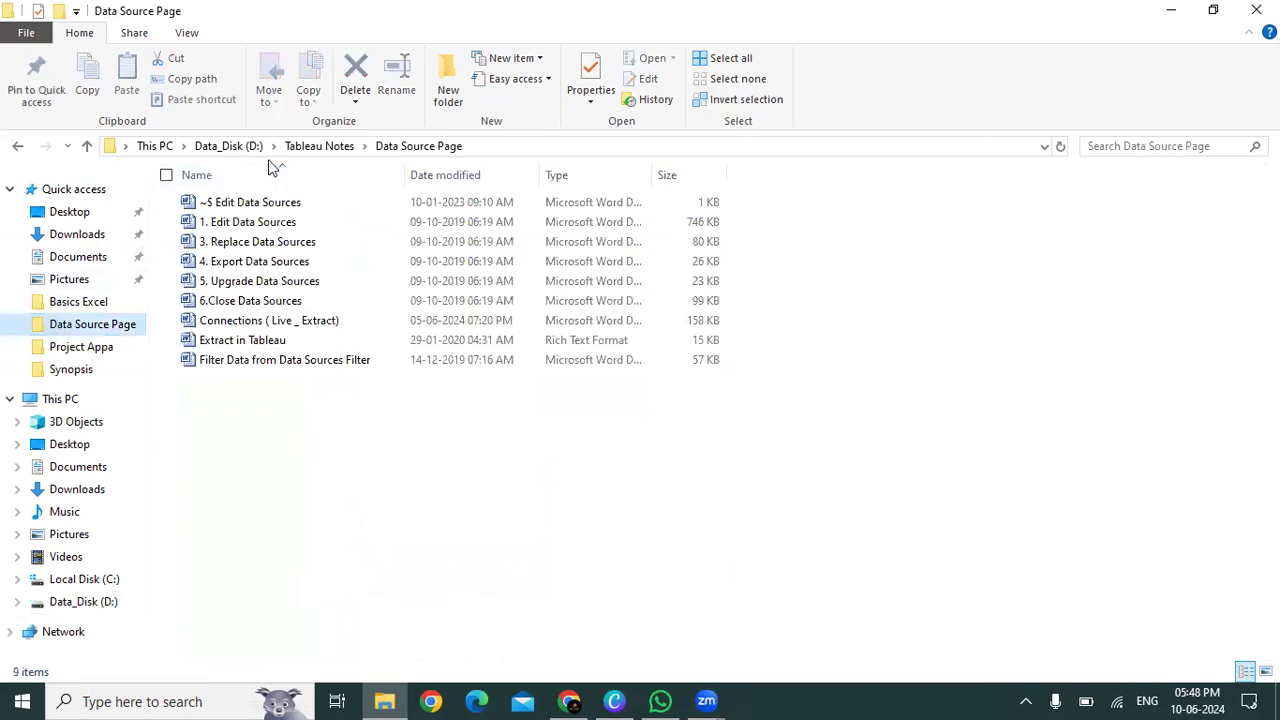
# - Open the Global Superstore workbook from the inner Data Sources folder under Tableau Notes
pyautogui.click(310, 148)
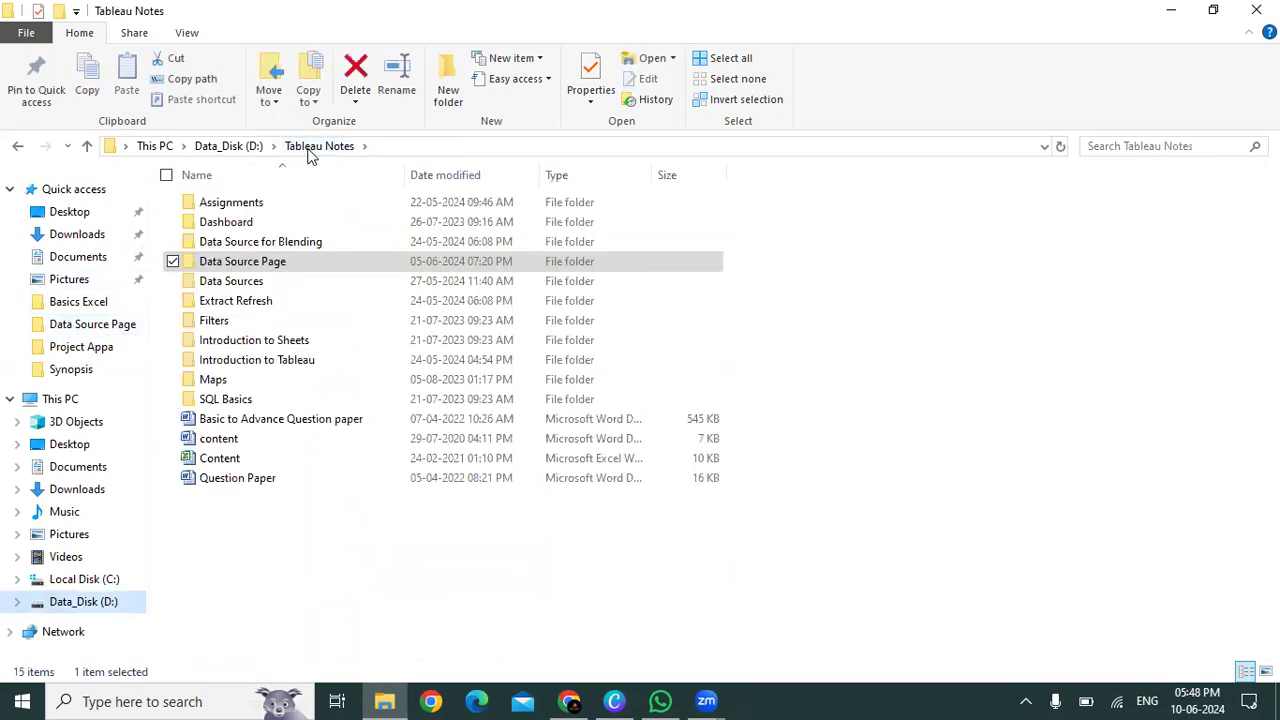
pyautogui.click(250, 285)
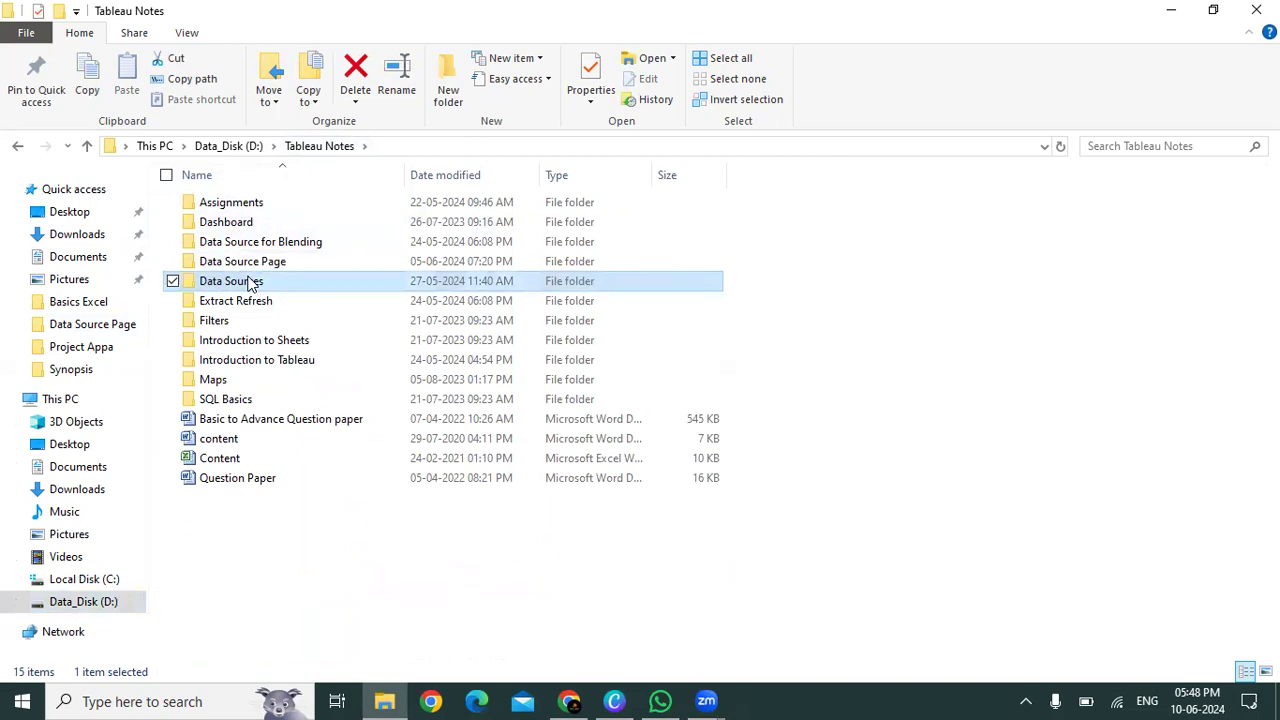
pyautogui.doubleClick(252, 285)
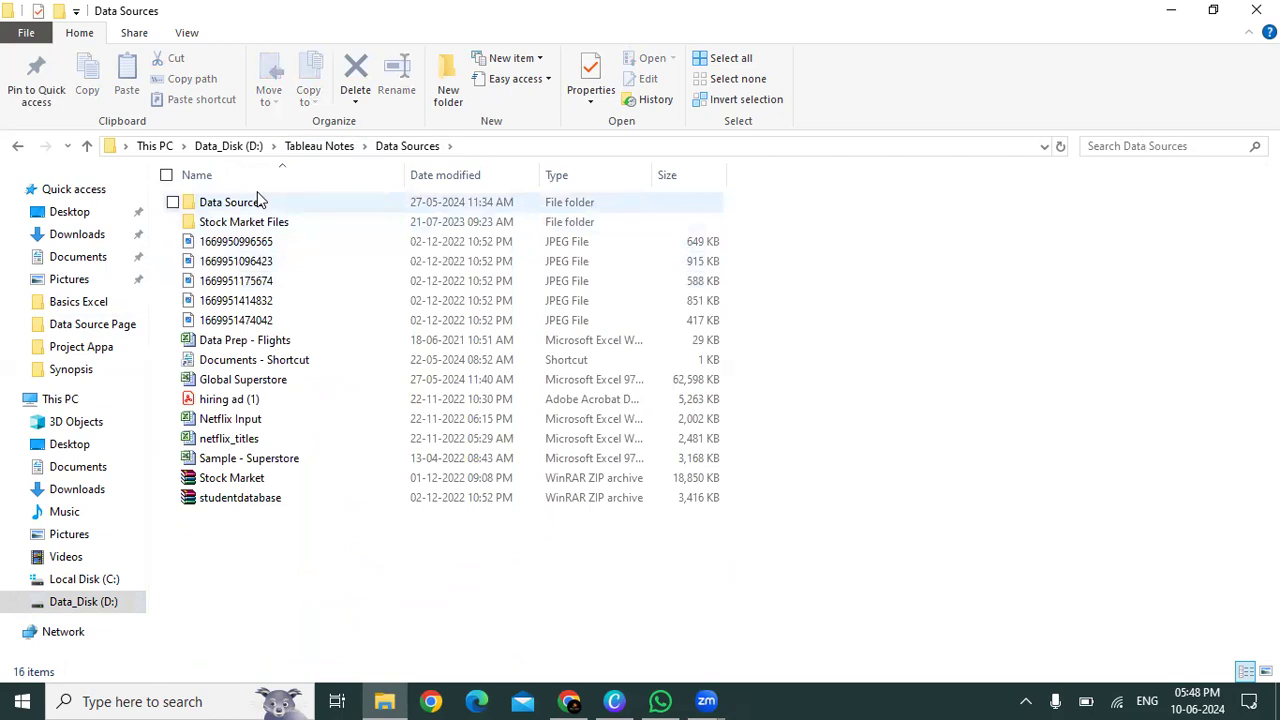
pyautogui.doubleClick(254, 205)
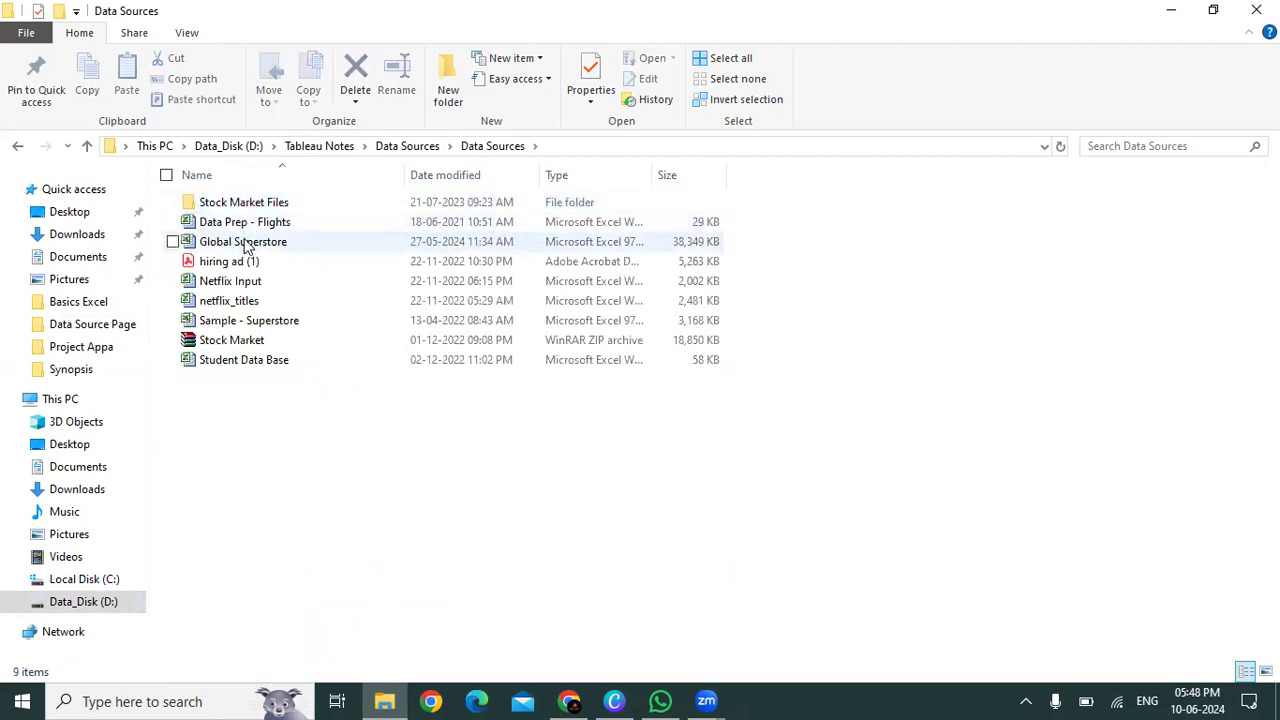
pyautogui.doubleClick(247, 243)
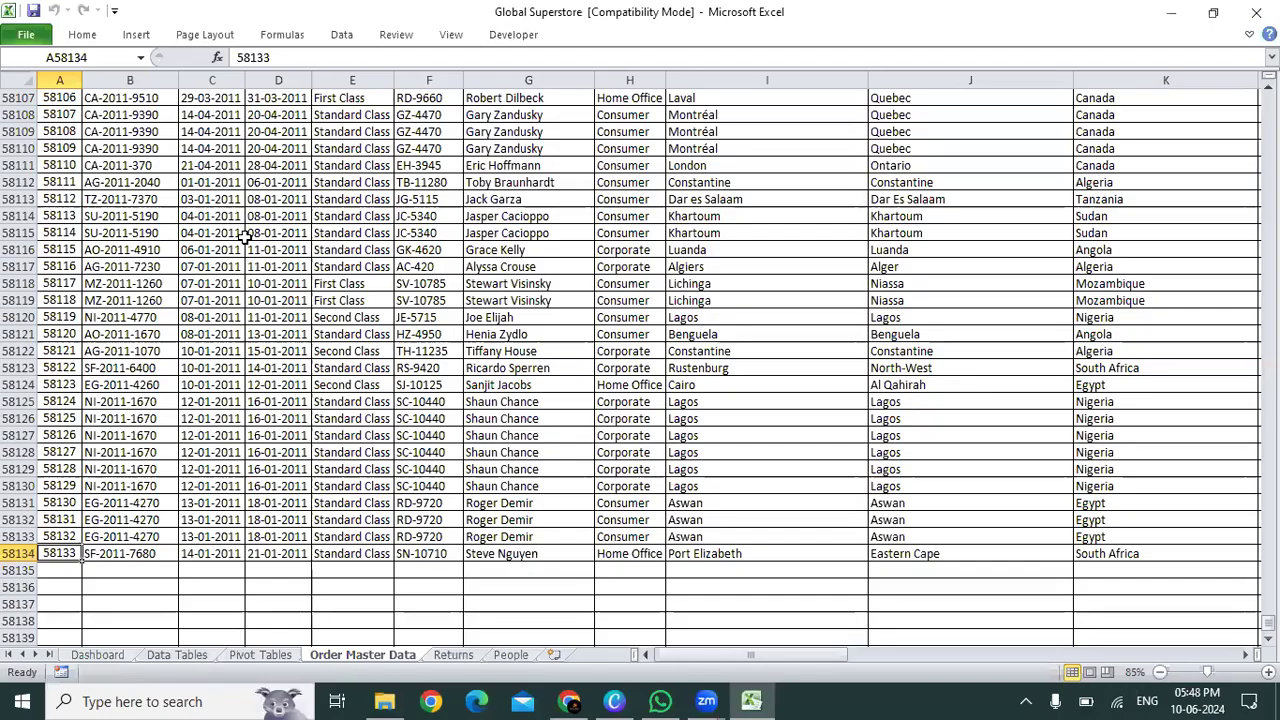
# - Copy the full Order Master Data table with its headers into Sheet1 of a new blank workbook, starting at A1
pyautogui.hotkey('ctrl', 'pagedown')
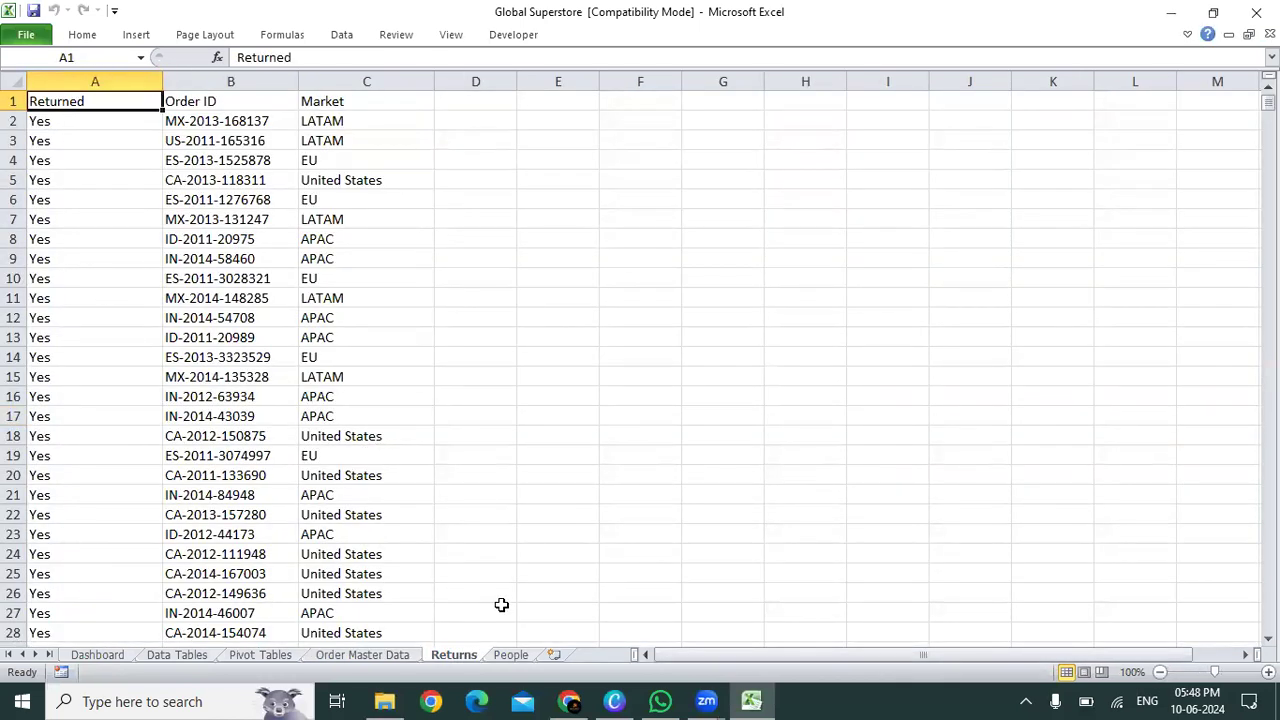
pyautogui.hotkey('alt', 'Tab')
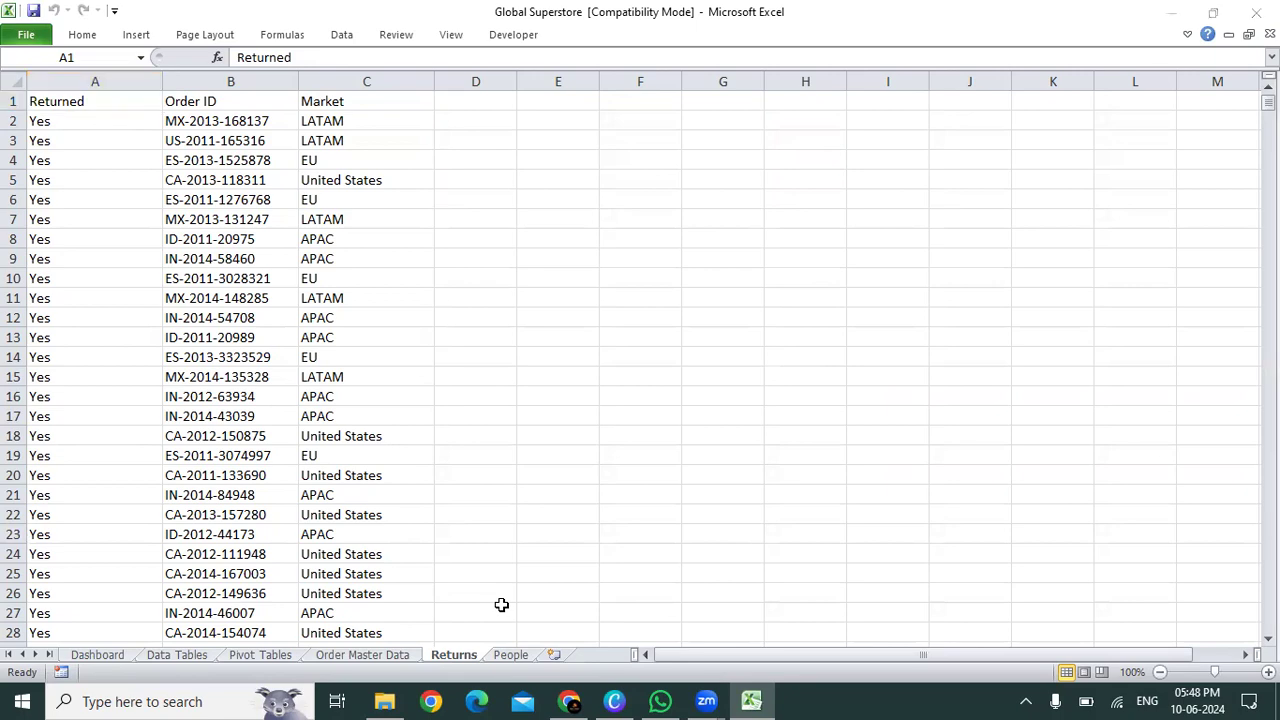
pyautogui.click(354, 656)
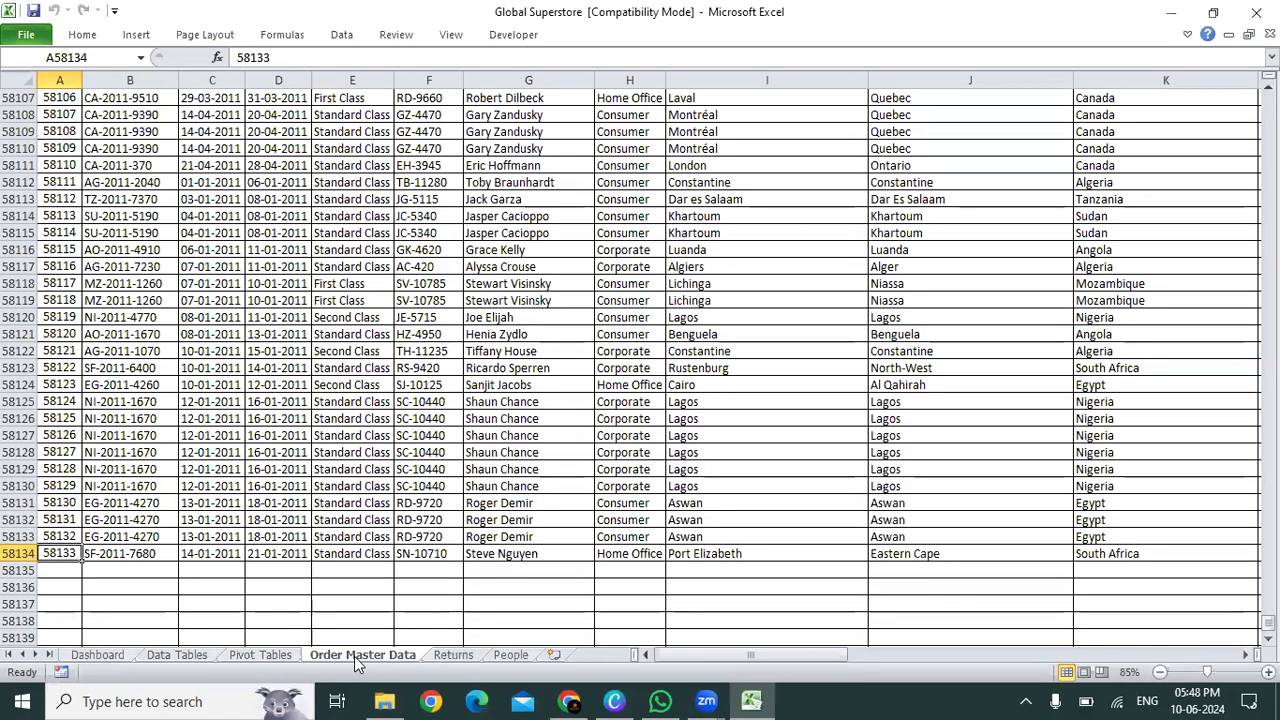
pyautogui.hotkey('ctrl', 'shift', 'Right')
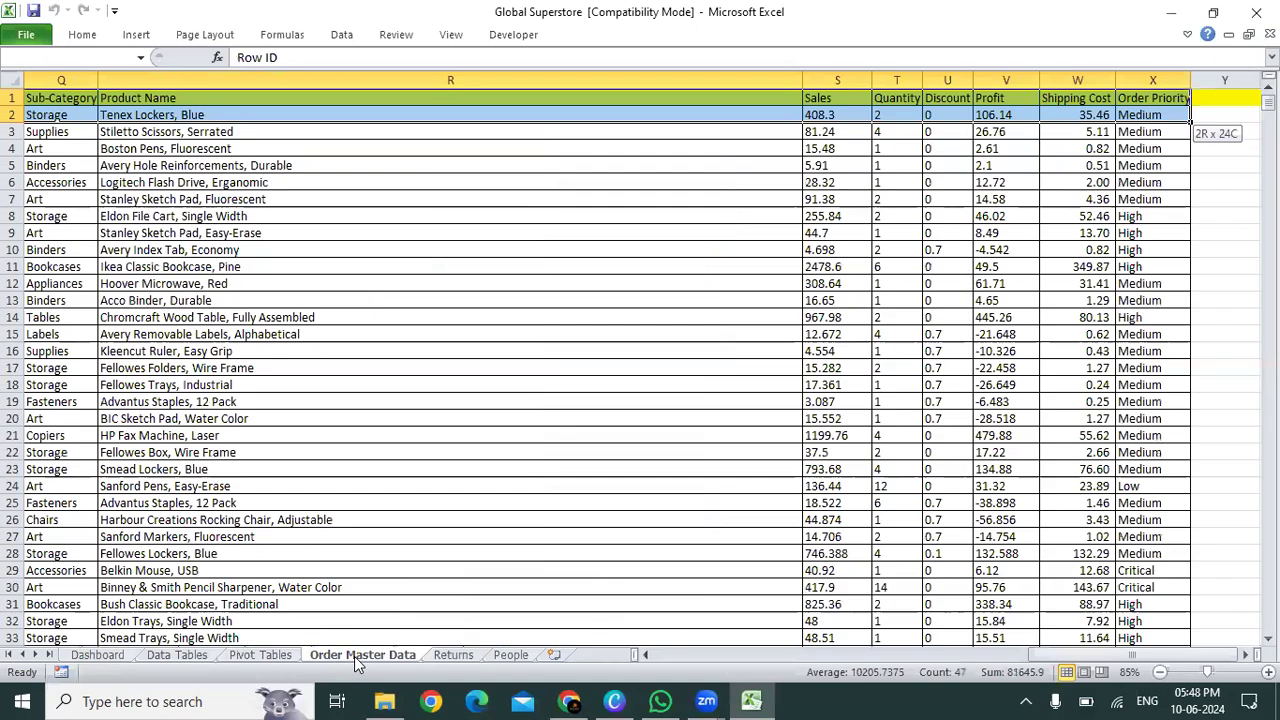
pyautogui.hotkey('ctrl', 'c')
pyautogui.hotkey('alt', 'Tab')
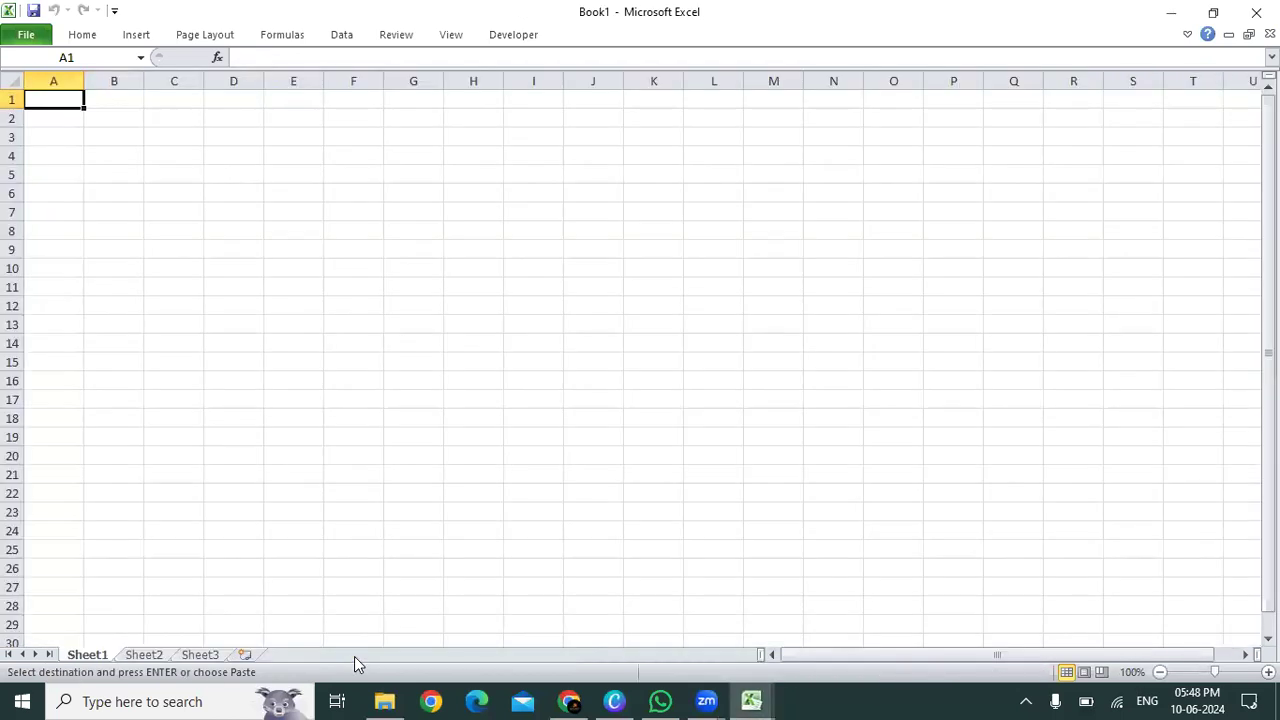
pyautogui.hotkey('ctrl', 'v')
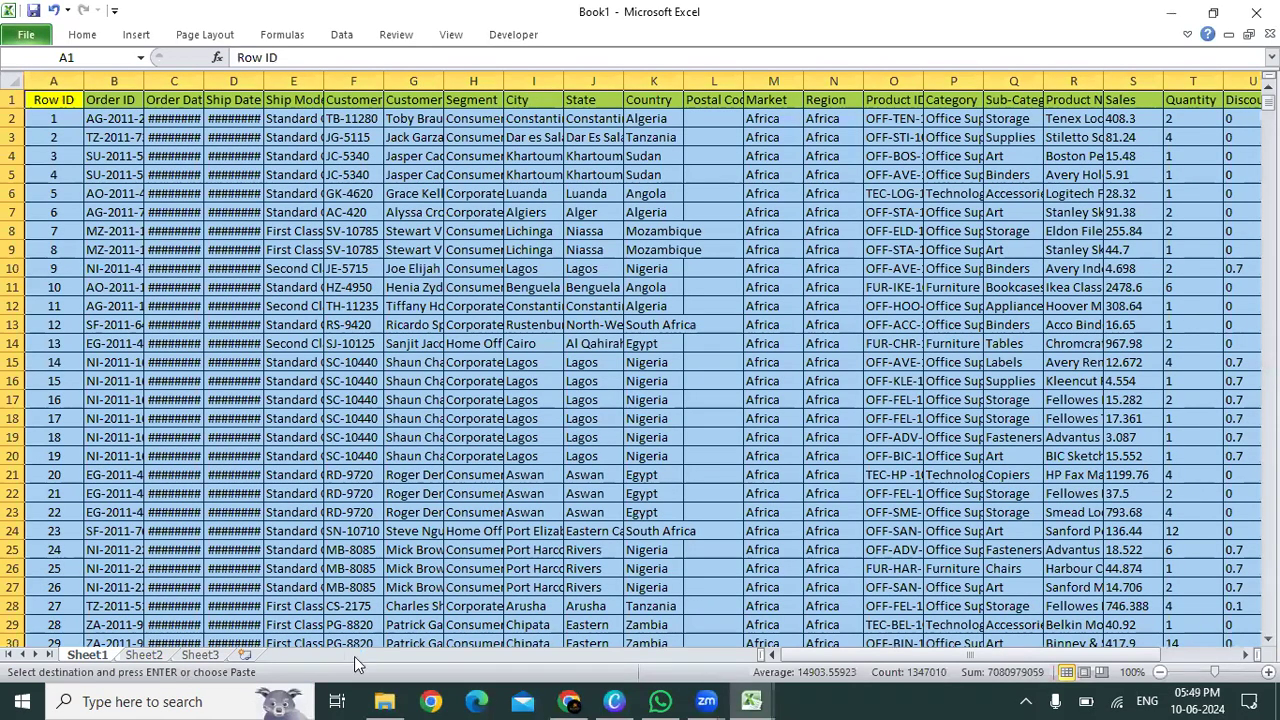
# - Rename Sheet1, which holds the pasted orders table, as Data
pyautogui.hotkey('ctrl', 'Home')
pyautogui.hotkey('ctrl', 'Down')
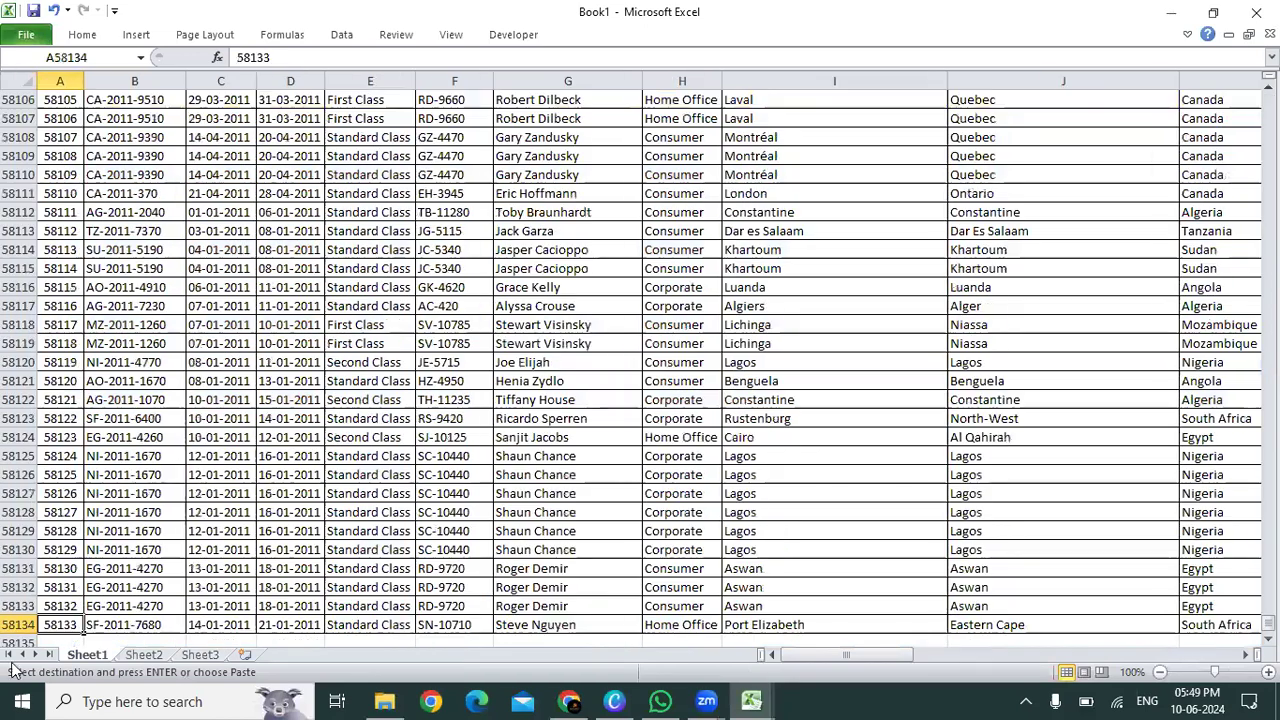
pyautogui.doubleClick(86, 656)
pyautogui.write('DA')
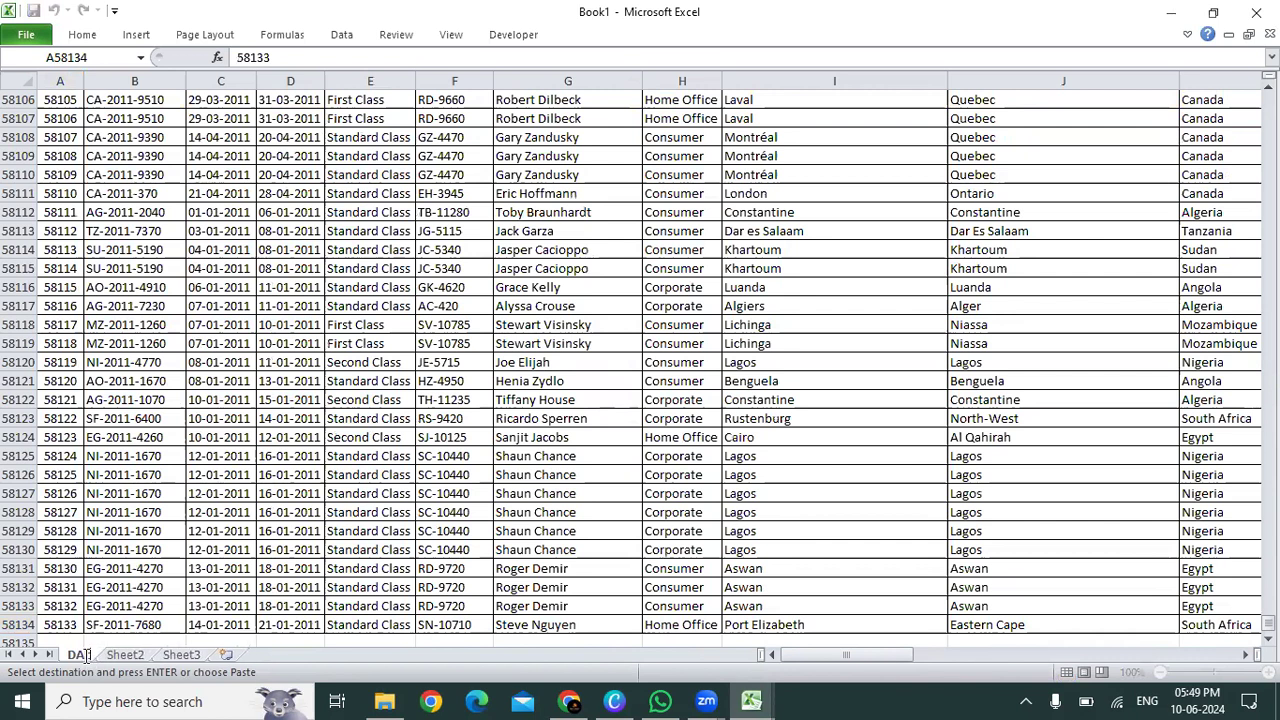
pyautogui.press('BackSpace')
pyautogui.write('ata')
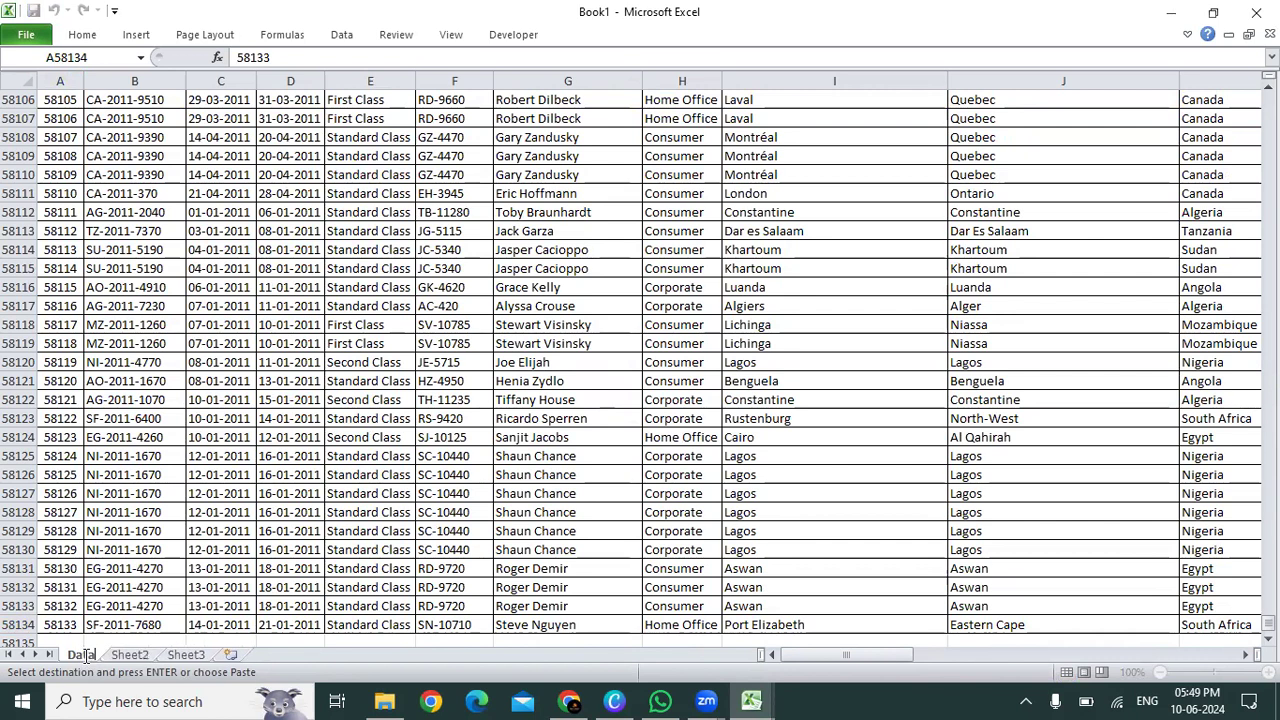
pyautogui.click(270, 418)
pyautogui.hotkey('ctrl', 'Home')
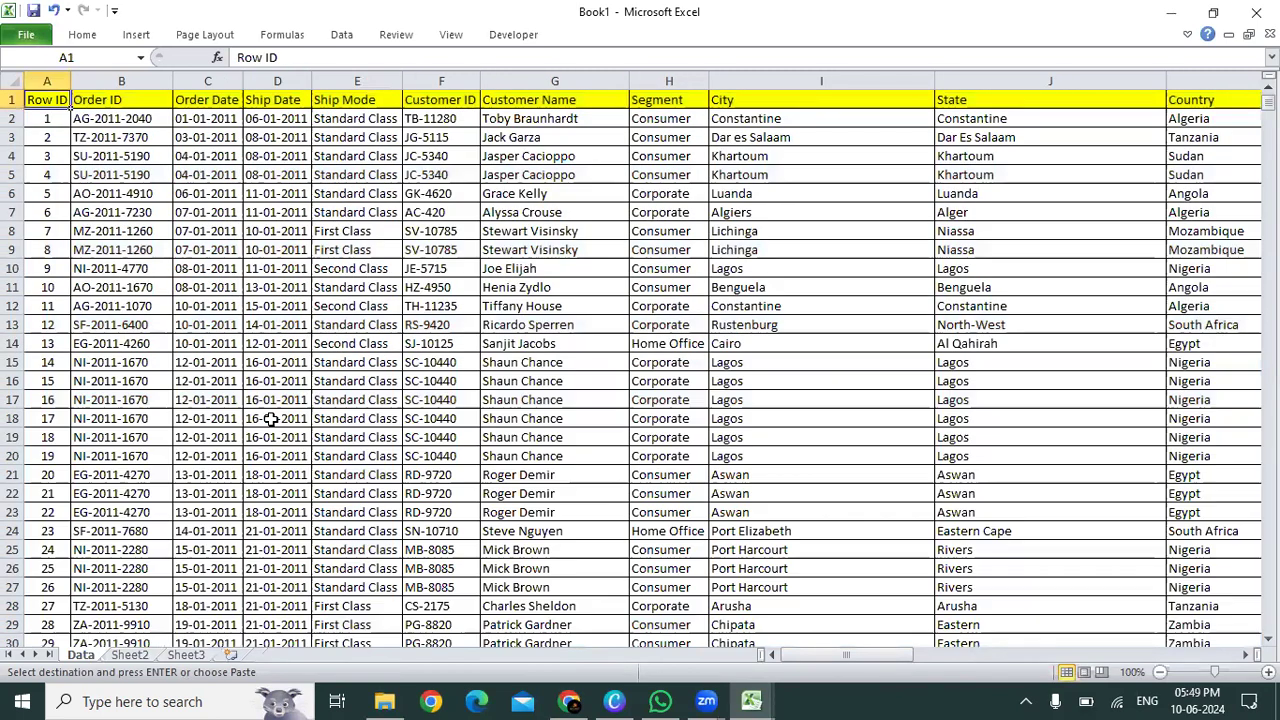
# - Examine the extent of the table on the Data sheet, from its header row to the last record and column
pyautogui.hotkey('ctrl', 'shift', 'Right')
pyautogui.hotkey('ctrl', 'shift', 'Down')
pyautogui.hotkey('ctrl', 'Home')
pyautogui.hotkey('ctrl', 'Down')
pyautogui.hotkey('ctrl', 'Down')
pyautogui.hotkey('ctrl', 'Up')
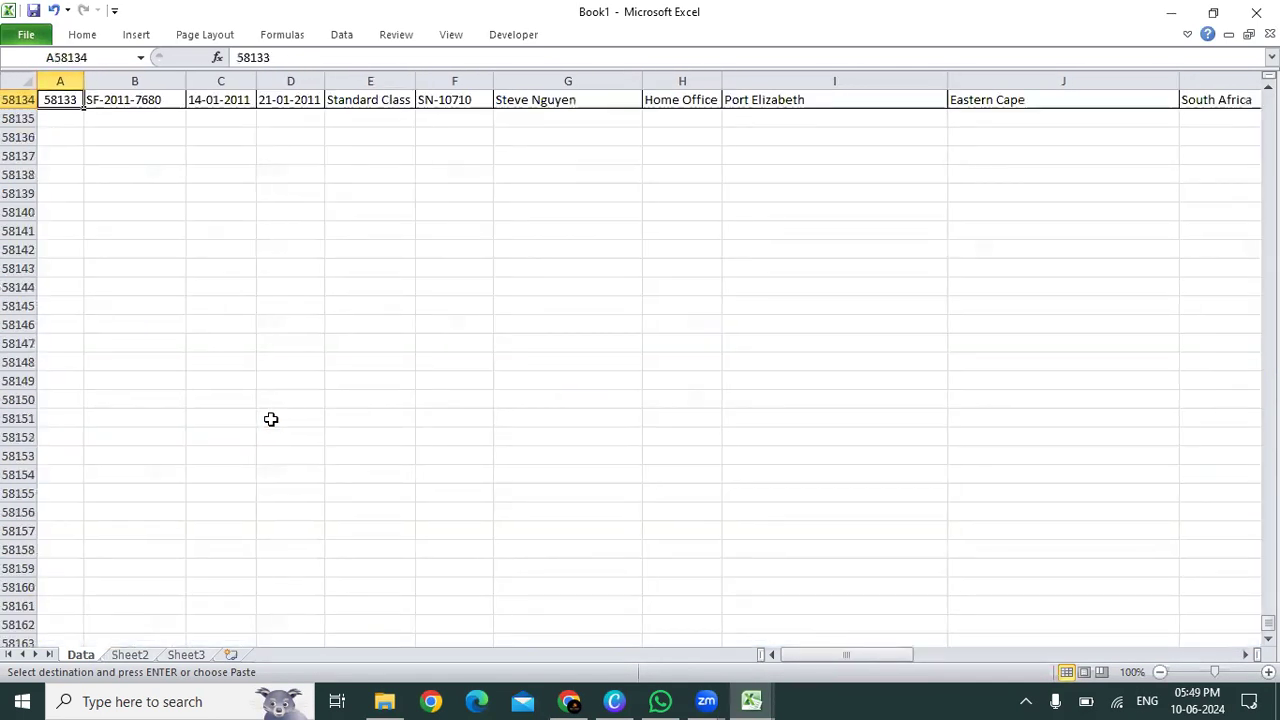
pyautogui.hotkey('ctrl', 'Home')
pyautogui.hotkey('ctrl', 'shift', 'End')
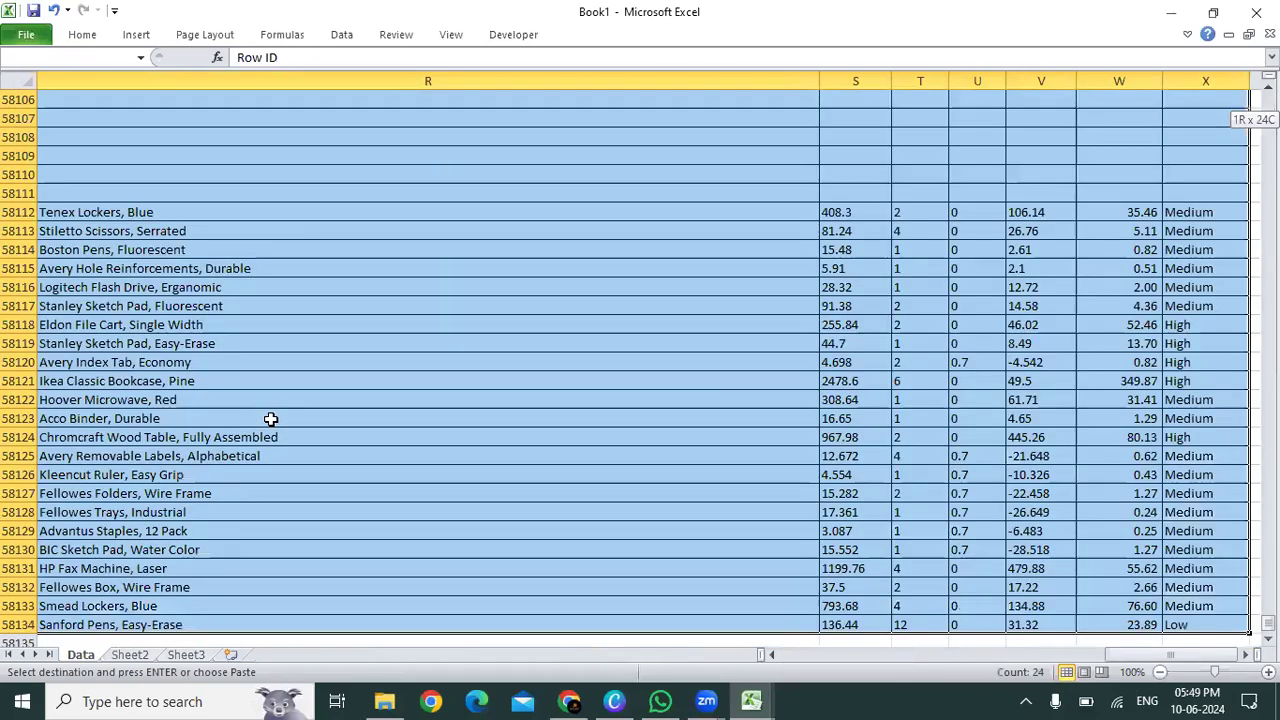
pyautogui.hotkey('ctrl', 'Home')
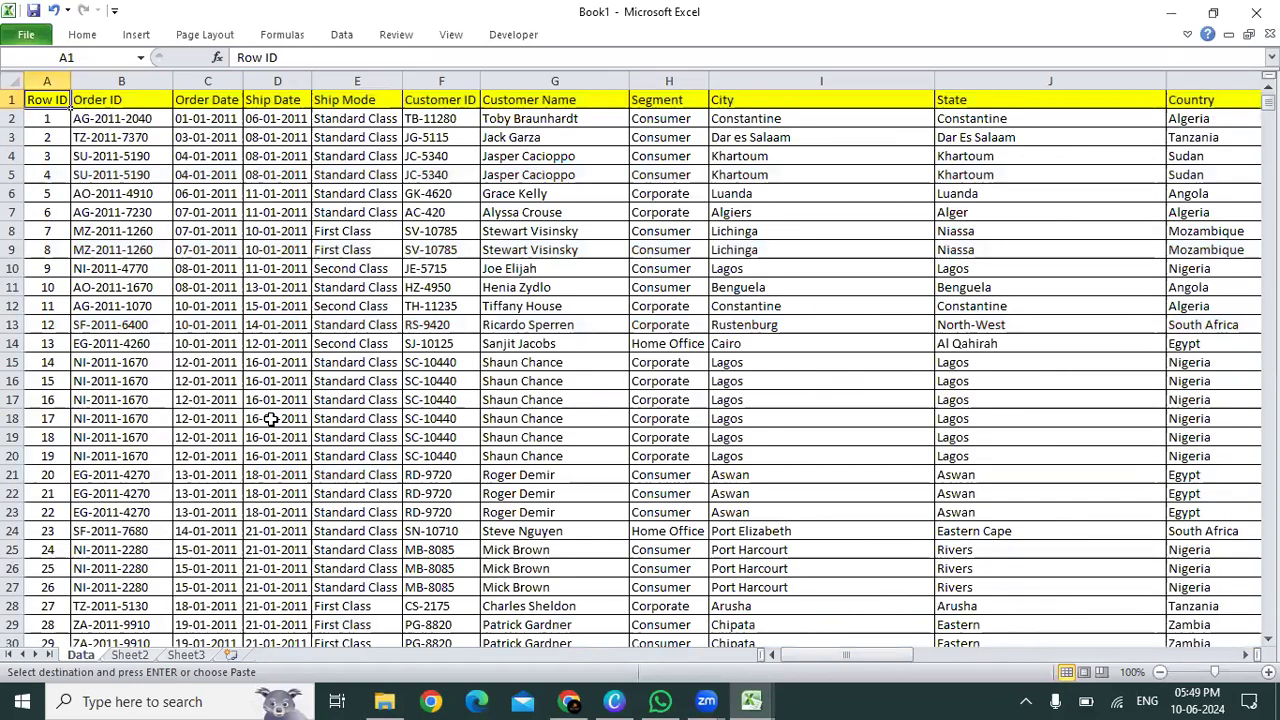
# - Turn on filters for the header row of the Data sheet's table
pyautogui.hotkey('ctrl', 'shift', 'l')
pyautogui.press('Right')
pyautogui.press('Right')
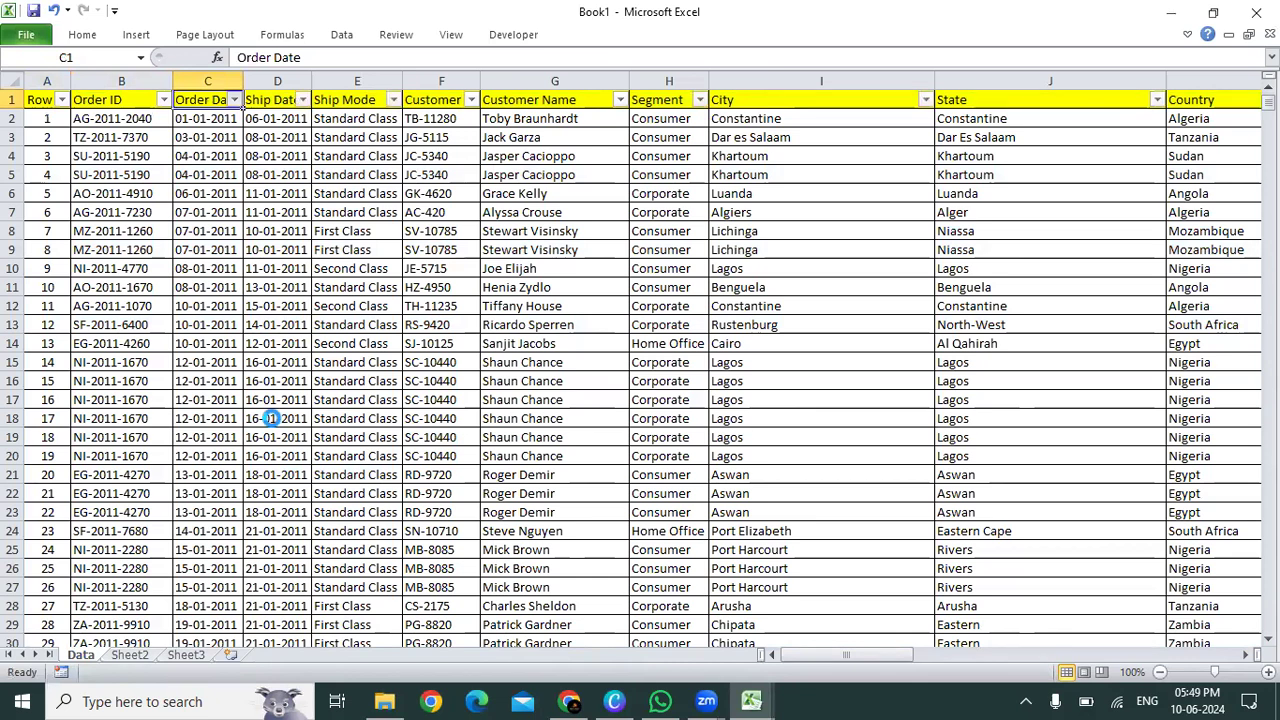
# - Examine the filter options of the Order Date column and look along the neighbouring column headers
pyautogui.hotkey('alt', 'Down')
pyautogui.press('Down')
pyautogui.press('Down')
pyautogui.press('Down')
pyautogui.press('Down')
pyautogui.press('Down')
pyautogui.press('Down')
pyautogui.press('Down')
pyautogui.press('Down')
pyautogui.press('Down')
pyautogui.press('Escape')
pyautogui.press('Escape')
pyautogui.press('Right')
pyautogui.press('Right')
pyautogui.press('Right')
pyautogui.press('Right')
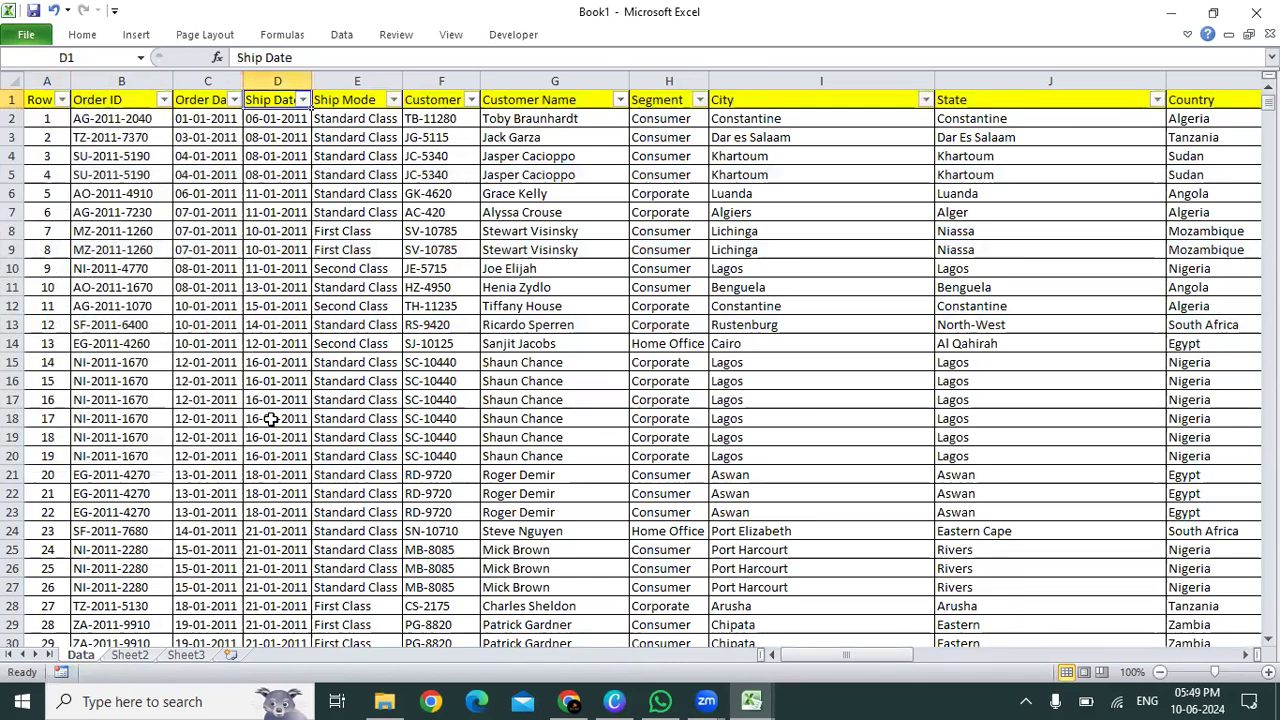
pyautogui.press('Right')
pyautogui.press('Right')
pyautogui.press('Home')
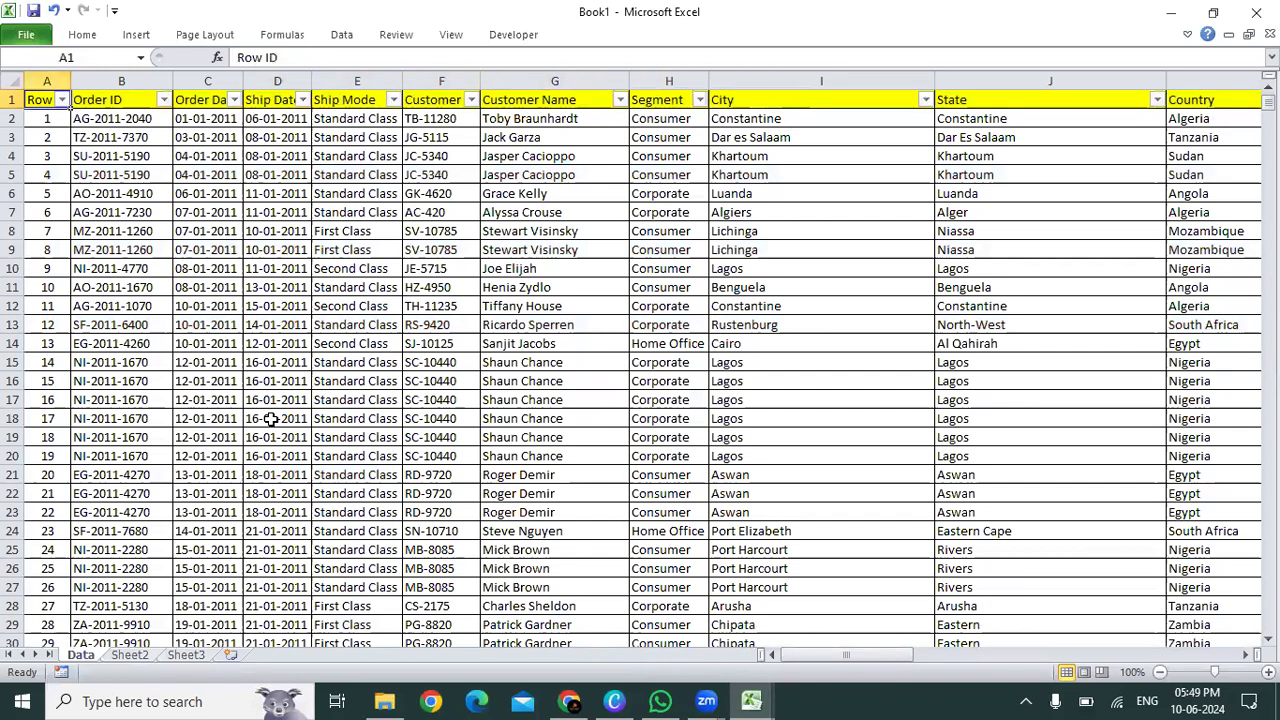
# - Check the table's full range and the empty cells below its last record on the Data sheet
pyautogui.hotkey('ctrl', 'shift', 'Right')
pyautogui.hotkey('ctrl', 'shift', 'Down')
pyautogui.hotkey('ctrl', 'Home')
pyautogui.hotkey('ctrl', 'shift', 'End')
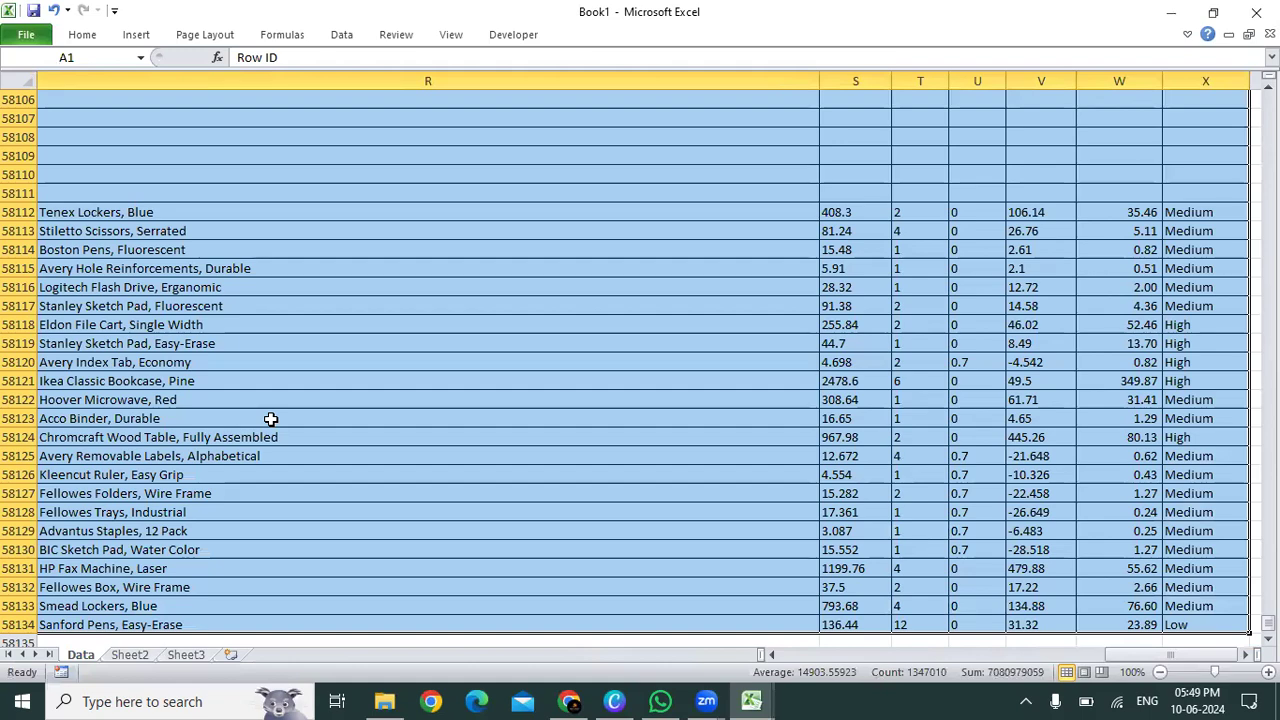
pyautogui.press('Down')
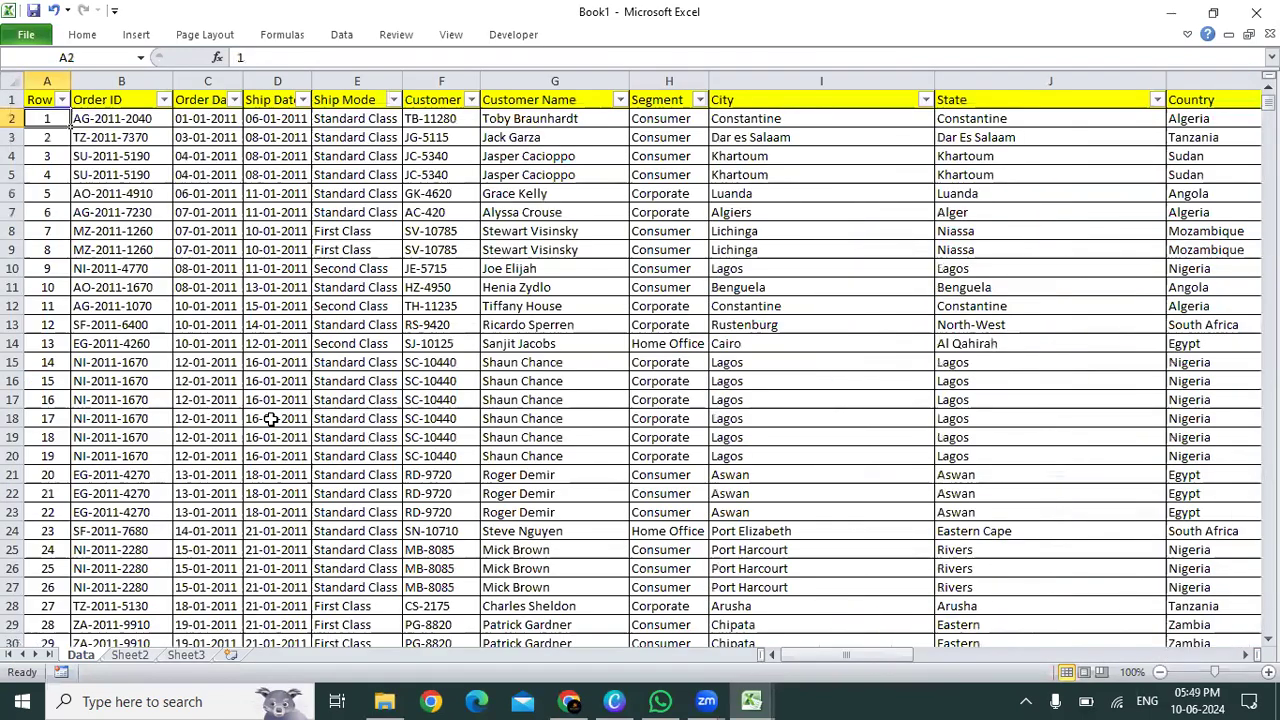
pyautogui.hotkey('ctrl', 'Down')
pyautogui.press('Down')
pyautogui.hotkey('shift', 'Down')
pyautogui.hotkey('shift', 'Down')
pyautogui.hotkey('shift', 'Down')
pyautogui.hotkey('shift', 'Down')
pyautogui.hotkey('shift', 'Down')
pyautogui.hotkey('shift', 'Down')
pyautogui.hotkey('shift', 'Down')
pyautogui.hotkey('shift', 'Down')
pyautogui.hotkey('shift', 'Down')
pyautogui.hotkey('shift', 'Down')
pyautogui.hotkey('shift', 'Down')
pyautogui.hotkey('shift', 'Down')
pyautogui.hotkey('shift', 'Down')
pyautogui.hotkey('shift', 'Down')
pyautogui.hotkey('shift', 'Down')
pyautogui.hotkey('shift', 'Down')
pyautogui.hotkey('shift', 'Down')
pyautogui.hotkey('shift', 'Down')
pyautogui.hotkey('shift', 'Down')
pyautogui.hotkey('shift', 'Down')
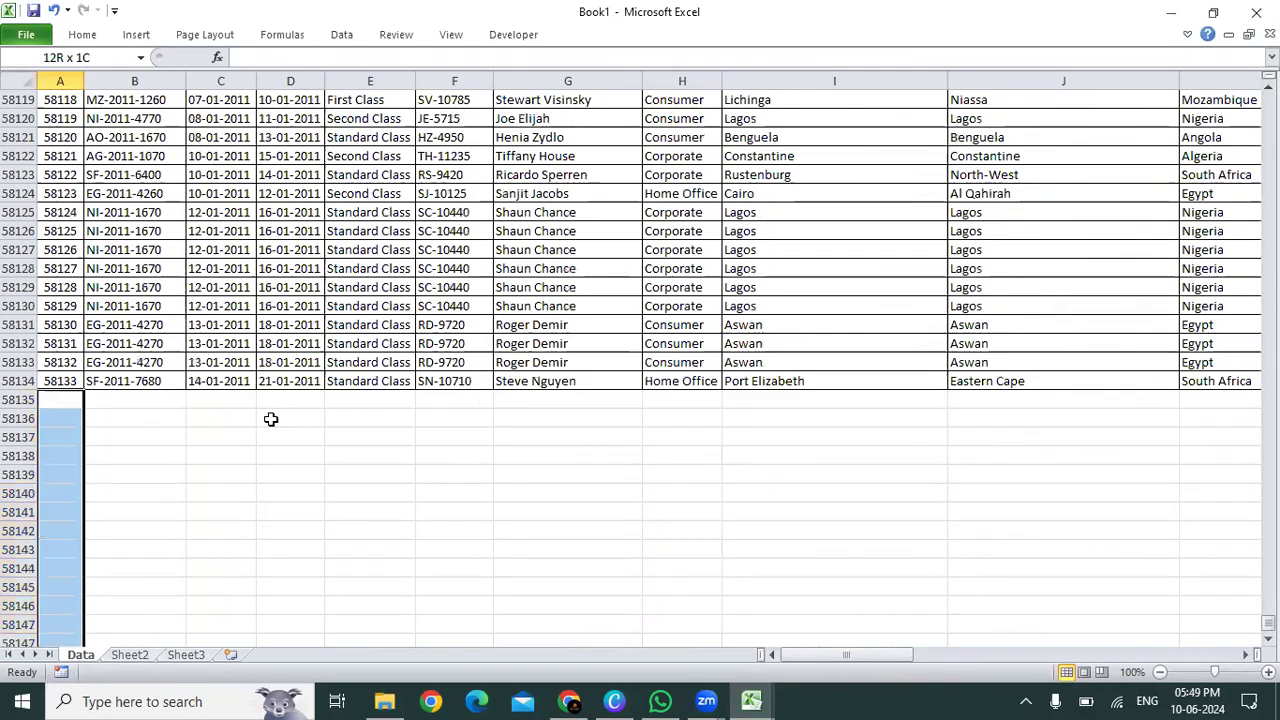
pyautogui.hotkey('ctrl', 'Up')
pyautogui.hotkey('ctrl', 'Up')
pyautogui.hotkey('ctrl', 'shift', 'l')
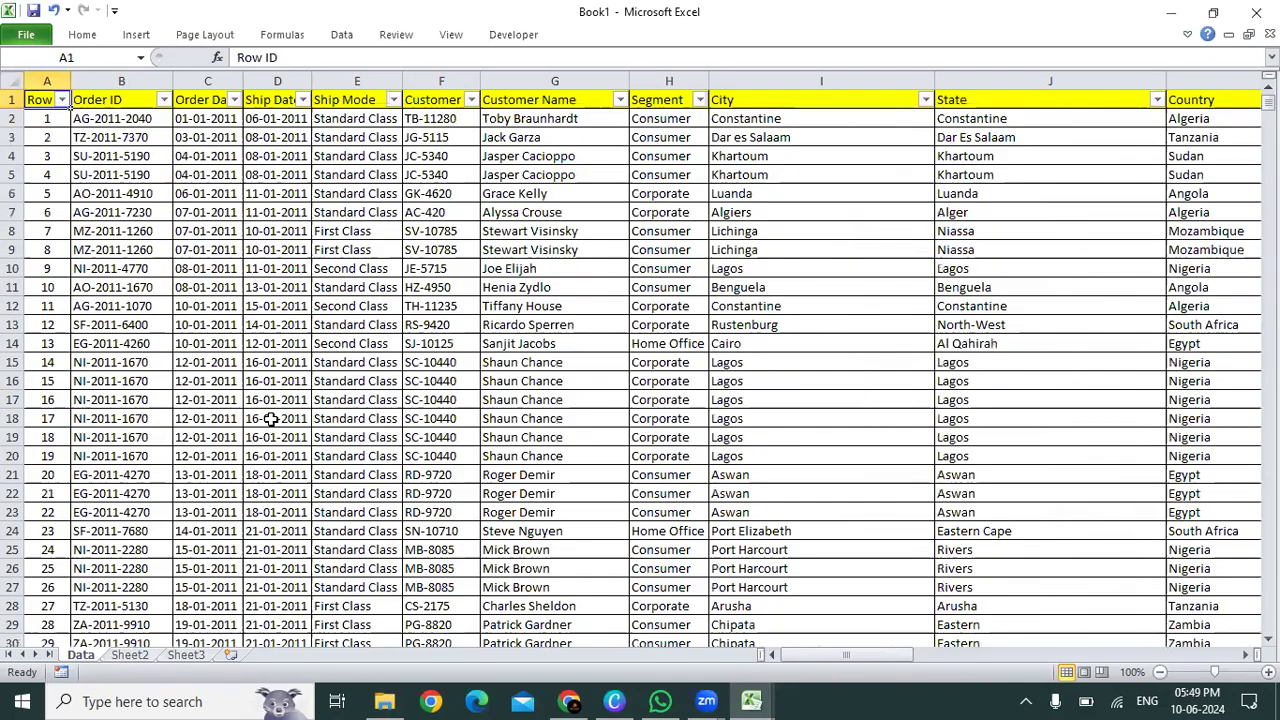
# - Reorder the sheets as Sheet3, Sheet2, Data
pyautogui.click(130, 655)
pyautogui.moveTo(137, 657); pyautogui.dragTo(71, 657)
pyautogui.moveTo(185, 655); pyautogui.dragTo(80, 663)
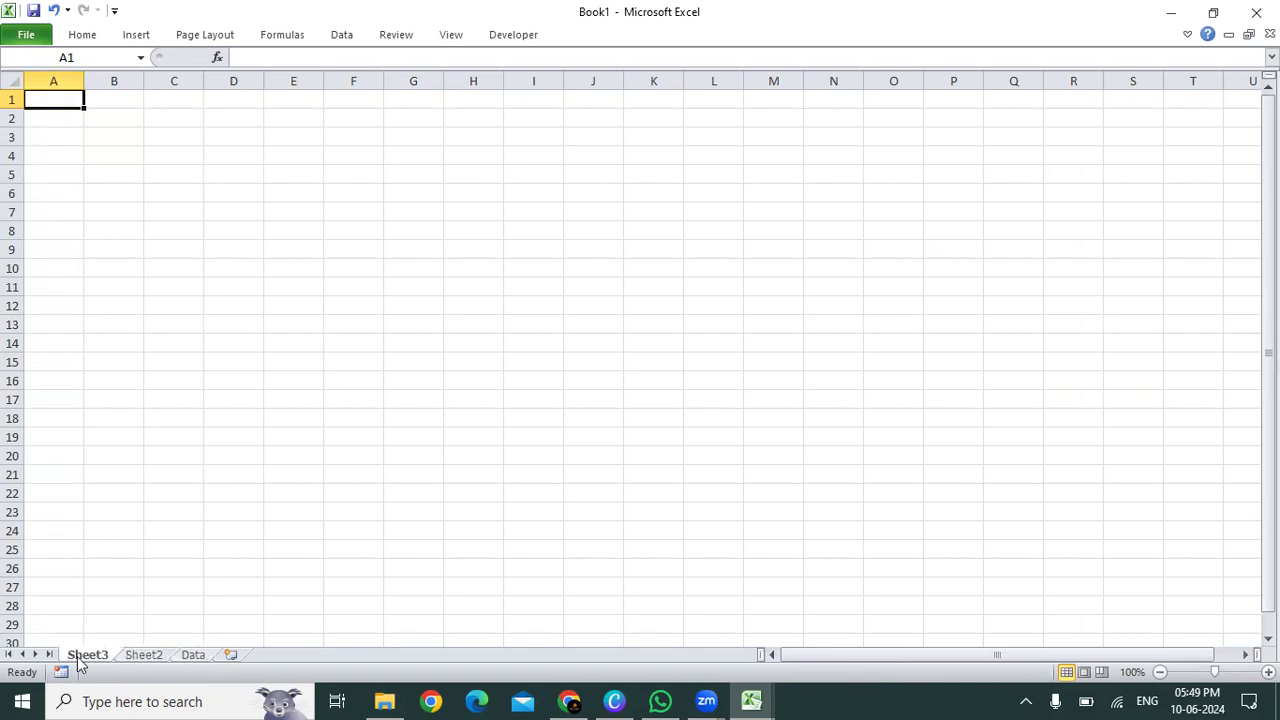
# - Rename Sheet2 as Connectivity
pyautogui.doubleClick(150, 658)
pyautogui.write('donnectivity')
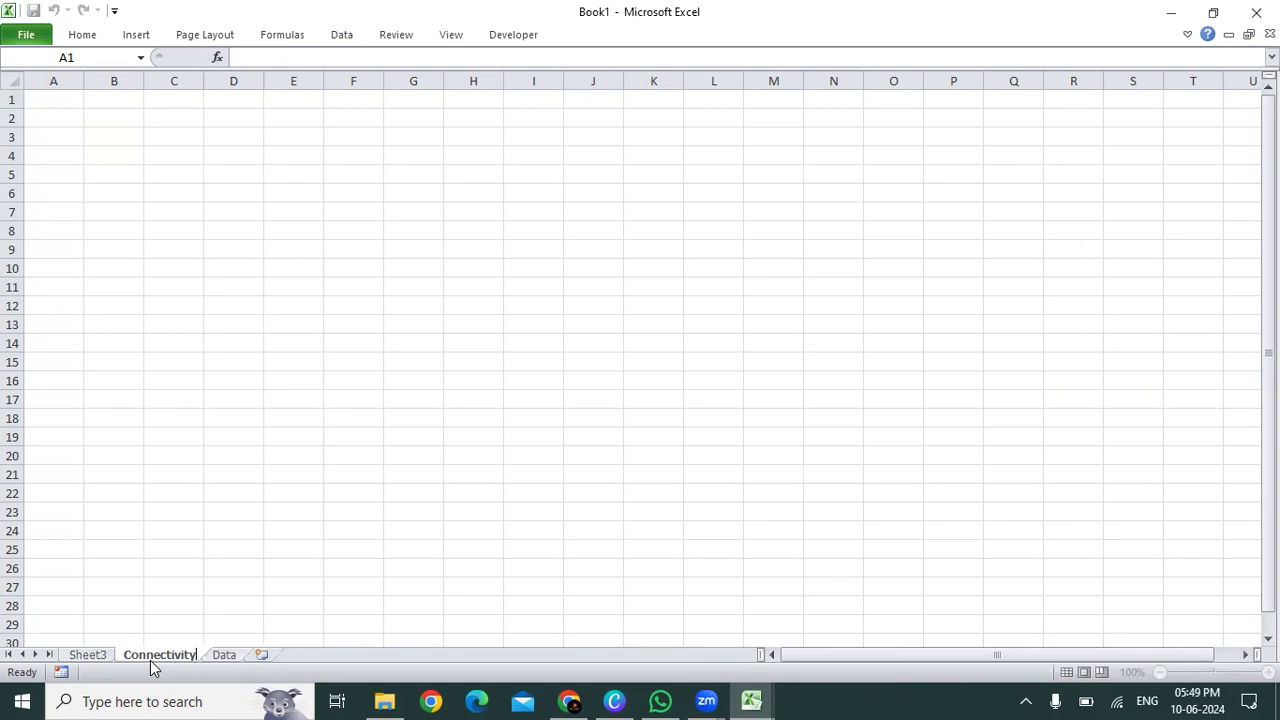
pyautogui.click(224, 657)
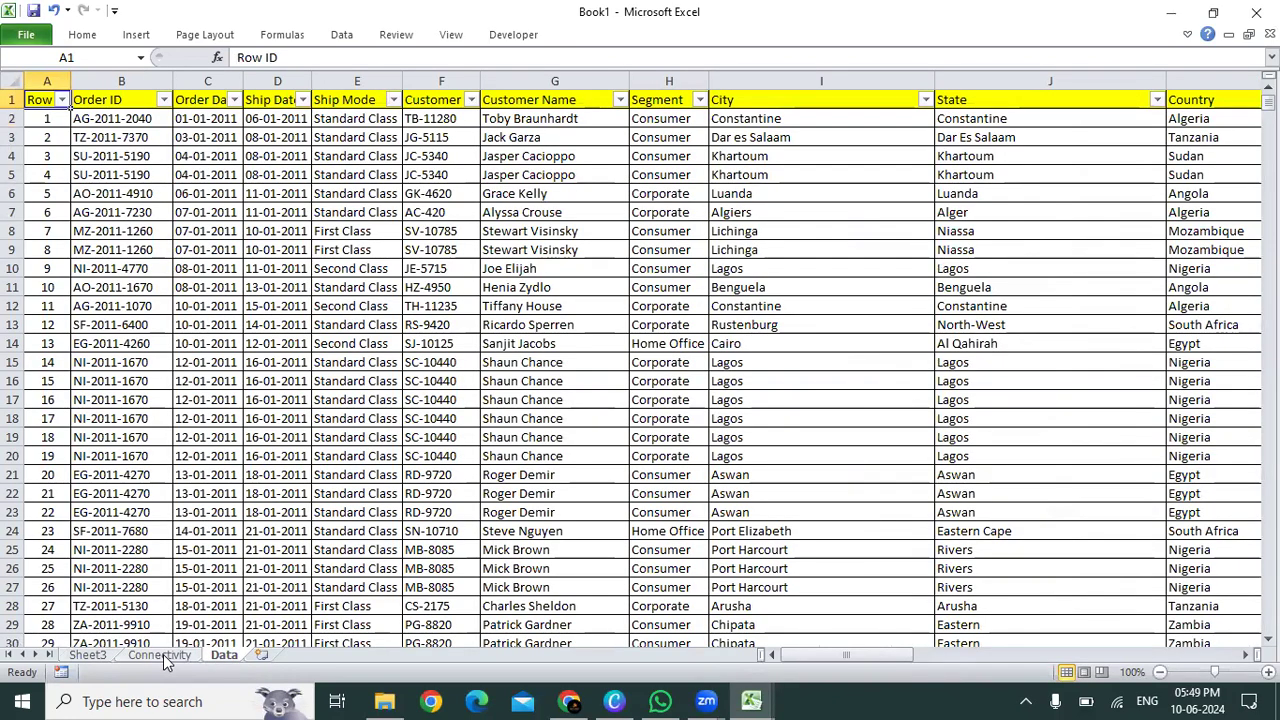
# - Look over the blank Connectivity sheet and the order records on the Data sheet
pyautogui.click(163, 658)
pyautogui.click(154, 178)
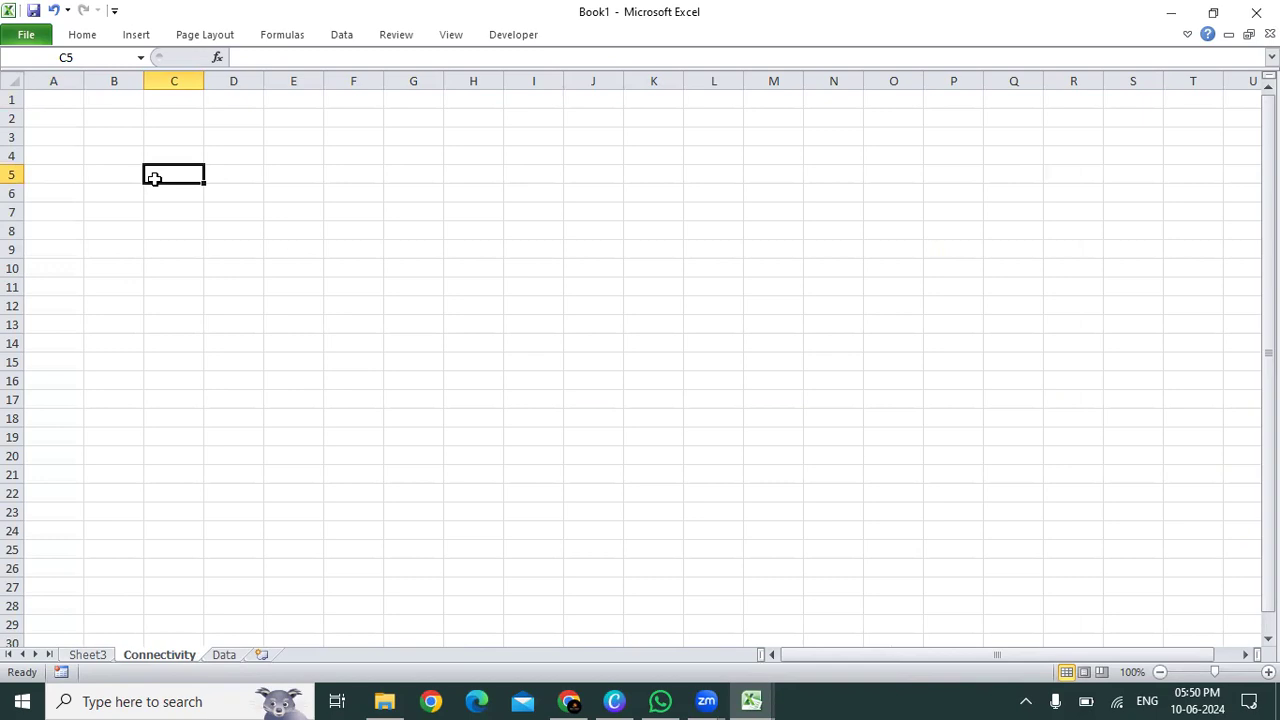
pyautogui.click(131, 218)
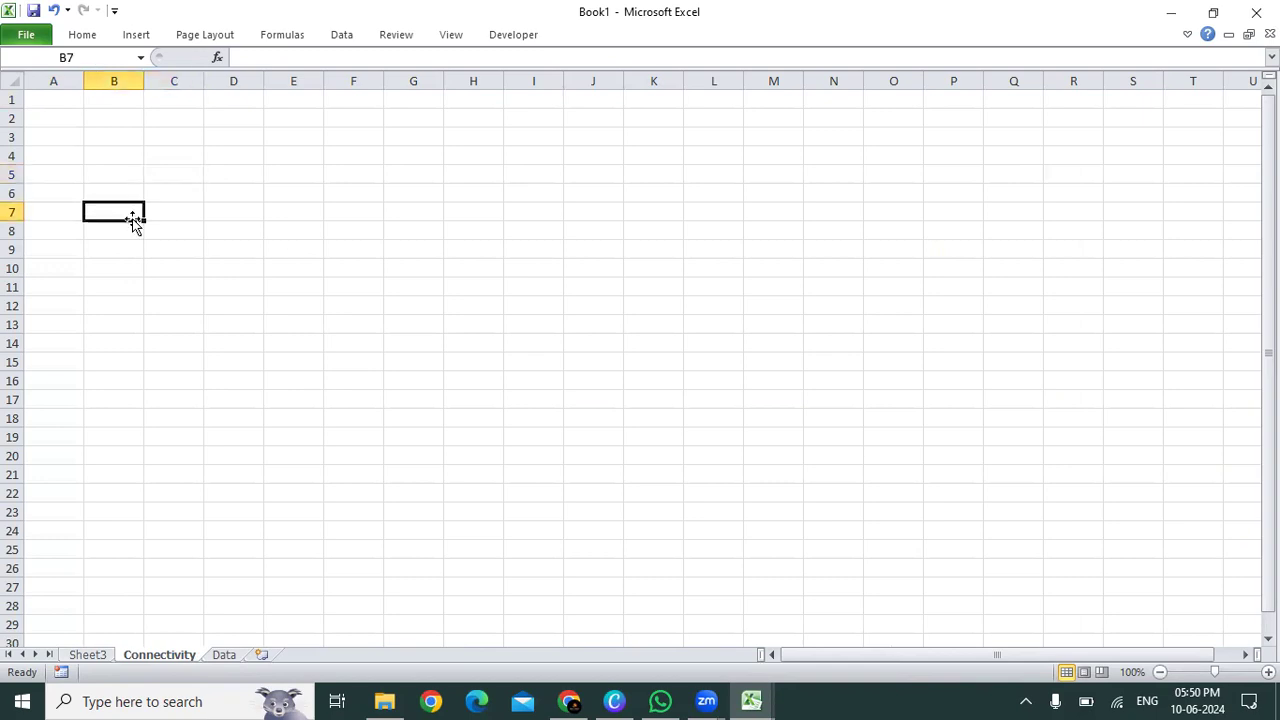
pyautogui.click(224, 655)
pyautogui.click(255, 189)
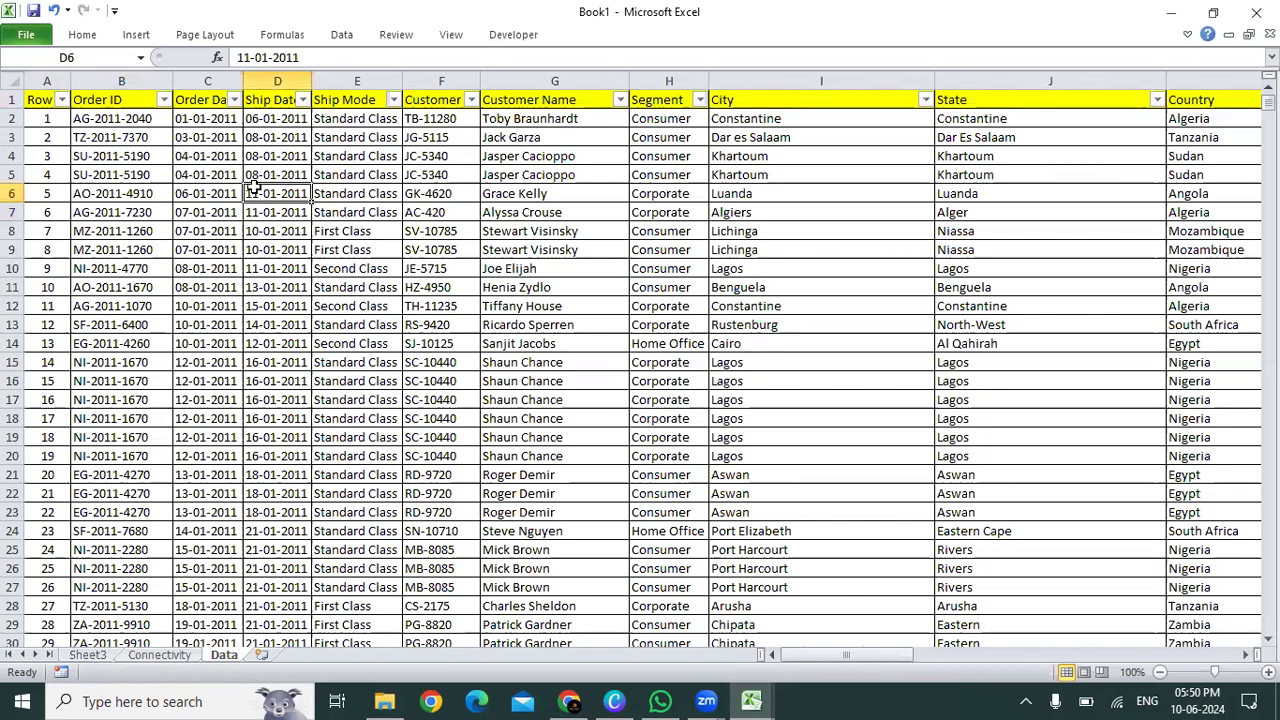
pyautogui.click(203, 378)
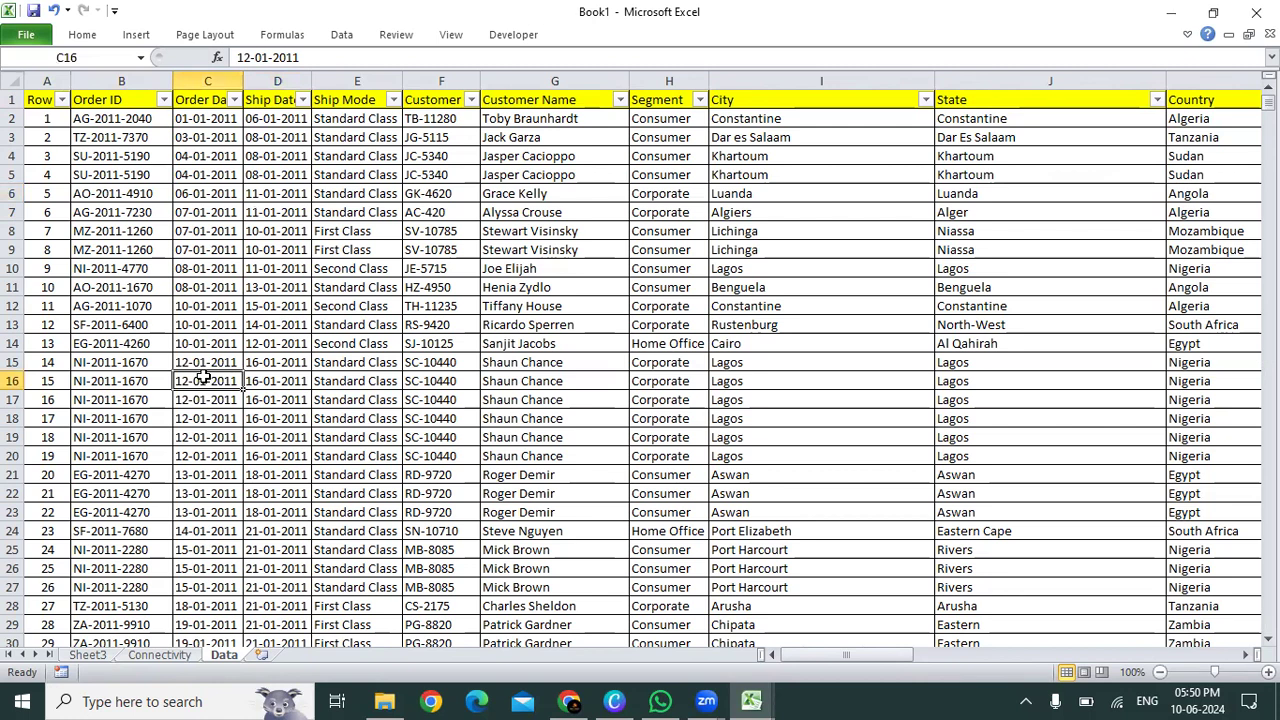
# - Rename Sheet3 as Dashboard
pyautogui.click(160, 655)
pyautogui.click(89, 658)
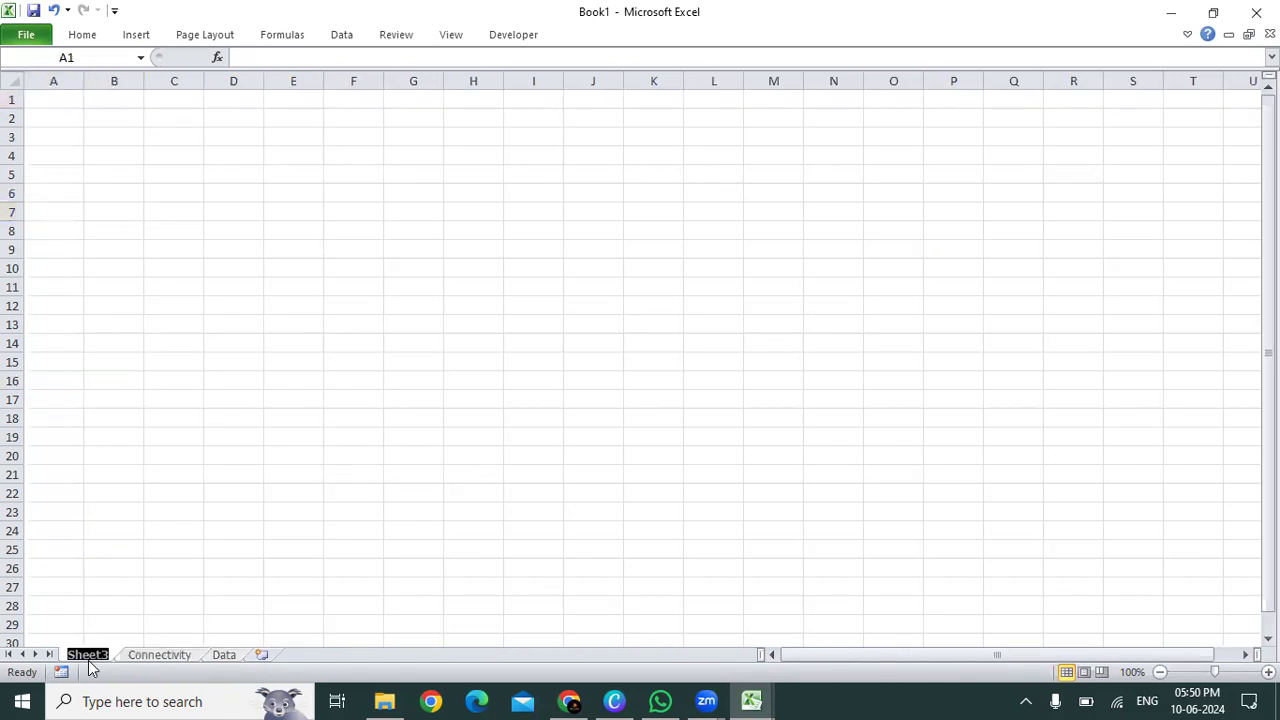
pyautogui.write('Dashboard')
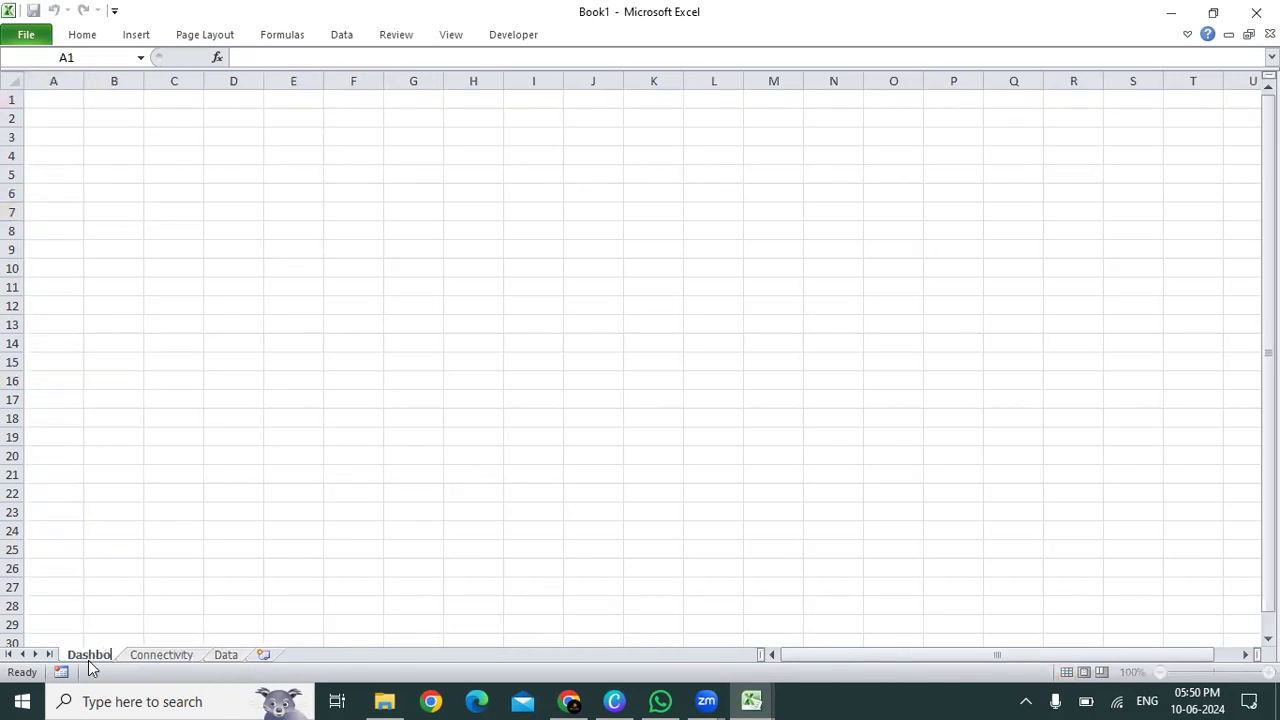
pyautogui.click(200, 539)
pyautogui.hotkey('ctrl', 'Up')
pyautogui.hotkey('ctrl', 'Left')
pyautogui.hotkey('shift', 'Right')
pyautogui.hotkey('shift', 'Down')
pyautogui.hotkey('shift', 'Right')
pyautogui.hotkey('shift', 'Right')
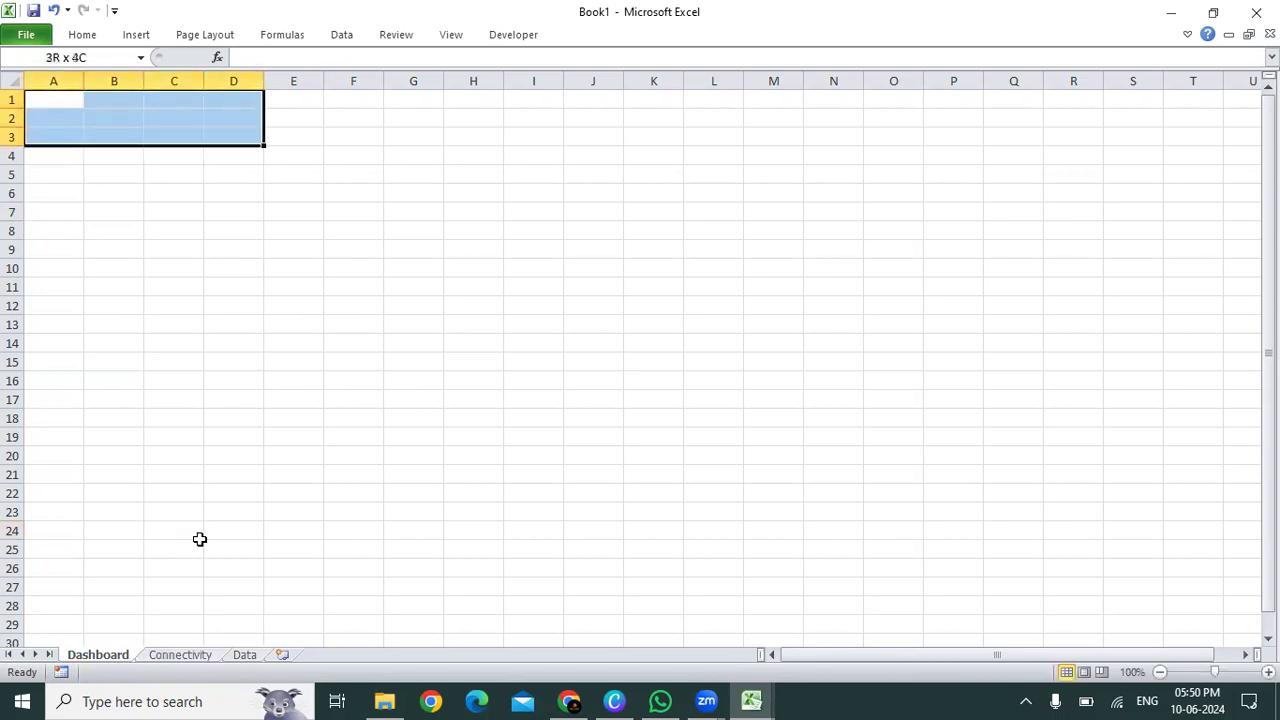
pyautogui.hotkey('shift', 'Right')
pyautogui.hotkey('shift', 'Right')
pyautogui.hotkey('shift', 'Right')
pyautogui.hotkey('shift', 'Right')
pyautogui.hotkey('shift', 'Right')
pyautogui.hotkey('shift', 'Right')
pyautogui.hotkey('shift', 'Right')
pyautogui.hotkey('shift', 'Right')
pyautogui.hotkey('shift', 'Down')
pyautogui.hotkey('shift', 'Down')
pyautogui.hotkey('shift', 'Down')
pyautogui.hotkey('shift', 'Down')
pyautogui.hotkey('shift', 'Down')
pyautogui.hotkey('shift', 'Down')
pyautogui.hotkey('shift', 'Down')
pyautogui.hotkey('shift', 'Down')
pyautogui.hotkey('shift', 'Down')
pyautogui.hotkey('shift', 'Down')
pyautogui.hotkey('shift', 'Down')
pyautogui.hotkey('shift', 'Down')
pyautogui.hotkey('shift', 'Down')
pyautogui.hotkey('shift', 'Down')
pyautogui.hotkey('shift', 'Down')
pyautogui.hotkey('shift', 'Down')
pyautogui.hotkey('shift', 'Down')
pyautogui.hotkey('shift', 'Right')
pyautogui.hotkey('shift', 'Right')
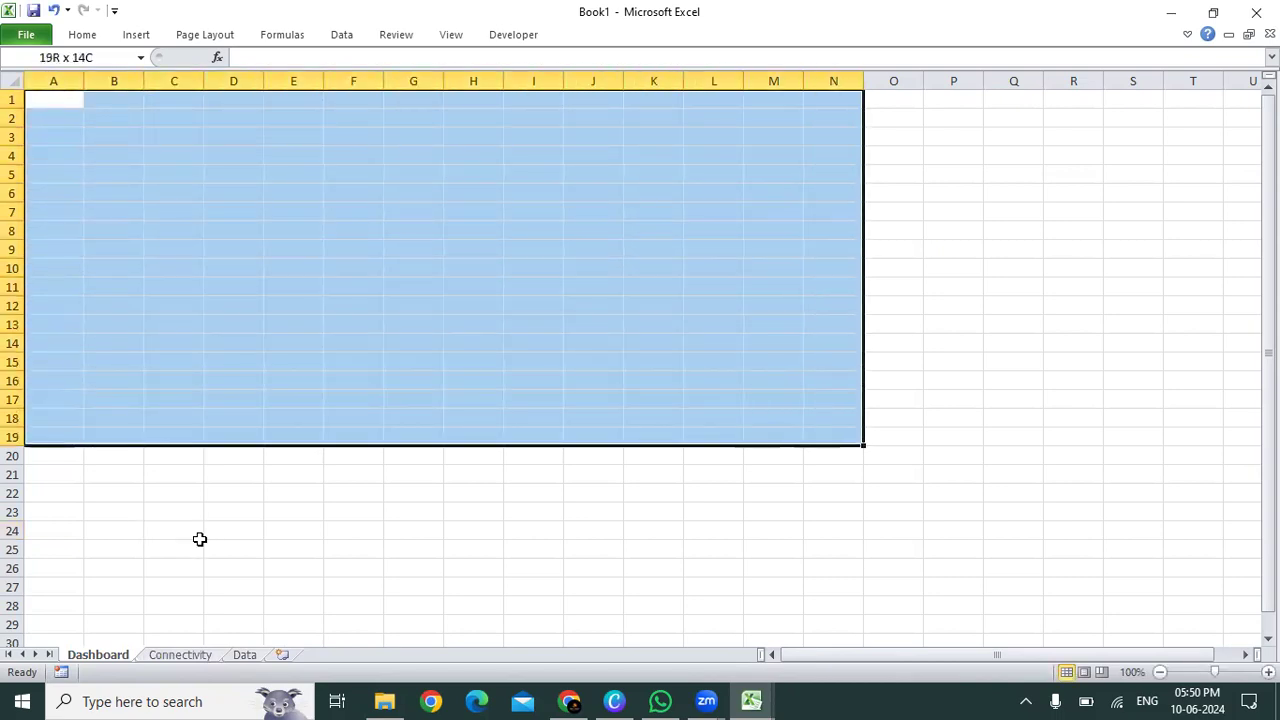
pyautogui.hotkey('shift', 'Down')
pyautogui.hotkey('shift', 'Right')
pyautogui.hotkey('shift', 'Down')
pyautogui.hotkey('shift', 'Down')
pyautogui.hotkey('shift', 'Right')
pyautogui.hotkey('shift', 'Down')
pyautogui.hotkey('shift', 'Down')
pyautogui.hotkey('shift', 'Down')
pyautogui.hotkey('shift', 'Down')
pyautogui.hotkey('shift', 'Down')
pyautogui.hotkey('shift', 'Down')
# - Hide the gridlines on the Dashboard sheet
pyautogui.hotkey('ctrl', 'Home')
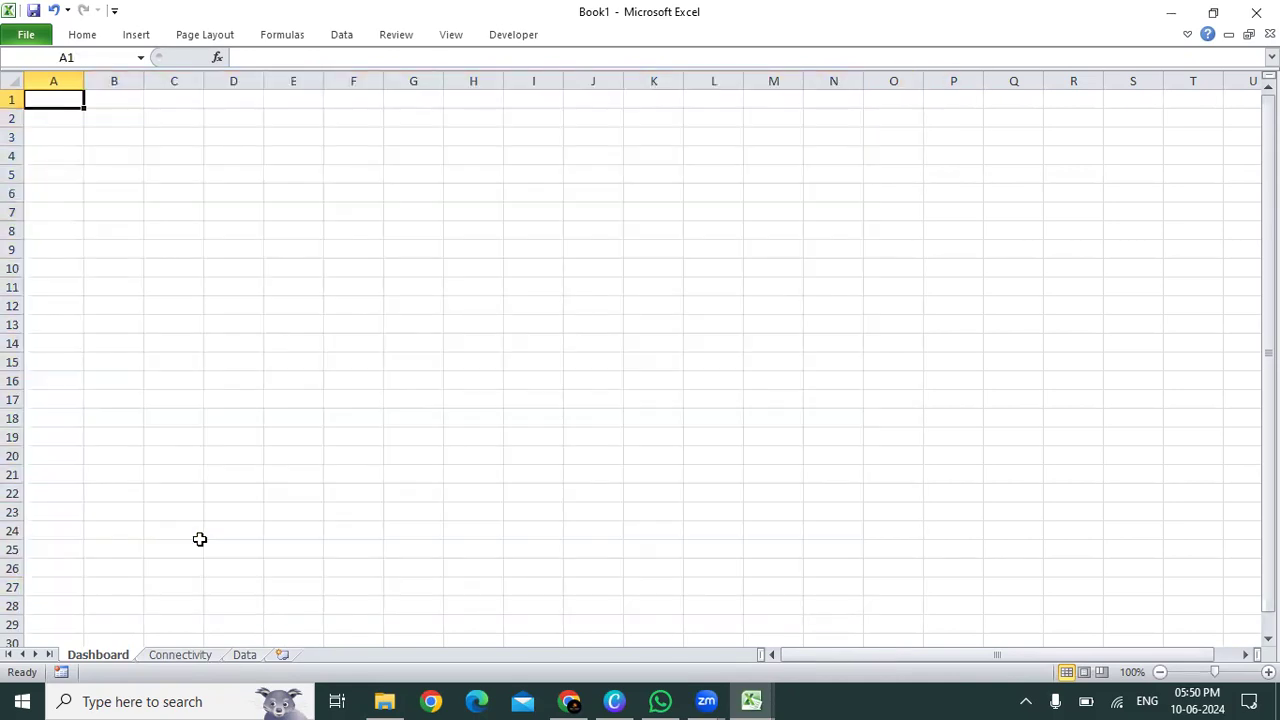
pyautogui.hotkey('alt', 'w')
pyautogui.press('v')
pyautogui.press('g')
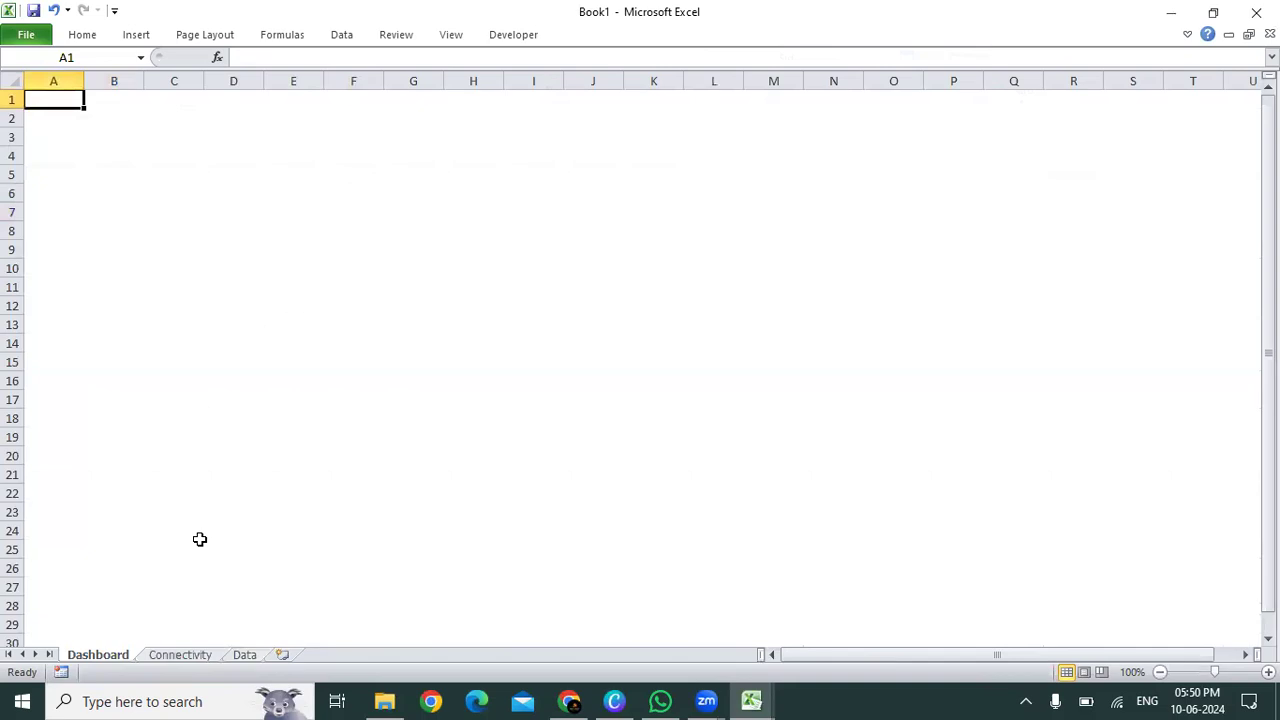
# - Examine the filter choices of the Segment column on the Data sheet
pyautogui.click(252, 658)
pyautogui.press('Right')
pyautogui.press('Left')
pyautogui.hotkey('ctrl', 'Up')
pyautogui.hotkey('alt', 'Down')
pyautogui.press('Escape')
pyautogui.press('Right')
pyautogui.press('Right')
pyautogui.press('Right')
pyautogui.press('Right')
pyautogui.press('Right')
pyautogui.hotkey('alt', 'Down')
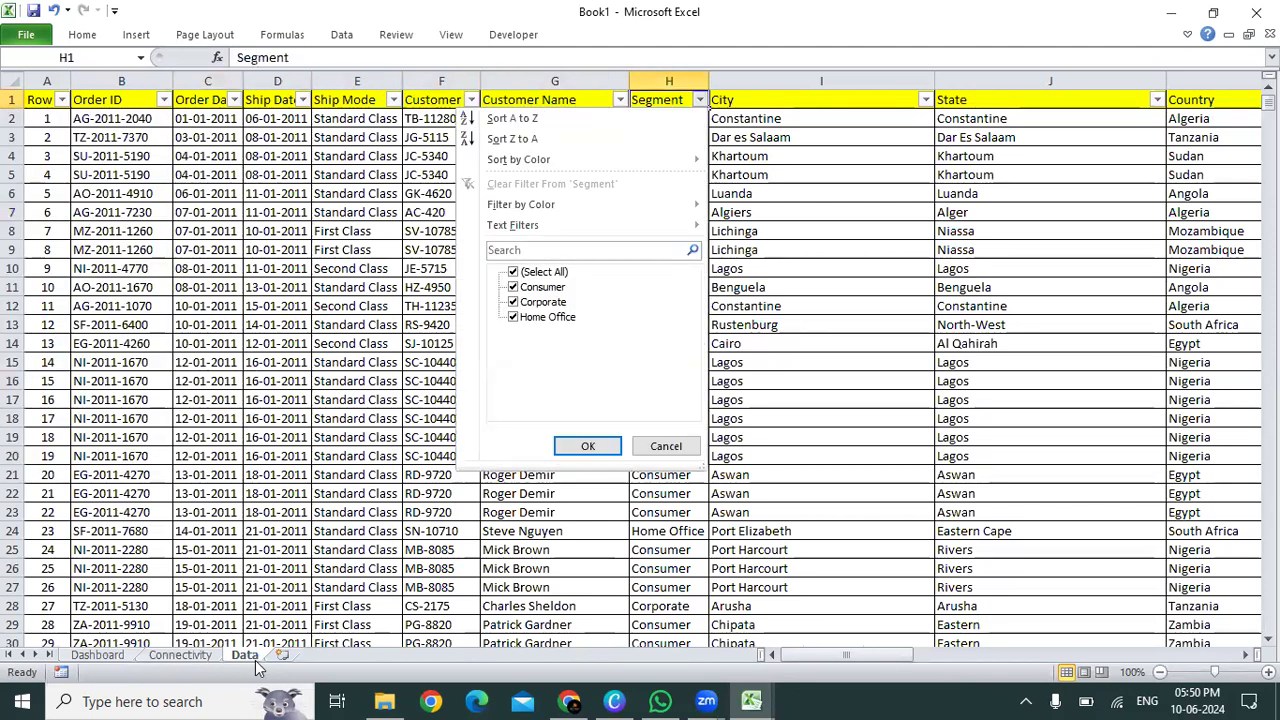
pyautogui.press('Escape')
# - Examine the filter choices of the Country column and return to the start of the header row
pyautogui.press('Right')
pyautogui.press('Right')
pyautogui.press('Right')
pyautogui.press('Right')
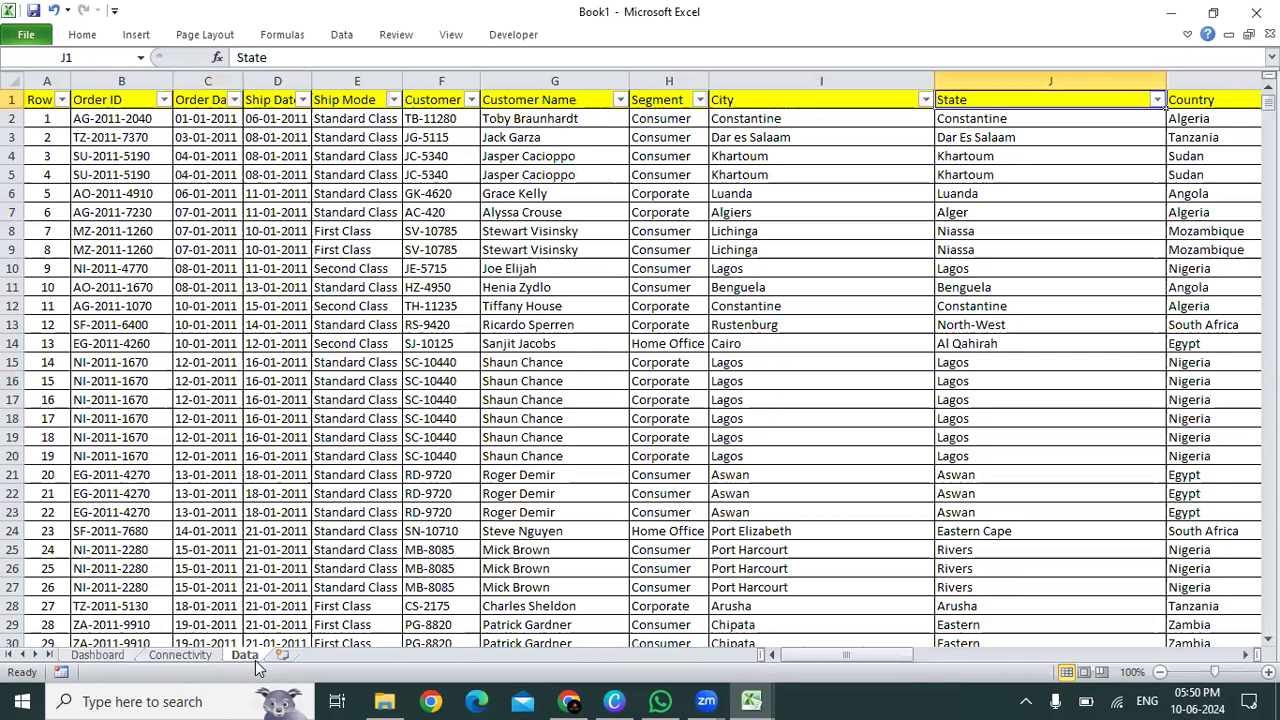
pyautogui.press('Left')
pyautogui.hotkey('alt', 'Down')
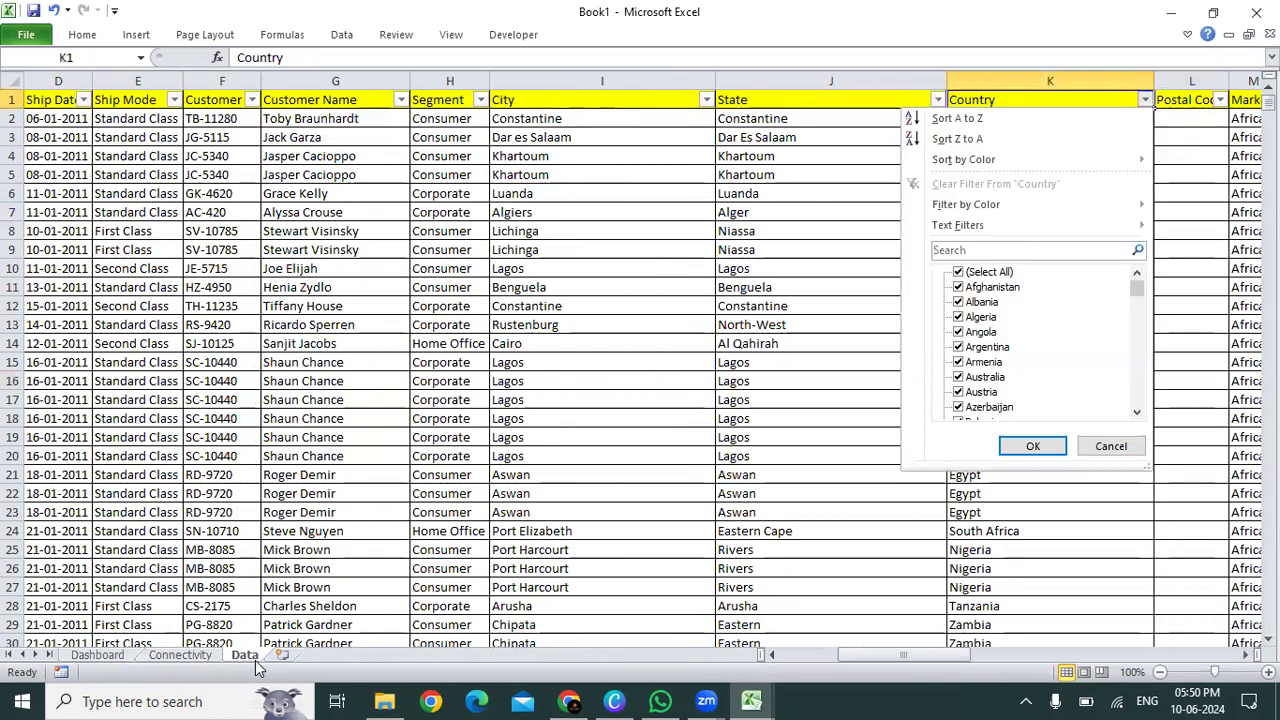
pyautogui.press('Escape')
pyautogui.press('Down')
pyautogui.press('Up')
pyautogui.hotkey('ctrl', 'Left')
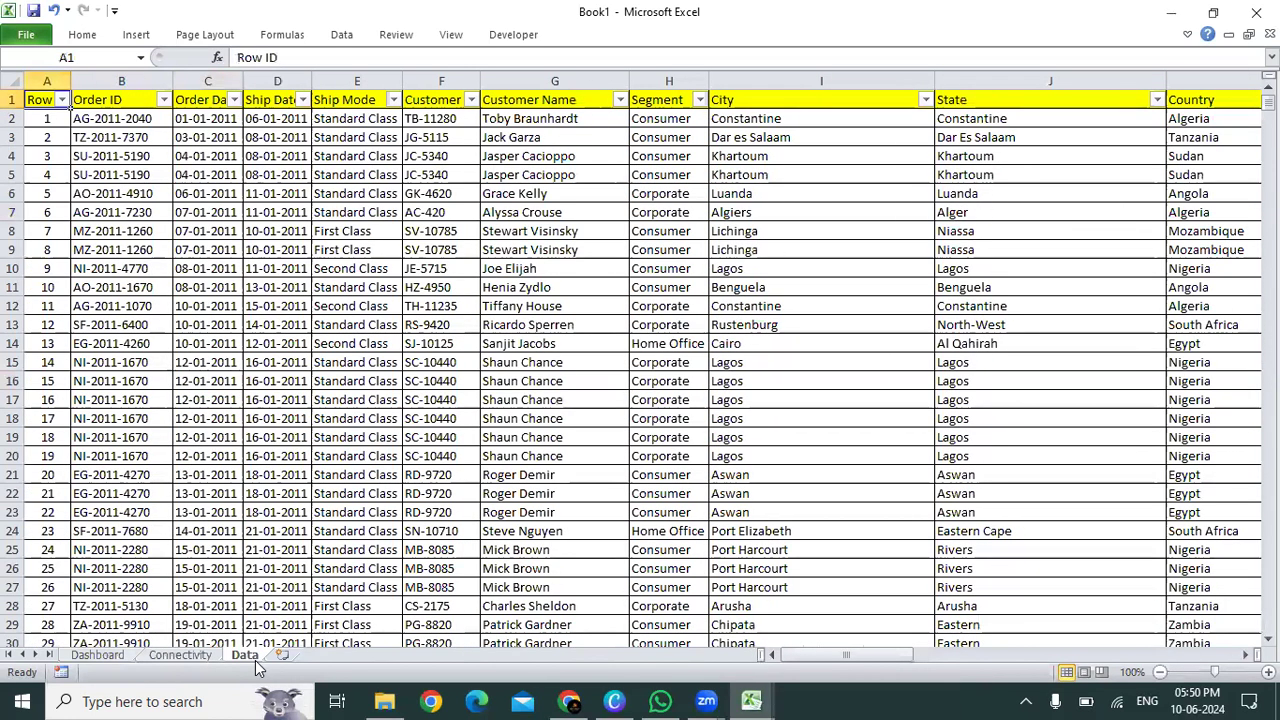
# - Check the extent of the order records and look over the column headings from Row ID to Product ID
pyautogui.hotkey('ctrl', 'shift', 'Right')
pyautogui.hotkey('ctrl', 'shift', 'Down')
pyautogui.hotkey('ctrl', 'Home')
pyautogui.press('Right')
pyautogui.press('Right')
pyautogui.press('Right')
pyautogui.press('Right')
pyautogui.press('Right')
pyautogui.press('Right')
pyautogui.press('Right')
pyautogui.press('Right')
pyautogui.press('Right')
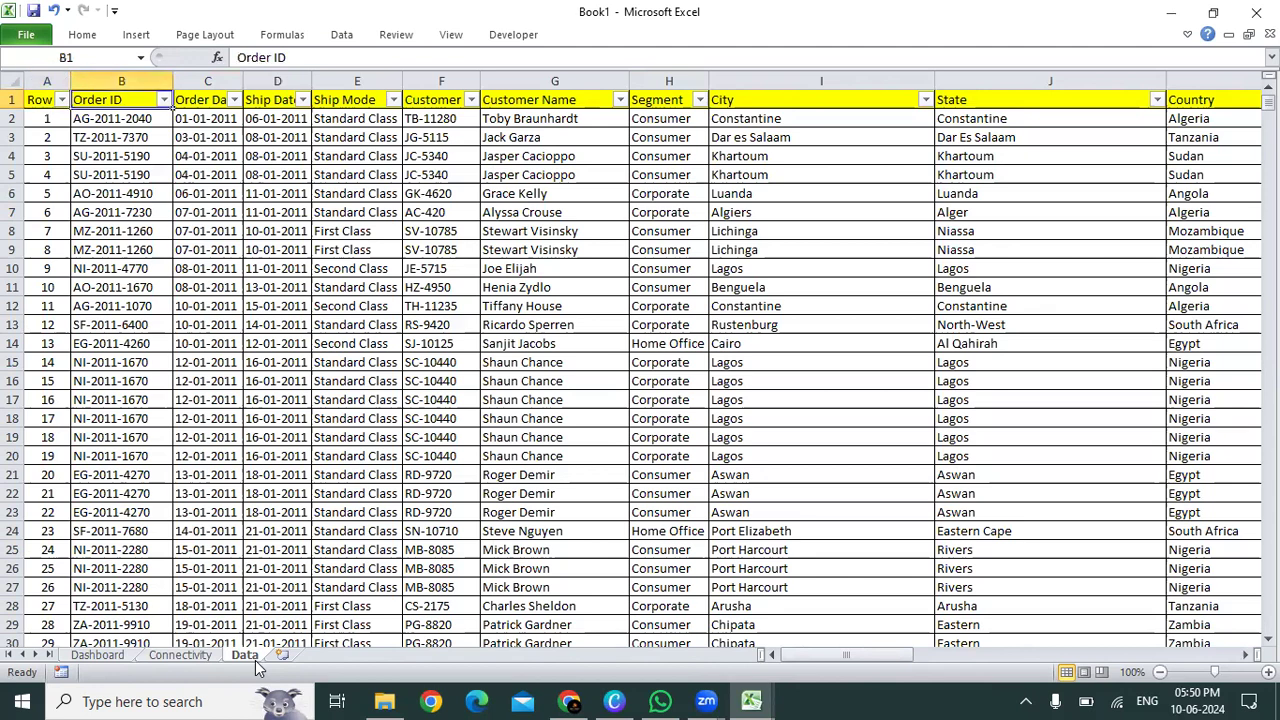
pyautogui.press('Right')
pyautogui.press('Right')
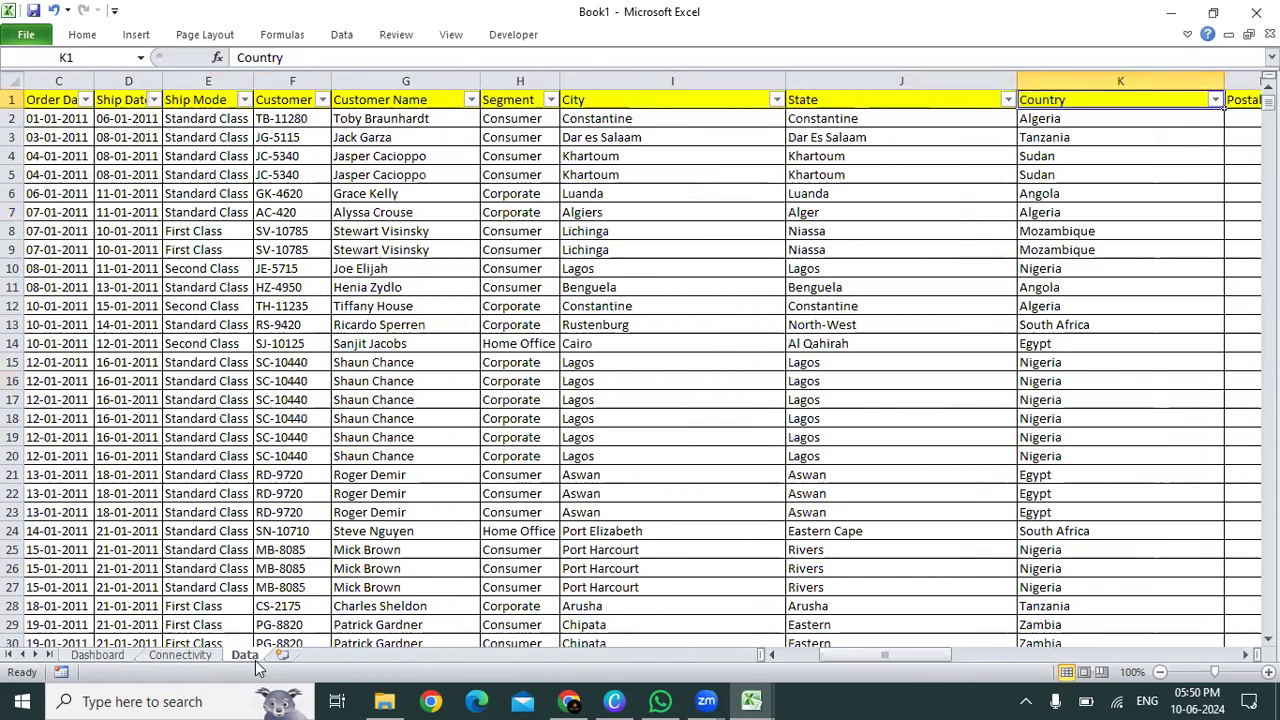
pyautogui.press('Left')
pyautogui.press('Left')
pyautogui.press('Right')
pyautogui.press('Left')
pyautogui.press('Left')
pyautogui.press('Right')
pyautogui.press('Right')
pyautogui.press('Right')
pyautogui.press('Right')
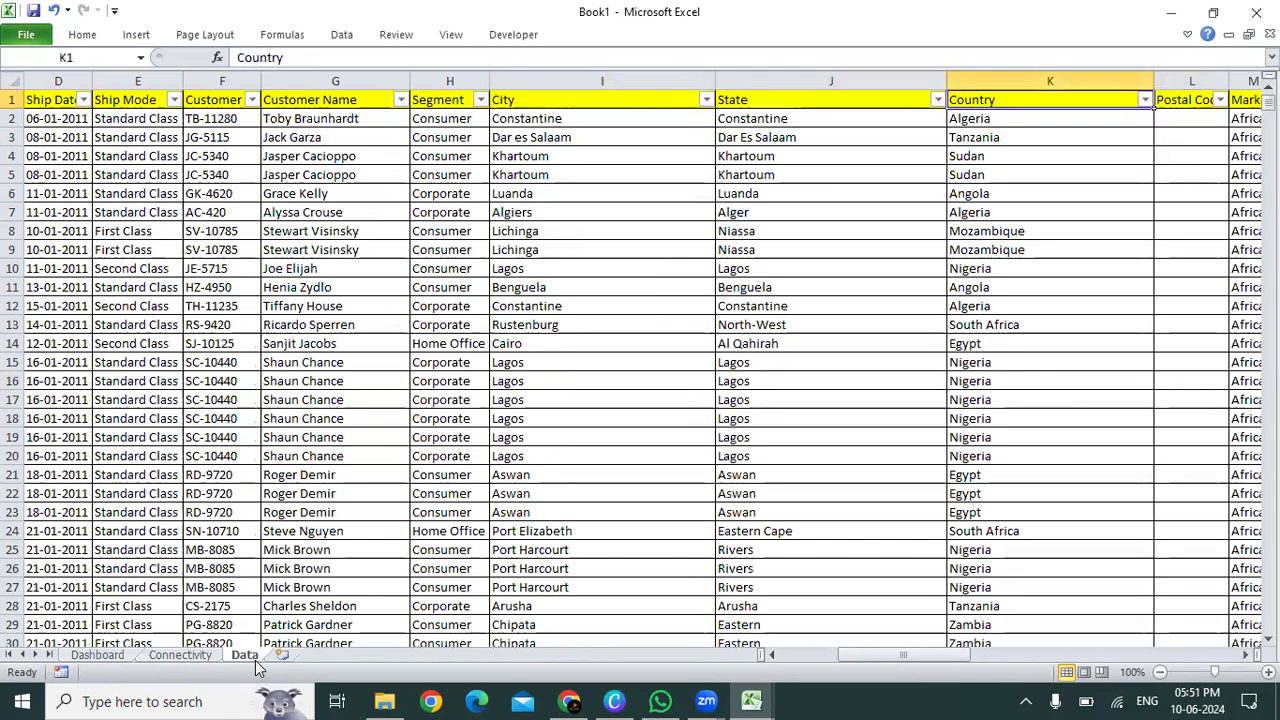
pyautogui.press('Right')
pyautogui.press('Right')
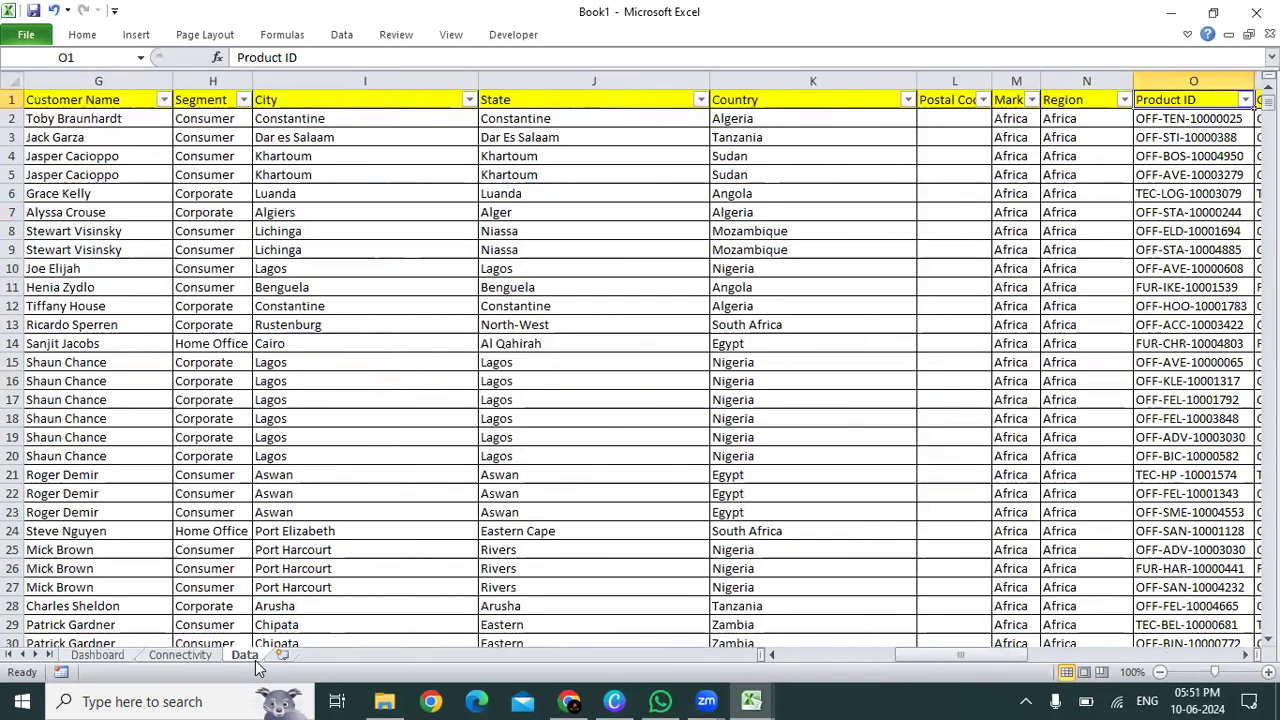
# - Review where the Segment column sits relative to the State, Country, Category and Sub-Category columns
pyautogui.press('Left')
pyautogui.press('Left')
pyautogui.press('Left')
pyautogui.press('Left')
pyautogui.press('Left')
pyautogui.press('Left')
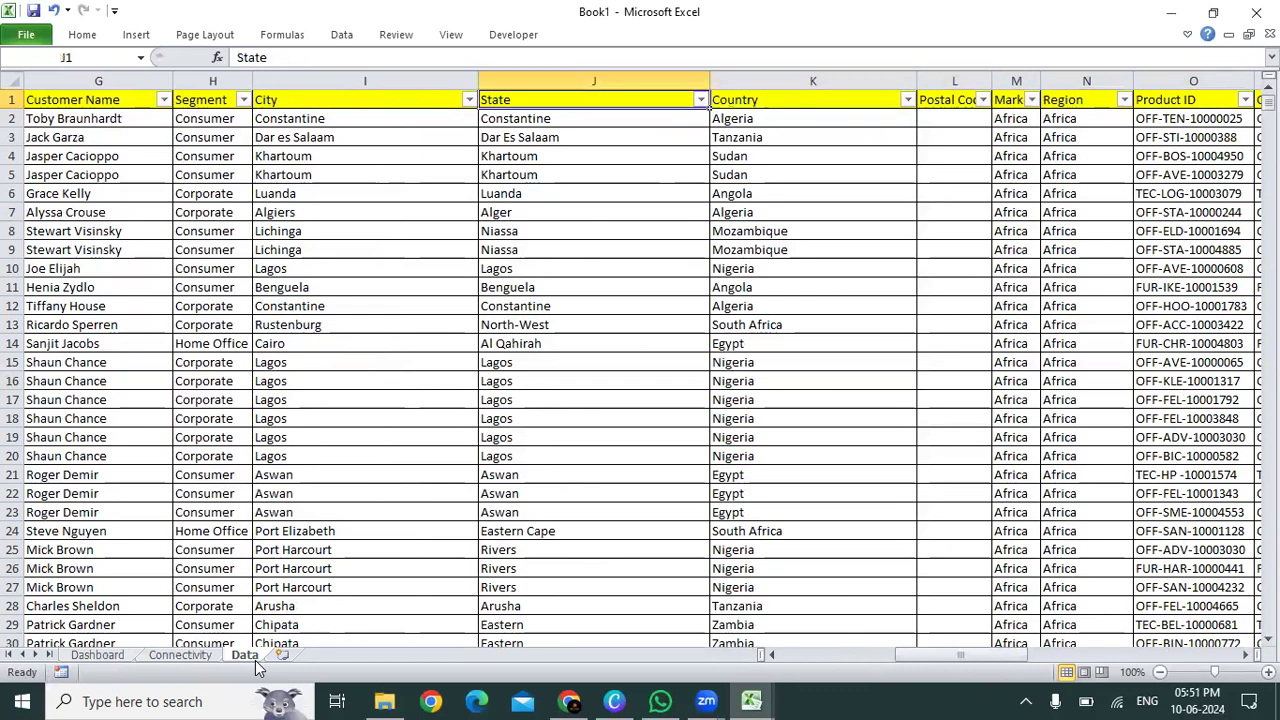
pyautogui.press('Right')
pyautogui.press('Right')
pyautogui.press('Right')
pyautogui.press('Left')
pyautogui.press('Left')
pyautogui.press('Left')
pyautogui.press('Left')
pyautogui.press('Left')
pyautogui.press('Left')
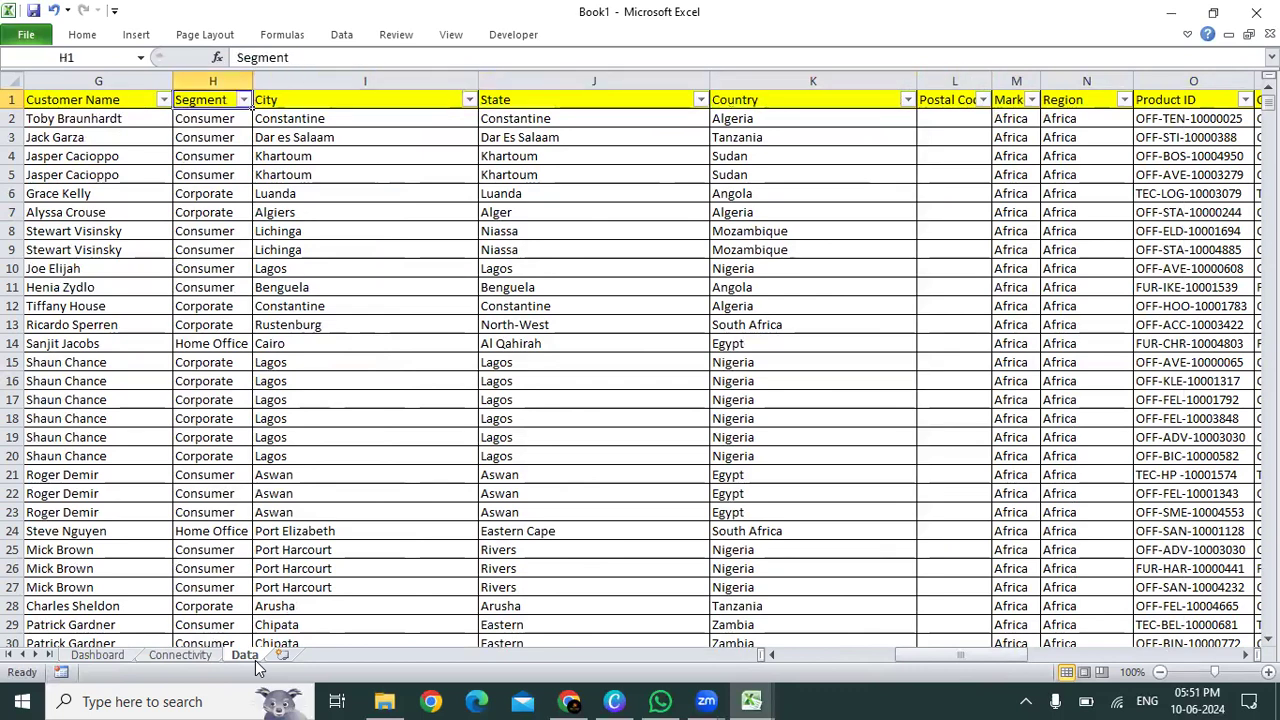
pyautogui.press('Right')
pyautogui.press('Right')
pyautogui.press('Right')
pyautogui.press('Right')
pyautogui.press('Right')
pyautogui.press('Right')
pyautogui.press('Right')
pyautogui.press('Right')
pyautogui.press('Right')
pyautogui.press('Right')
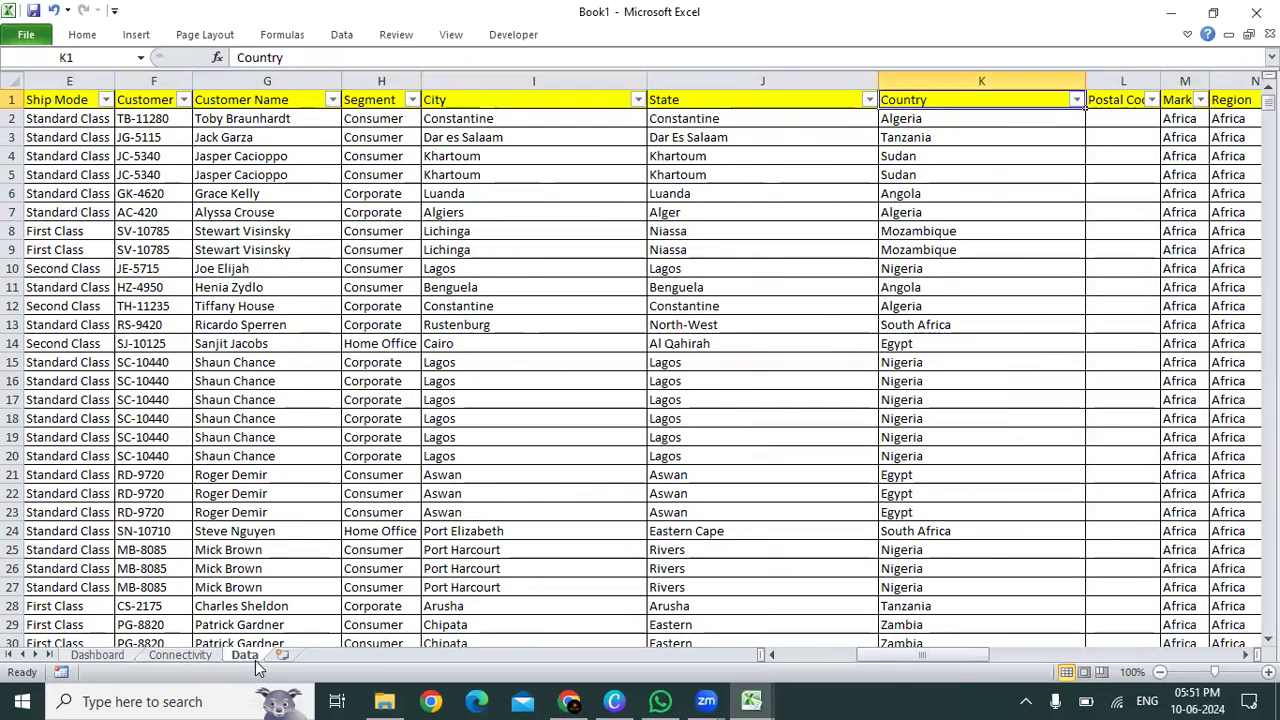
pyautogui.press('Right')
pyautogui.press('Right')
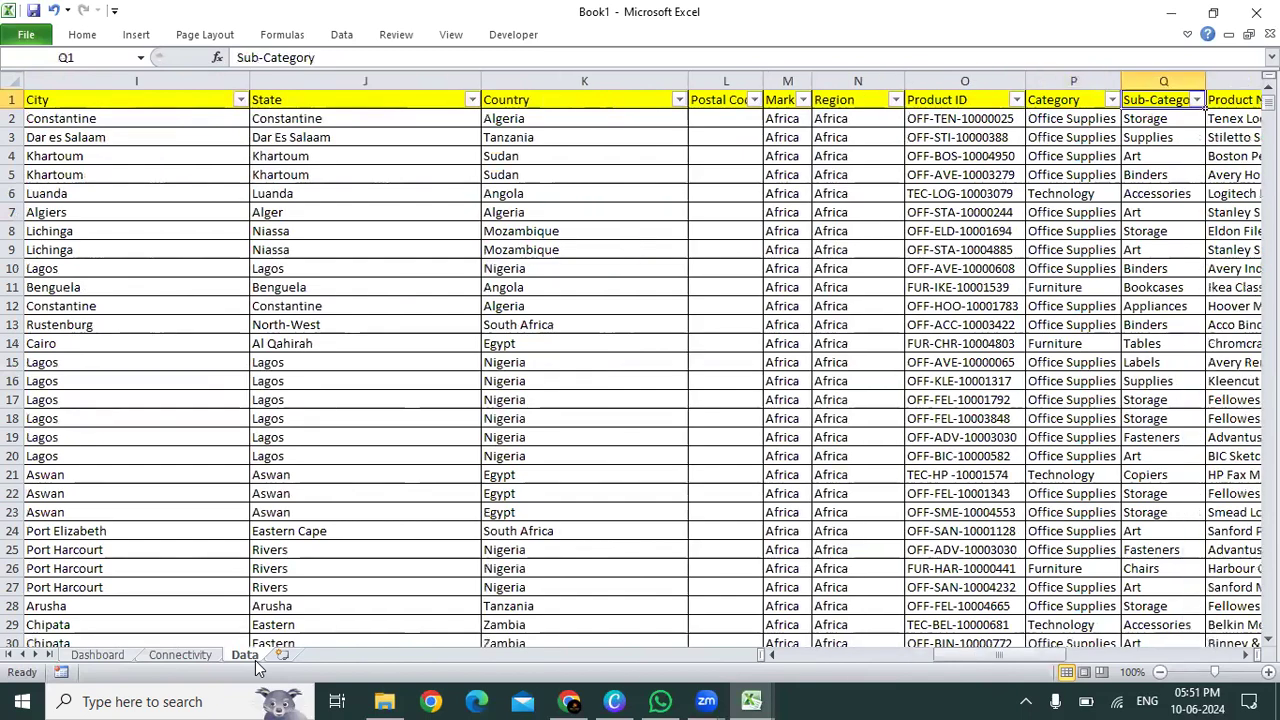
pyautogui.press('Left')
pyautogui.press('Left')
pyautogui.hotkey('shift', 'Right')
pyautogui.hotkey('shift', 'Right')
# - Select the whole Segment column and remove the filters from the Data sheet's header row
pyautogui.hotkey('ctrl', 'Left')
pyautogui.press('Right')
pyautogui.press('Right')
pyautogui.press('Right')
pyautogui.press('Right')
pyautogui.press('Right')
pyautogui.press('Right')
pyautogui.press('Right')
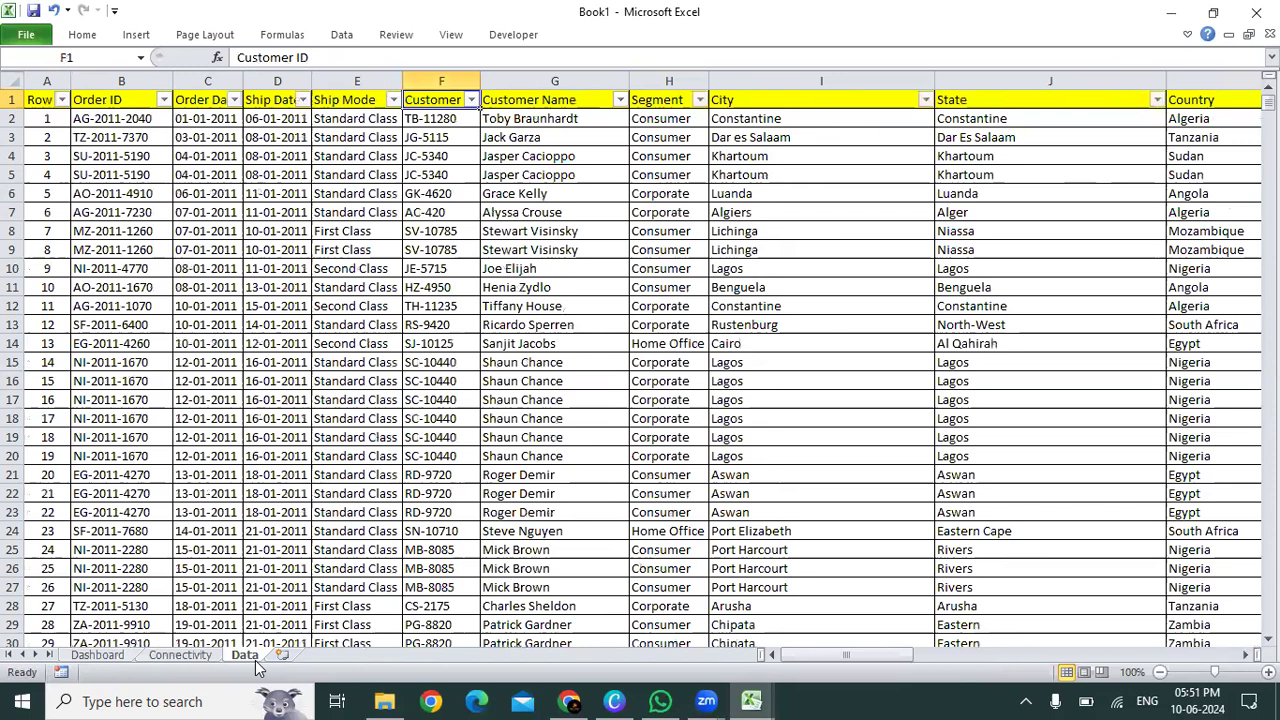
pyautogui.hotkey('ctrl', 'space')
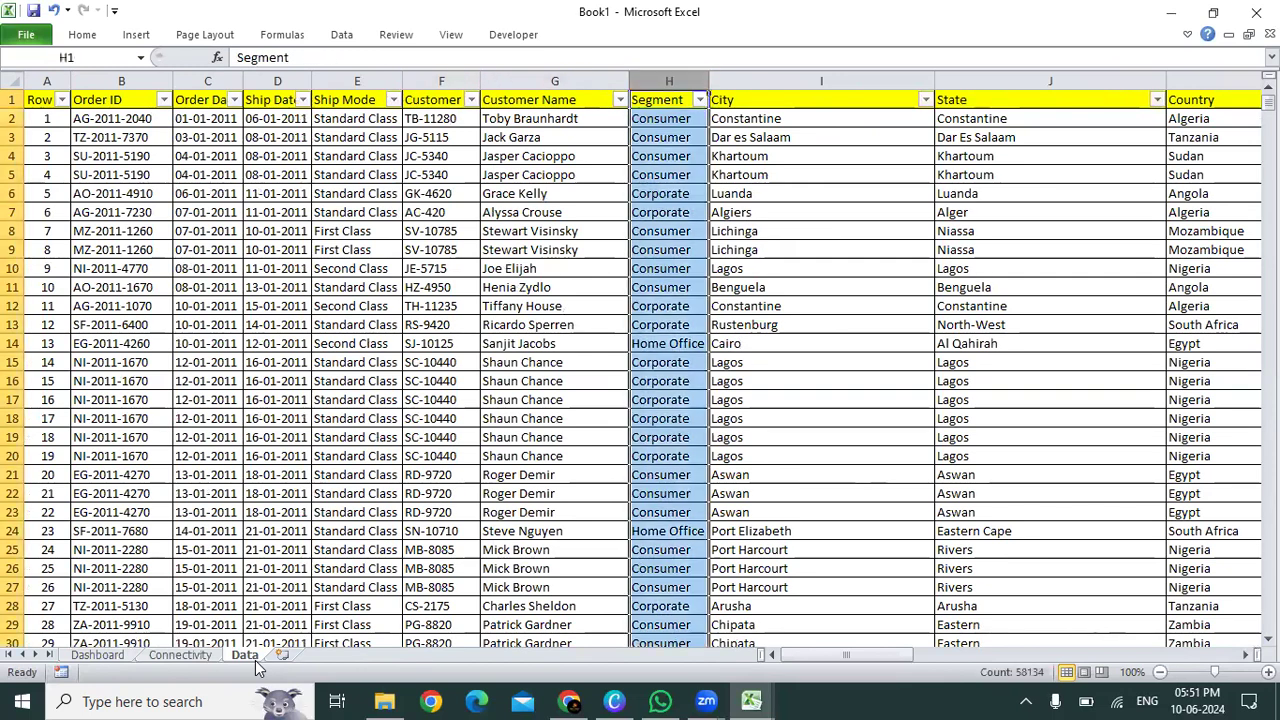
pyautogui.hotkey('alt', 'd')
pyautogui.press('f')
pyautogui.press('f')
# - Move the Segment column to between the Product ID and Category columns
pyautogui.hotkey('ctrl', 'c')
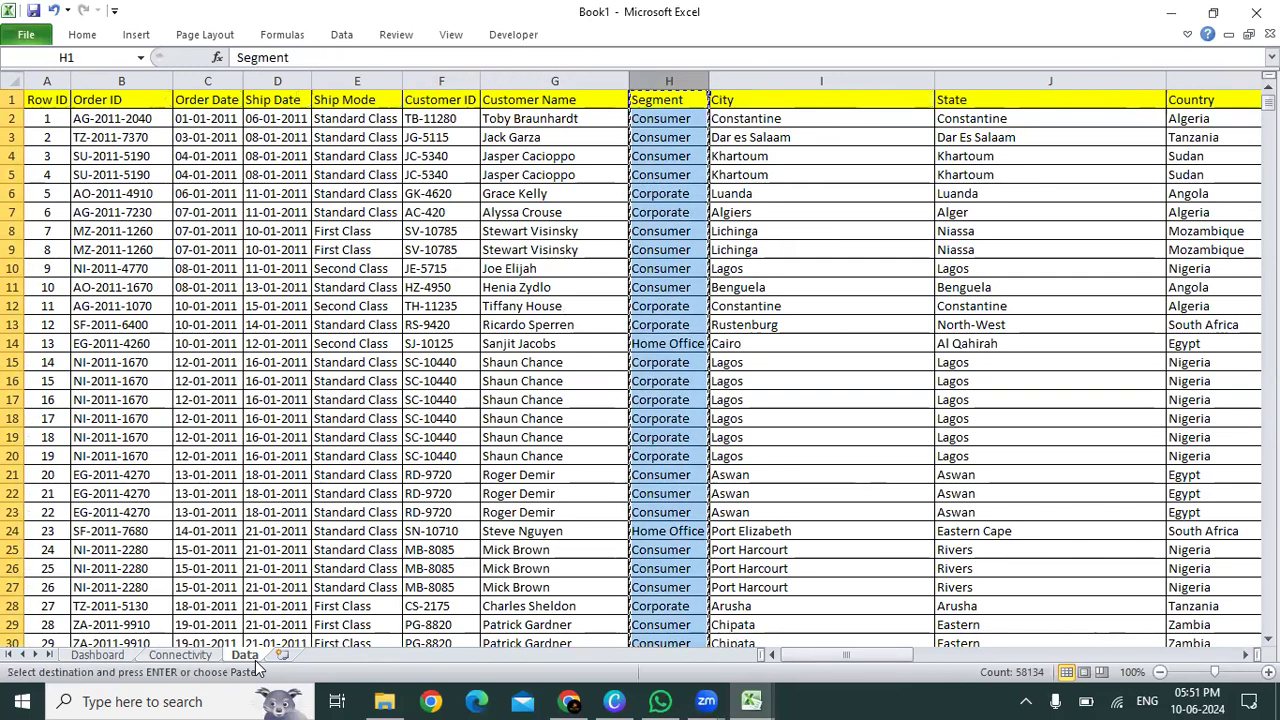
pyautogui.press('Right')
pyautogui.press('Right')
pyautogui.press('Right')
pyautogui.press('Right')
pyautogui.press('Right')
pyautogui.press('Right')
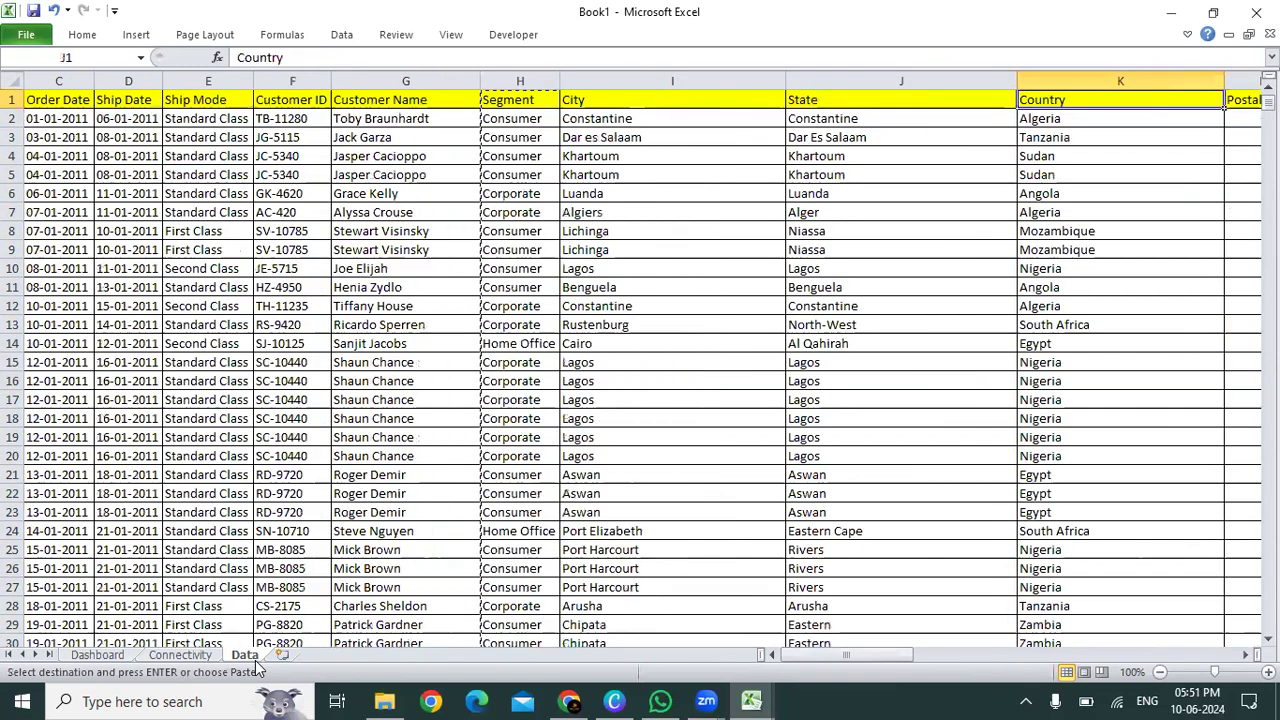
pyautogui.press('Right')
pyautogui.press('Right')
pyautogui.press('Right')
pyautogui.press('Left')
pyautogui.press('Left')
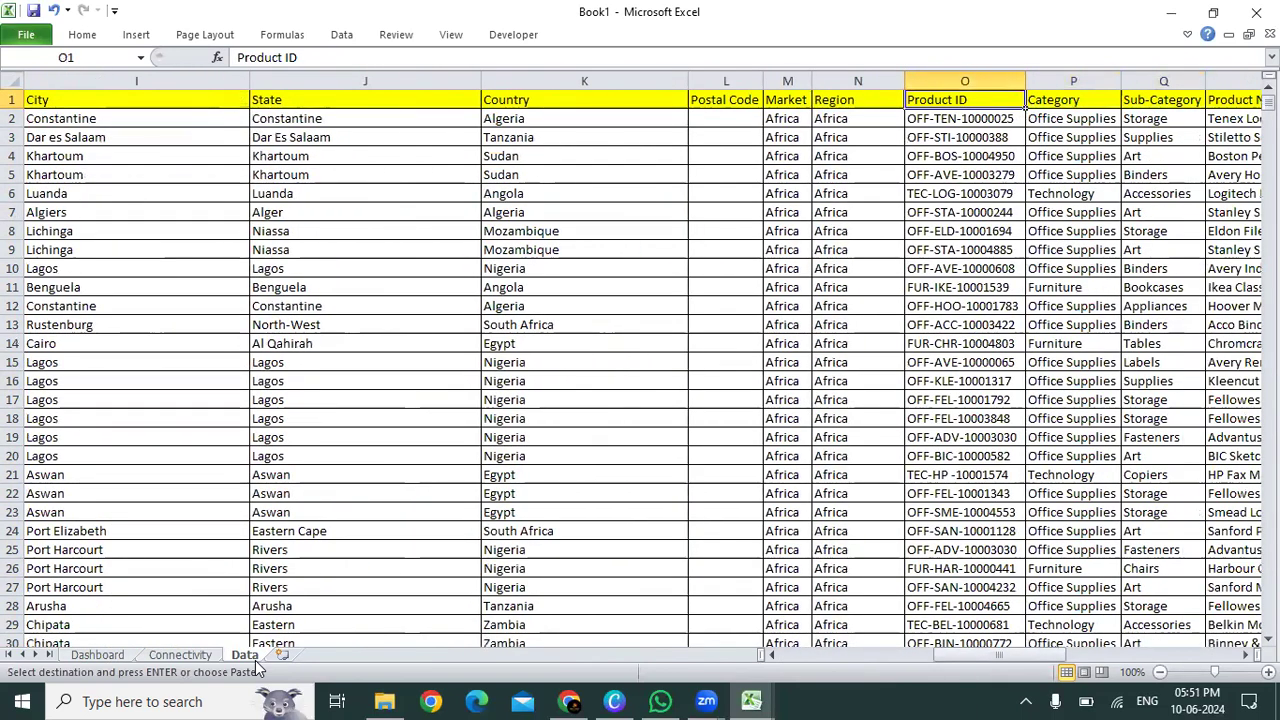
pyautogui.press('Right')
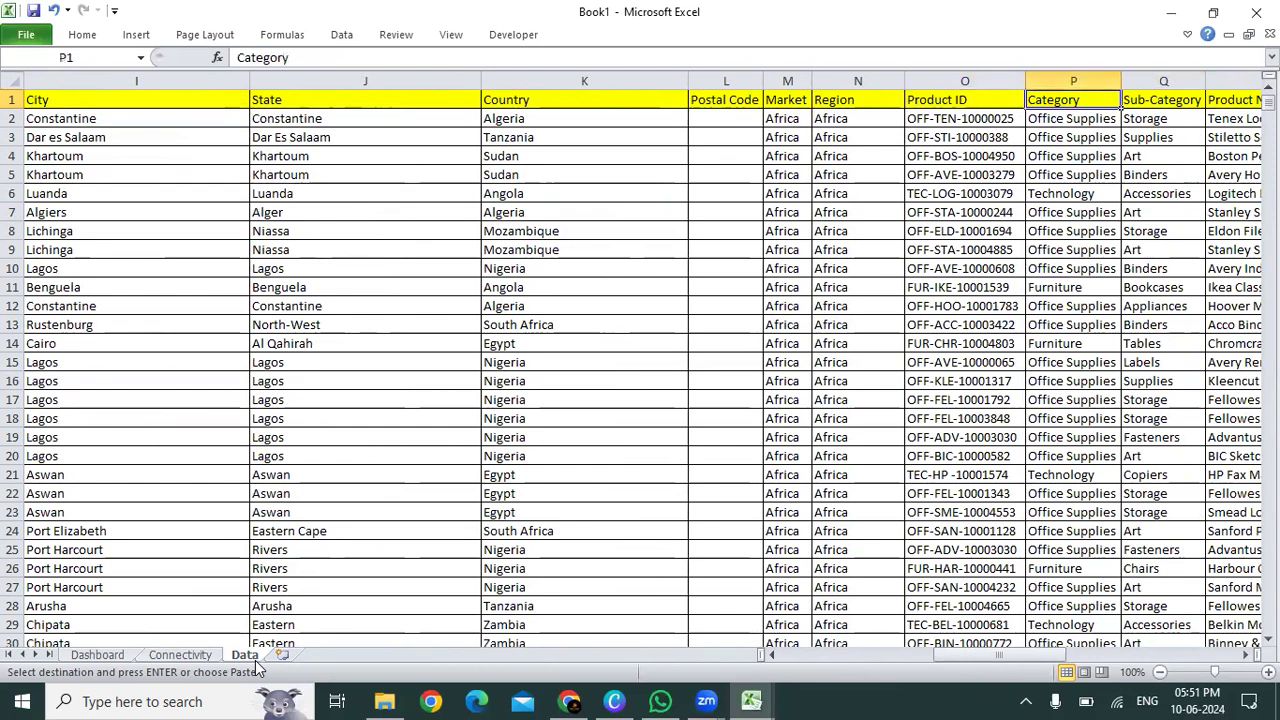
pyautogui.hotkey('shift', 'F10')
pyautogui.press('Down')
pyautogui.press('Down')
pyautogui.press('Return')
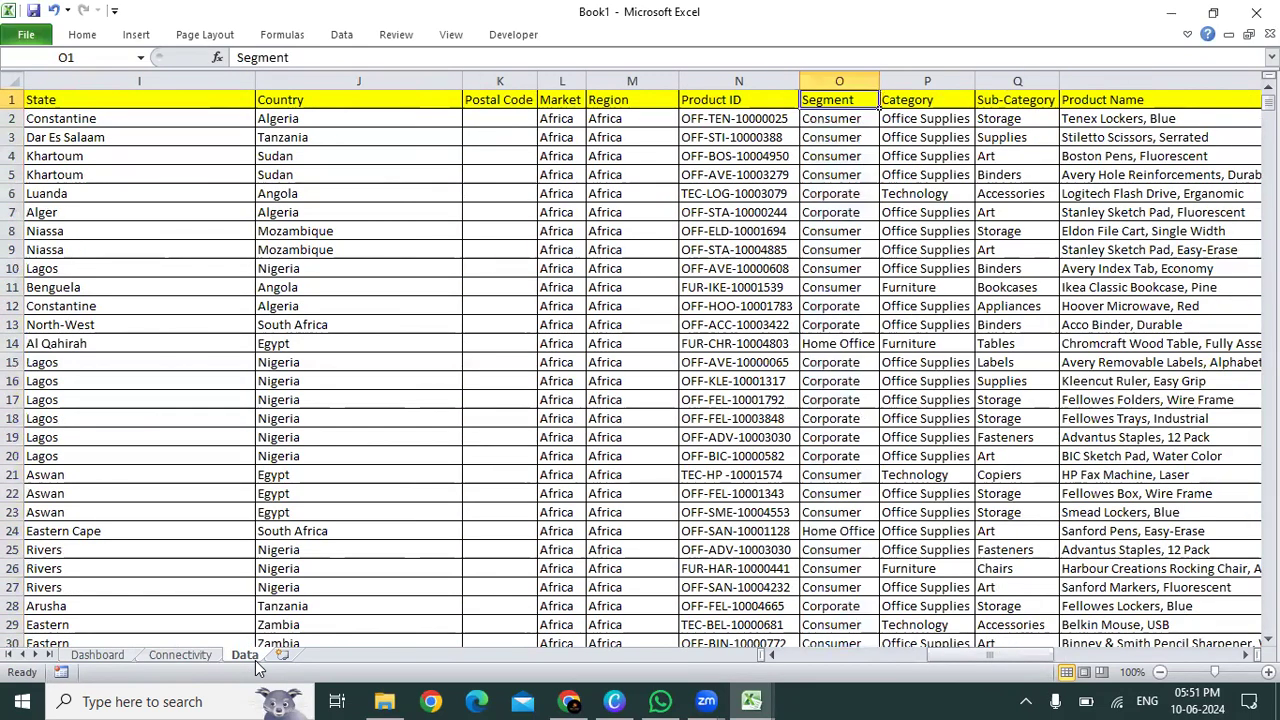
# - Review the Segment, Category, Sub-Category and Product Name headings, continuing through to the Sales column
pyautogui.hotkey('shift', 'Right')
pyautogui.hotkey('shift', 'Right')
pyautogui.hotkey('shift', 'Right')
pyautogui.hotkey('shift', 'Left')
pyautogui.press('Right')
pyautogui.press('Right')
pyautogui.press('Right')
pyautogui.press('Right')
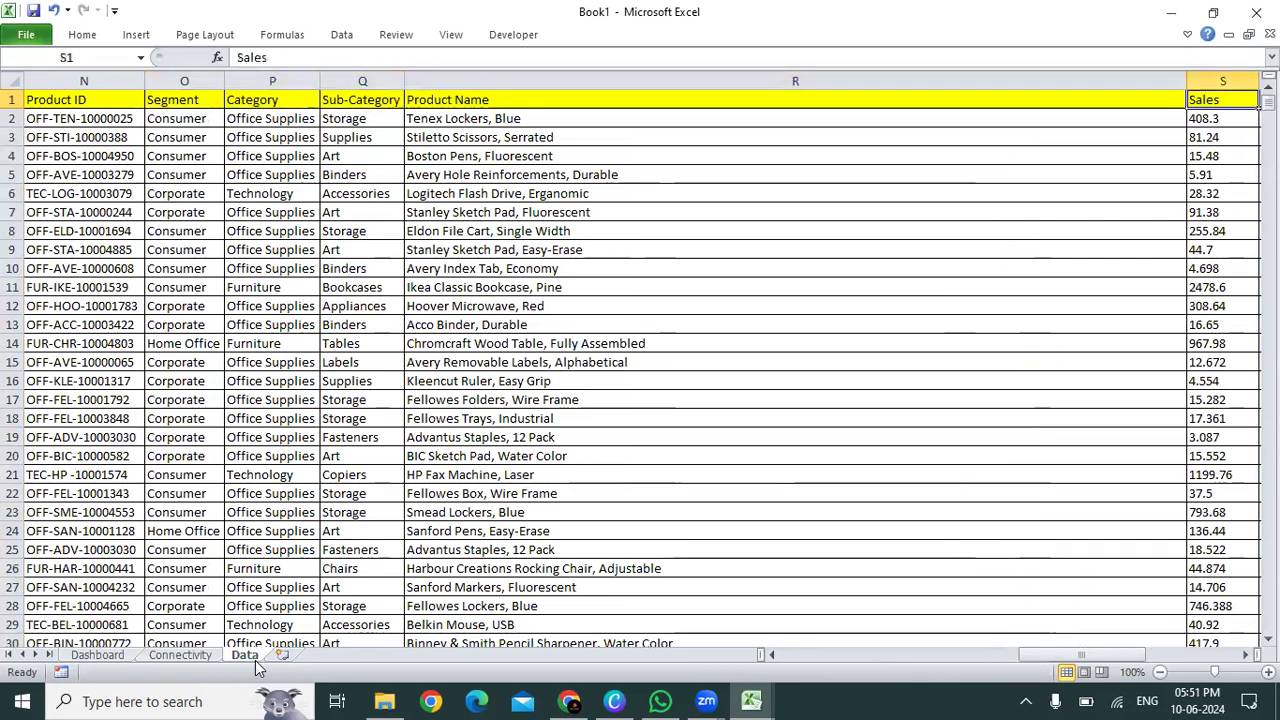
# - Review the Sales, Quantity, Discount, Profit and Shipping Cost columns from their headings down to the last record
pyautogui.hotkey('shift', 'Right')
pyautogui.hotkey('shift', 'Right')
pyautogui.hotkey('shift', 'Right')
pyautogui.hotkey('shift', 'Right')
pyautogui.hotkey('shift', 'Right')
pyautogui.hotkey('shift', 'Left')
pyautogui.hotkey('shift', 'Left')
pyautogui.hotkey('shift', 'Left')
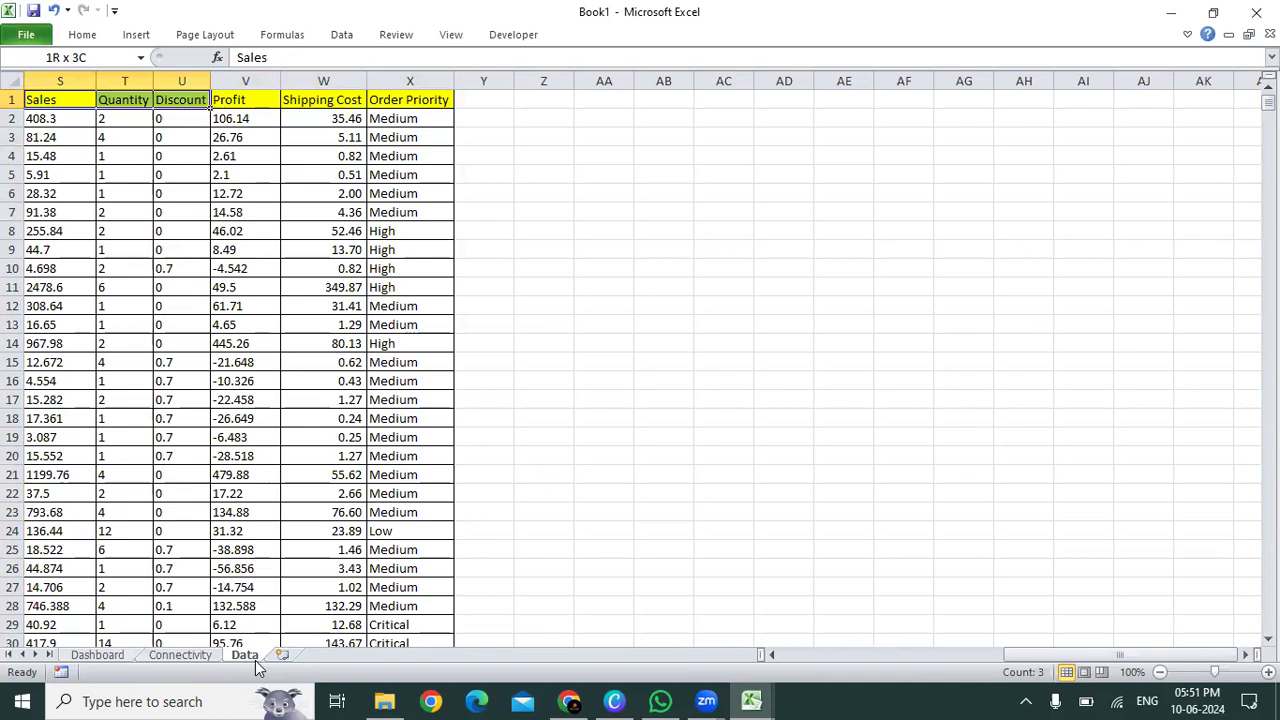
pyautogui.hotkey('shift', 'Right')
pyautogui.hotkey('shift', 'Right')
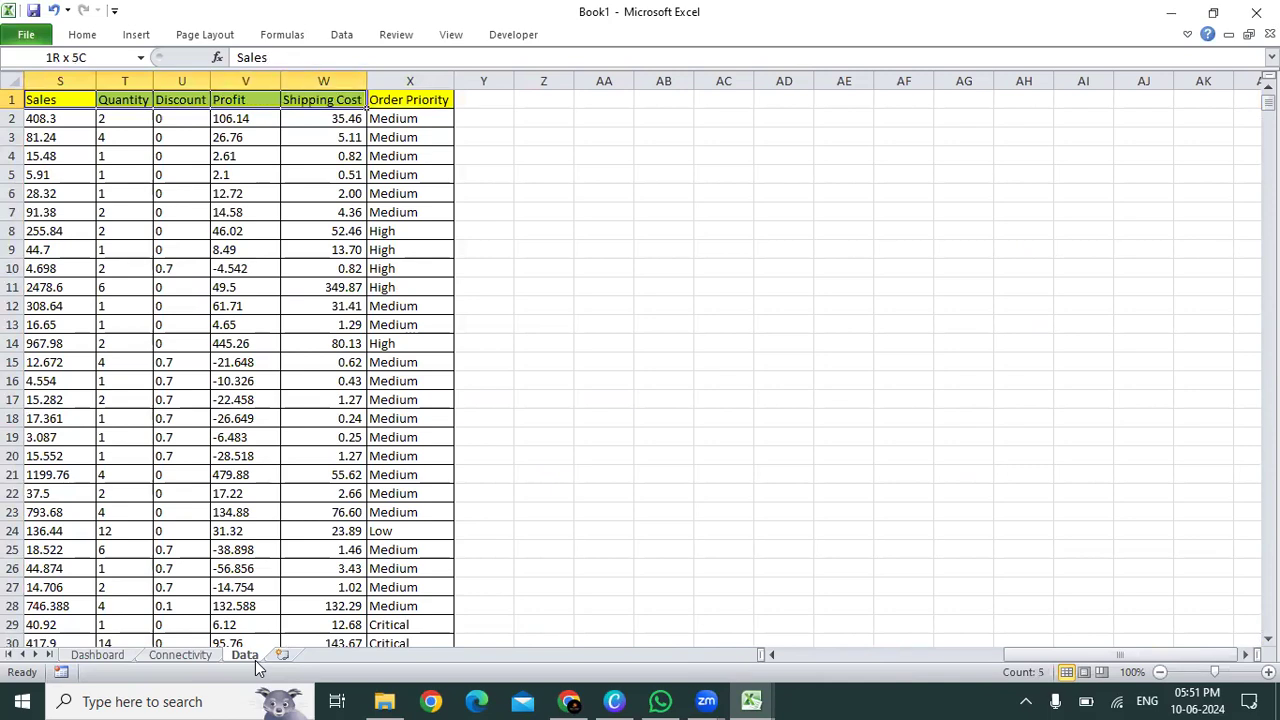
pyautogui.hotkey('ctrl', 'shift', 'Down')
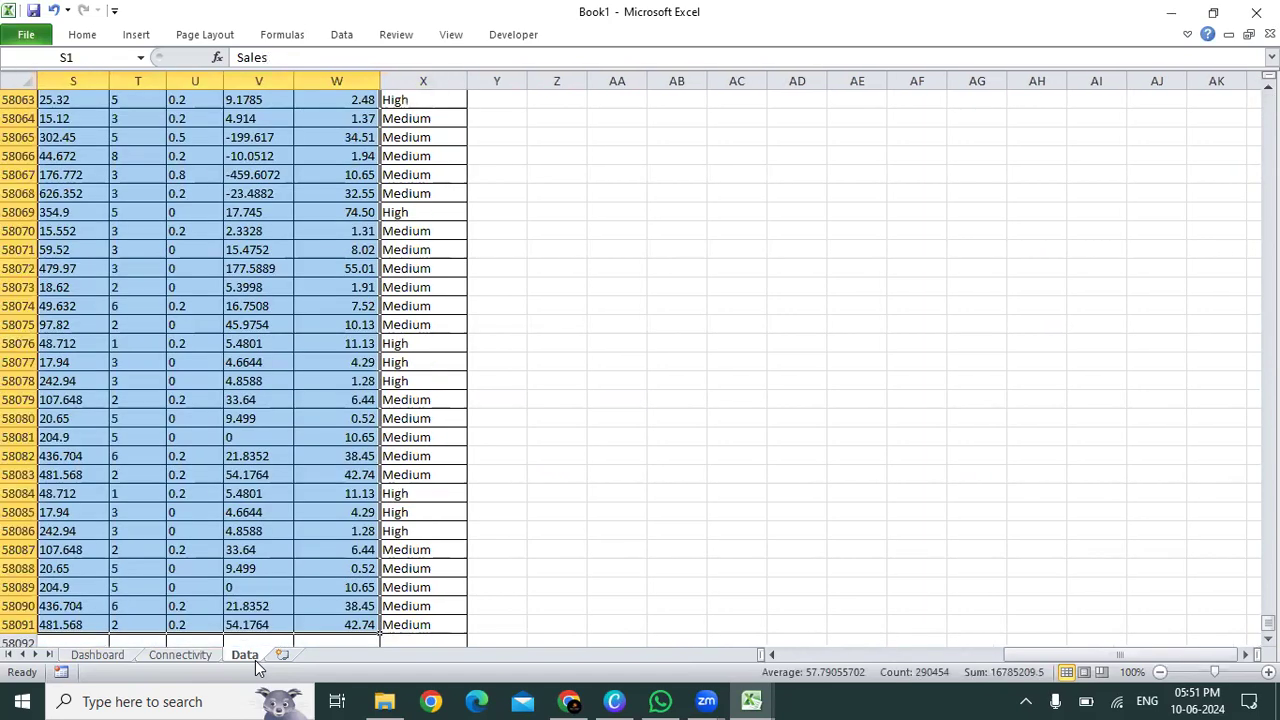
pyautogui.hotkey('ctrl', 'Home')
pyautogui.hotkey('alt', 'Tab')
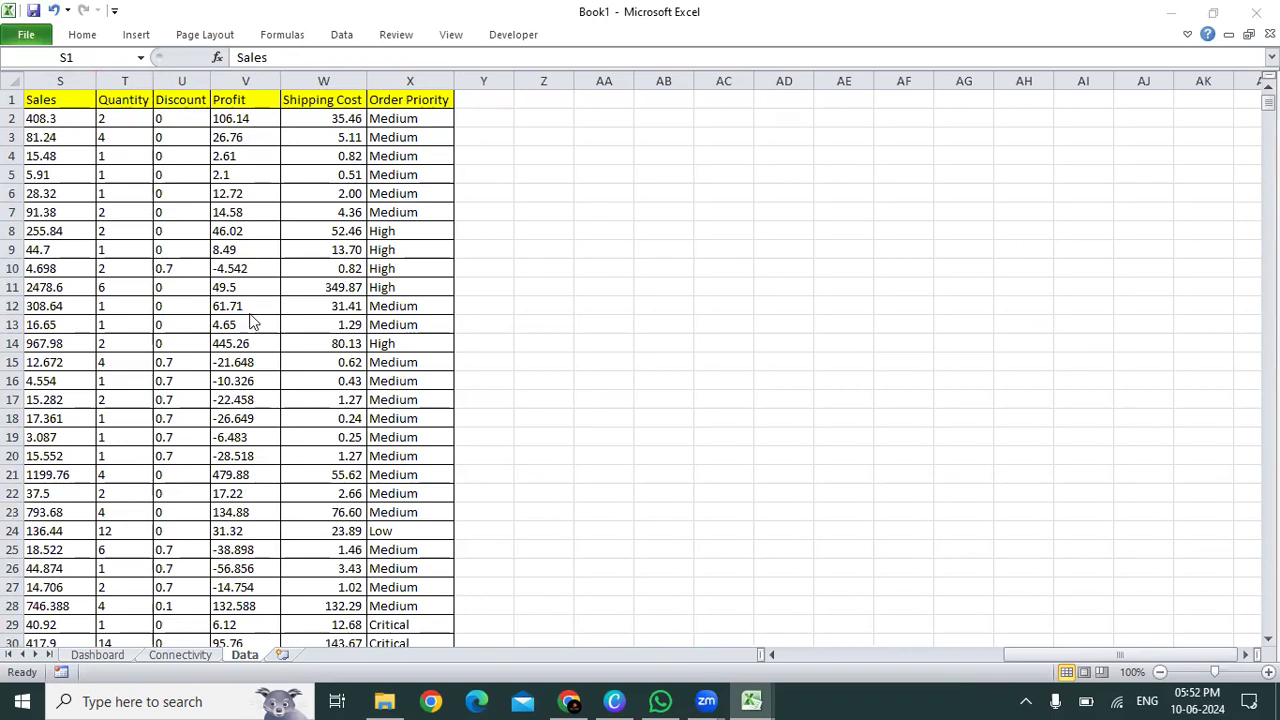
# - Check how far the Data sheet's records extend, from the Row ID column across and down to the last row
pyautogui.click(189, 307)
pyautogui.hotkey('ctrl', 'Left')
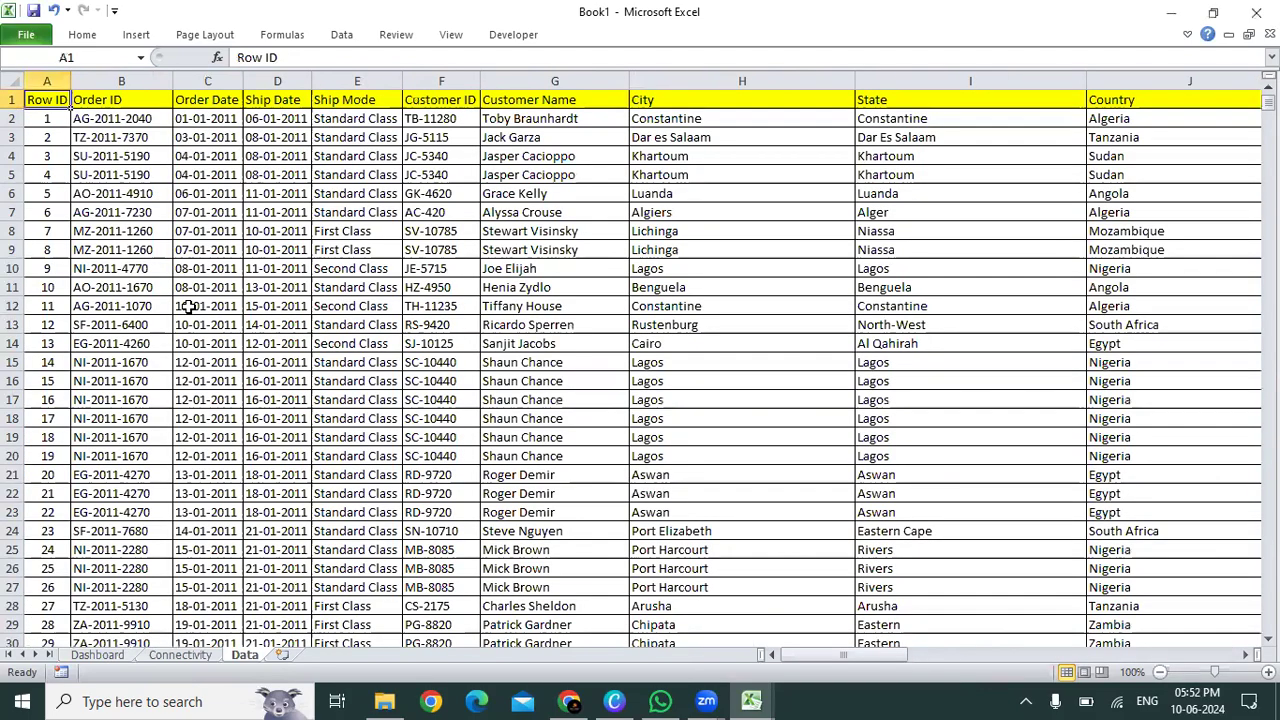
pyautogui.hotkey('ctrl', 'Right')
pyautogui.hotkey('ctrl', 'Down')
pyautogui.hotkey('ctrl', 'Up')
pyautogui.hotkey('ctrl', 'Left')
pyautogui.hotkey('ctrl', 'Down')
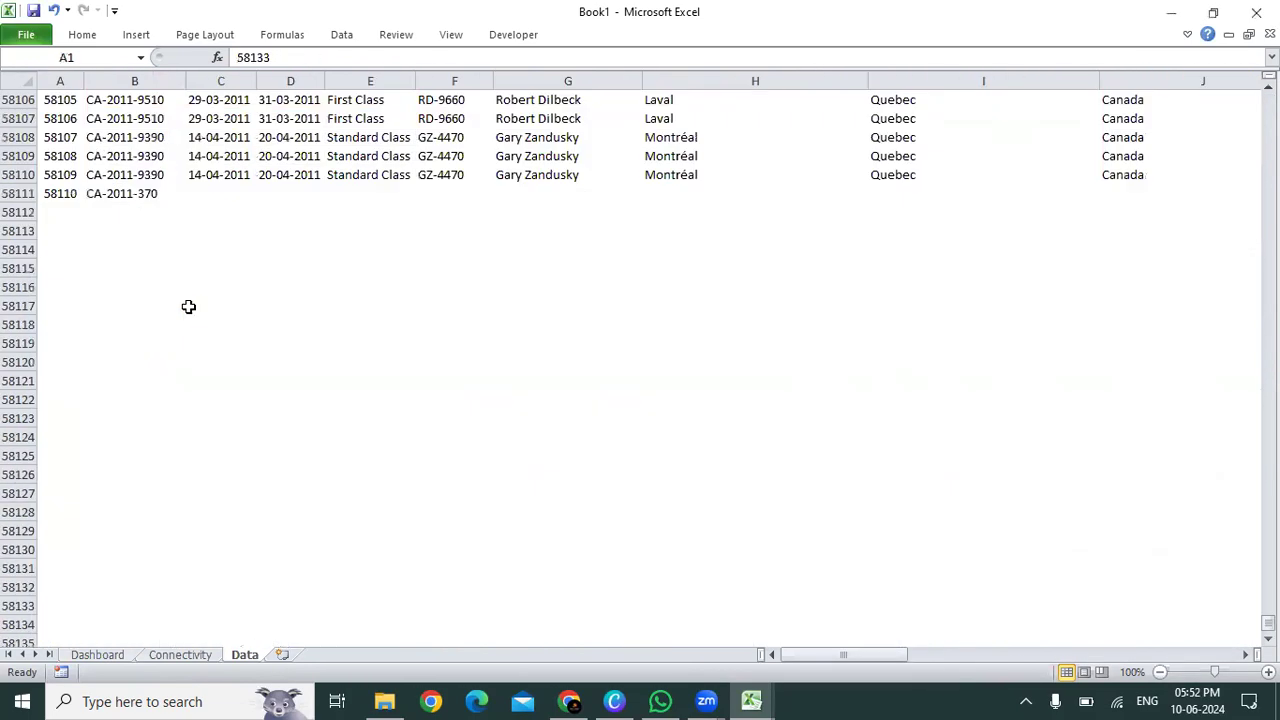
pyautogui.hotkey('ctrl', 'Up')
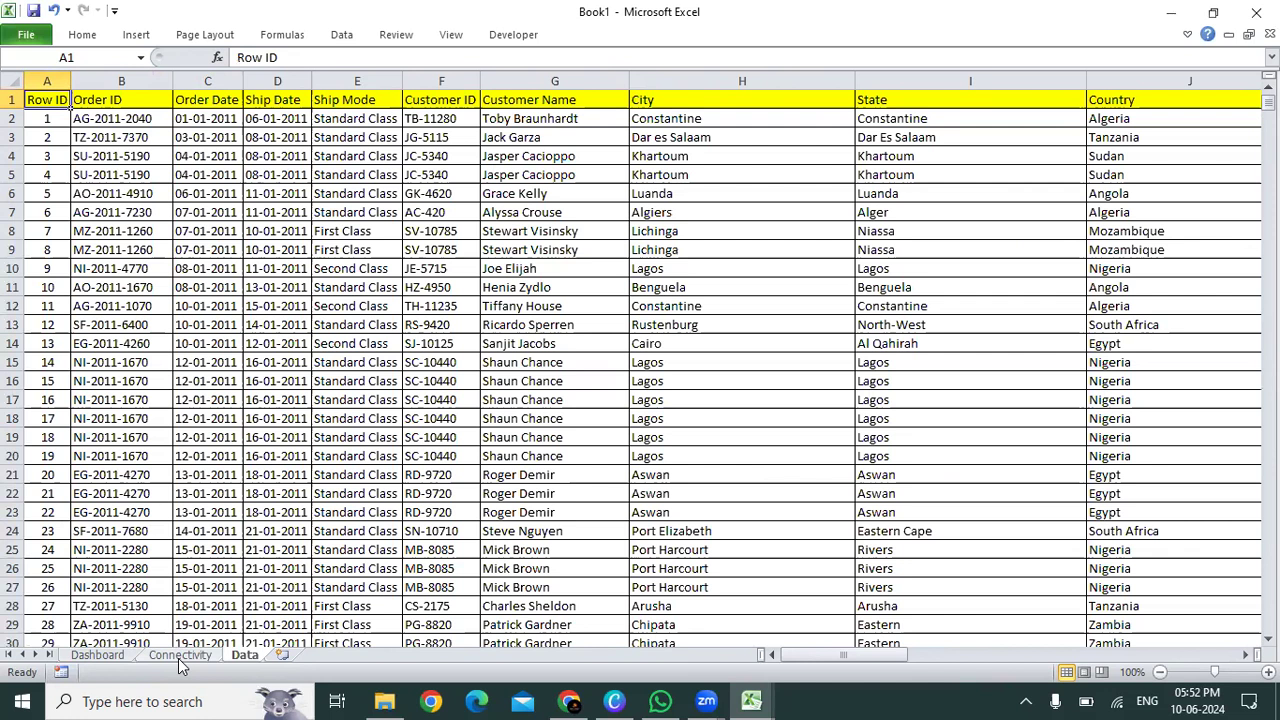
pyautogui.click(360, 235)
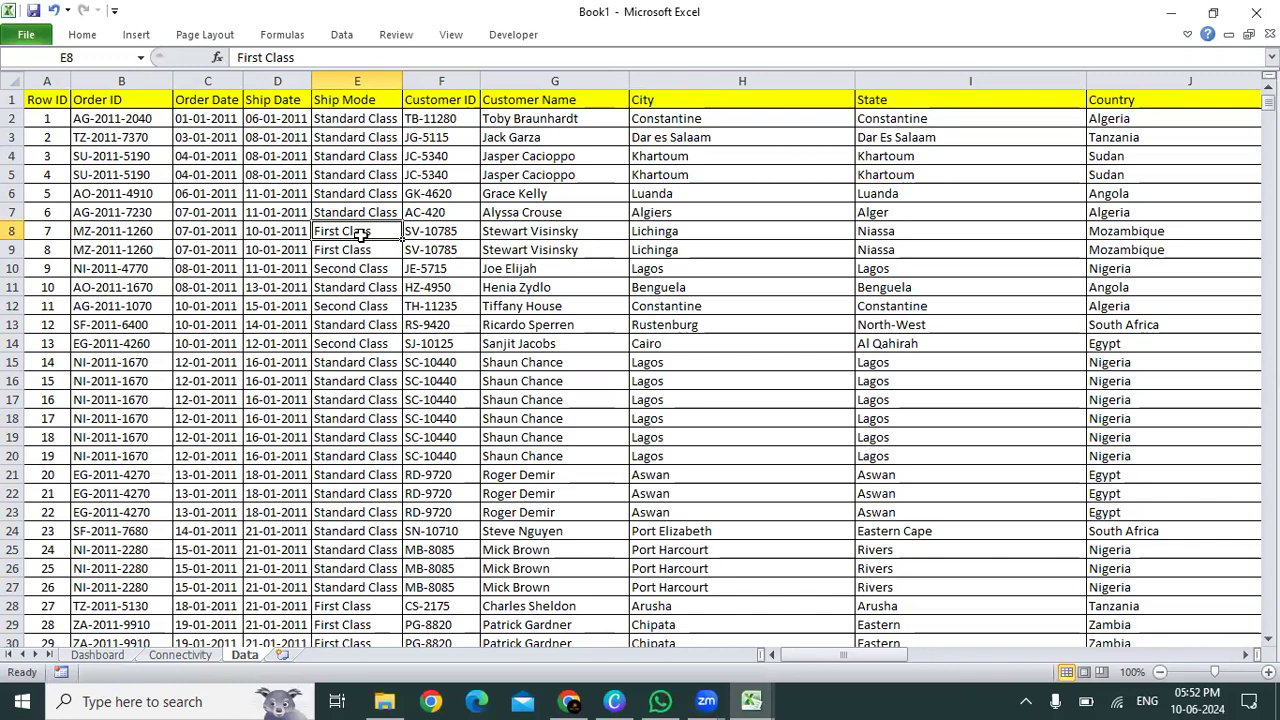
# - Switch to the Connectivity sheet and select the cell block A1:L9
pyautogui.click(186, 656)
pyautogui.hotkey('ctrl', 'Home')
pyautogui.hotkey('shift', 'Right')
pyautogui.hotkey('shift', 'Down')
pyautogui.hotkey('shift', 'Down')
pyautogui.hotkey('shift', 'Right')
pyautogui.hotkey('shift', 'Right')
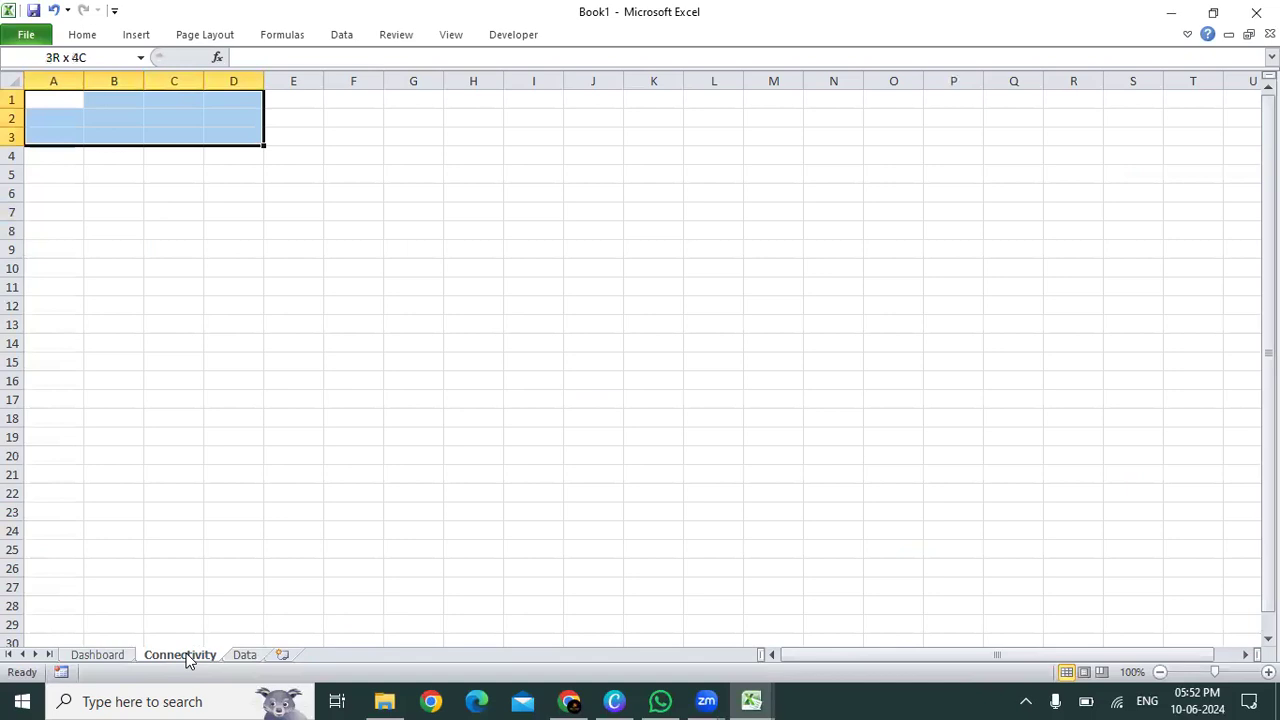
pyautogui.hotkey('shift', 'Right')
pyautogui.hotkey('shift', 'Right')
pyautogui.hotkey('shift', 'Right')
pyautogui.hotkey('shift', 'Right')
pyautogui.hotkey('shift', 'Right')
pyautogui.hotkey('shift', 'Right')
pyautogui.hotkey('shift', 'Right')
pyautogui.hotkey('shift', 'Right')
pyautogui.hotkey('shift', 'Right')
pyautogui.hotkey('shift', 'Right')
pyautogui.hotkey('shift', 'Right')
pyautogui.hotkey('shift', 'Right')
pyautogui.hotkey('shift', 'Down')
pyautogui.hotkey('shift', 'Down')
pyautogui.hotkey('shift', 'Down')
pyautogui.hotkey('shift', 'Down')
pyautogui.hotkey('shift', 'Down')
pyautogui.hotkey('shift', 'Down')
pyautogui.hotkey('shift', 'Left')
pyautogui.hotkey('shift', 'Left')
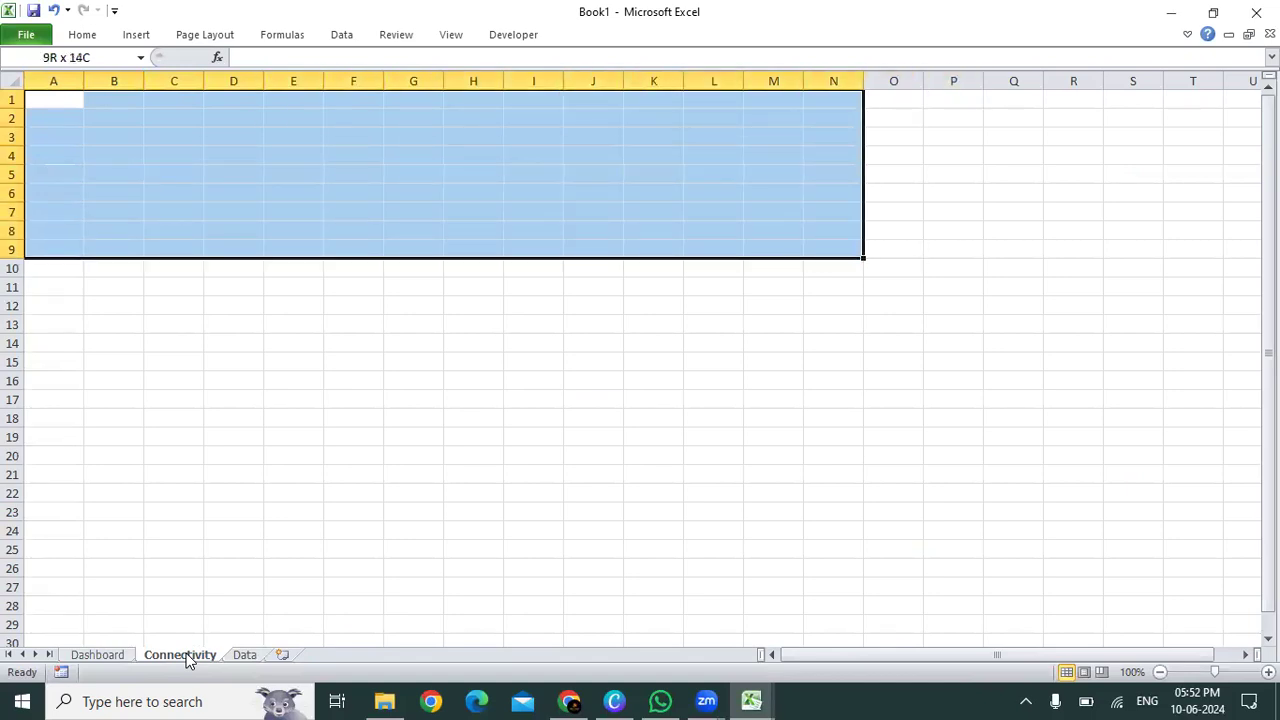
pyautogui.hotkey('shift', 'Left')
pyautogui.hotkey('shift', 'Left')
pyautogui.hotkey('shift', 'Left')
pyautogui.hotkey('shift', 'Right')
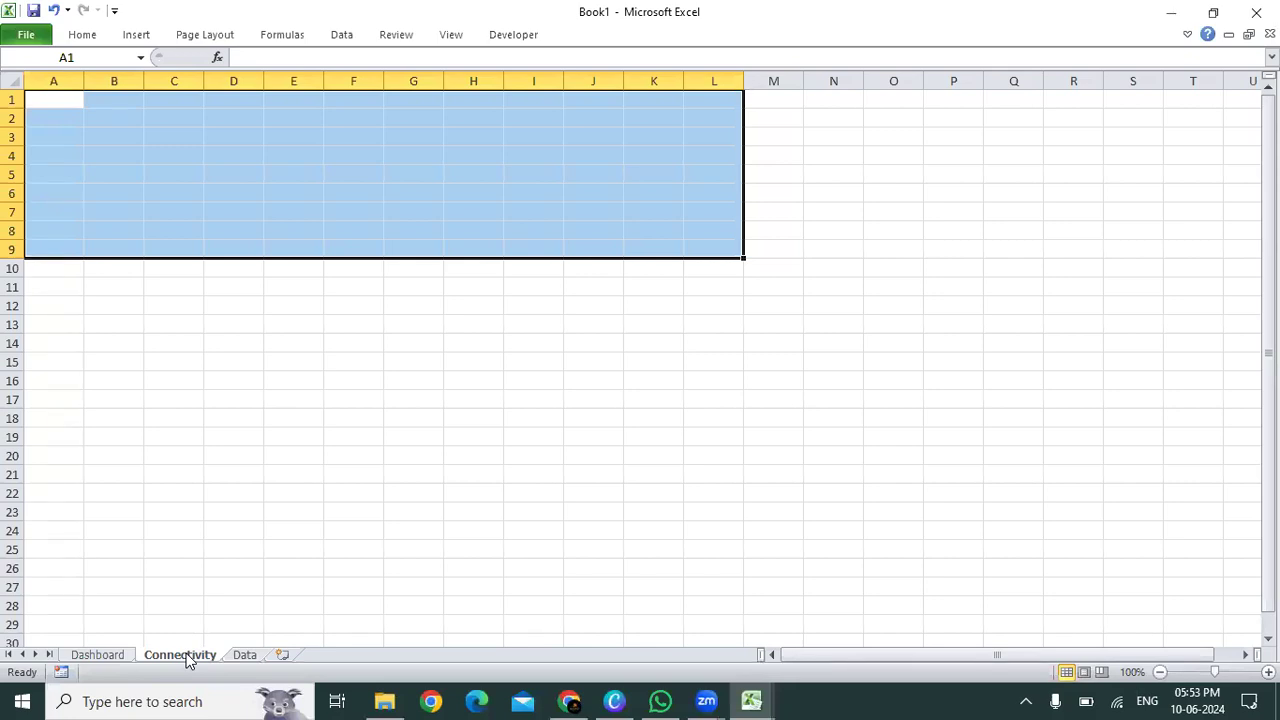
# - Enter the label Year in cell M2 of the Connectivity sheet, bold and centred
pyautogui.press('Right')
pyautogui.press('Right')
pyautogui.press('Right')
pyautogui.press('Right')
pyautogui.press('Right')
pyautogui.press('Right')
pyautogui.press('Right')
pyautogui.press('Right')
pyautogui.press('Right')
pyautogui.press('Right')
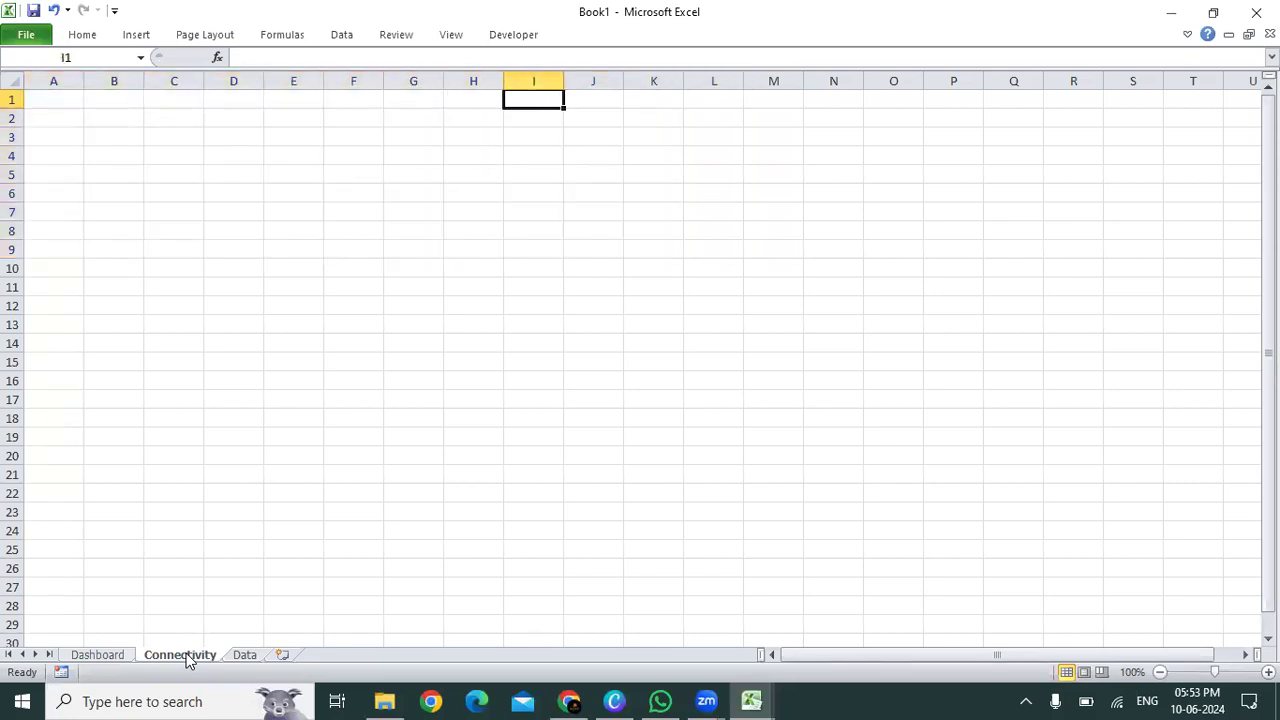
pyautogui.press('Right')
pyautogui.press('Right')
pyautogui.press('Down')
pyautogui.write('Year')
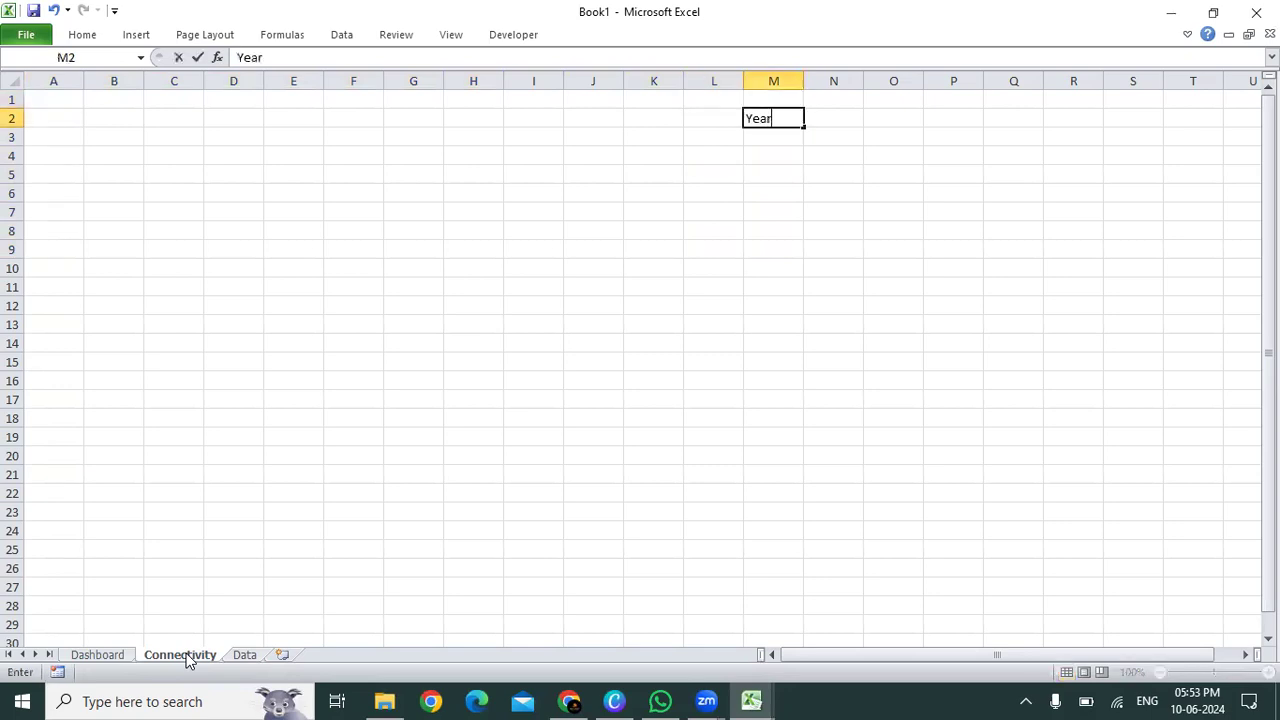
pyautogui.hotkey('ctrl', 'Return')
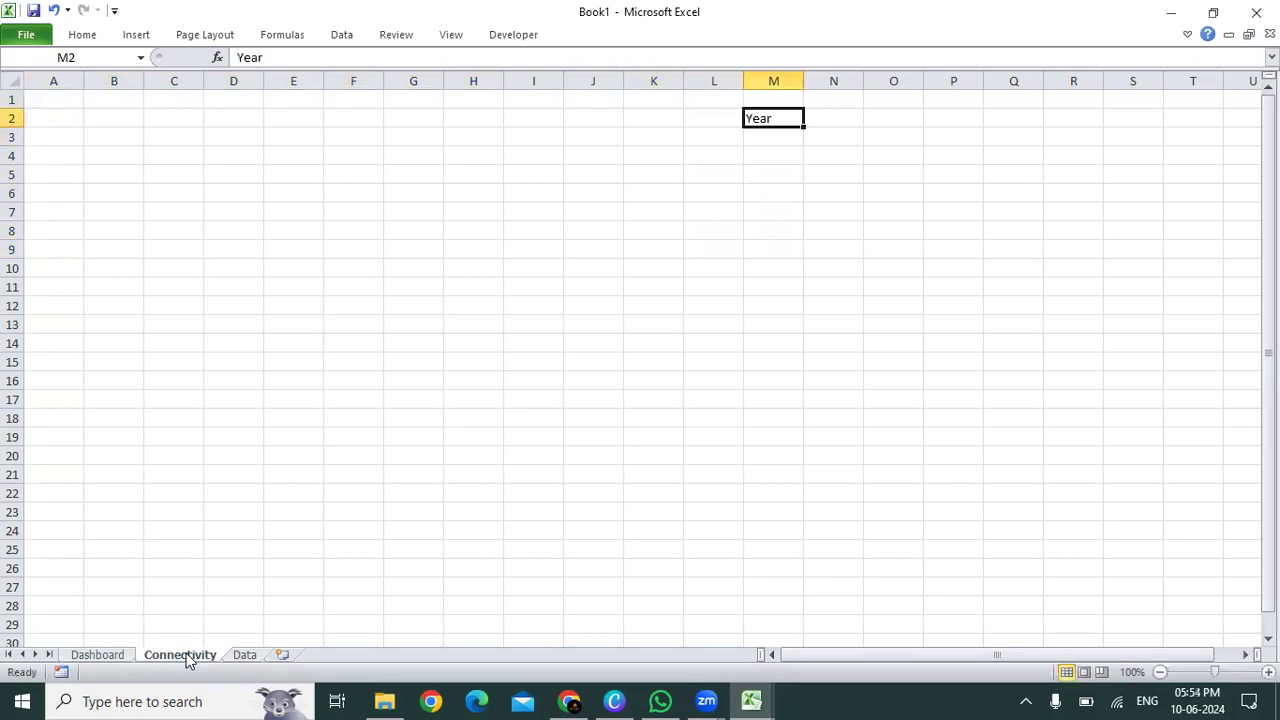
pyautogui.hotkey('alt', 'h')
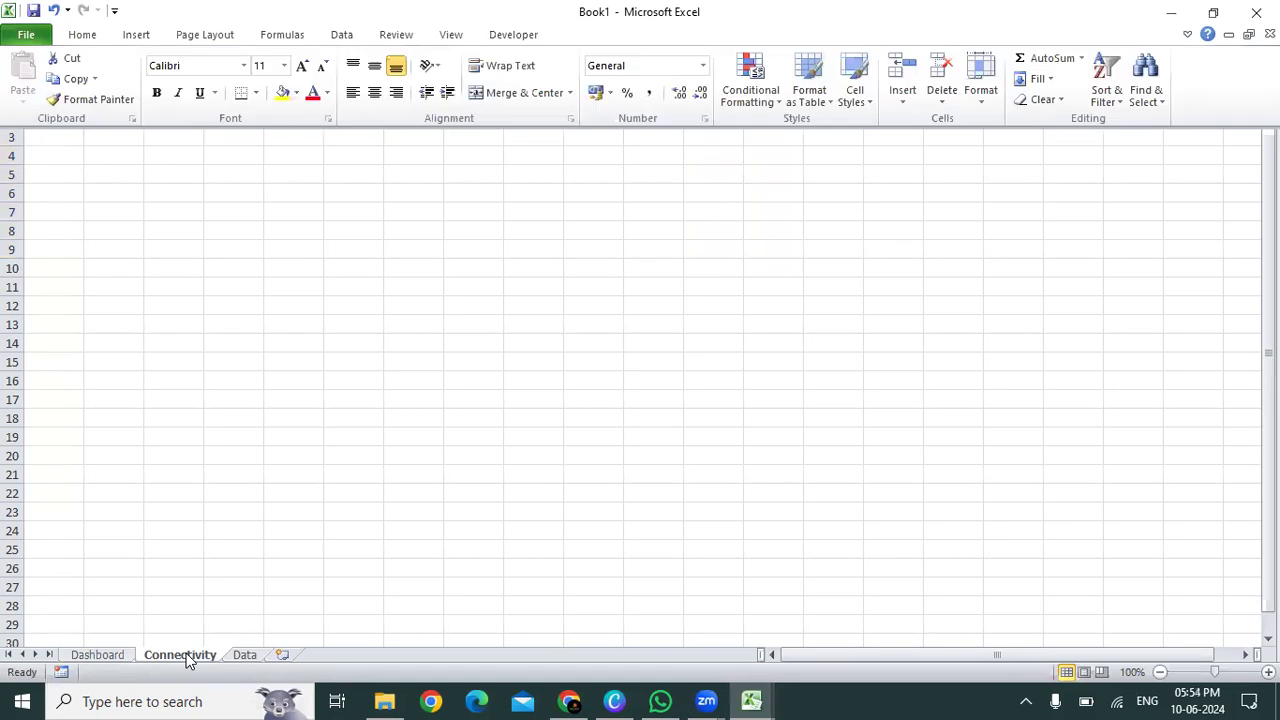
pyautogui.press('a')
pyautogui.press('c')
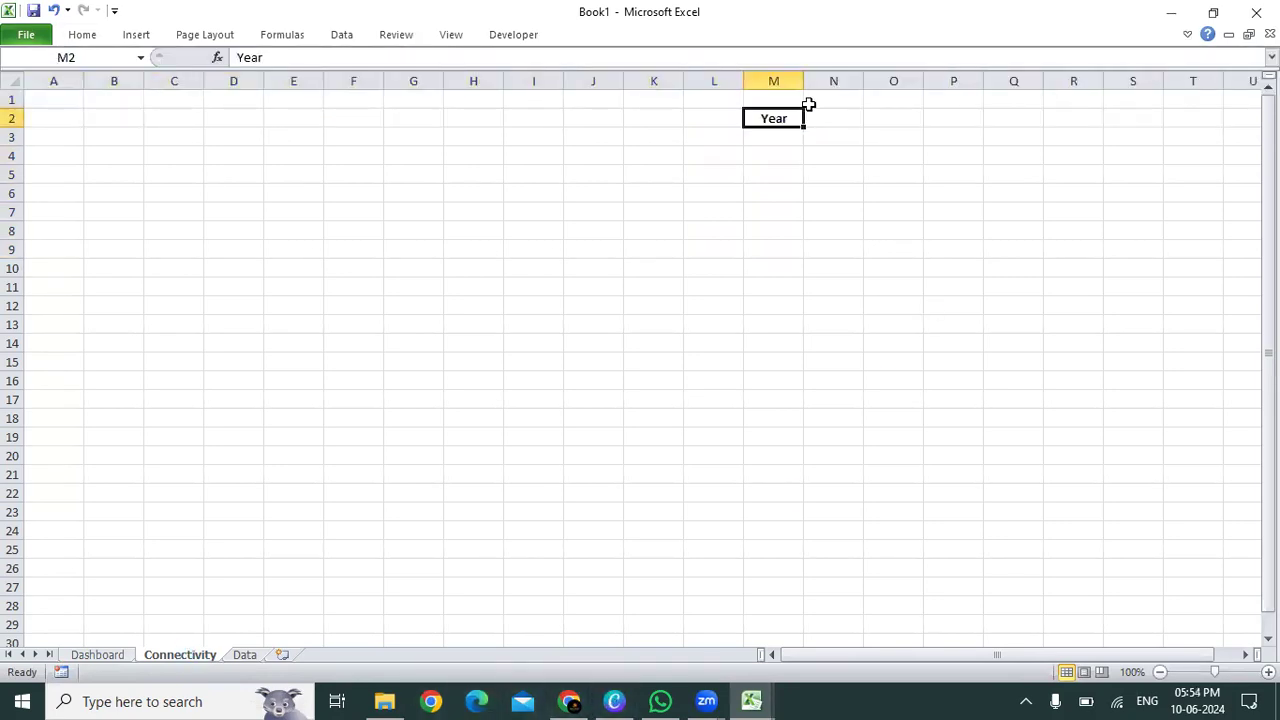
# - Enter Form Control in cell N2 beside the Year label
pyautogui.press('Tab')
pyautogui.write('Form Control')
pyautogui.press('Return')
# - Enter a bold, centred Region label in M3 and copy Form Control from N2 down to N3
pyautogui.press('Up')
pyautogui.press('Left')
pyautogui.press('Down')
pyautogui.write('Region')
pyautogui.press('Return')
pyautogui.press('Up')
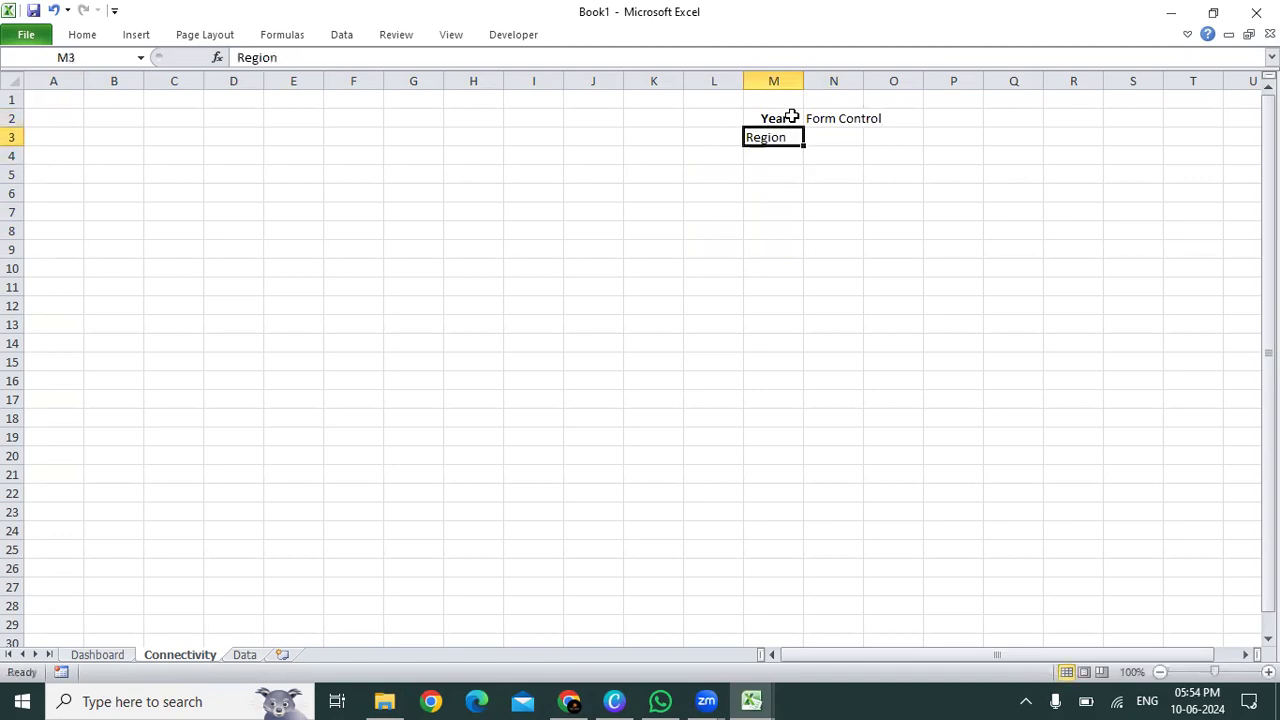
pyautogui.hotkey('alt', 'h')
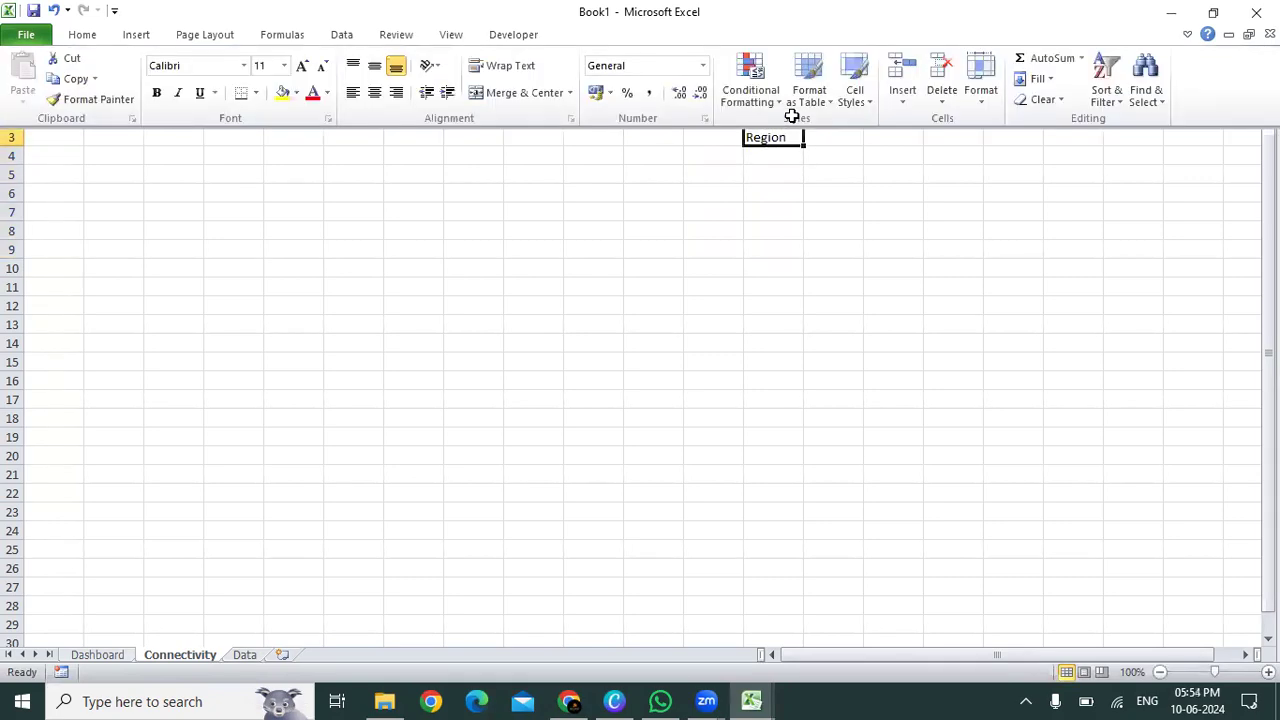
pyautogui.press('a')
pyautogui.press('c')
pyautogui.hotkey('ctrl', 'b')
pyautogui.press('Right')
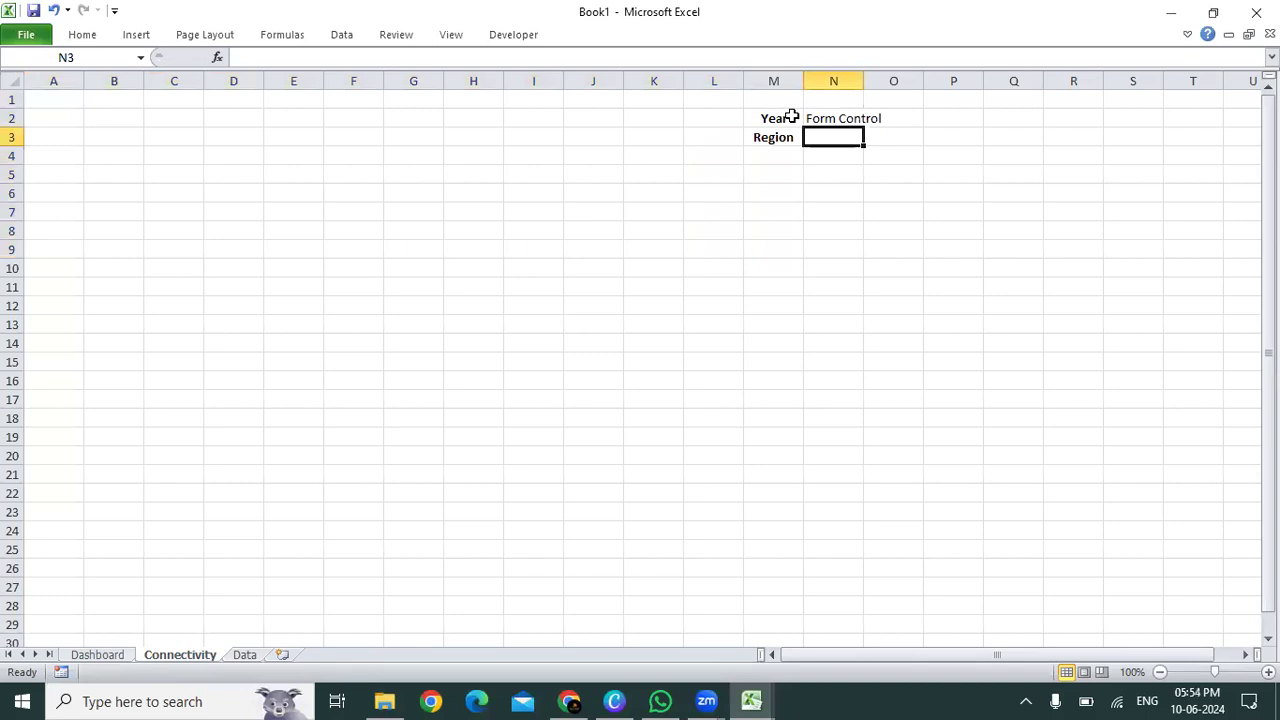
pyautogui.hotkey('ctrl', 'd')
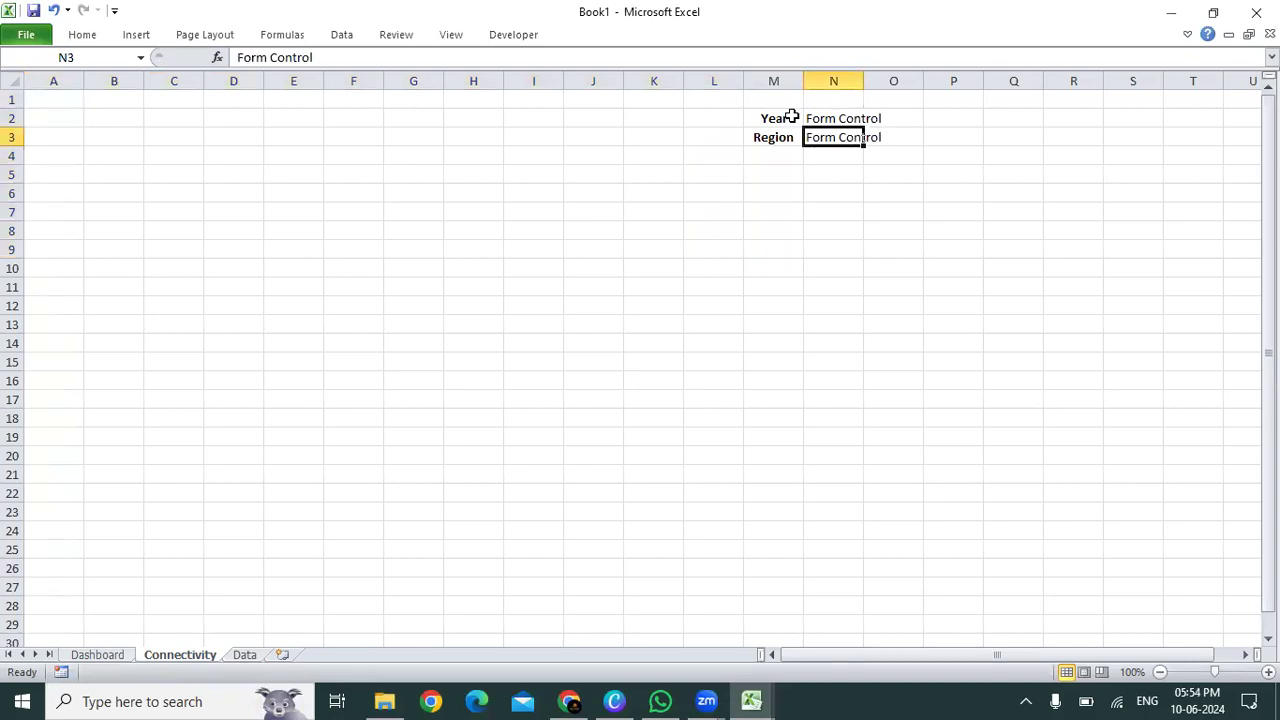
pyautogui.press('Left')
pyautogui.press('Up')
pyautogui.press('Down')
pyautogui.press('Right')
pyautogui.press('Up')
pyautogui.hotkey('shift', 'Down')
pyautogui.press('Up')
# - Autofit the width of column N to the Form Control entries in N2:N3
pyautogui.press('Down')
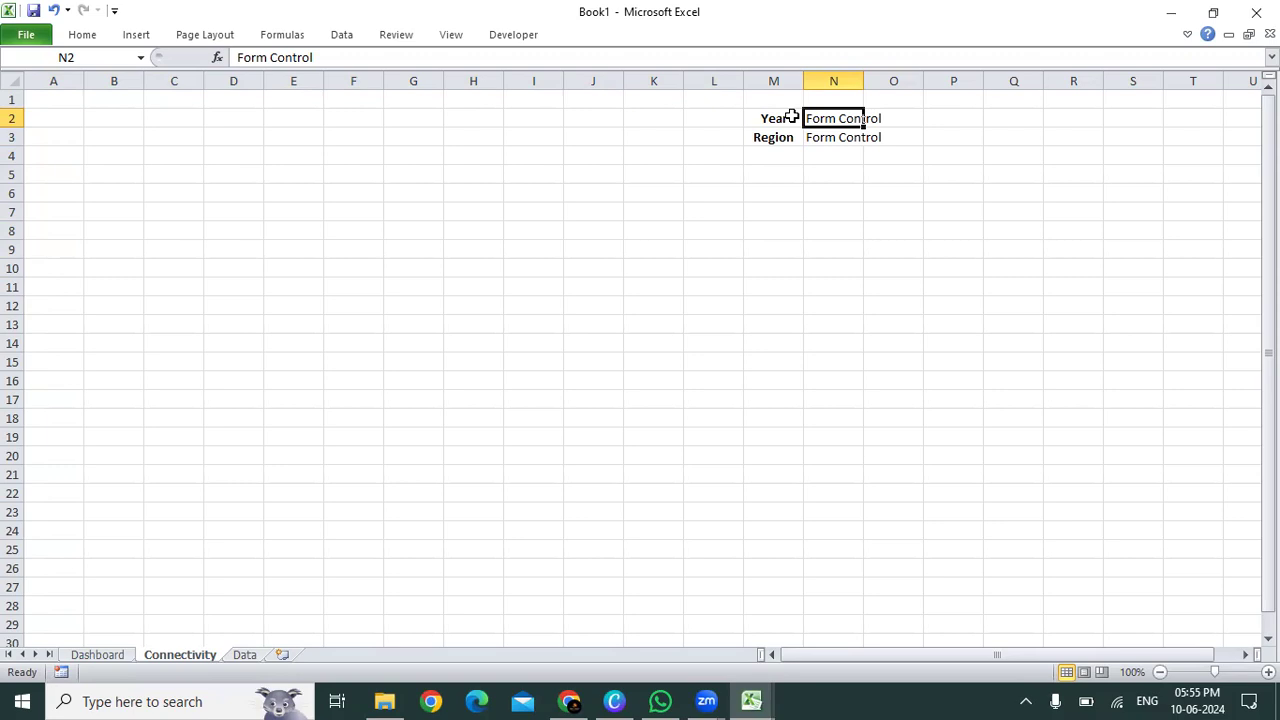
pyautogui.hotkey('shift', 'Down')
pyautogui.hotkey('alt', 'h')
pyautogui.press('o')
pyautogui.press('i')
pyautogui.press('Left')
pyautogui.press('Down')
pyautogui.press('Down')
pyautogui.press('Down')
pyautogui.press('Left')
pyautogui.press('Left')
pyautogui.press('Left')
pyautogui.press('Left')
pyautogui.press('Left')
pyautogui.press('Left')
pyautogui.press('Left')
pyautogui.press('Left')
pyautogui.press('Left')
pyautogui.press('Left')
pyautogui.press('Left')
pyautogui.press('Left')
pyautogui.hotkey('shift', 'Right')
pyautogui.hotkey('shift', 'Right')
pyautogui.hotkey('shift', 'Right')
pyautogui.hotkey('shift', 'Down')
pyautogui.hotkey('shift', 'Down')
pyautogui.hotkey('shift', 'Down')
pyautogui.hotkey('shift', 'Right')
pyautogui.hotkey('shift', 'Right')
pyautogui.hotkey('shift', 'Right')
pyautogui.hotkey('shift', 'Down')
pyautogui.hotkey('shift', 'Down')
pyautogui.hotkey('shift', 'Down')
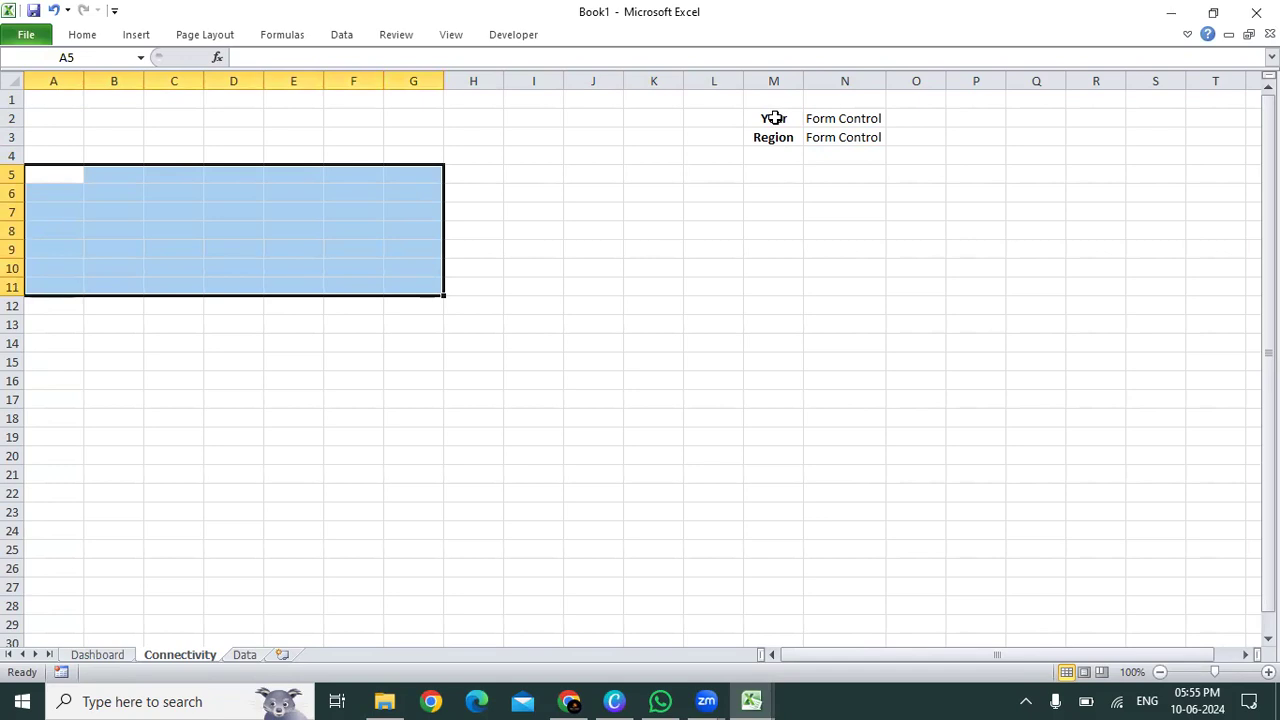
pyautogui.moveTo(71, 177); pyautogui.dragTo(298, 176)
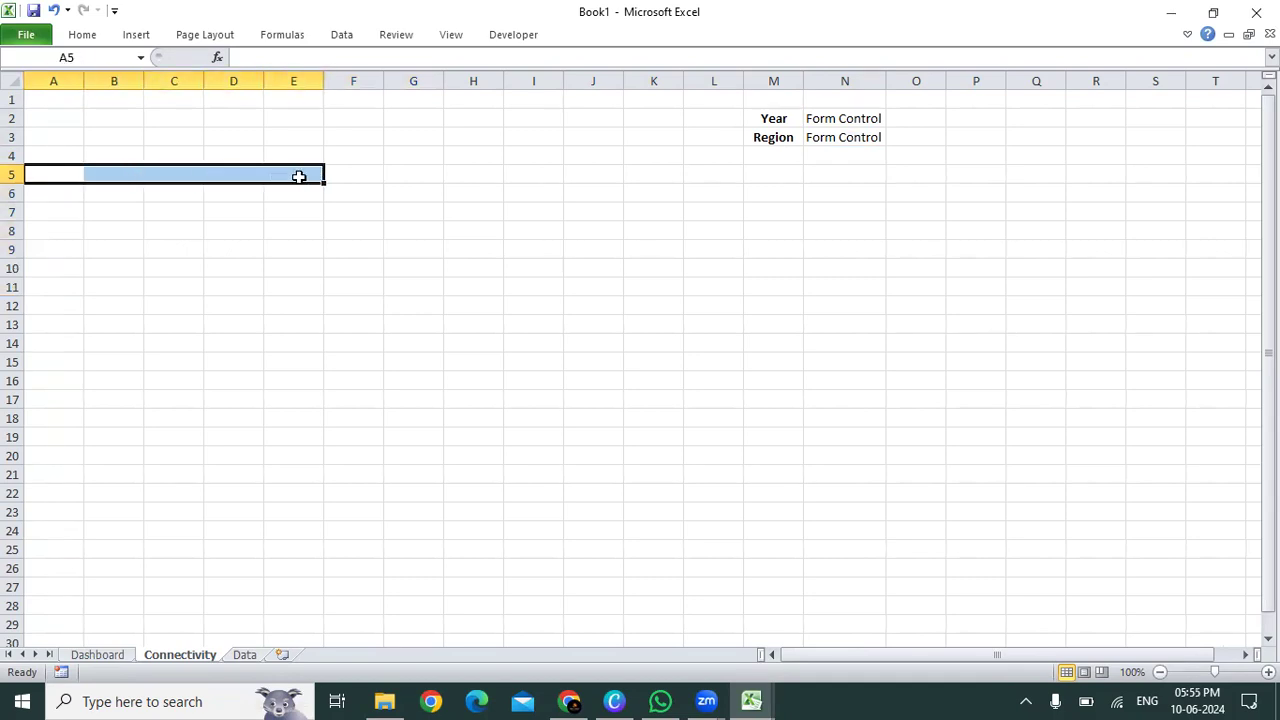
pyautogui.click(763, 119)
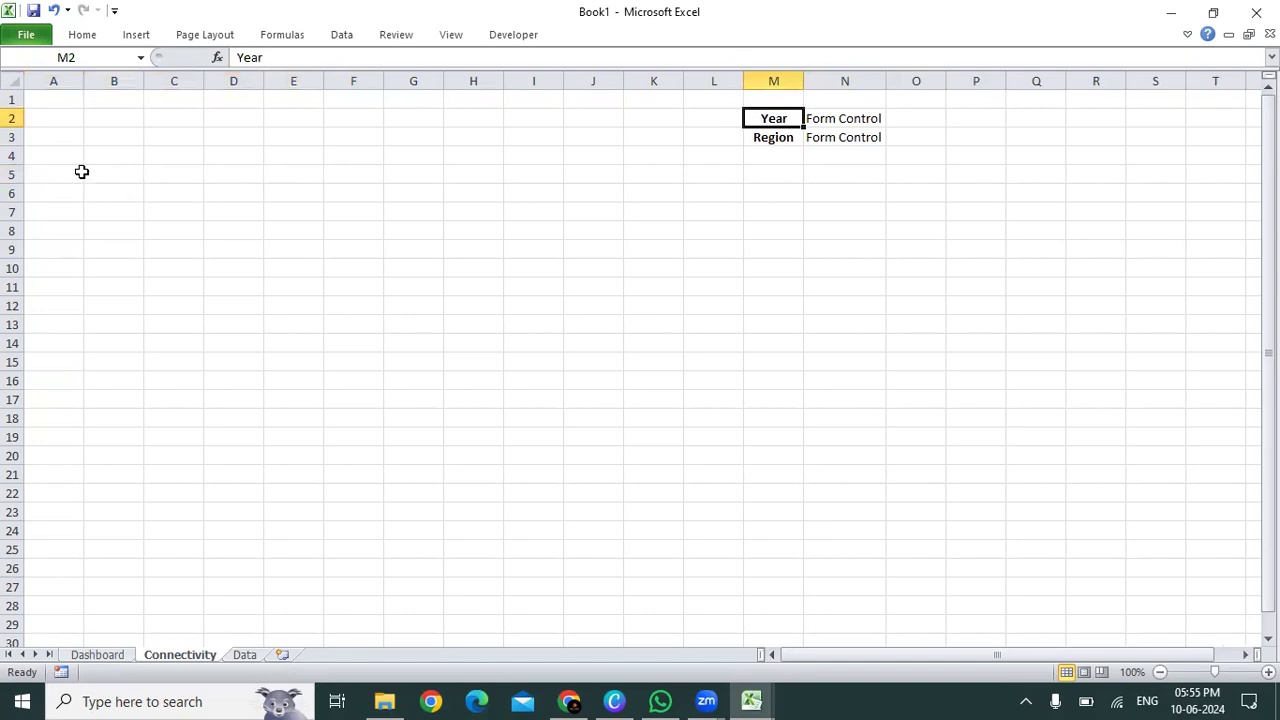
pyautogui.moveTo(83, 163); pyautogui.dragTo(383, 325)
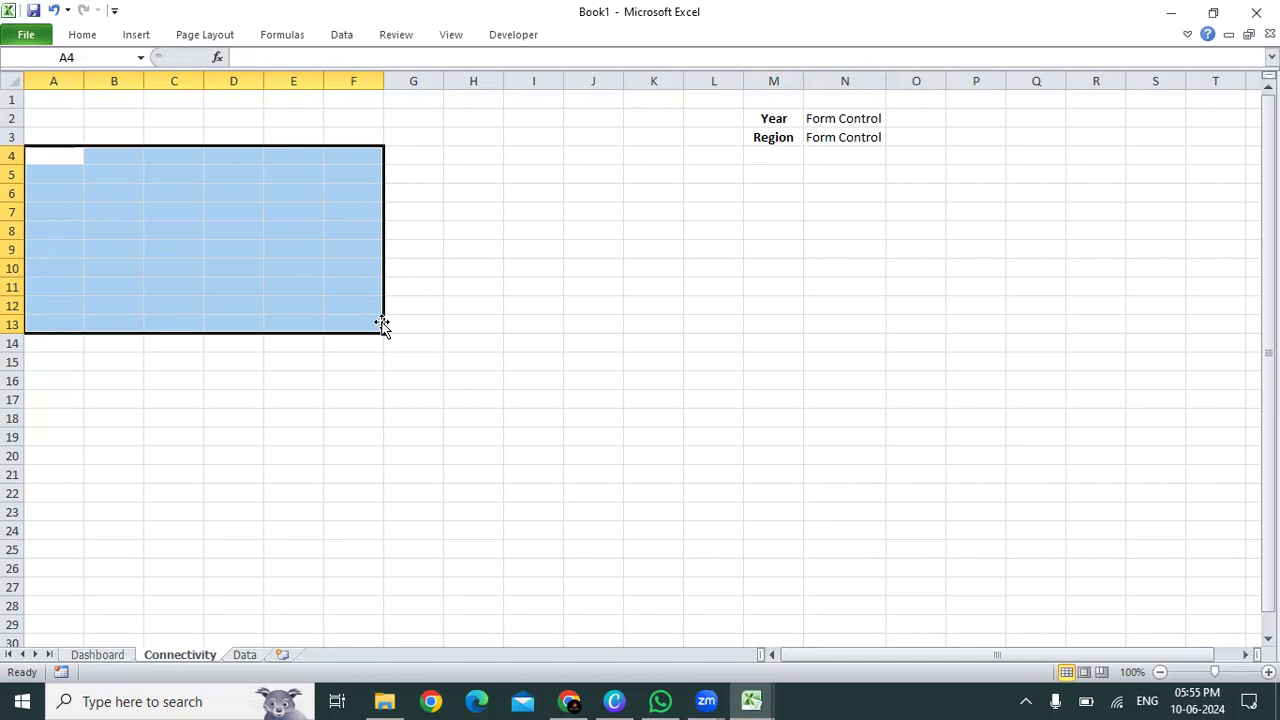
# - Hide the gridlines on the Connectivity sheet
pyautogui.hotkey('alt', 'w')
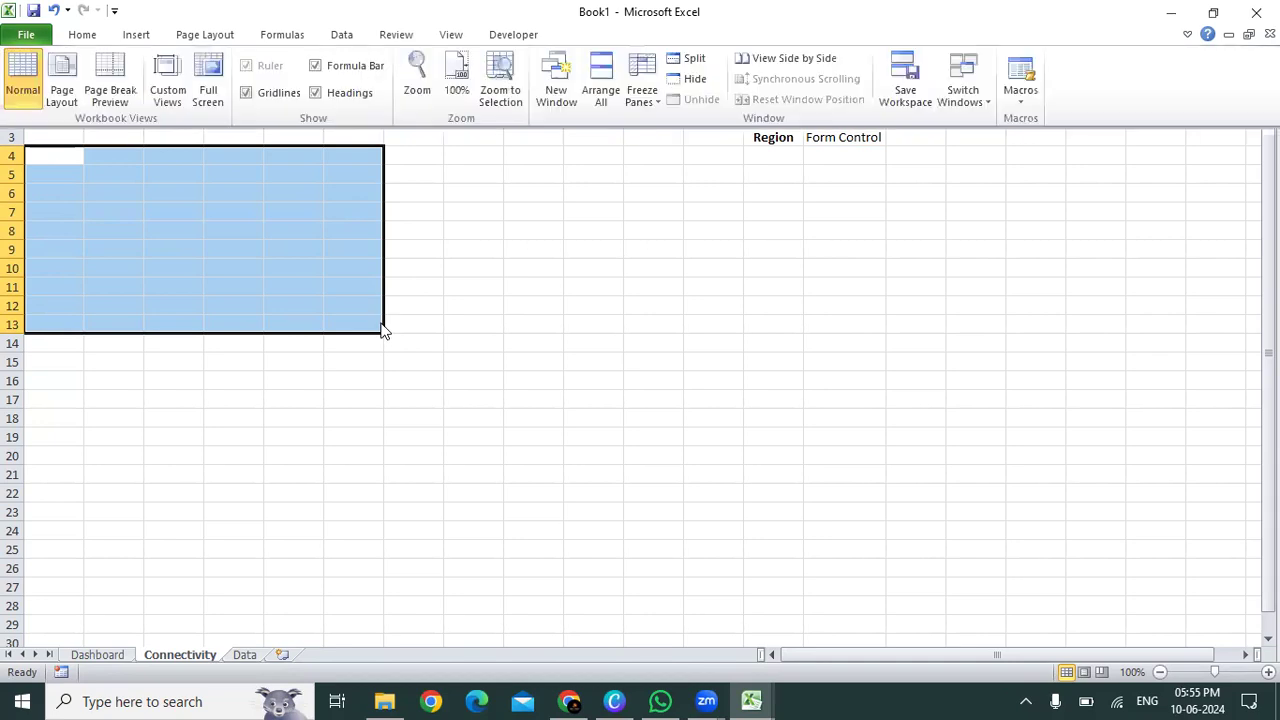
pyautogui.press('v')
pyautogui.press('g')
pyautogui.press('Right')
pyautogui.press('Right')
pyautogui.press('Right')
pyautogui.press('Right')
pyautogui.press('Right')
pyautogui.press('Right')
pyautogui.press('Right')
pyautogui.press('Right')
pyautogui.press('Right')
pyautogui.press('Right')
pyautogui.press('Right')
pyautogui.press('Right')
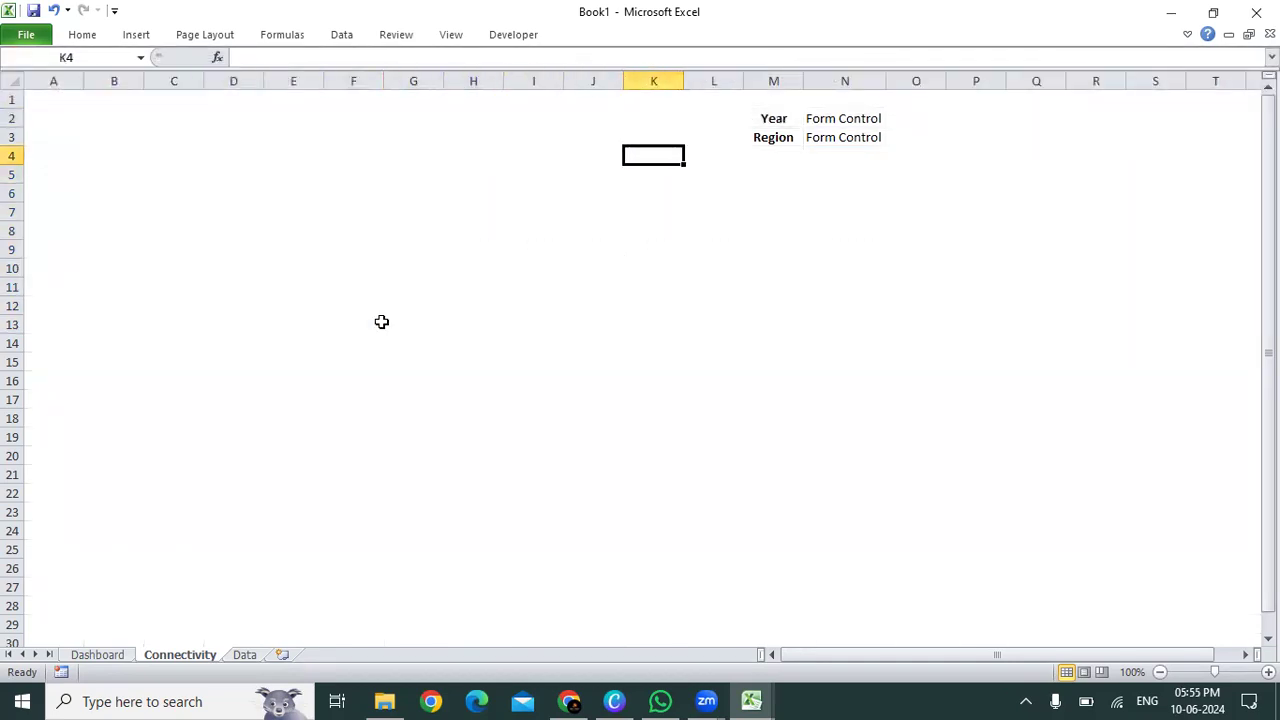
pyautogui.press('Up')
pyautogui.press('Up')
pyautogui.hotkey('shift', 'Down')
pyautogui.hotkey('shift', 'Right')
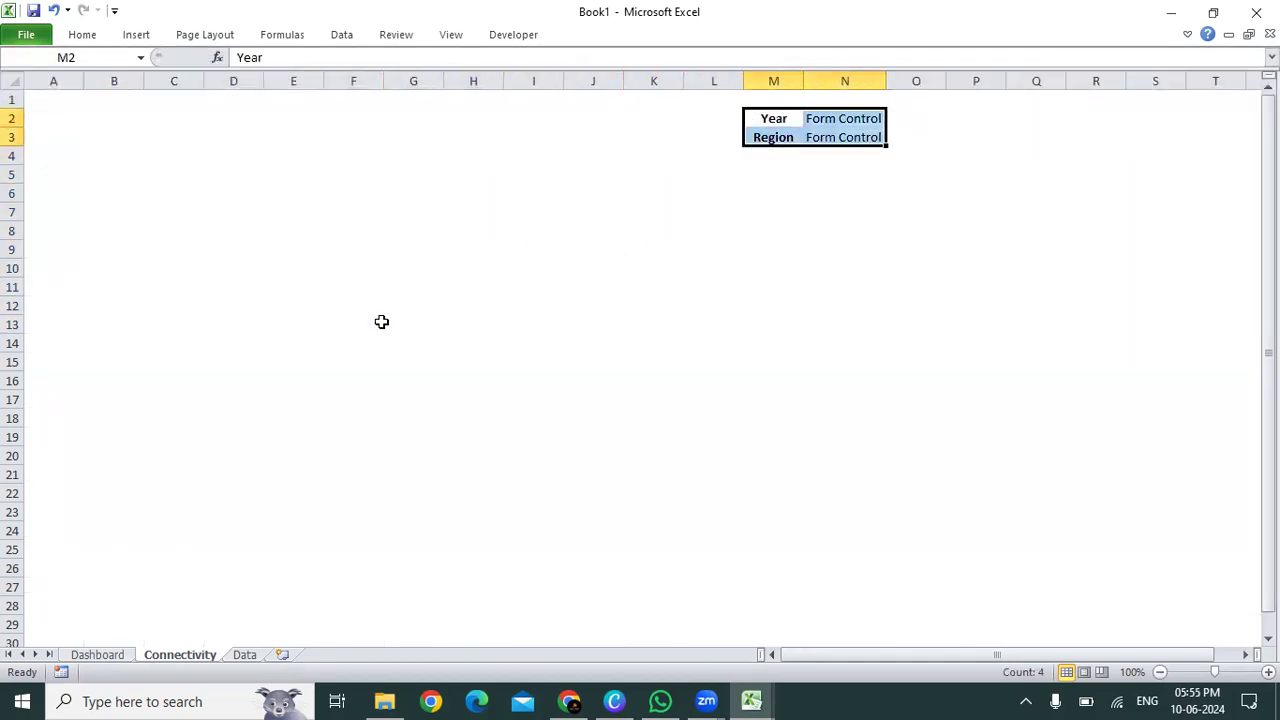
pyautogui.press('Right')
pyautogui.press('Left')
pyautogui.press('Home')
pyautogui.press('Right')
pyautogui.press('Right')
pyautogui.press('Right')
pyautogui.press('Right')
pyautogui.press('Right')
pyautogui.press('Right')
pyautogui.press('Right')
pyautogui.press('Right')
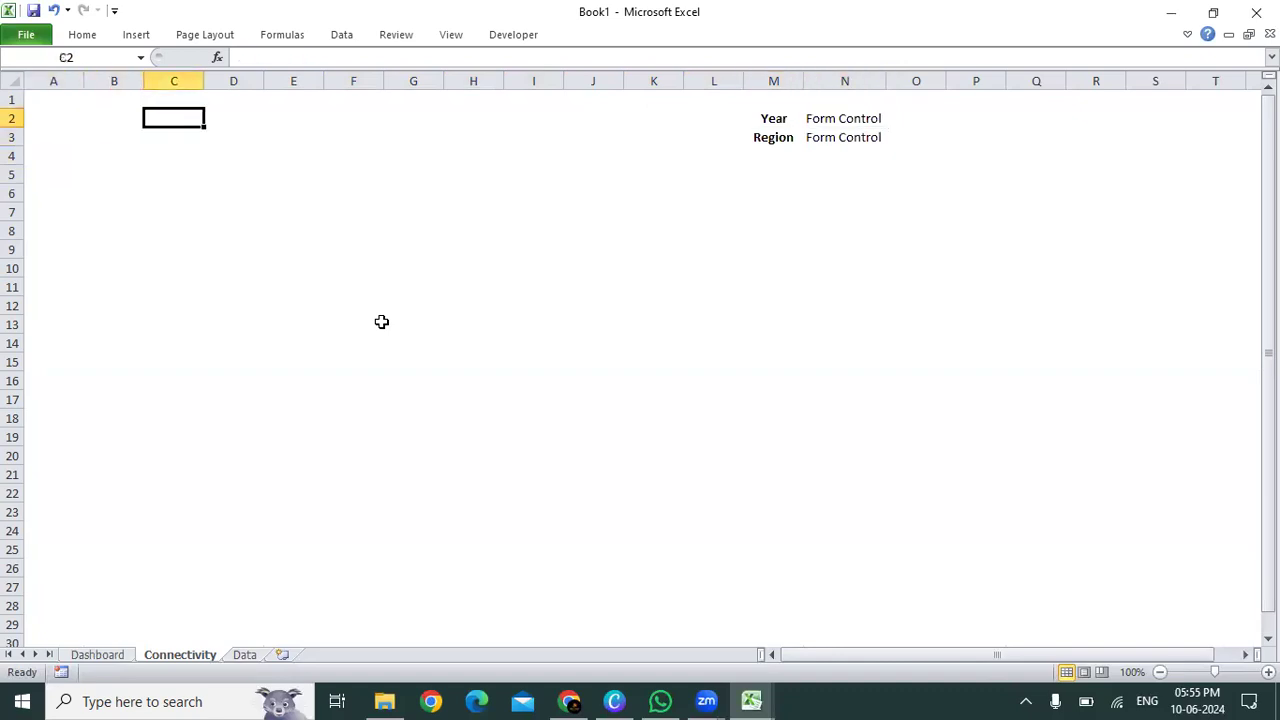
pyautogui.press('Right')
pyautogui.press('Right')
pyautogui.press('Right')
pyautogui.press('Right')
pyautogui.press('Right')
pyautogui.press('Down')
pyautogui.press('Left')
pyautogui.press('Up')
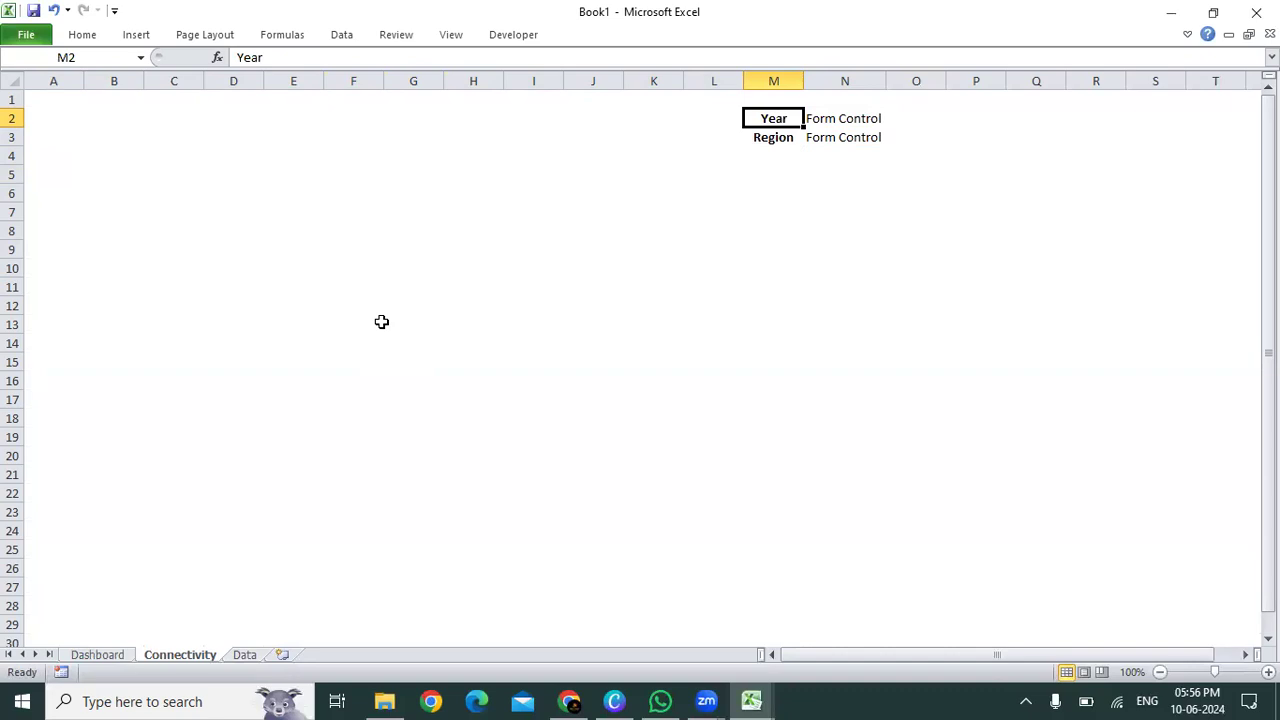
# - Insert a combo box form control over cell J1 of the Connectivity sheet, about one column wide
pyautogui.doubleClick(175, 10)
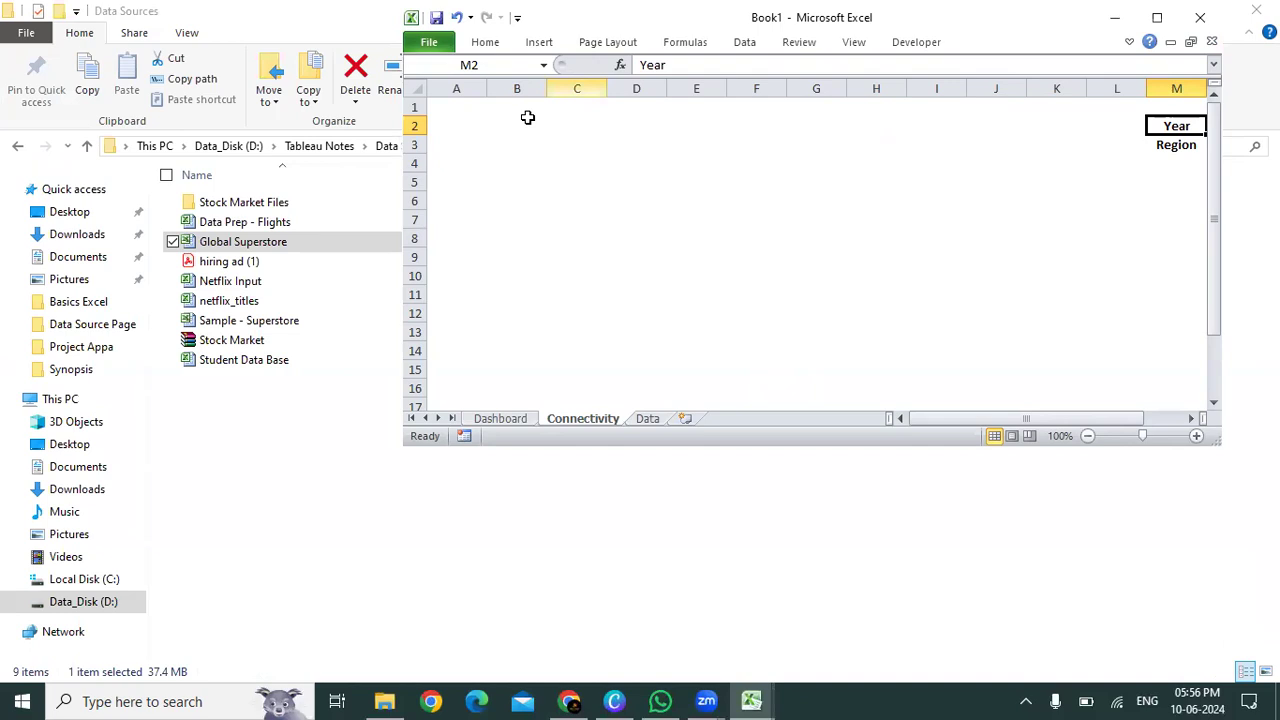
pyautogui.click(899, 42)
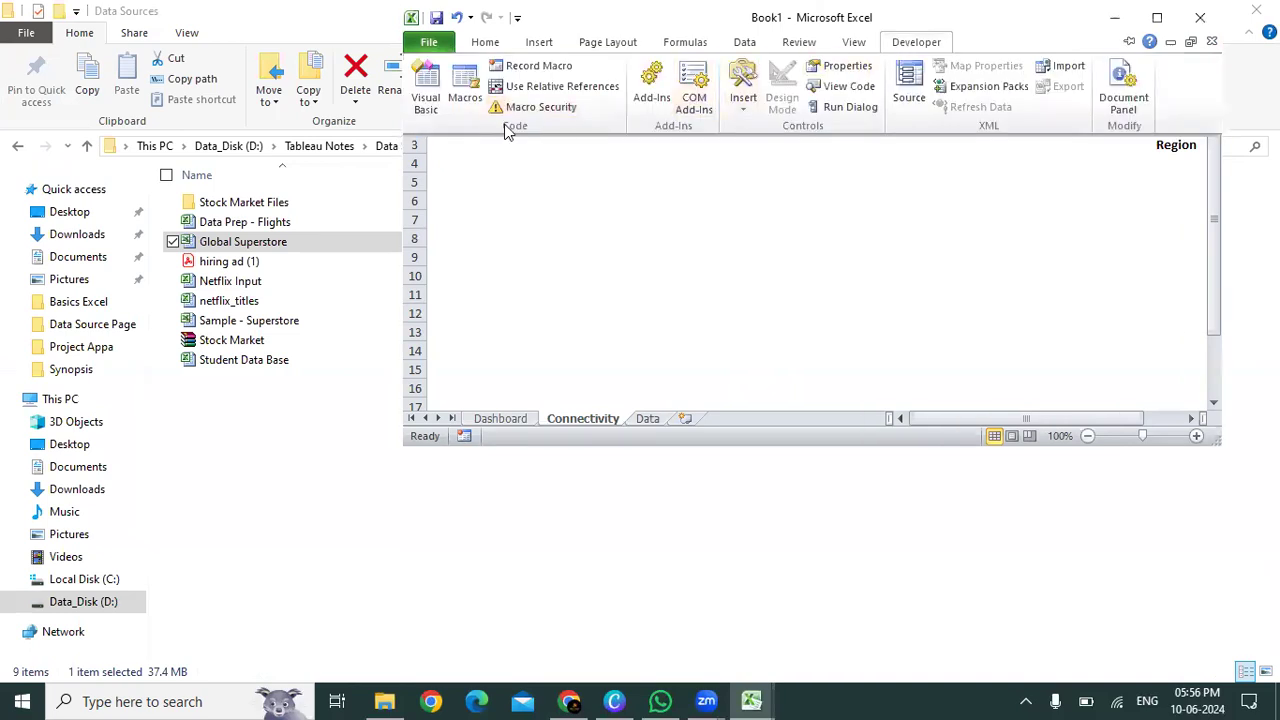
pyautogui.click(740, 110)
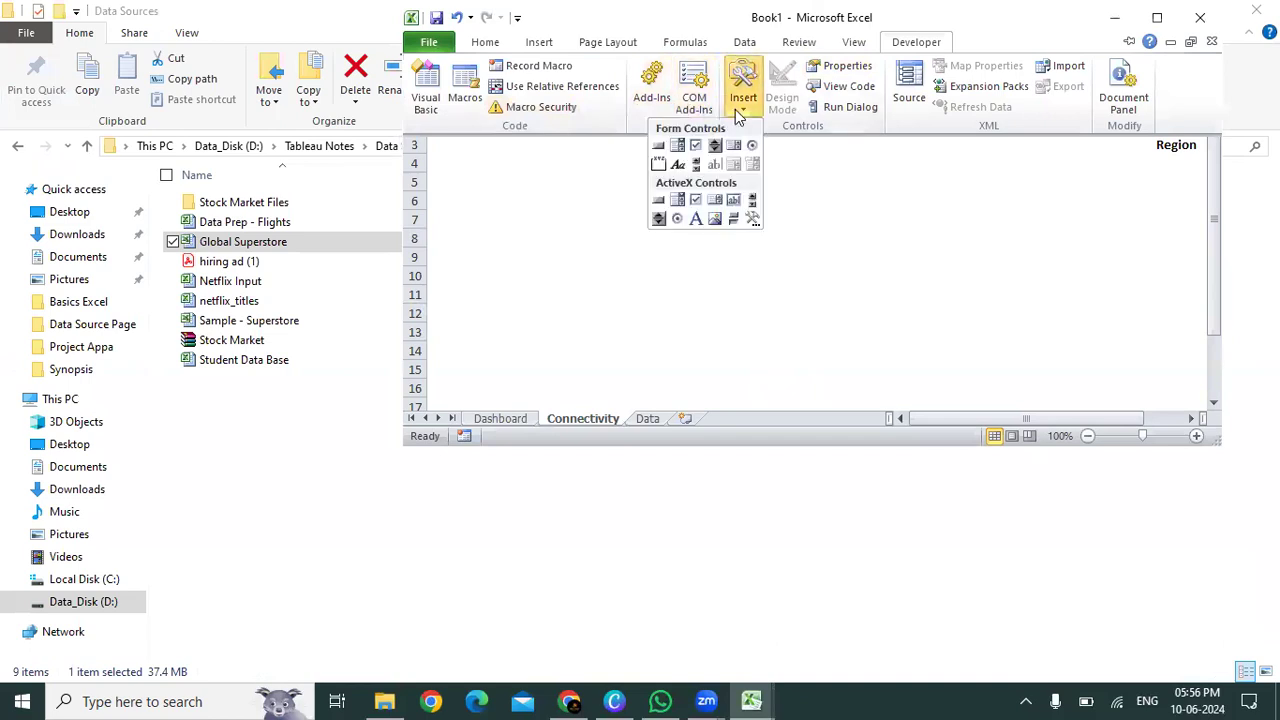
pyautogui.click(678, 148)
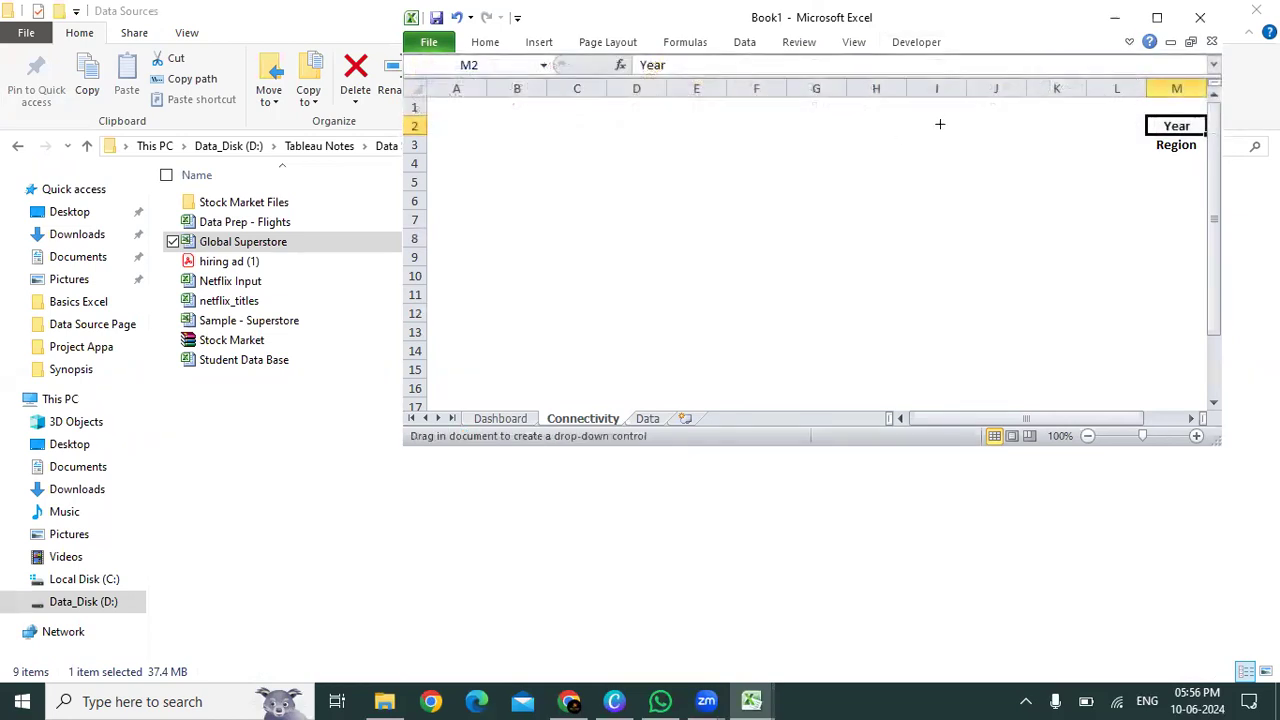
pyautogui.moveTo(968, 103); pyautogui.dragTo(1028, 123)
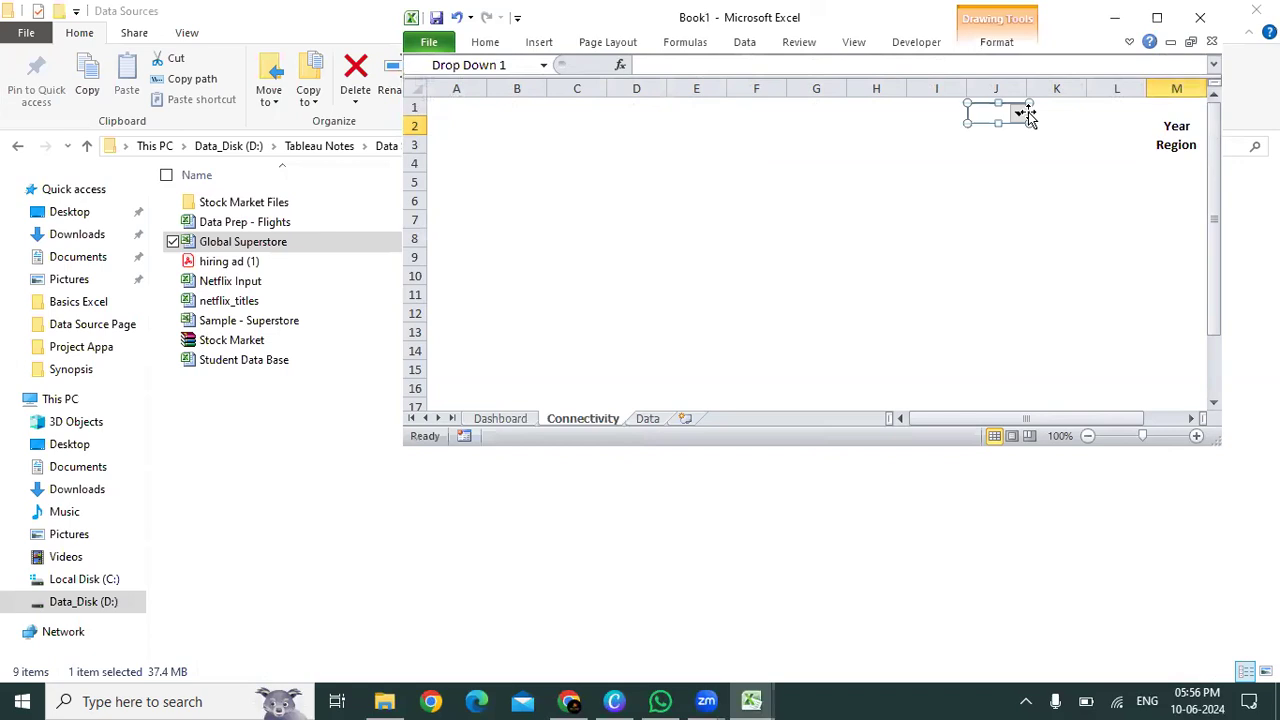
pyautogui.click(1157, 17)
pyautogui.click(611, 343)
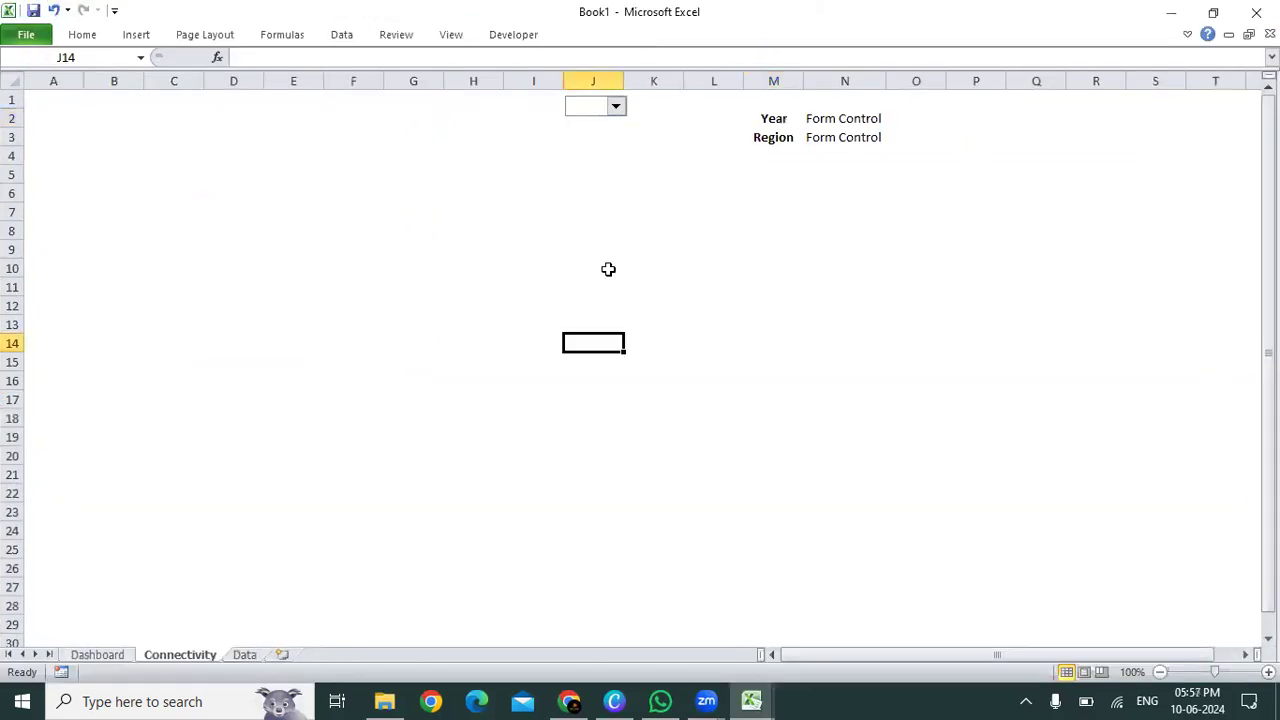
# - Widen the combo box so it spans columns J and K
pyautogui.rightClick(579, 117)
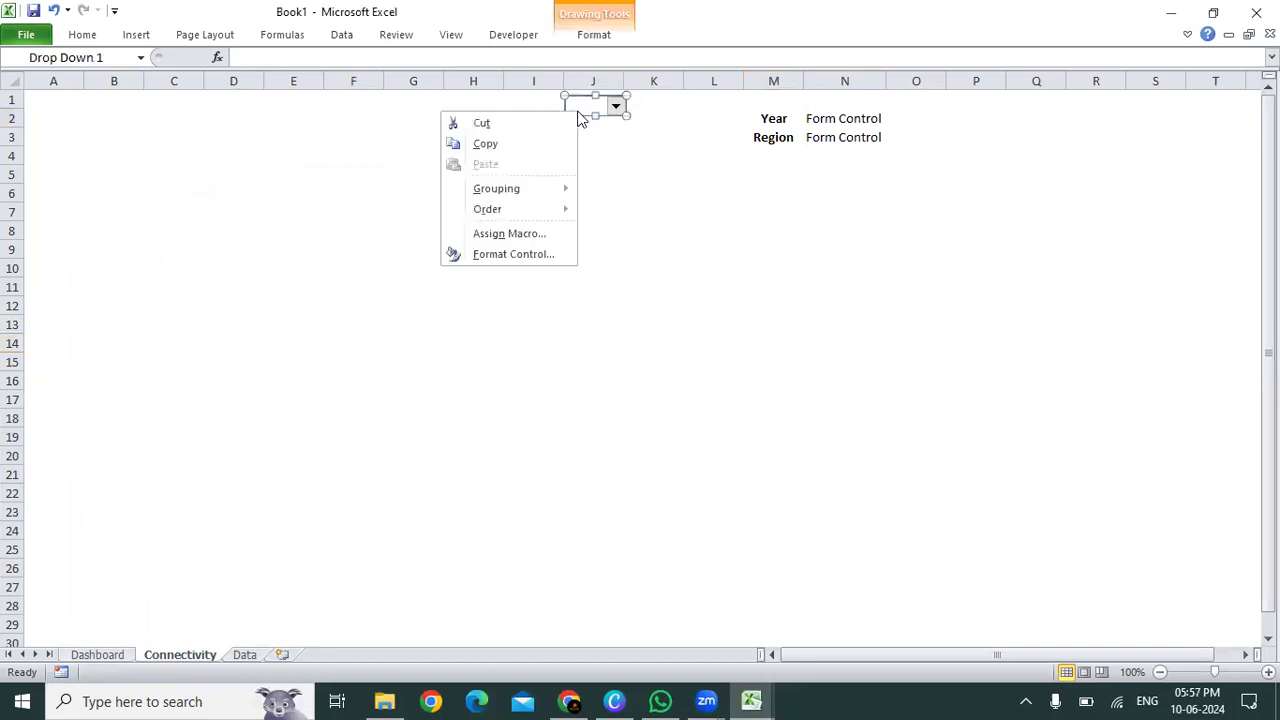
pyautogui.click(590, 115)
pyautogui.moveTo(627, 116); pyautogui.dragTo(684, 117)
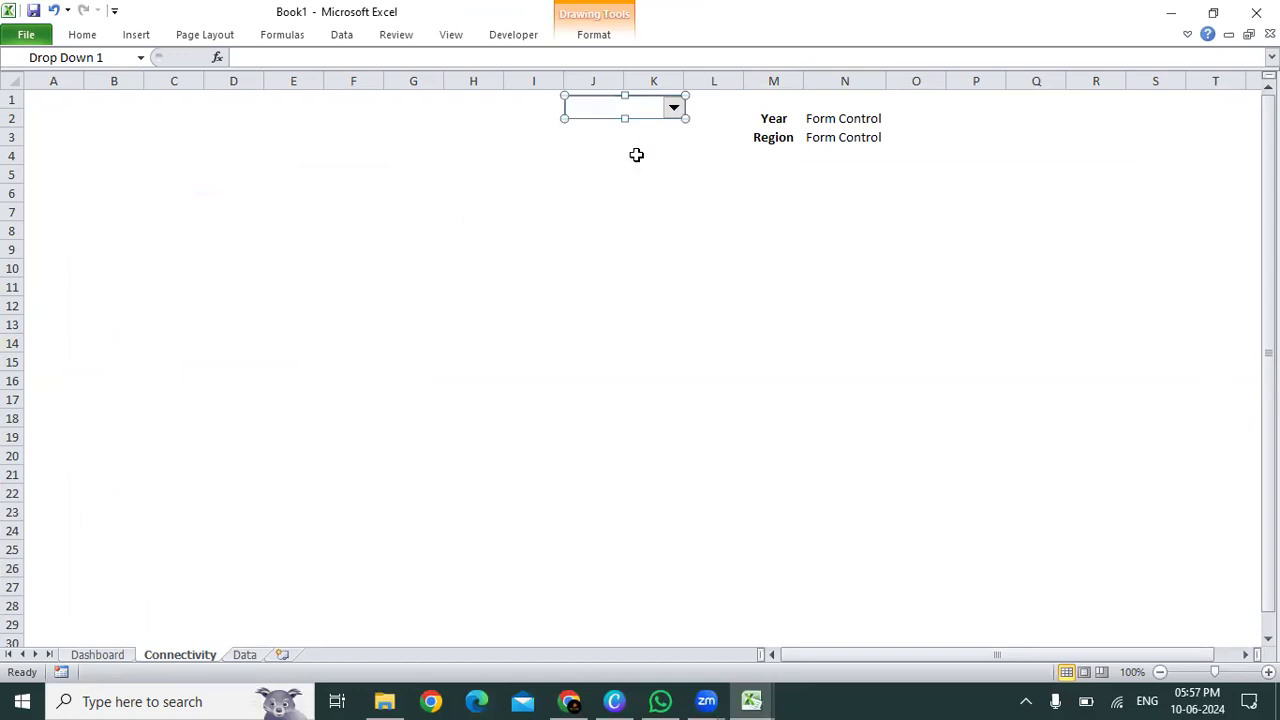
pyautogui.click(634, 154)
# - Examine the combo box's control settings for input range, cell link and drop down lines
pyautogui.rightClick(640, 108)
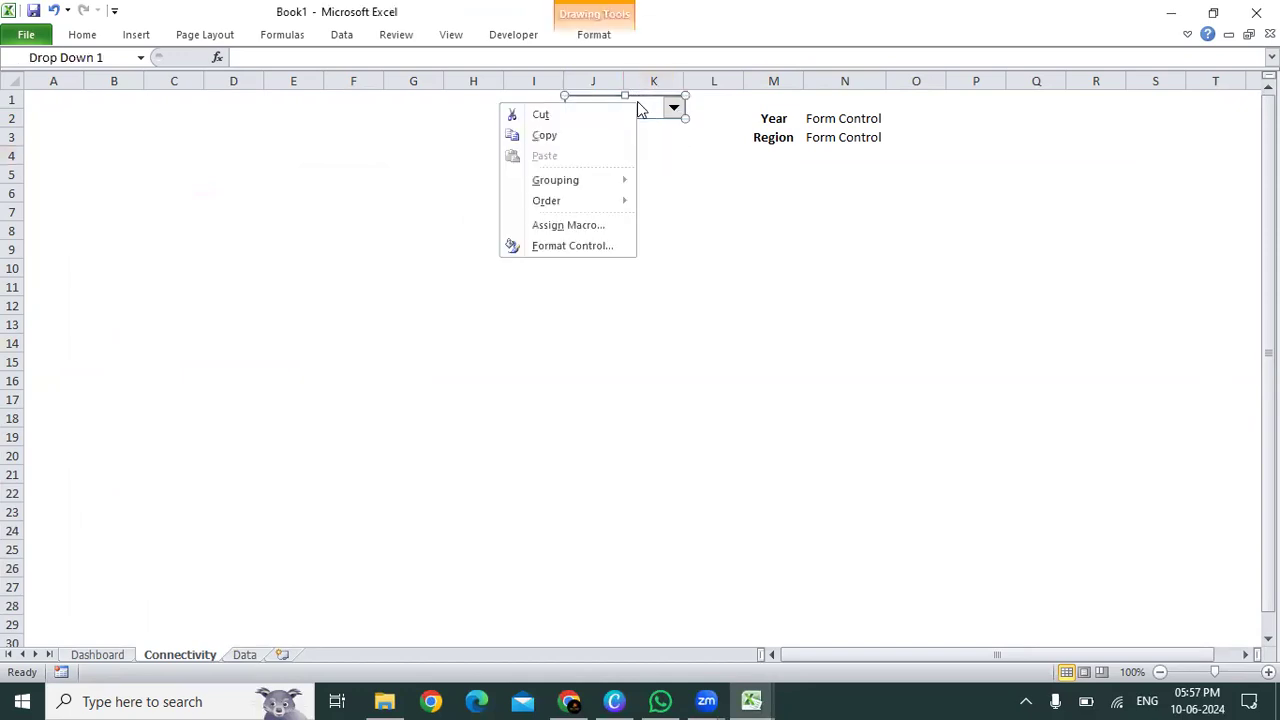
pyautogui.click(596, 245)
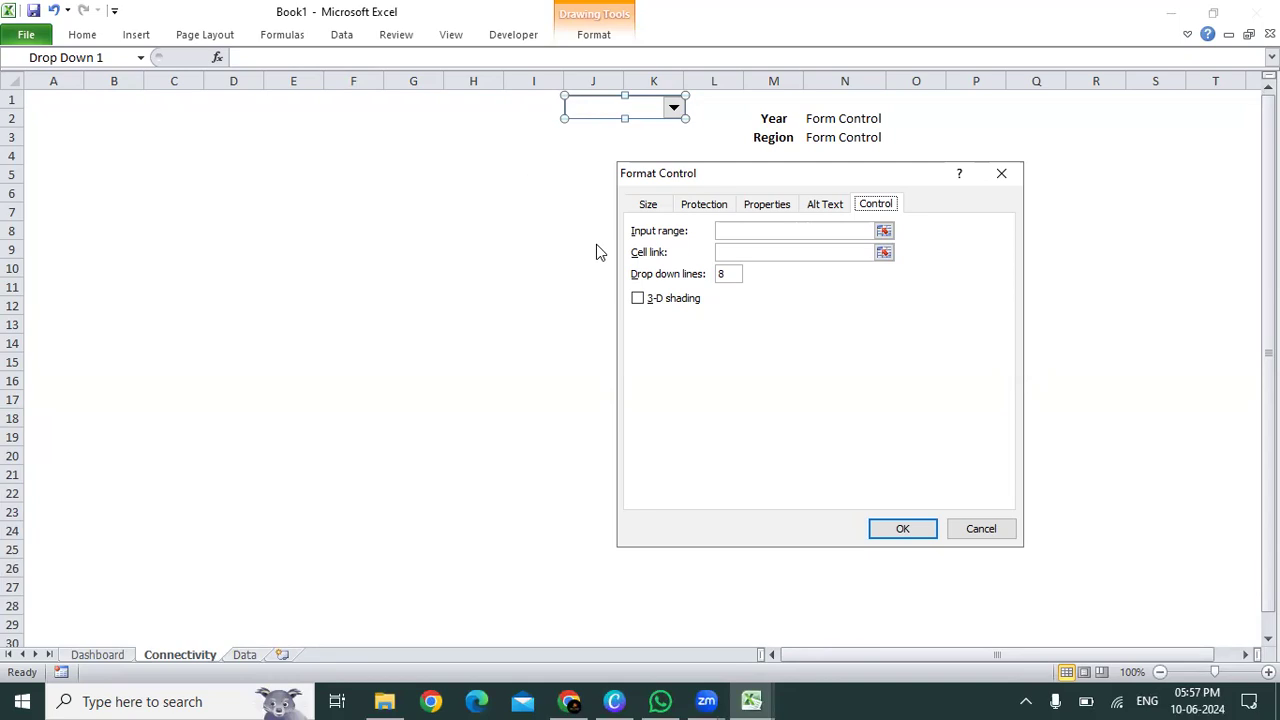
pyautogui.press('Escape')
pyautogui.press('Escape')
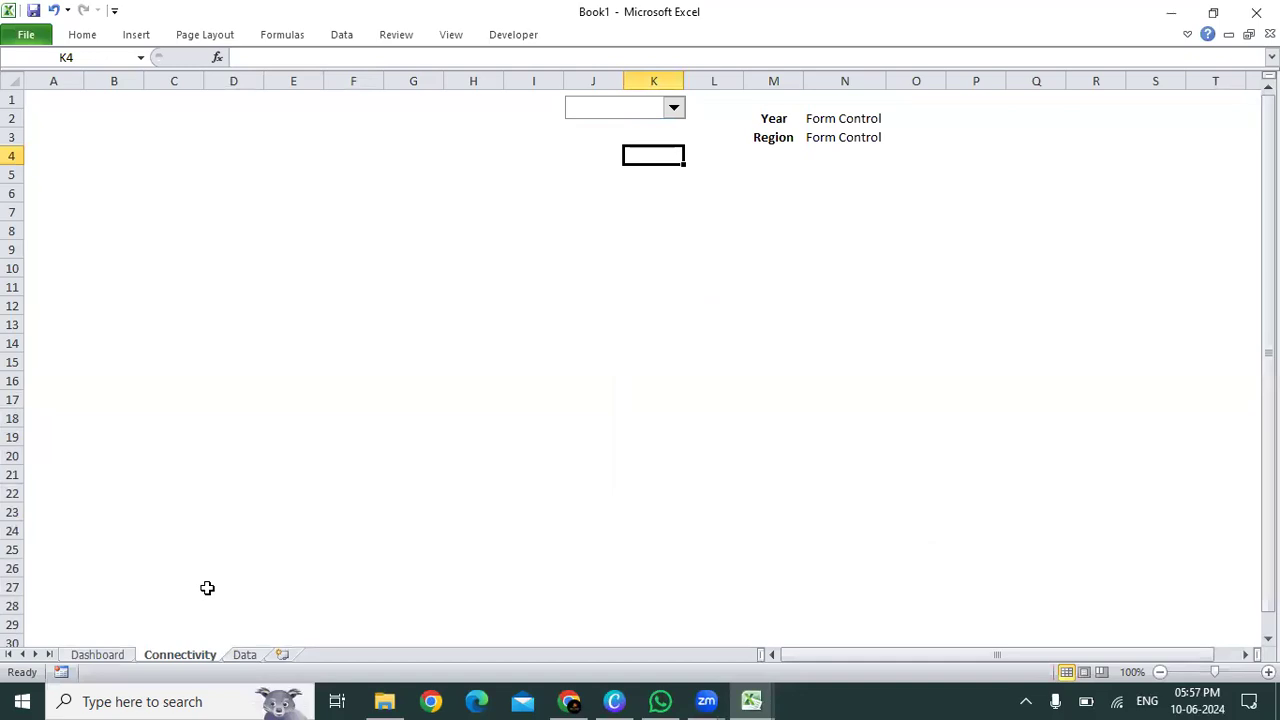
# - Add filters to the header row of the Data sheet and sort the Order Date column from oldest to newest
pyautogui.click(245, 655)
pyautogui.click(186, 251)
pyautogui.hotkey('ctrl', 'Up')
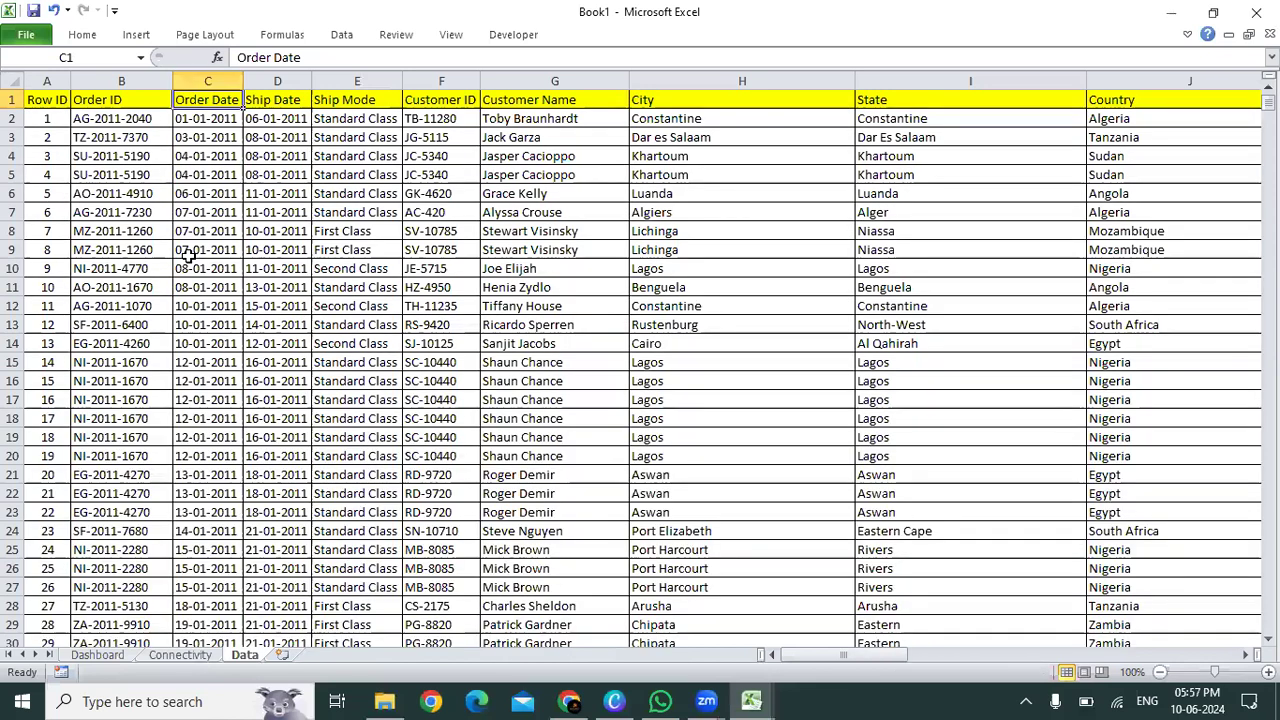
pyautogui.hotkey('ctrl', 'shift', 'l')
pyautogui.hotkey('alt', 'Down')
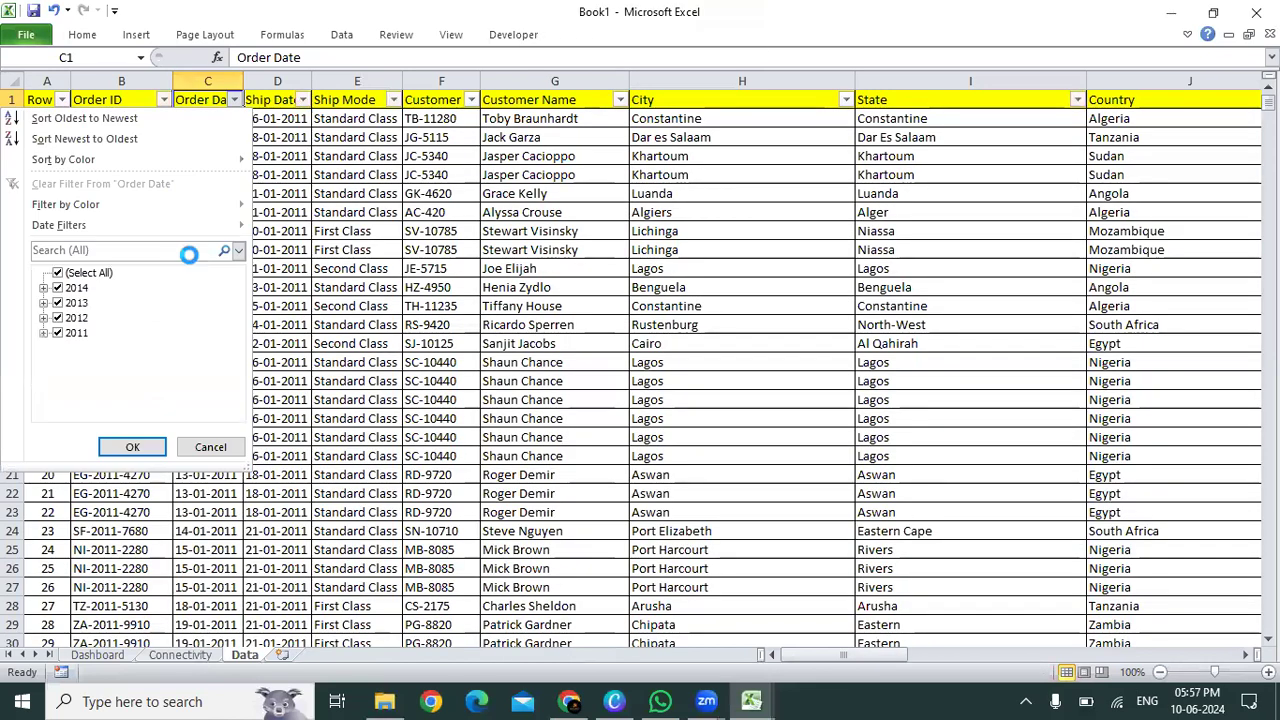
pyautogui.press('s')
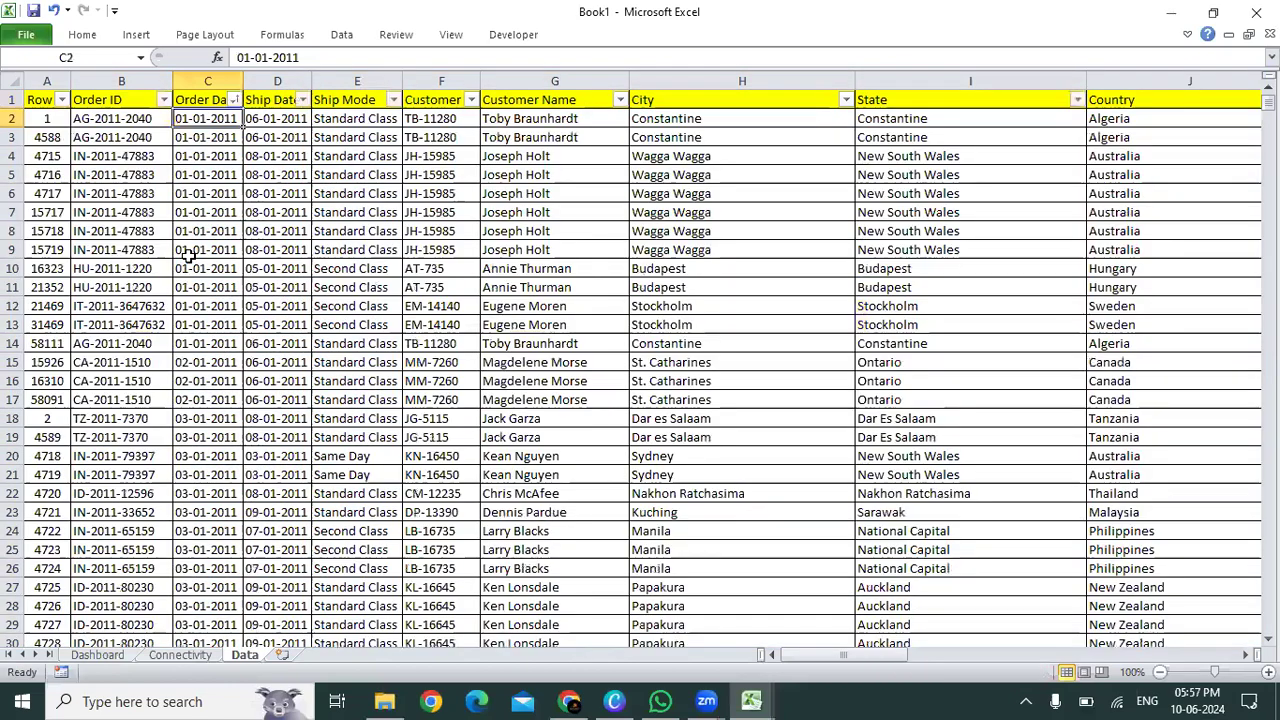
pyautogui.hotkey('ctrl', 'Down')
pyautogui.hotkey('ctrl', 'Up')
# - Enter a centred Year heading in cell XEU1, near the last columns of the Connectivity sheet
pyautogui.click(197, 657)
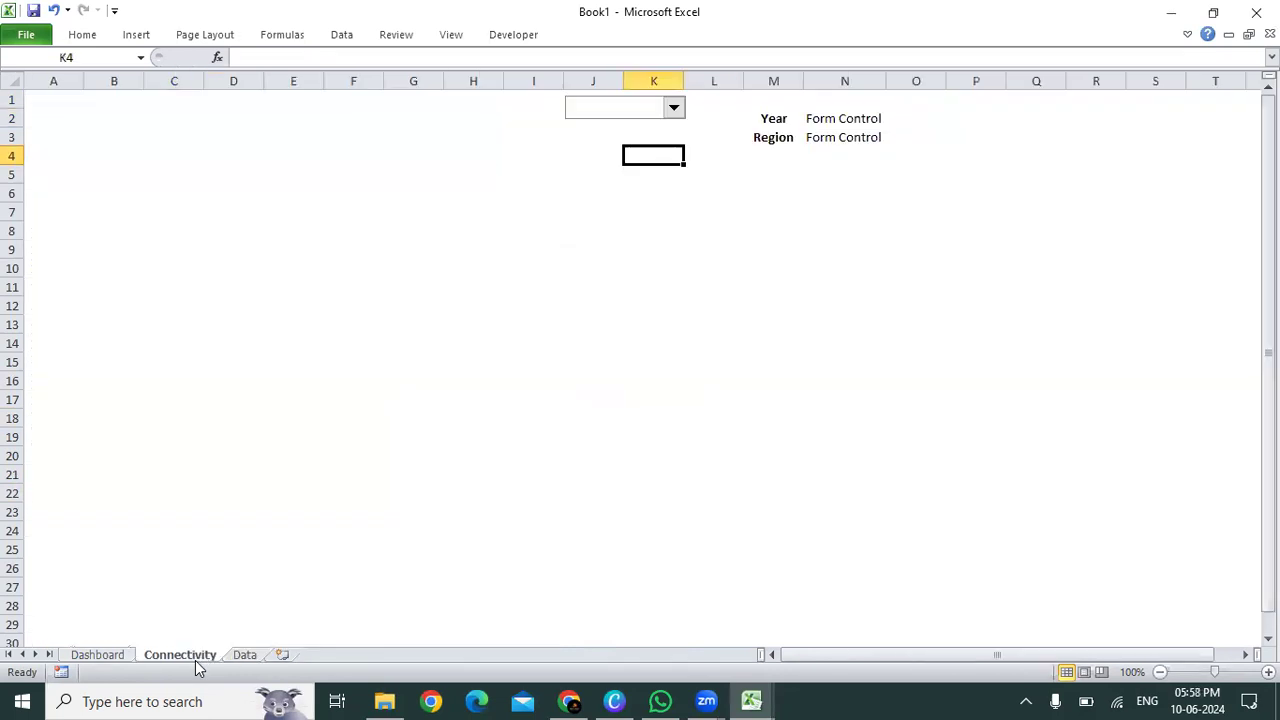
pyautogui.press('Right')
pyautogui.press('Right')
pyautogui.press('Right')
pyautogui.press('Right')
pyautogui.press('Right')
pyautogui.press('Right')
pyautogui.press('Right')
pyautogui.press('Up')
pyautogui.press('Up')
pyautogui.press('Up')
pyautogui.hotkey('ctrl', 'Right')
pyautogui.press('Left')
pyautogui.press('Left')
pyautogui.press('Left')
pyautogui.press('Left')
pyautogui.press('Left')
pyautogui.press('Left')
pyautogui.press('Left')
pyautogui.press('Left')
pyautogui.press('Left')
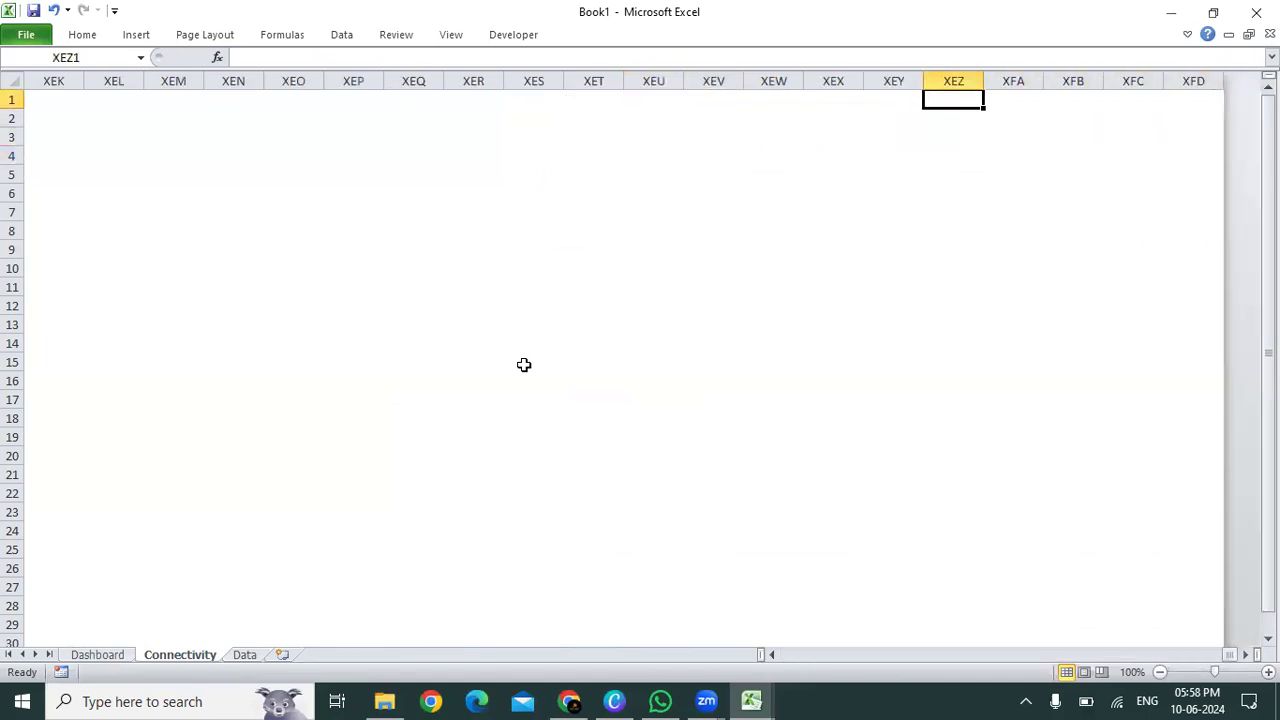
pyautogui.write('Year')
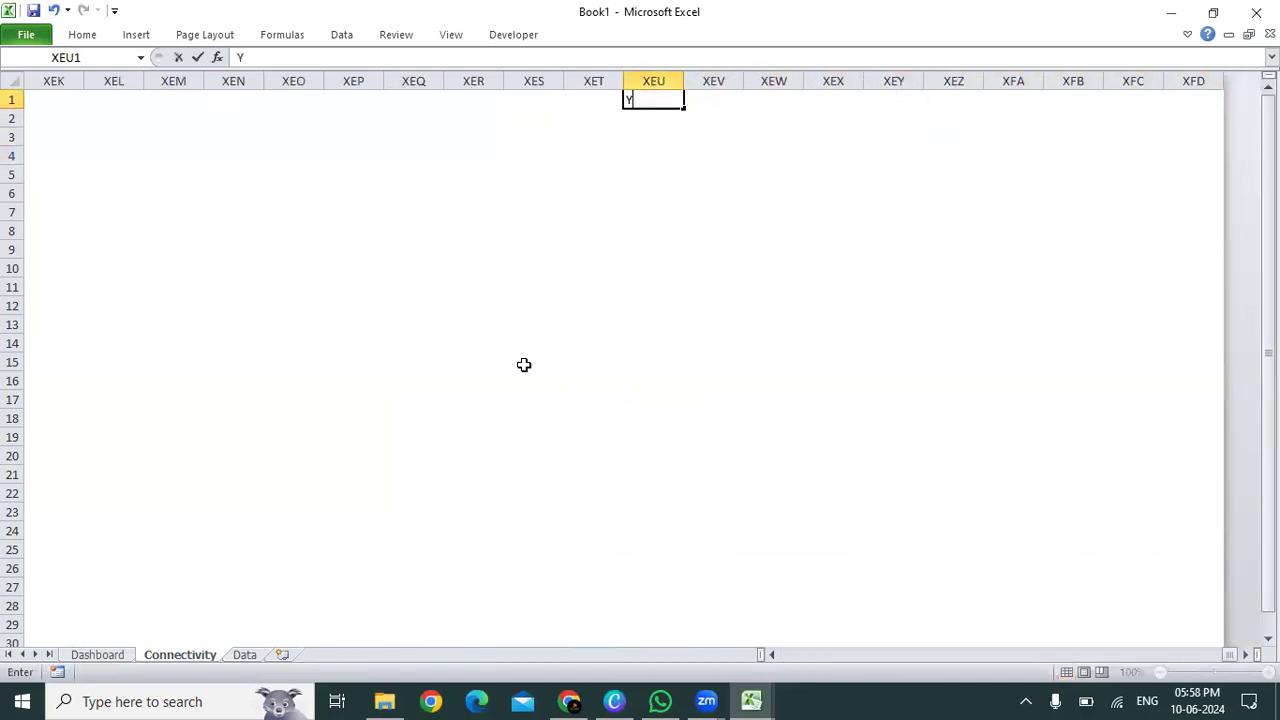
pyautogui.press('Return')
pyautogui.press('Up')
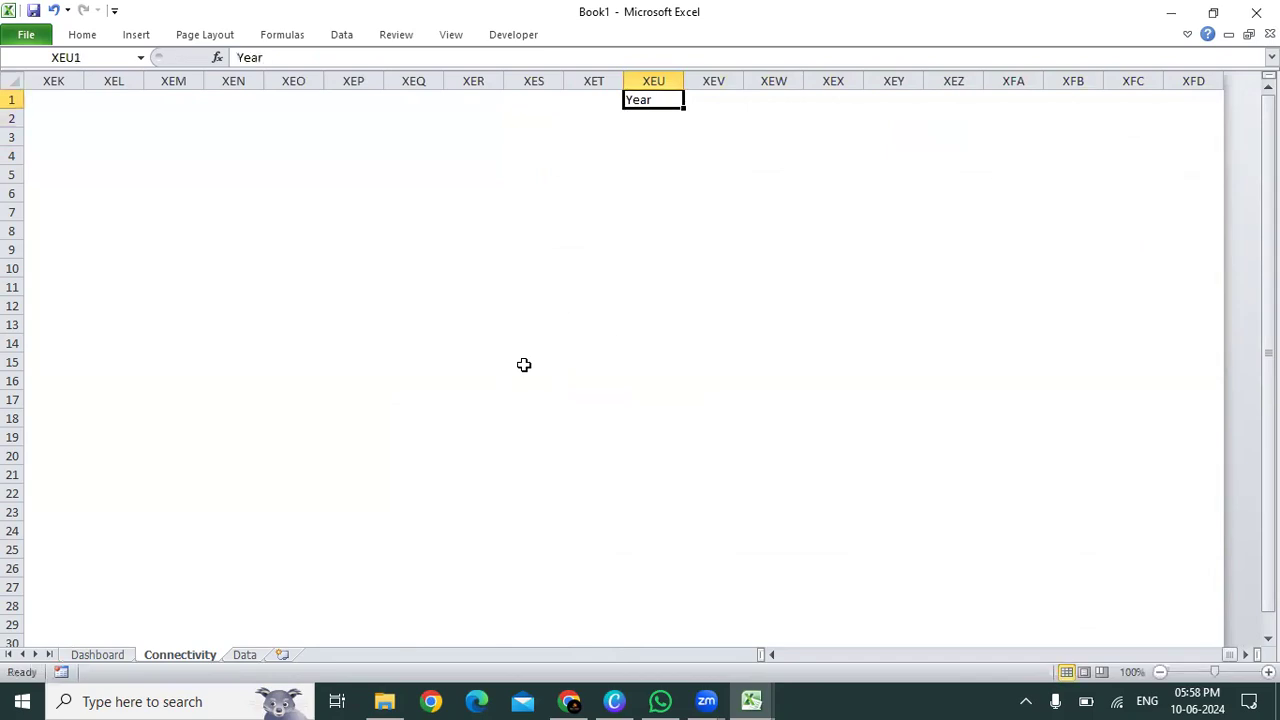
pyautogui.hotkey('alt', 'h')
pyautogui.press('a')
pyautogui.press('c')
# - List the years 2011, 2012, 2013 and 2014 in cells XEU2:XEU5 under the Year heading
pyautogui.press('Down')
pyautogui.write('2011')
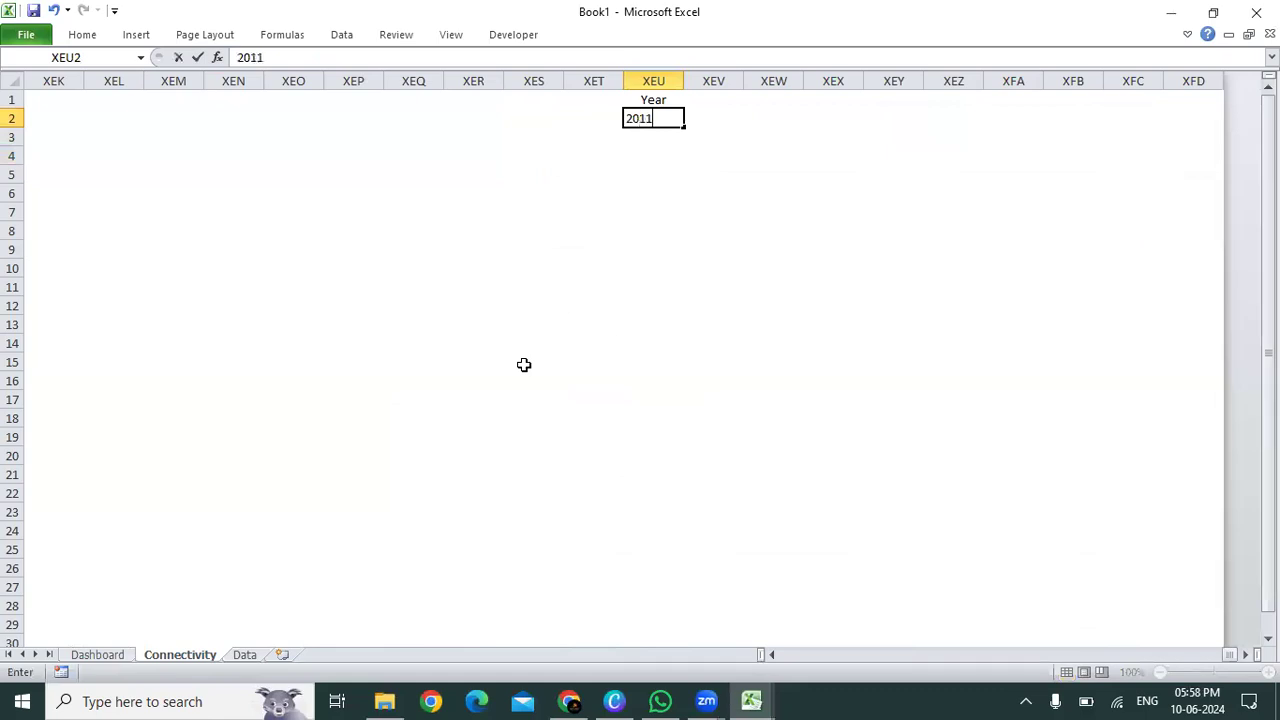
pyautogui.press('Return')
pyautogui.write('2012')
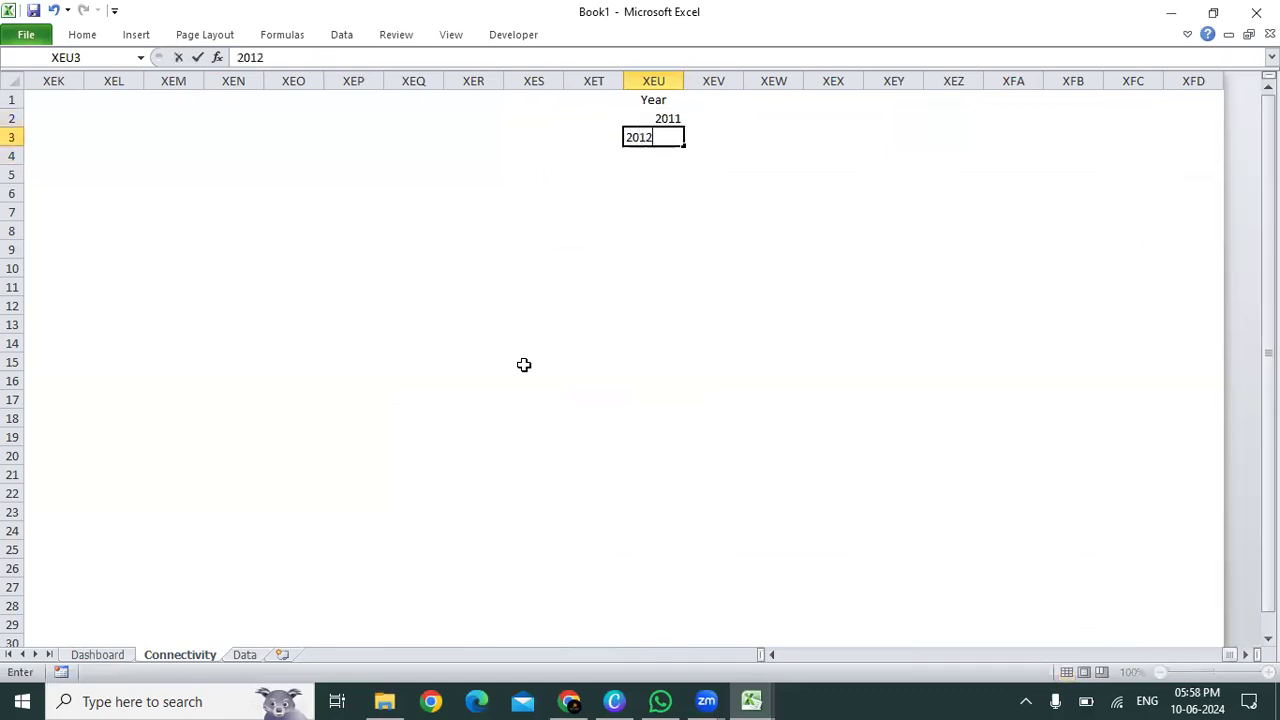
pyautogui.press('Return')
pyautogui.write('2013')
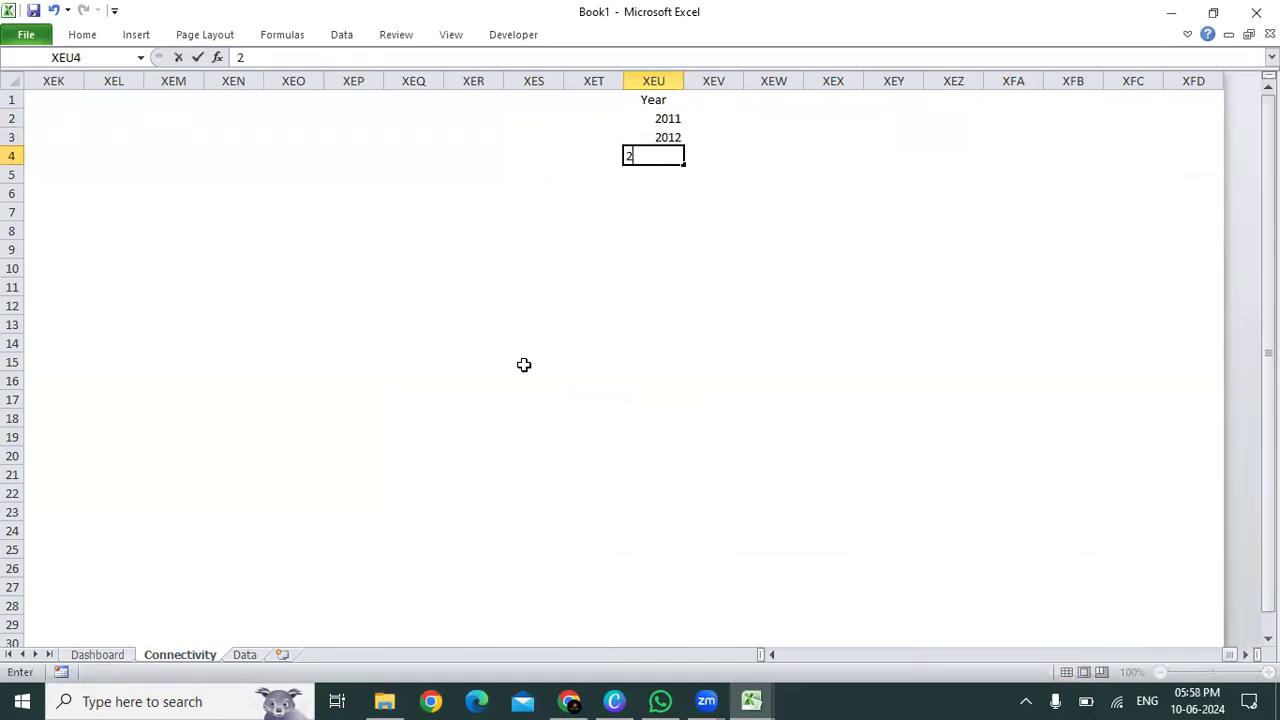
pyautogui.press('Return')
pyautogui.write('2014')
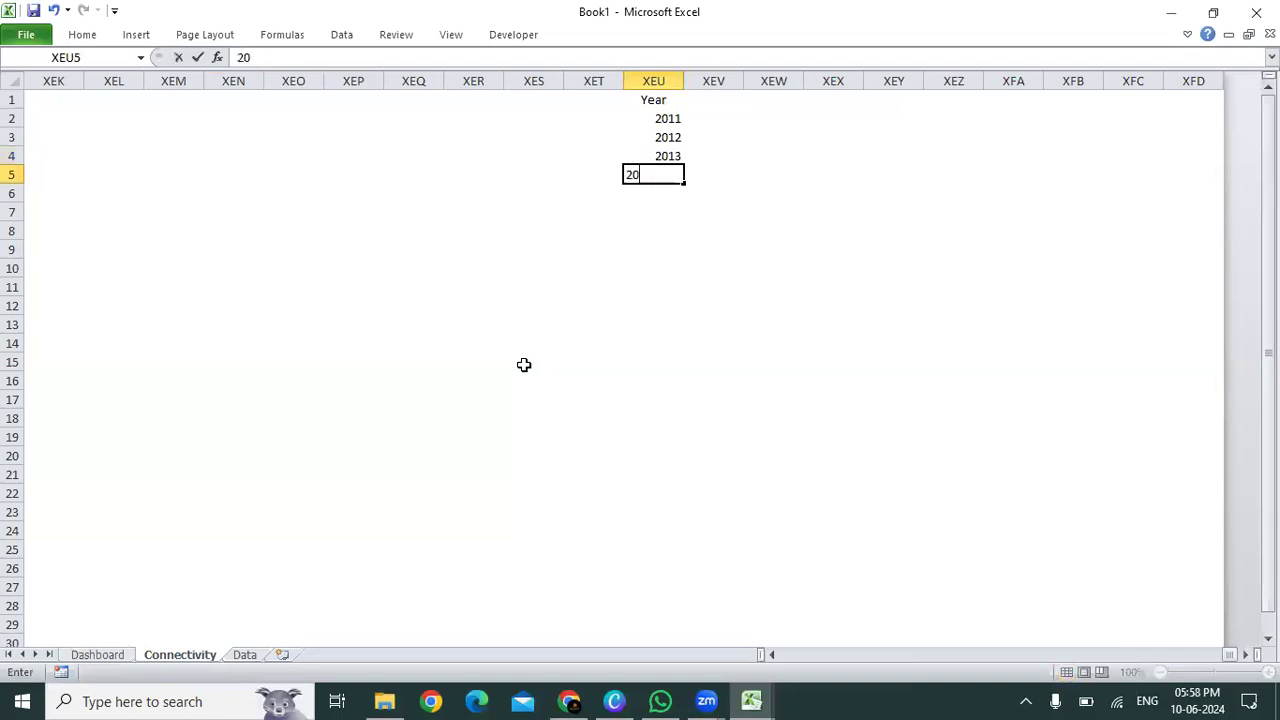
pyautogui.press('Return')
# - Centre the year values in XEU2:XEU5
pyautogui.press('Up')
pyautogui.press('Up')
pyautogui.press('Up')
pyautogui.press('Up')
pyautogui.hotkey('shift', 'Down')
pyautogui.hotkey('shift', 'Down')
pyautogui.hotkey('shift', 'Down')
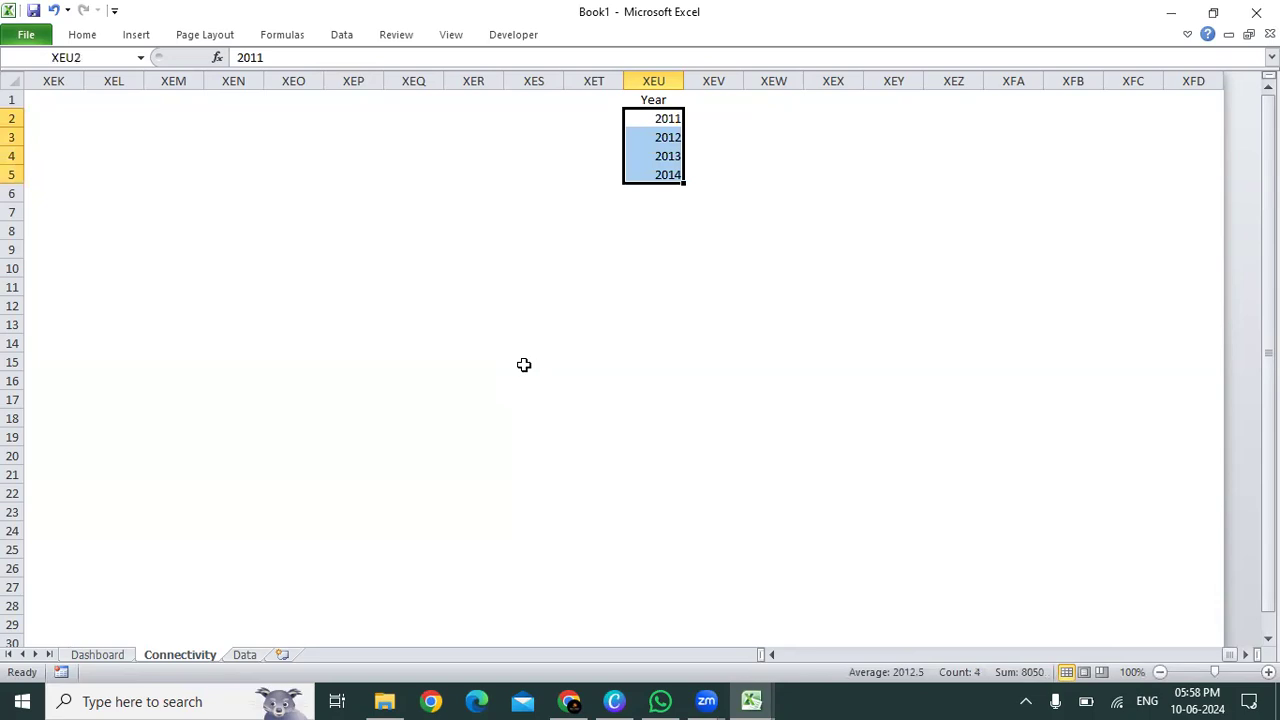
pyautogui.hotkey('alt', 'h')
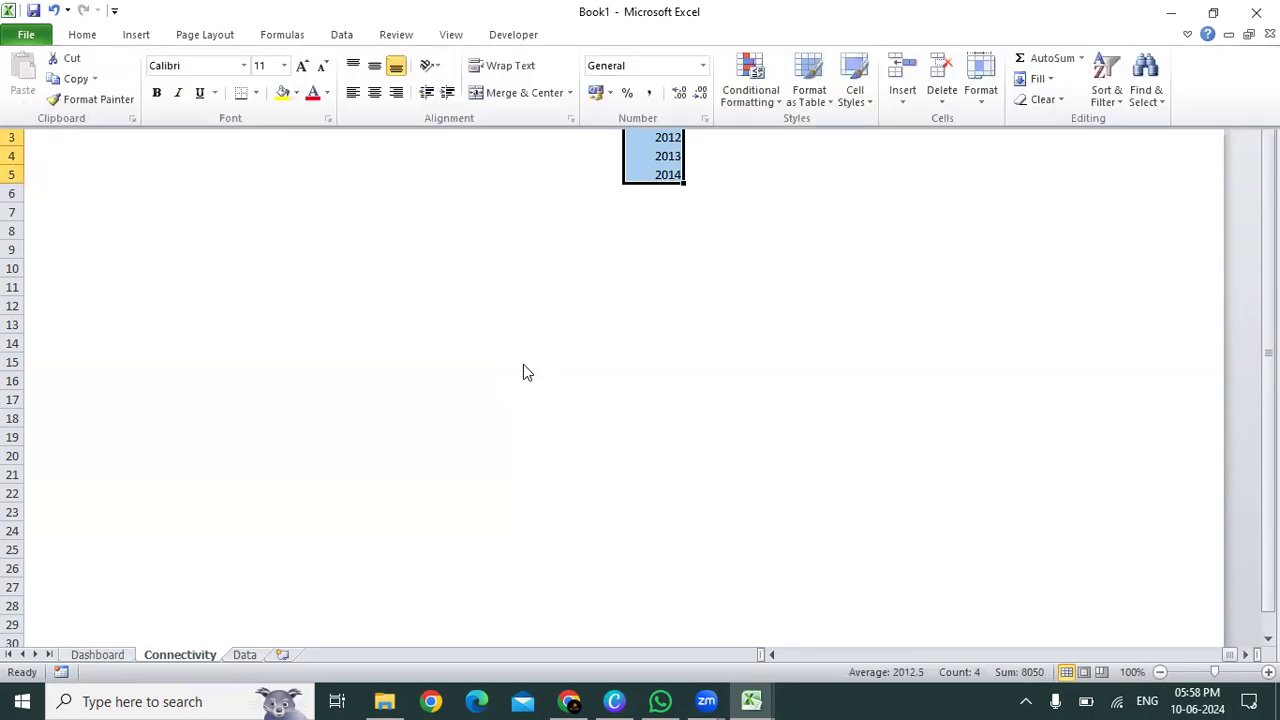
pyautogui.press('a')
pyautogui.press('c')
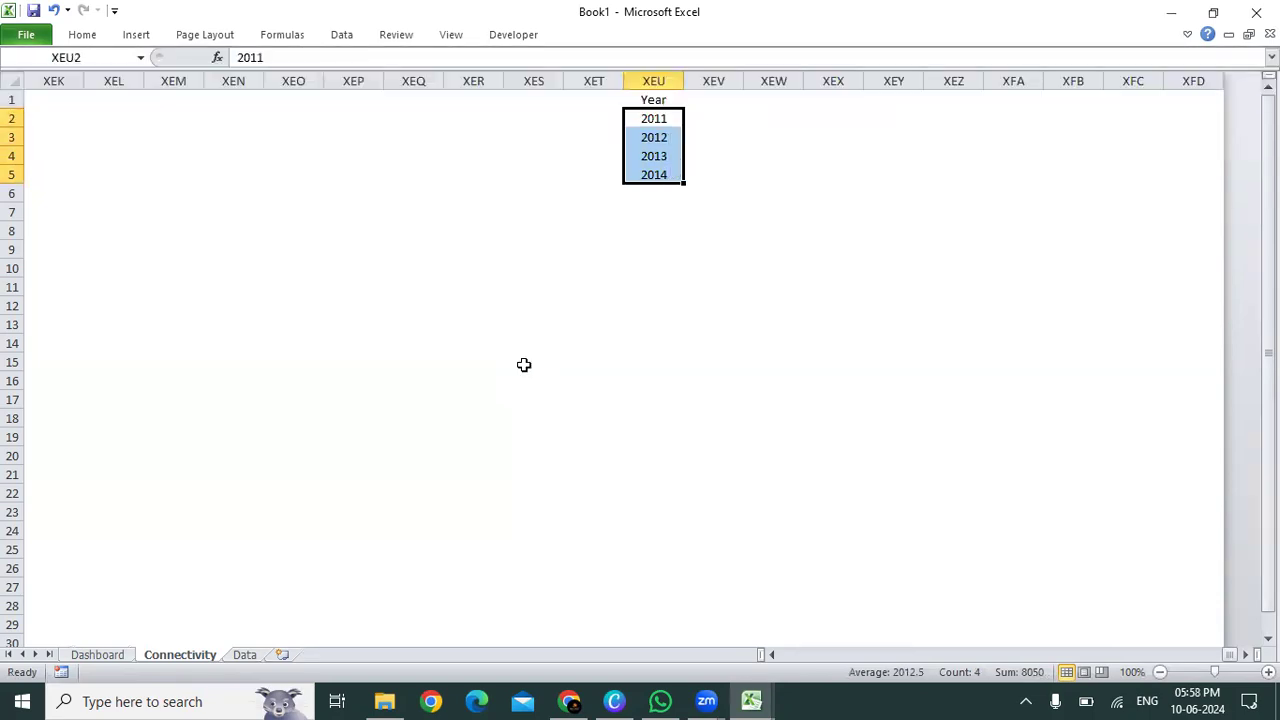
pyautogui.press('Up')
pyautogui.hotkey('ctrl', 'Home')
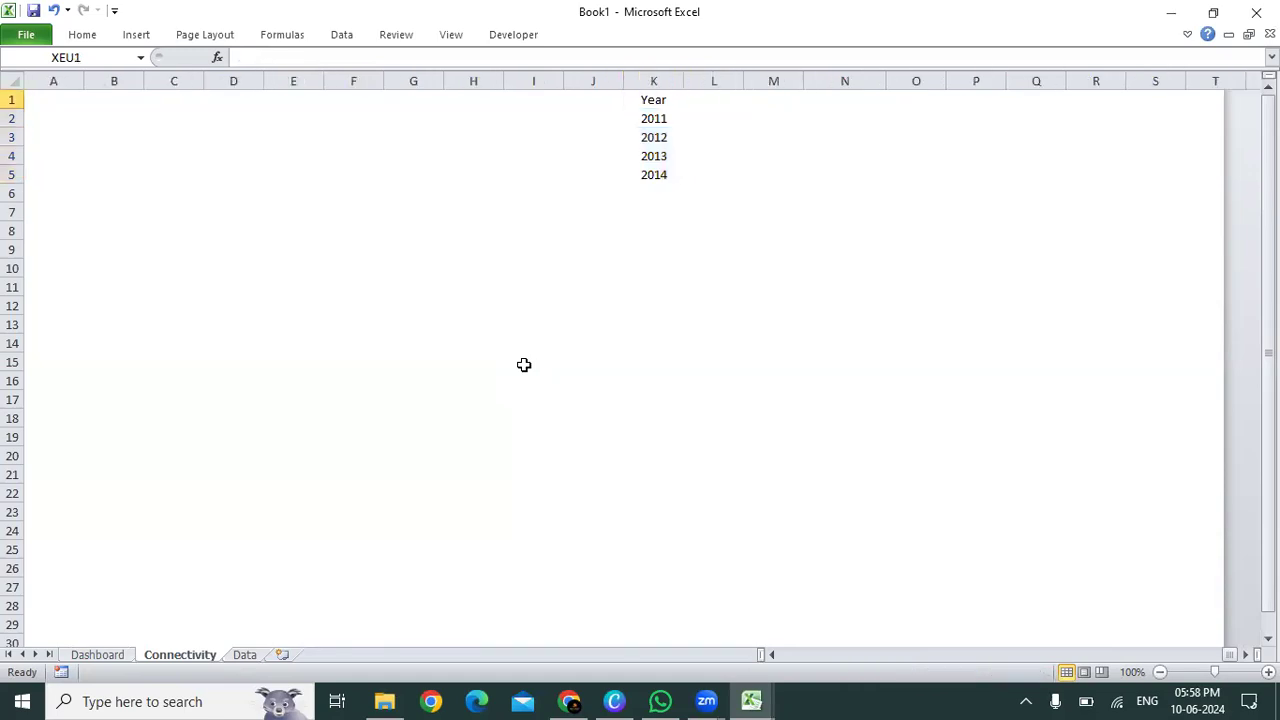
pyautogui.press('Right')
pyautogui.press('Right')
pyautogui.press('Right')
pyautogui.press('Right')
pyautogui.press('Right')
pyautogui.press('Right')
pyautogui.press('Right')
pyautogui.press('Right')
pyautogui.press('Right')
pyautogui.press('Right')
pyautogui.press('Right')
pyautogui.press('Right')
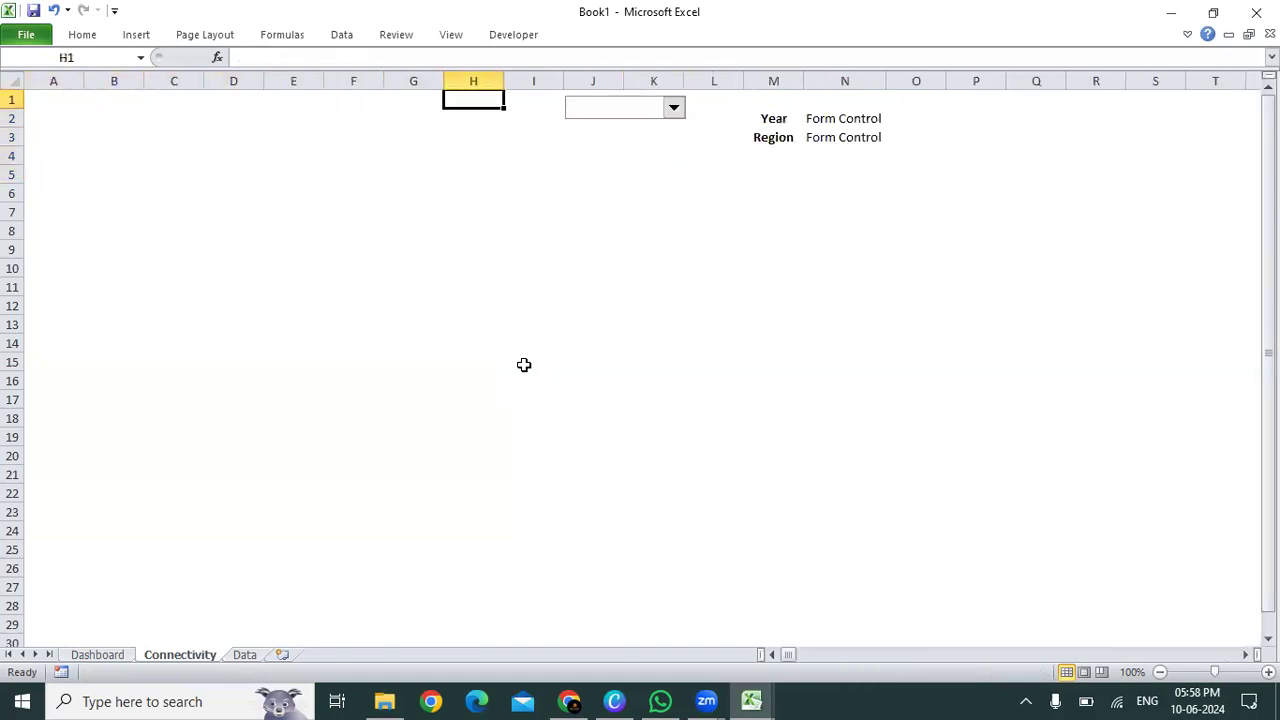
pyautogui.press('Down')
pyautogui.press('Down')
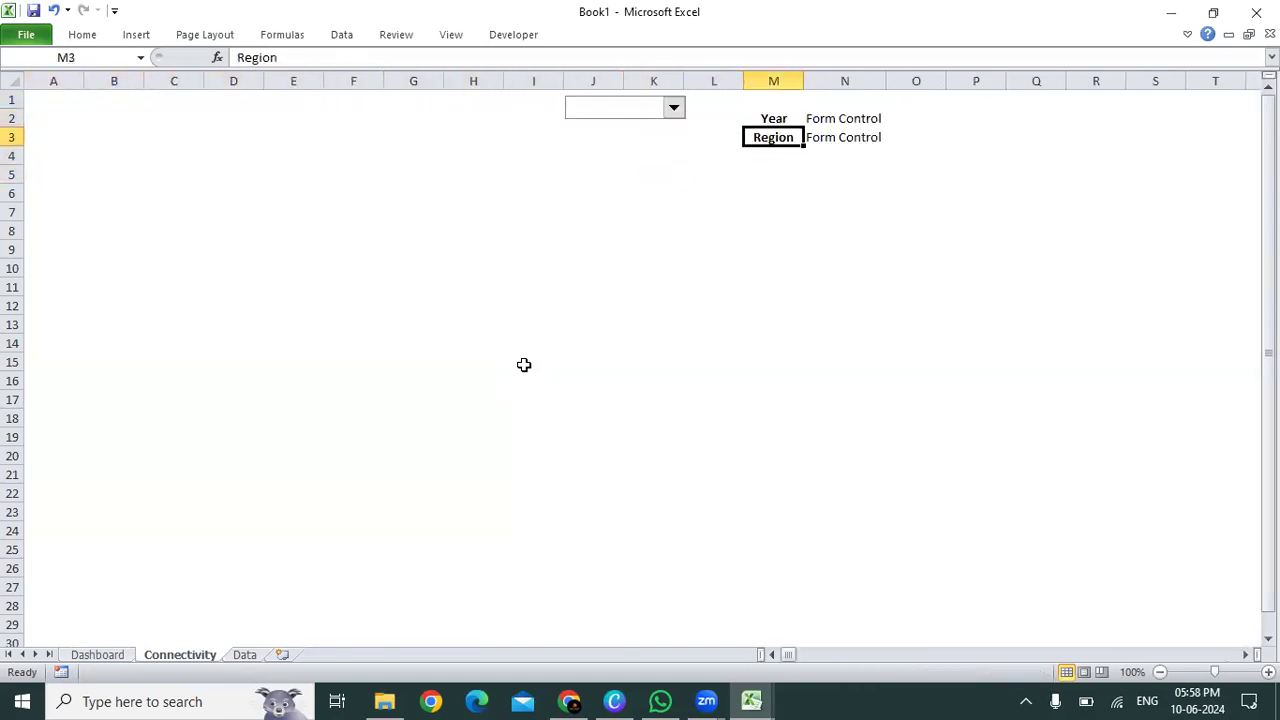
# - Copy the entire Region column from the Data sheet
pyautogui.click(245, 655)
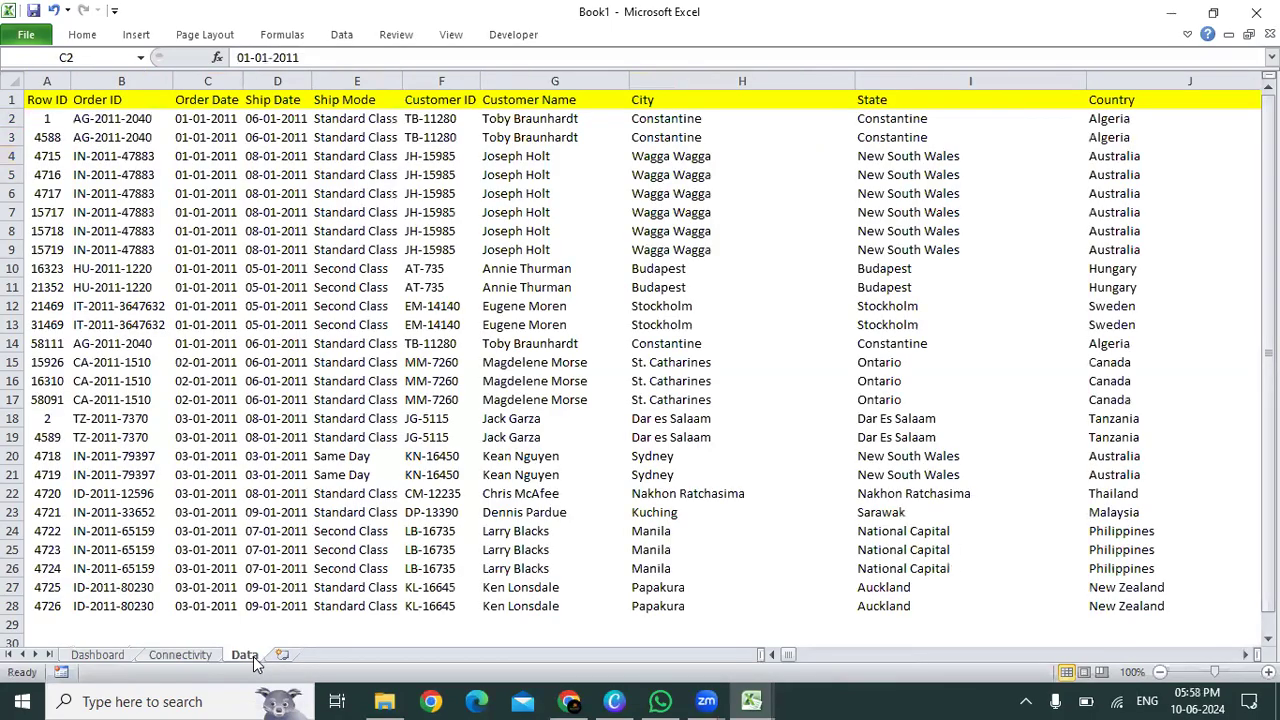
pyautogui.press('Right')
pyautogui.press('Right')
pyautogui.press('Right')
pyautogui.press('Right')
pyautogui.press('Right')
pyautogui.press('Right')
pyautogui.press('Right')
pyautogui.press('Right')
pyautogui.press('Right')
pyautogui.press('Right')
pyautogui.press('Right')
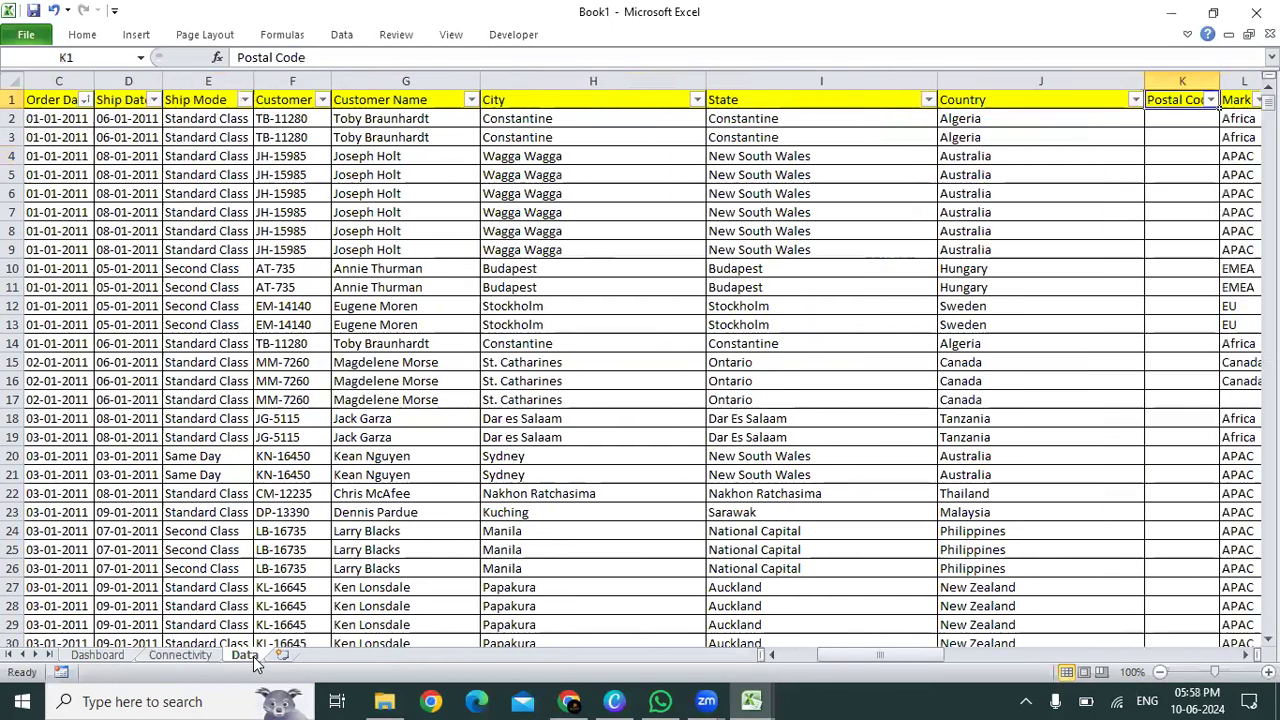
pyautogui.press('Left')
pyautogui.hotkey('ctrl', 'space')
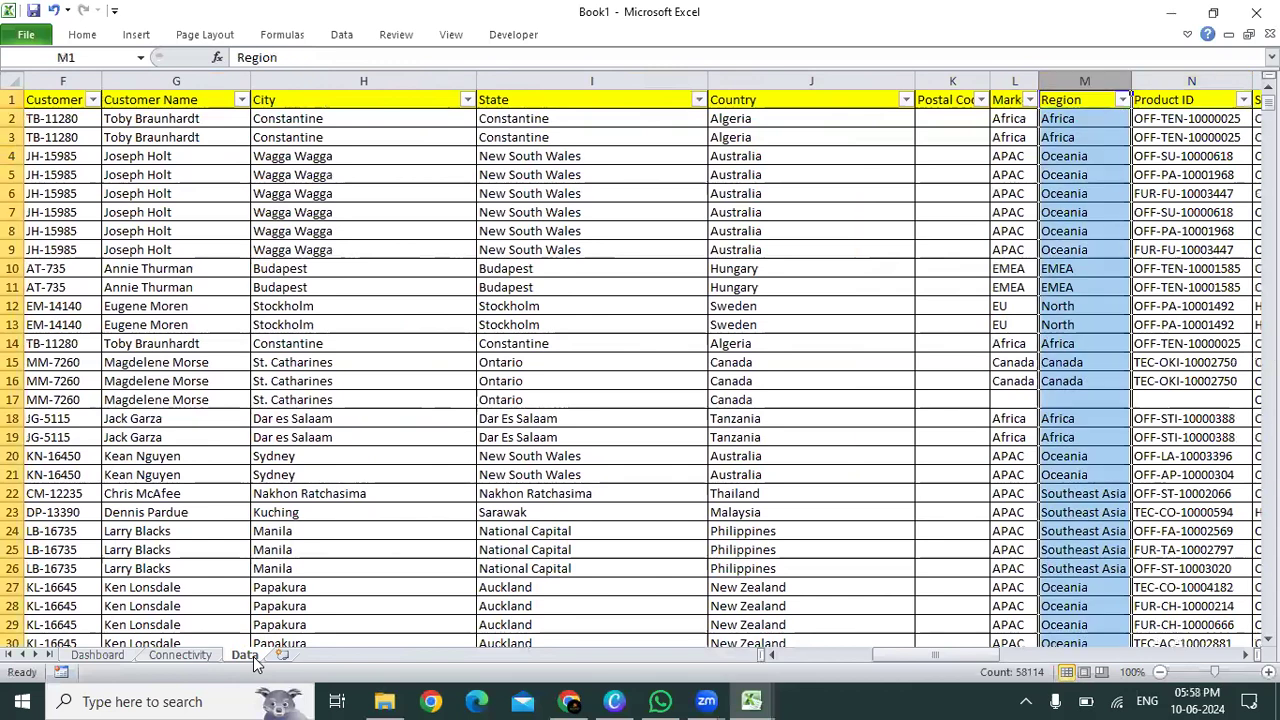
pyautogui.hotkey('ctrl', 'c')
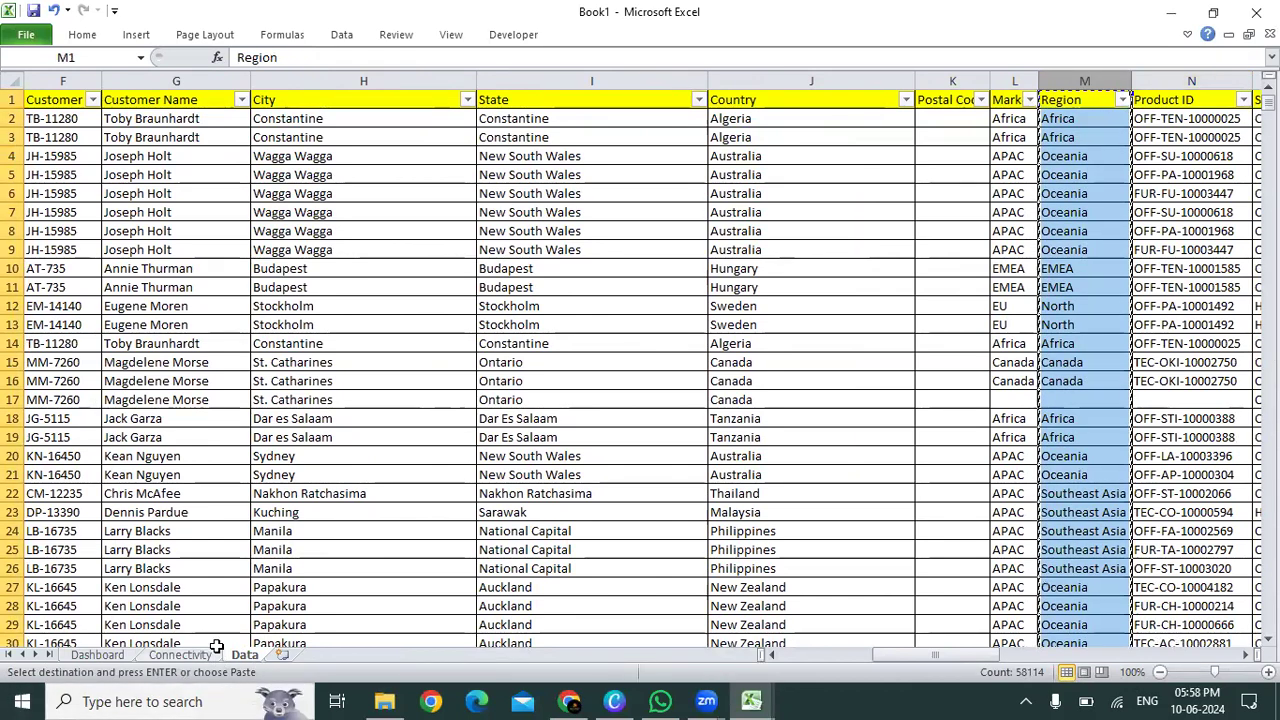
# - Paste the copied Region column into column XEV of the Connectivity sheet, beside the Year list
pyautogui.click(204, 658)
pyautogui.press('Right')
pyautogui.hotkey('ctrl', 'Right')
pyautogui.hotkey('ctrl', 'Up')
pyautogui.press('Right')
pyautogui.press('Right')
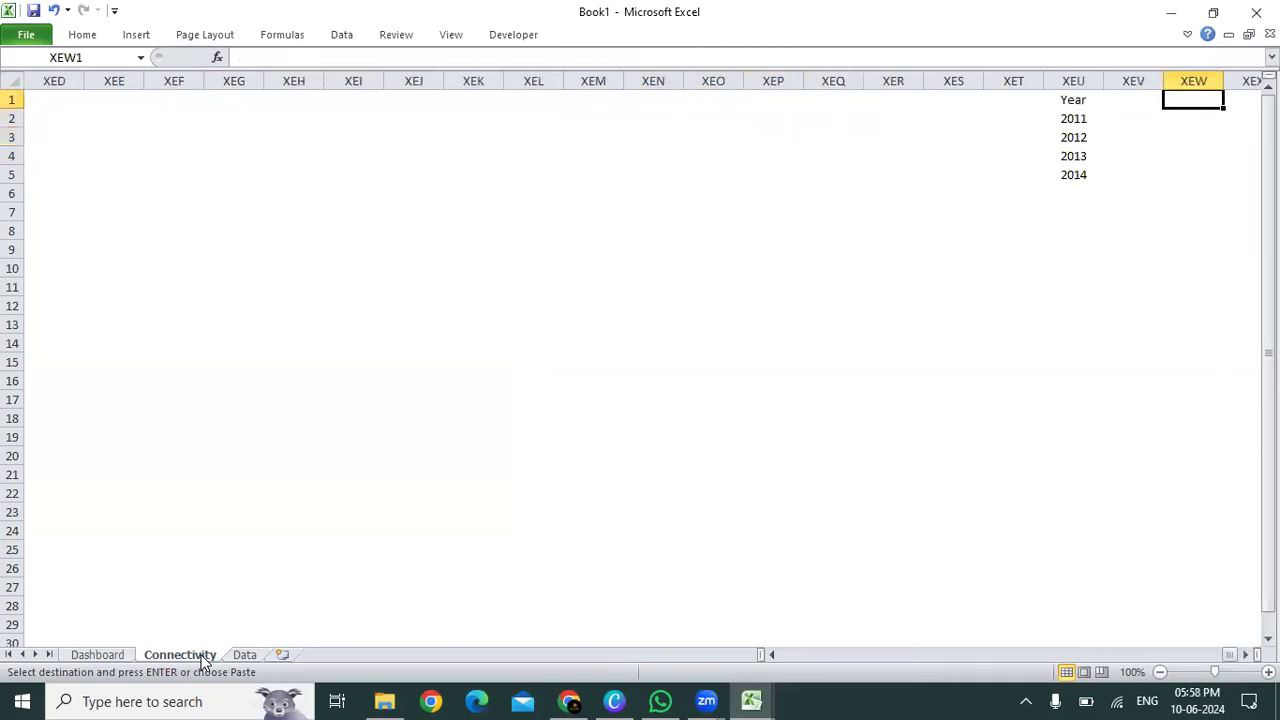
pyautogui.press('Left')
pyautogui.hotkey('ctrl', 'v')
pyautogui.press('Escape')
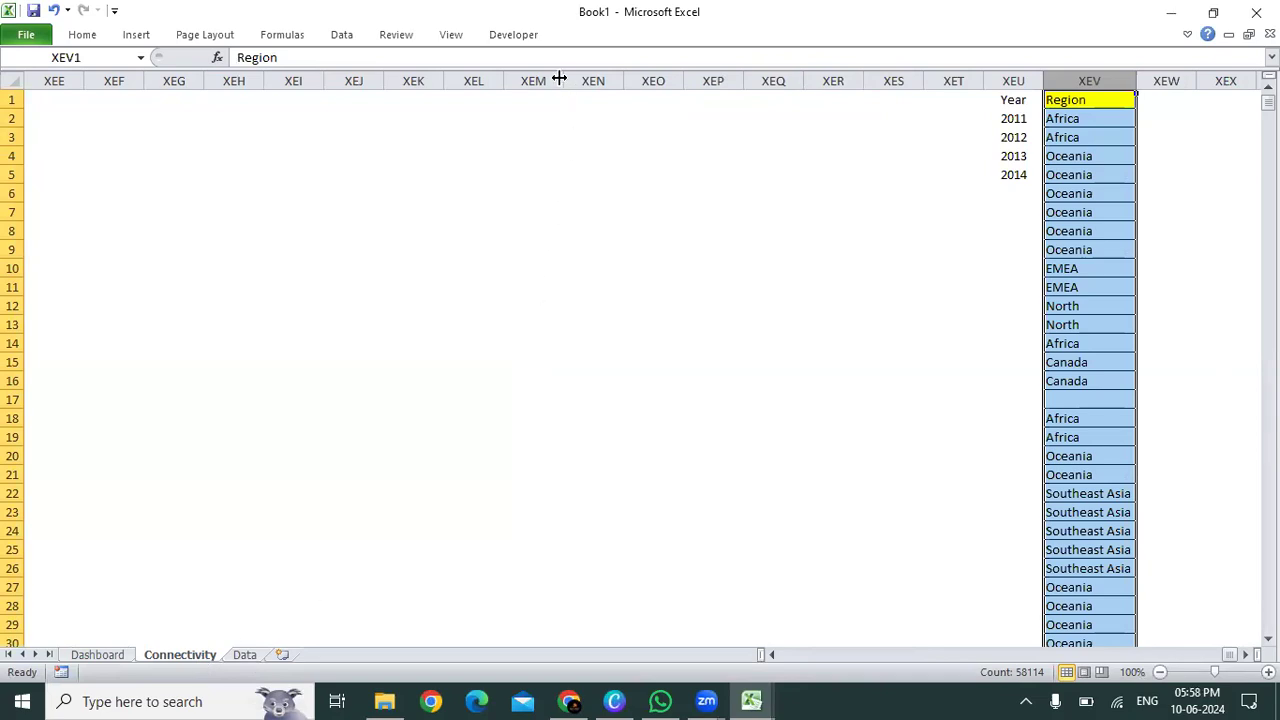
# - Remove duplicates from the Region list in column XEV, continuing with the current selection only and treating the first row as a header
pyautogui.click(1102, 95)
pyautogui.click(1098, 77)
pyautogui.click(80, 38)
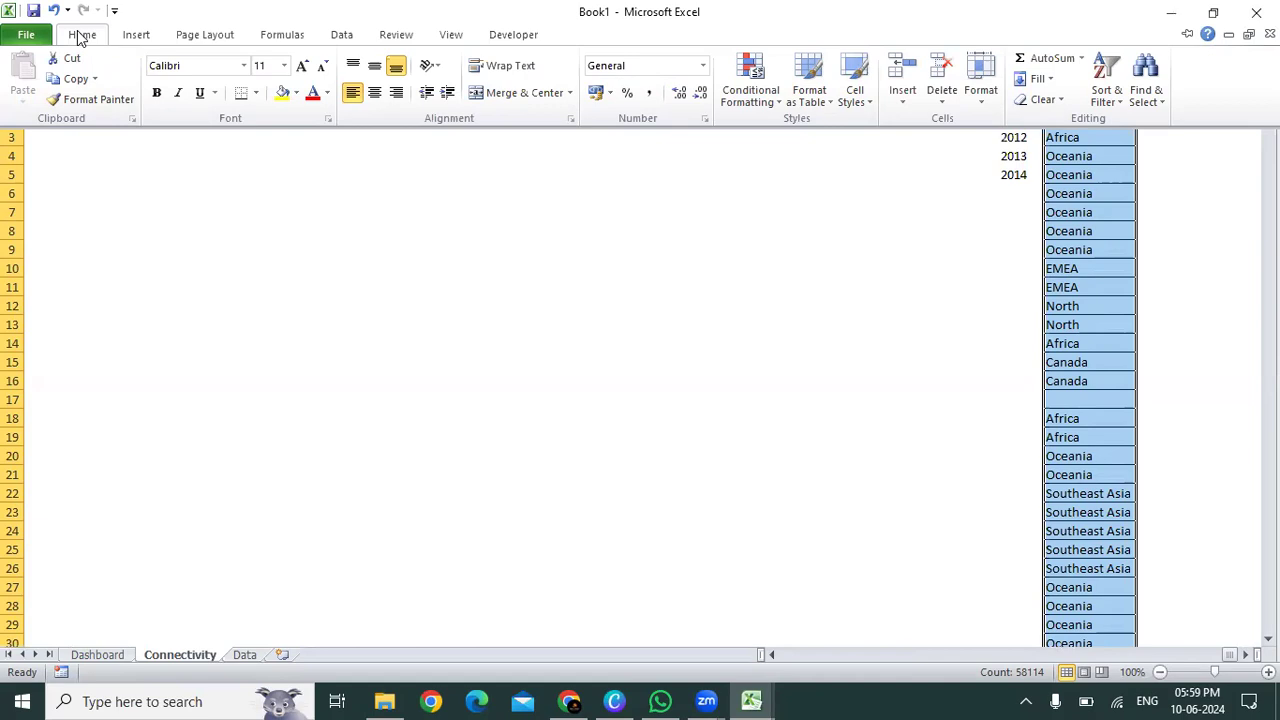
pyautogui.click(343, 37)
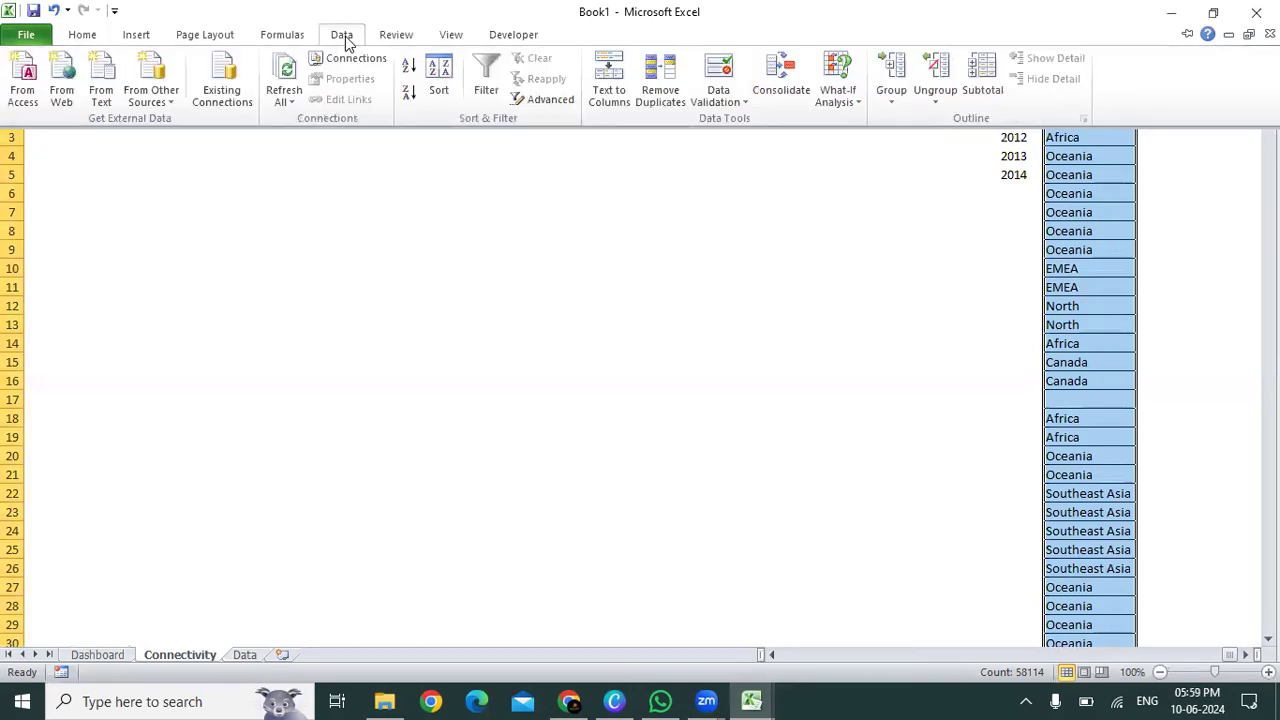
pyautogui.click(672, 85)
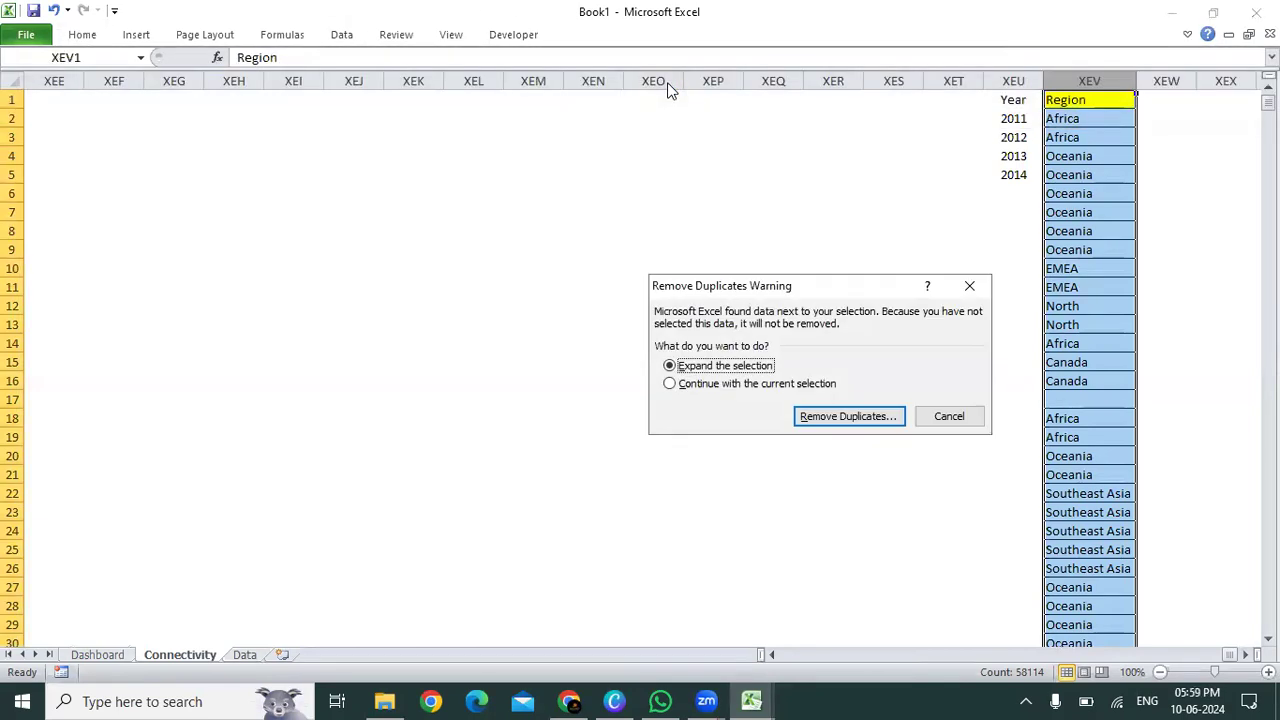
pyautogui.click(790, 384)
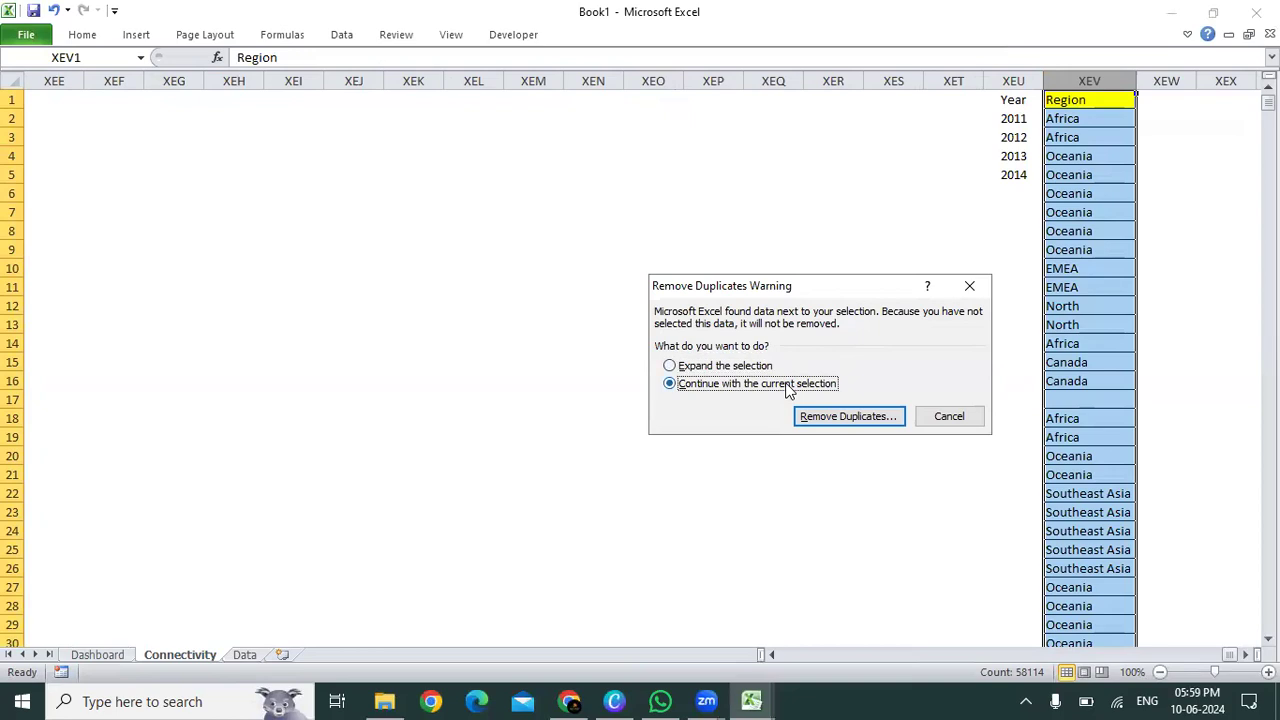
pyautogui.click(838, 418)
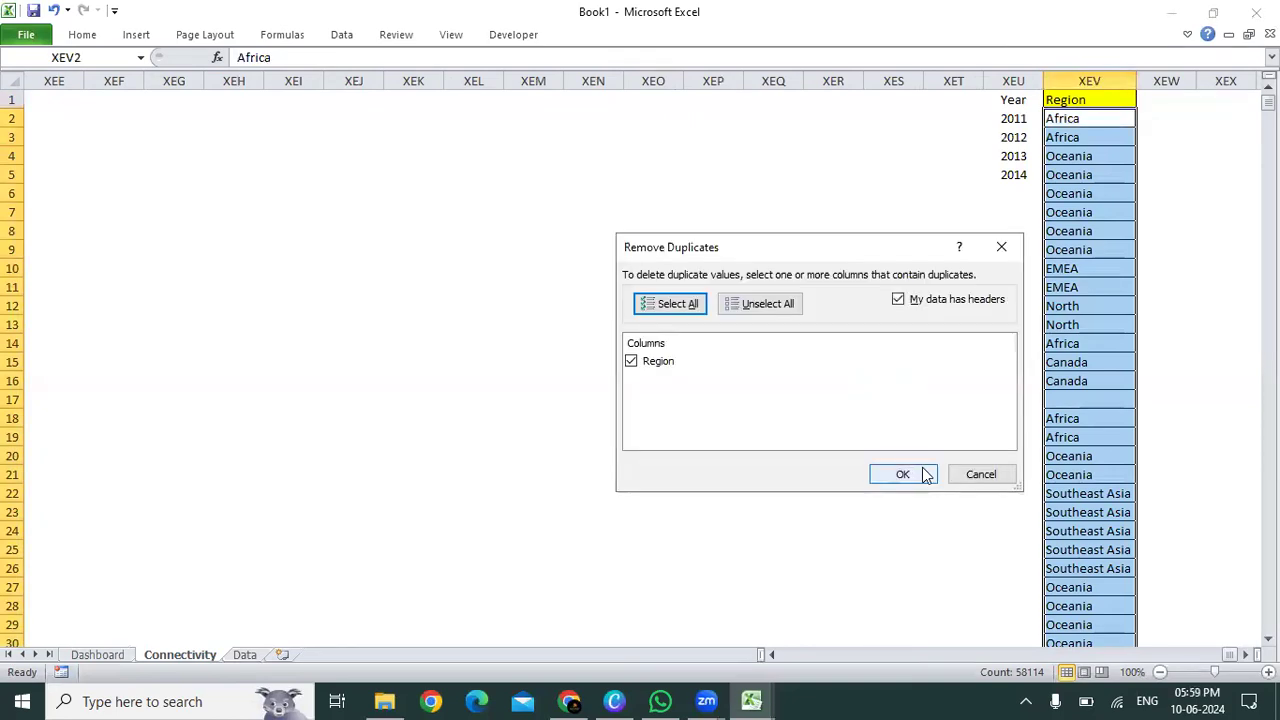
pyautogui.click(925, 474)
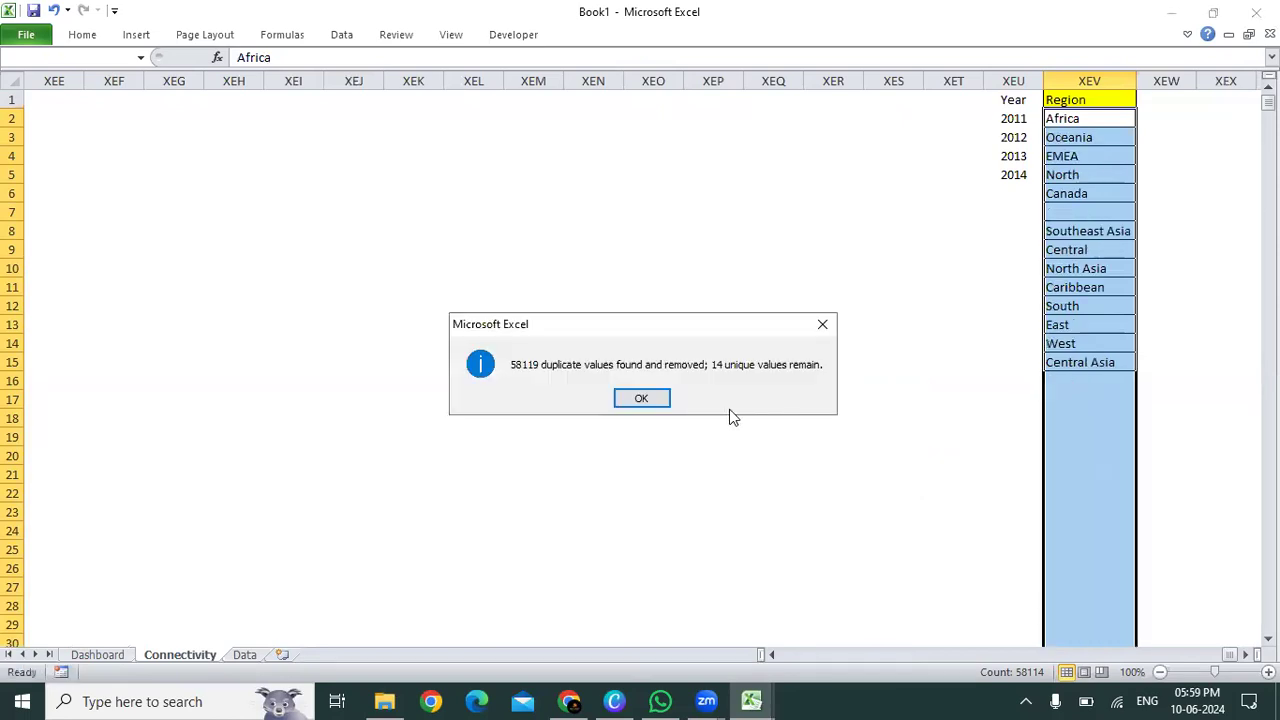
pyautogui.click(645, 399)
# - Move the regions from Southeast Asia to Central Asia up one row to close the blank cell in XEV7
pyautogui.click(1006, 268)
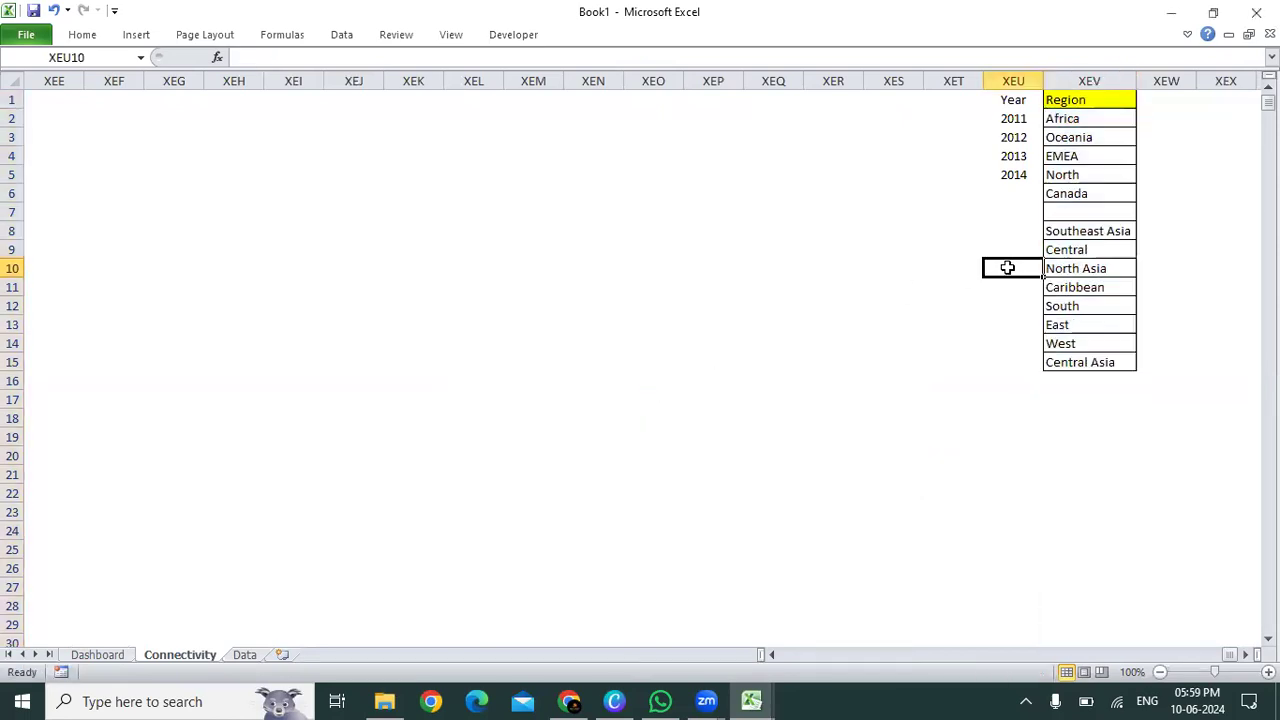
pyautogui.click(1075, 228)
pyautogui.hotkey('ctrl', 'shift', 'Down')
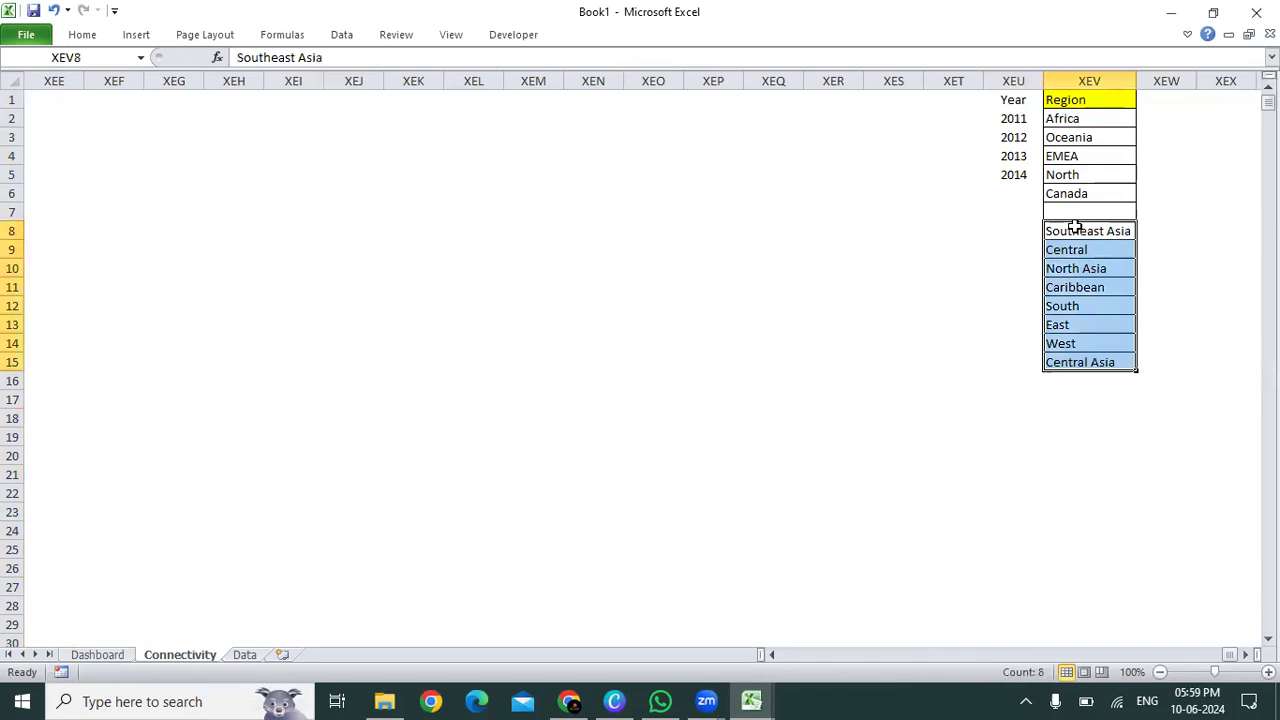
pyautogui.moveTo(1075, 228); pyautogui.dragTo(1074, 218)
pyautogui.hotkey('ctrl', 'Up')
pyautogui.press('Down')
pyautogui.hotkey('ctrl', 'shift', 'Down')
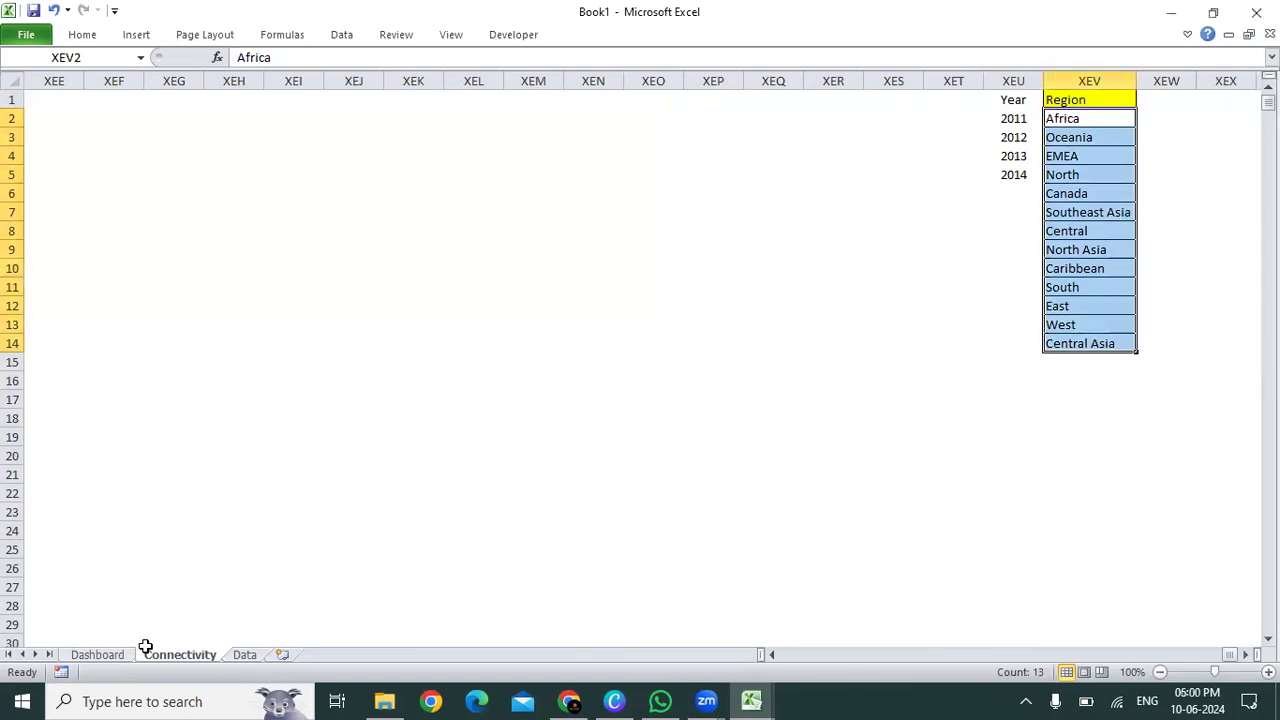
# - Examine the Region filter's value list on the Data sheet, including its entry for blanks
pyautogui.click(232, 660)
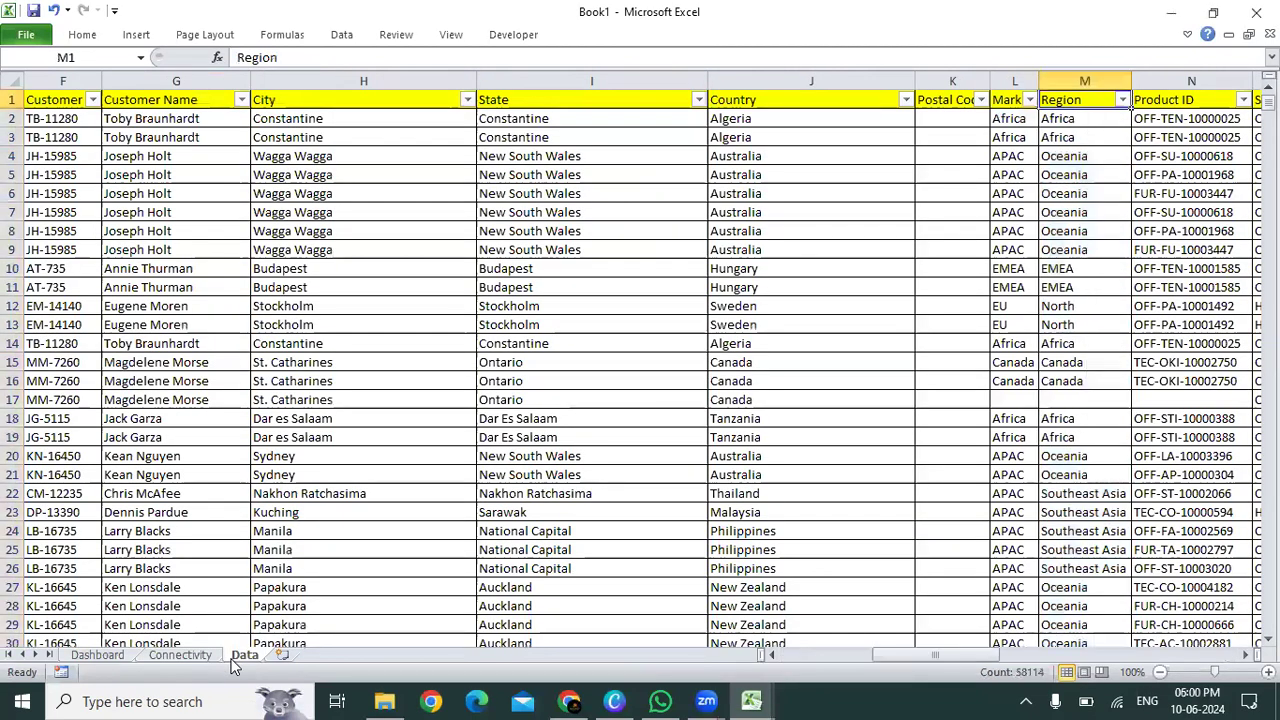
pyautogui.hotkey('alt', 'Down')
pyautogui.press('Down')
pyautogui.press('Down')
pyautogui.press('Down')
pyautogui.press('Down')
pyautogui.press('Down')
pyautogui.press('Down')
pyautogui.press('Down')
pyautogui.press('Down')
pyautogui.press('Down')
pyautogui.press('Down')
pyautogui.press('Down')
pyautogui.press('Up')
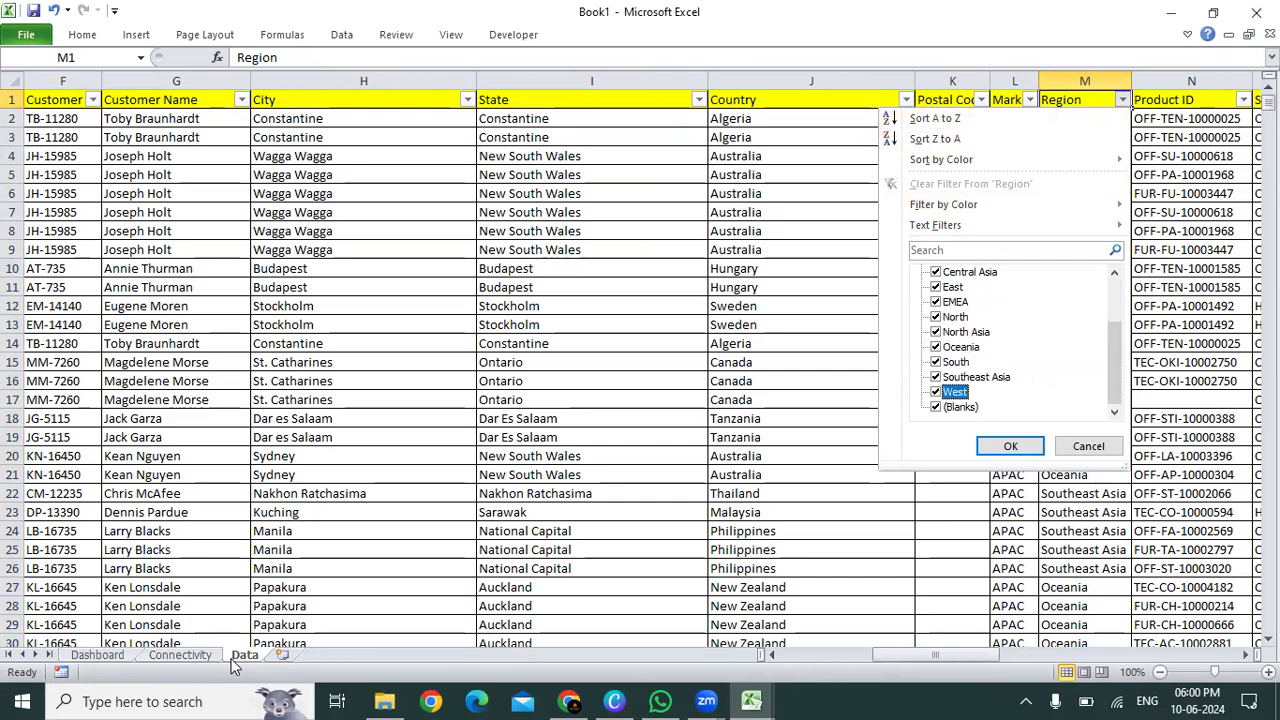
pyautogui.press('Escape')
# - Copy the country value Canada from row 17 into that row's empty Market and Region cells
pyautogui.press('Down')
pyautogui.press('Left')
pyautogui.hotkey('ctrl', 'Down')
pyautogui.hotkey('ctrl', 'Down')
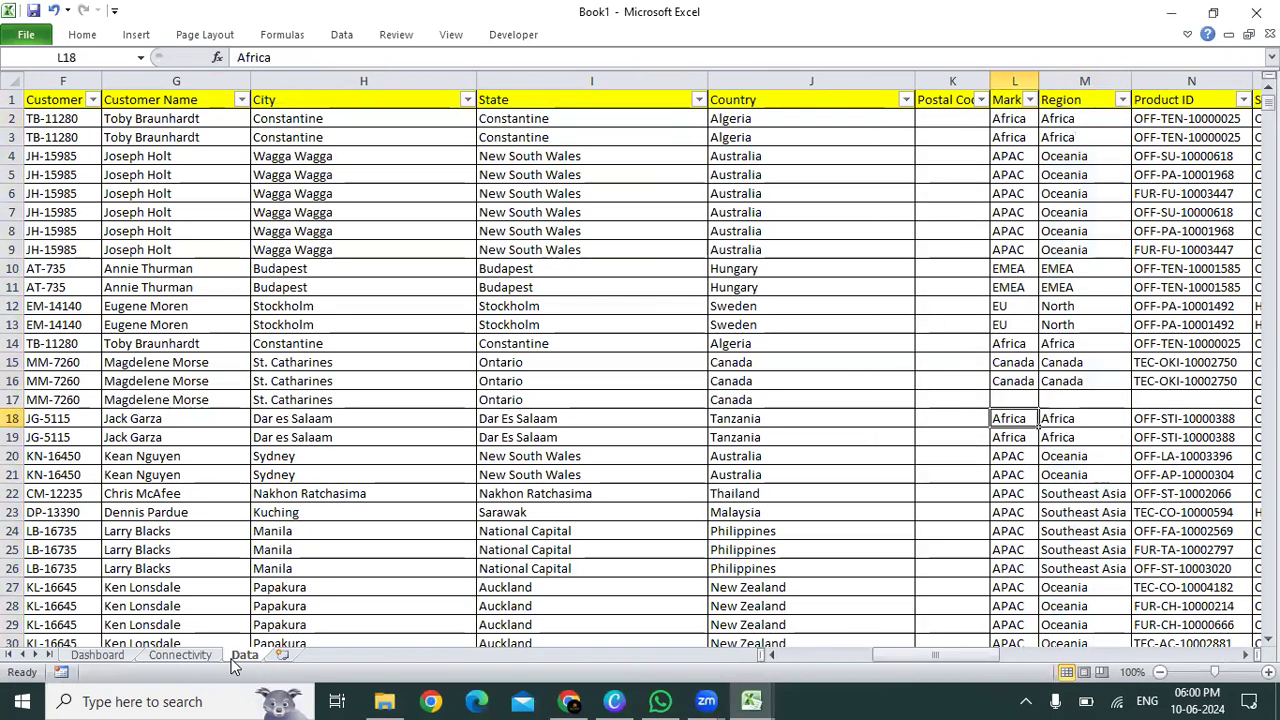
pyautogui.hotkey('ctrl', 'Up')
pyautogui.press('Down')
pyautogui.press('Left')
pyautogui.press('Left')
pyautogui.hotkey('ctrl', 'c')
pyautogui.press('Right')
pyautogui.press('Right')
pyautogui.hotkey('shift', 'Right')
pyautogui.hotkey('ctrl', 'v')
pyautogui.press('Escape')
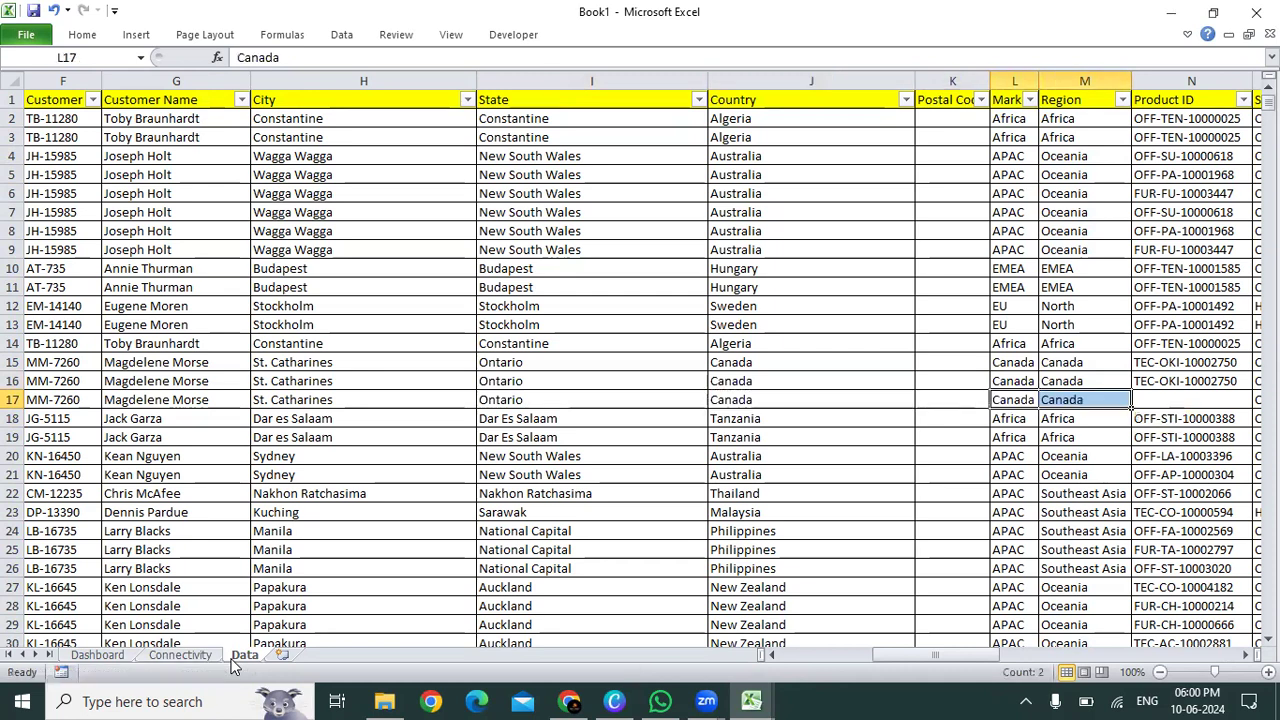
# - Sort the Data sheet by the Region column from A to Z
pyautogui.hotkey('ctrl', 'Up')
pyautogui.hotkey('alt', 'Down')
pyautogui.press('Escape')
pyautogui.press('Right')
pyautogui.hotkey('alt', 'Down')
pyautogui.press('Return')
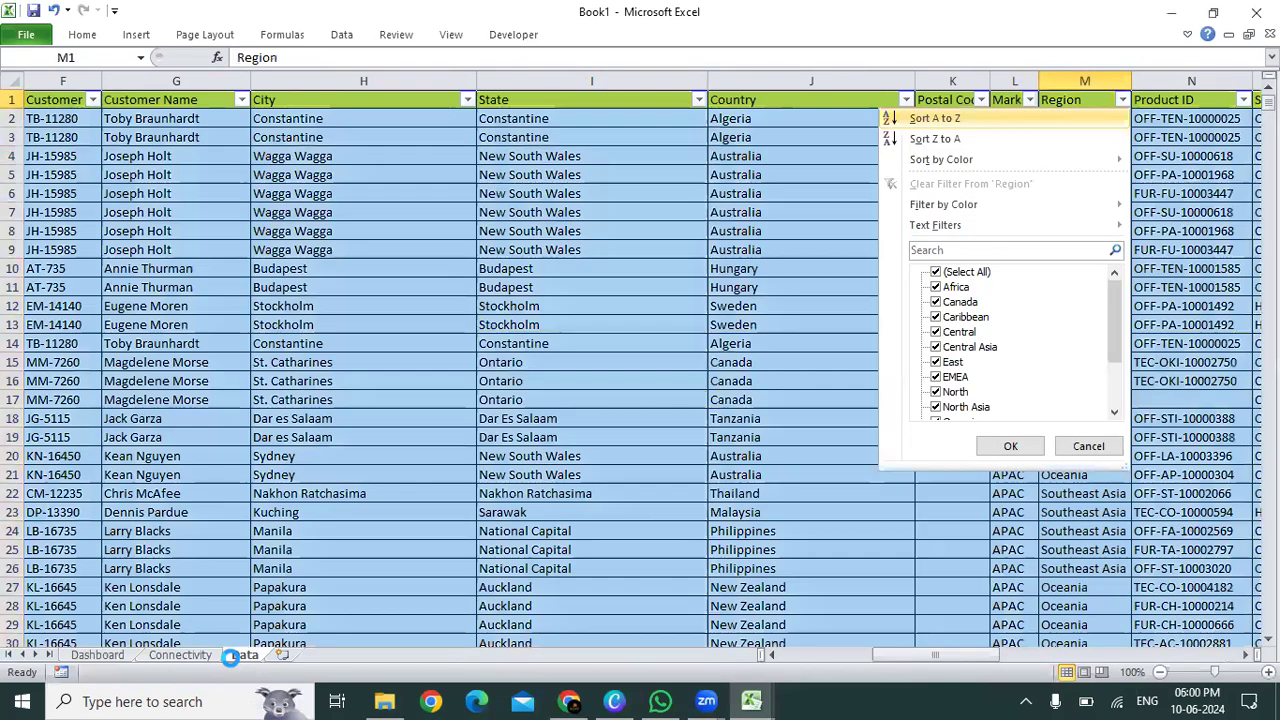
# - Inspect the records with an empty Region at the end of the sorted data, checking across their columns
pyautogui.hotkey('ctrl', 'Down')
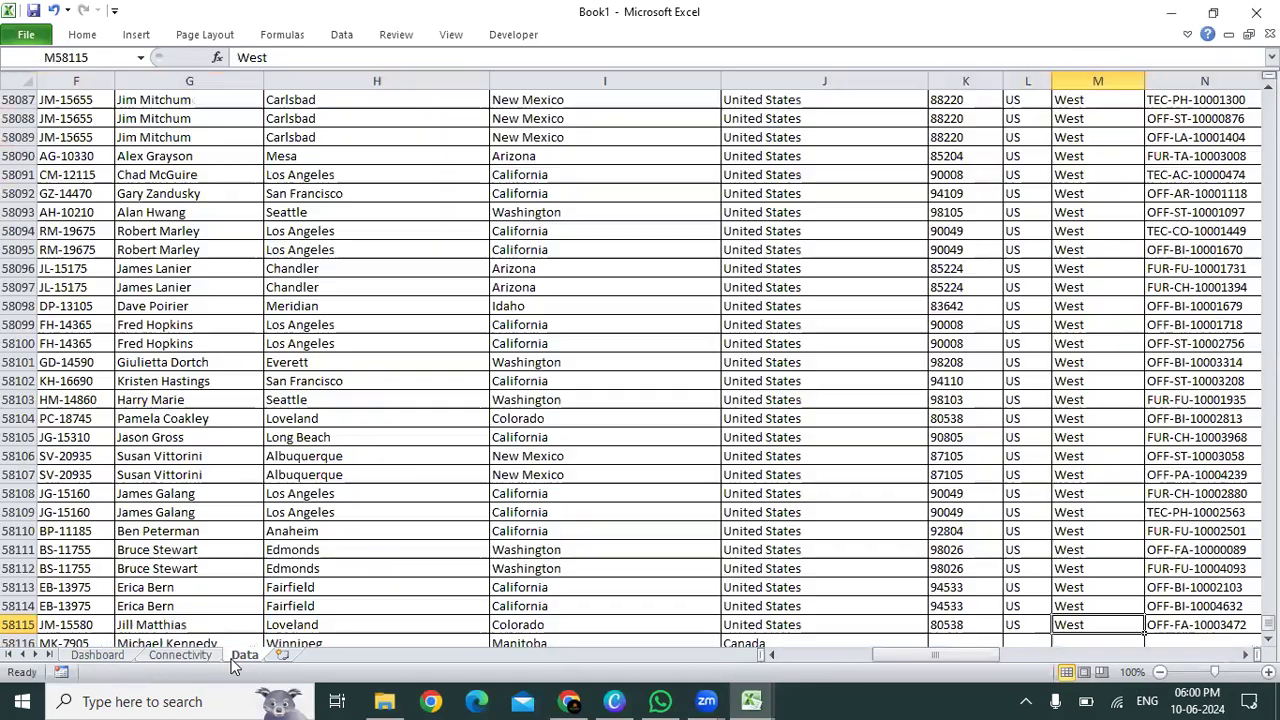
pyautogui.press('pagedown')
pyautogui.hotkey('ctrl', 'Up')
pyautogui.press('Down')
pyautogui.hotkey('ctrl', 'Left')
pyautogui.hotkey('ctrl', 'Left')
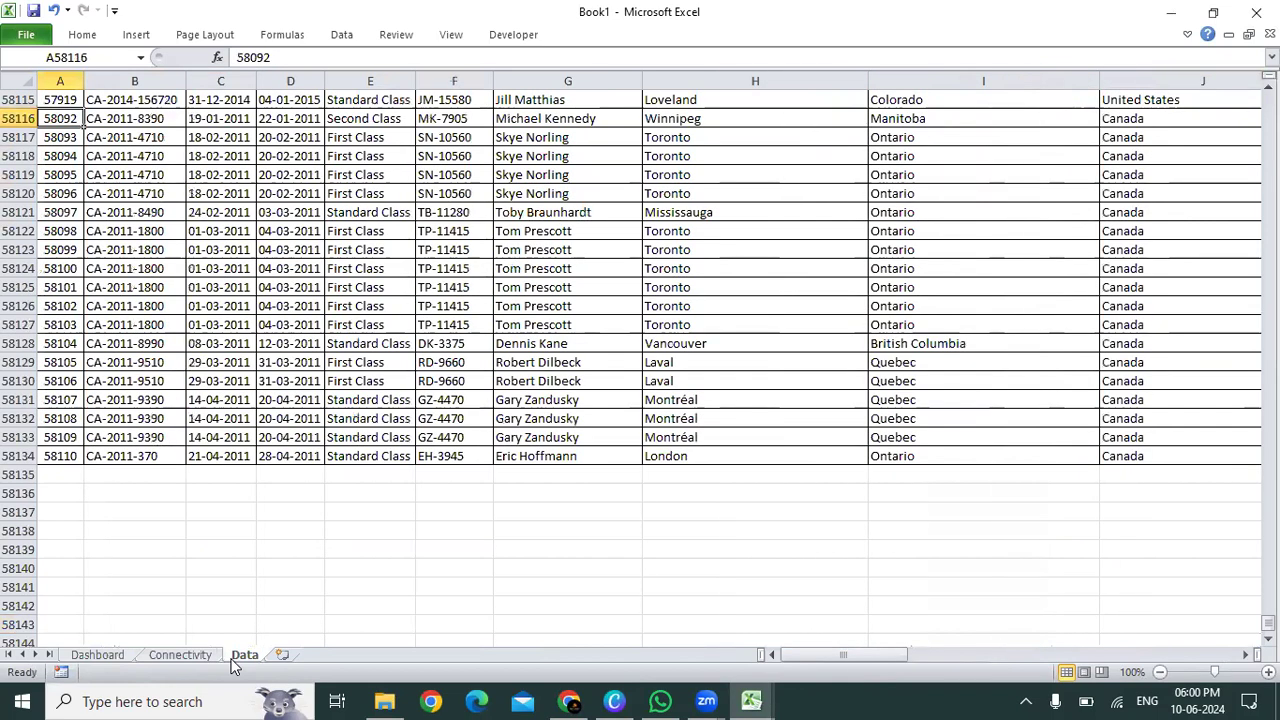
pyautogui.hotkey('ctrl', 'shift', 'Down')
pyautogui.hotkey('ctrl', 'shift', 'Right')
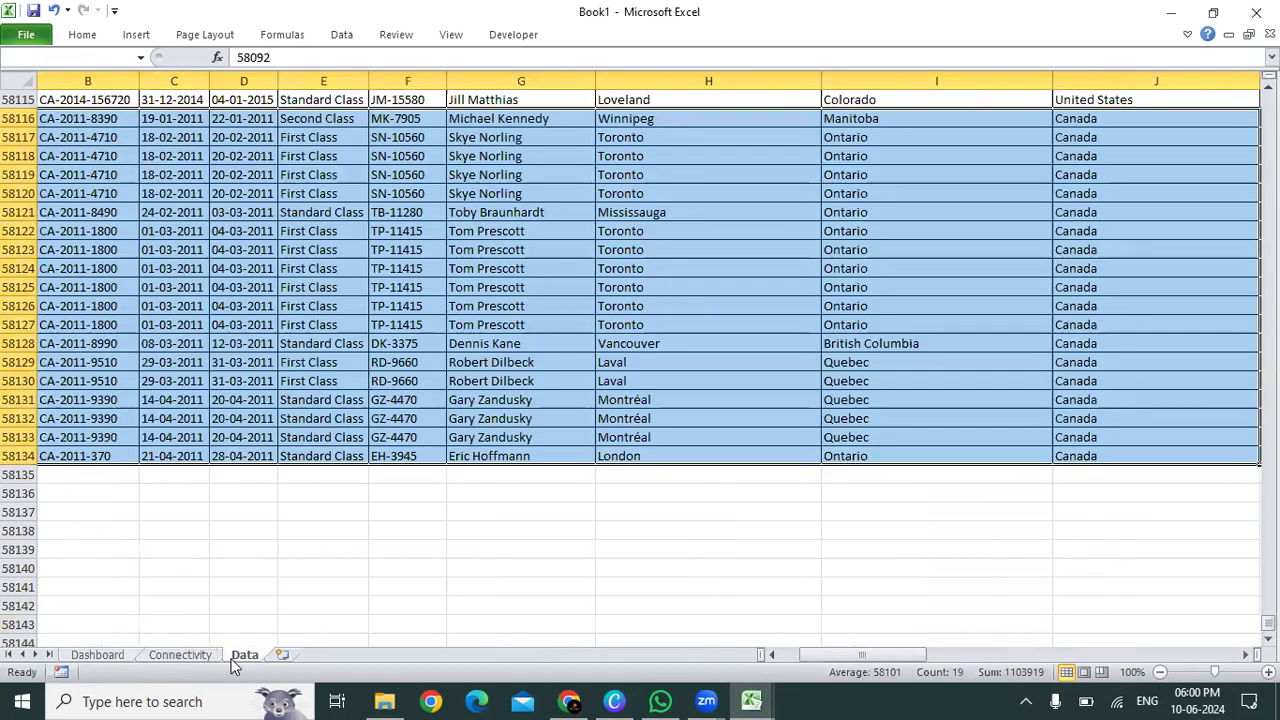
pyautogui.hotkey('ctrl', 'Right')
pyautogui.hotkey('ctrl', 'Right')
pyautogui.hotkey('ctrl', 'Left')
pyautogui.press('Right')
pyautogui.press('Right')
pyautogui.press('Right')
pyautogui.press('Right')
pyautogui.press('Right')
pyautogui.press('Right')
pyautogui.press('Left')
pyautogui.press('Left')
pyautogui.press('Left')
# - Clear columns A to J of the records without a Region in rows 58116 to 58134
pyautogui.hotkey('ctrl', 'Left')
pyautogui.hotkey('ctrl', 'Left')
pyautogui.hotkey('ctrl', 'shift', 'Down')
pyautogui.hotkey('ctrl', 'shift', 'Right')
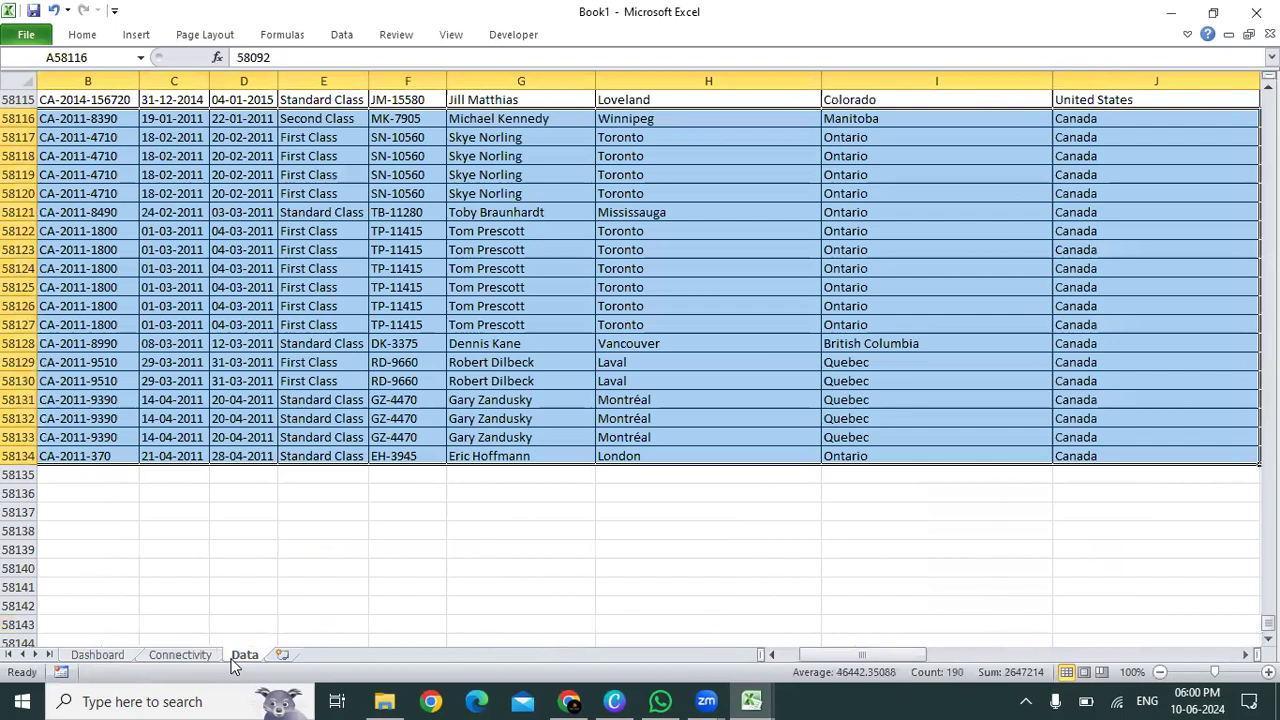
pyautogui.press('Delete')
pyautogui.press('Up')
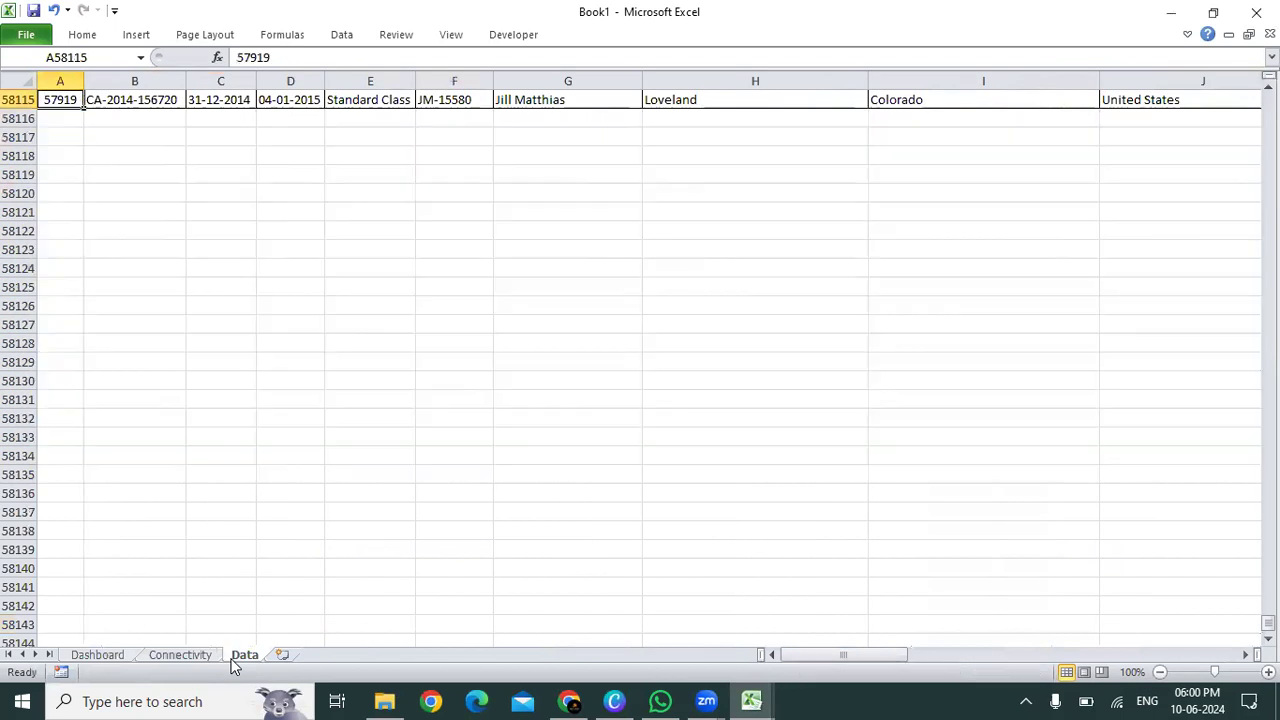
# - Save the workbook as Book1 in the Documents folder, replacing the existing file
pyautogui.hotkey('ctrl', 's')
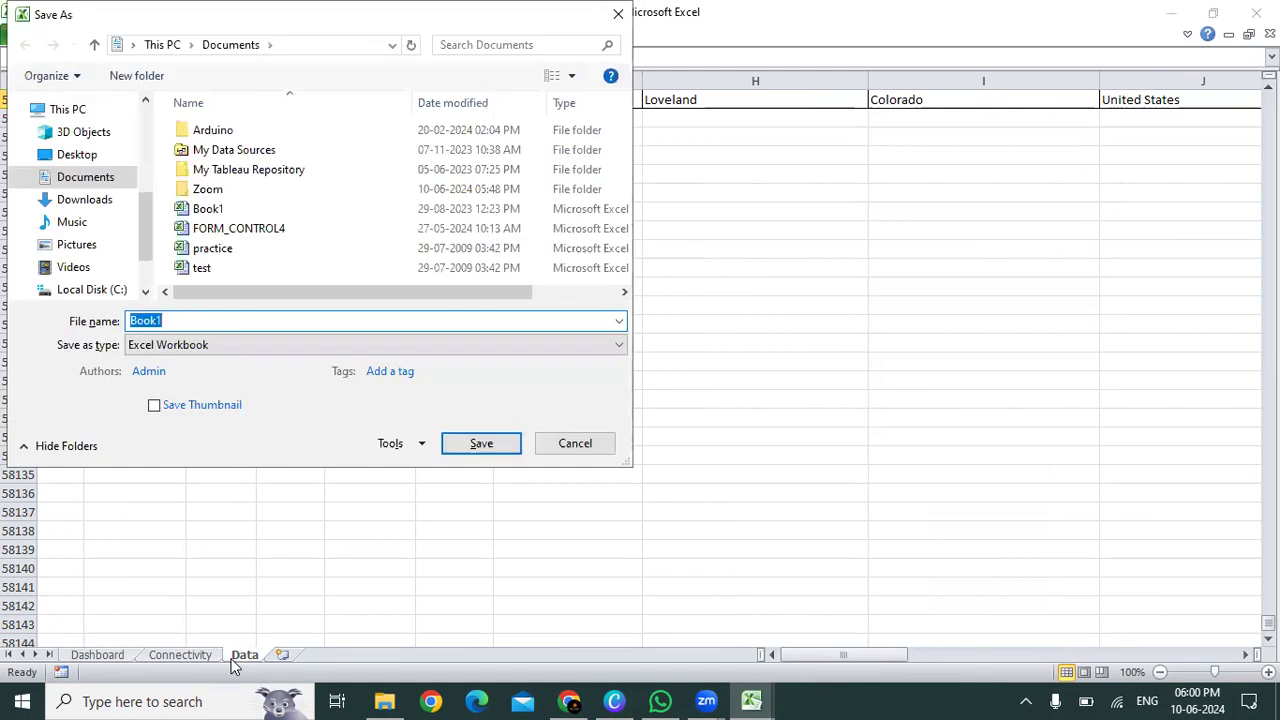
pyautogui.press('Escape')
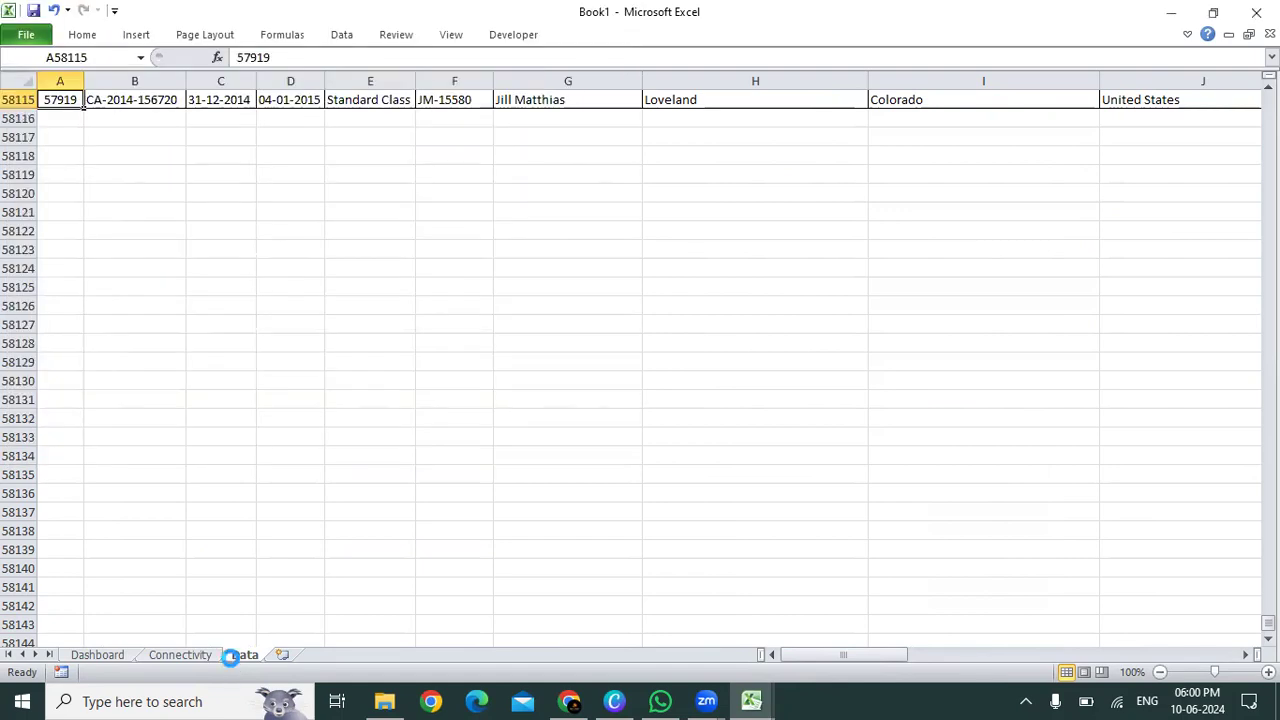
pyautogui.hotkey('ctrl', 's')
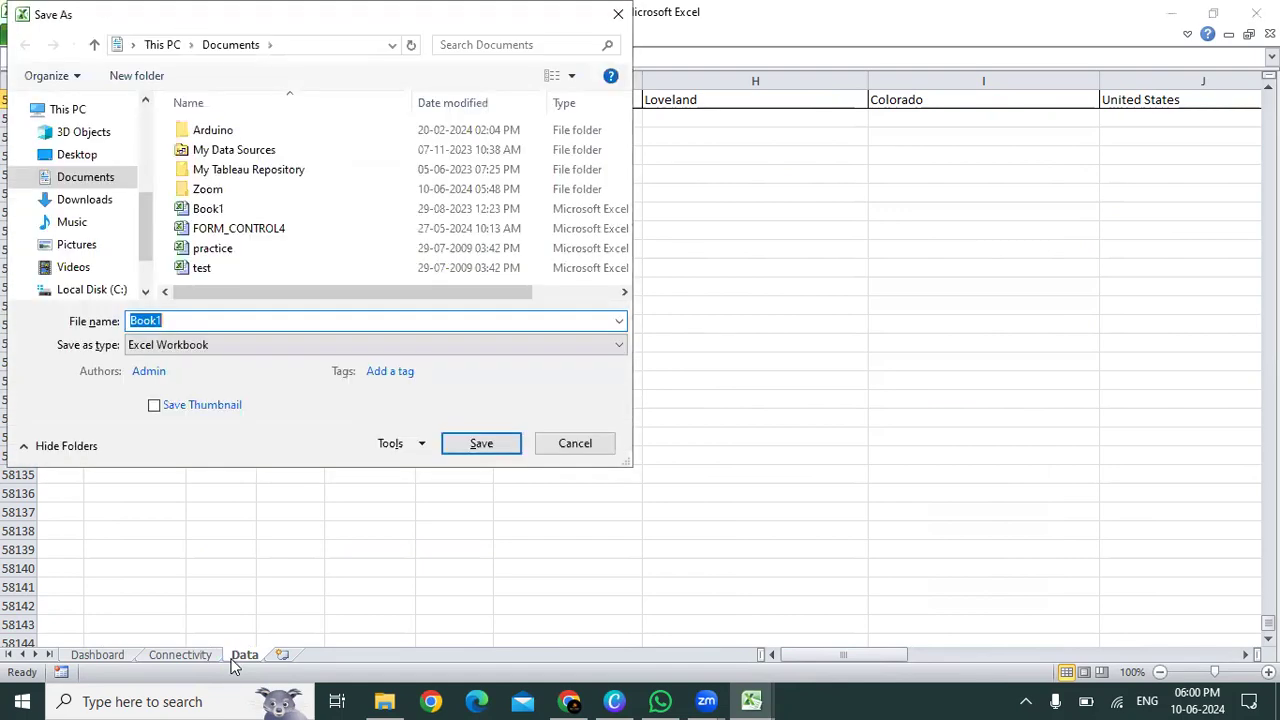
pyautogui.press('Return')
pyautogui.press('Left')
pyautogui.press('Return')
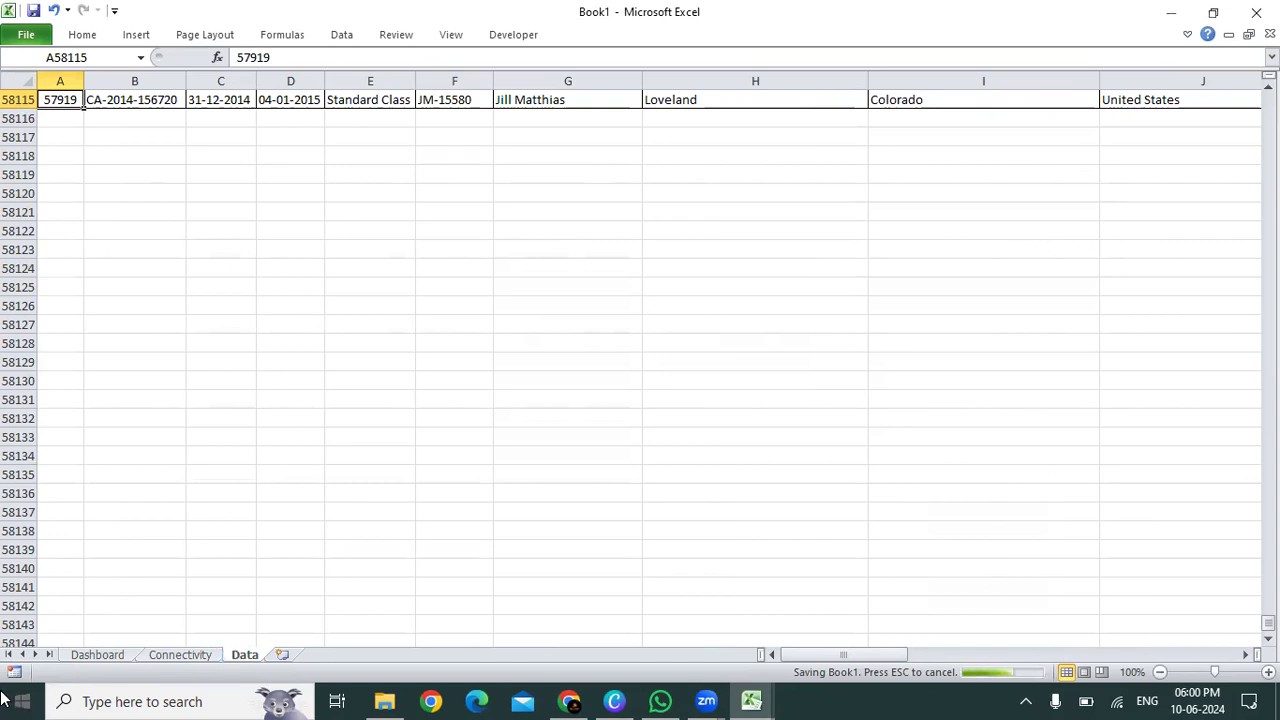
pyautogui.press('Up')
pyautogui.click(682, 303)
pyautogui.hotkey('ctrl', 'Up')
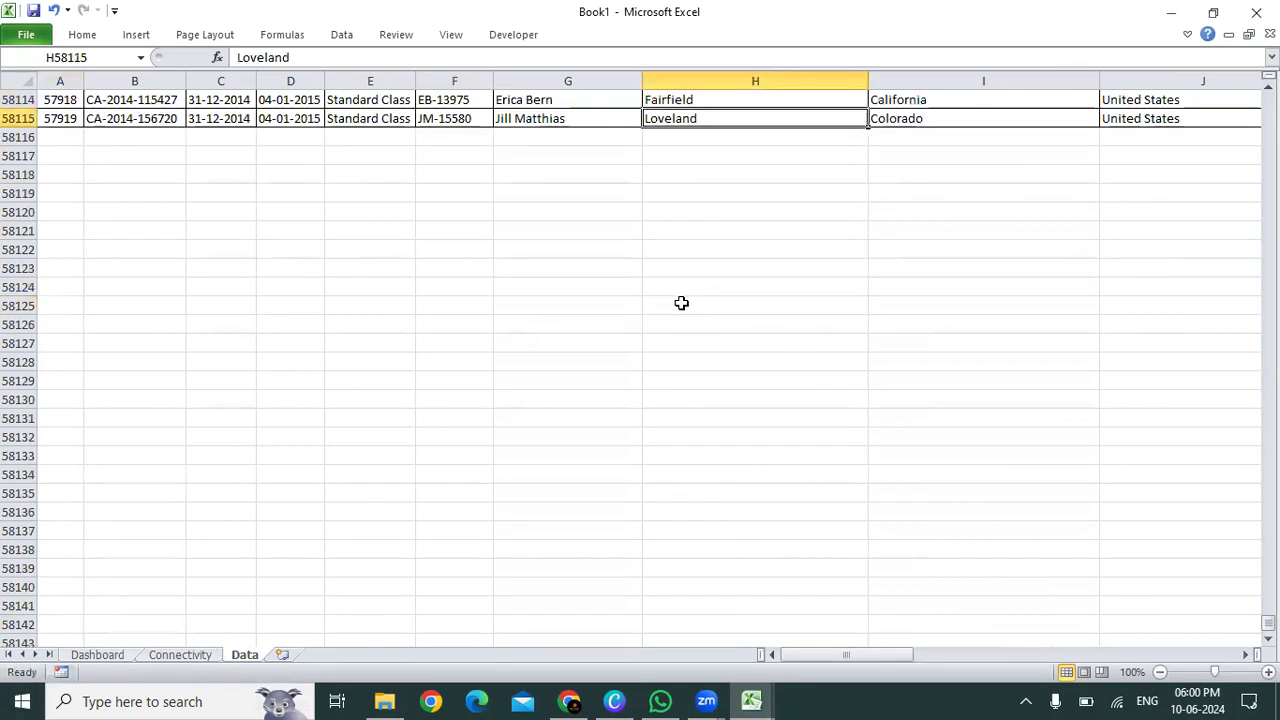
pyautogui.hotkey('ctrl', 'Up')
pyautogui.hotkey('ctrl', 'Left')
pyautogui.press('Down')
pyautogui.press('Down')
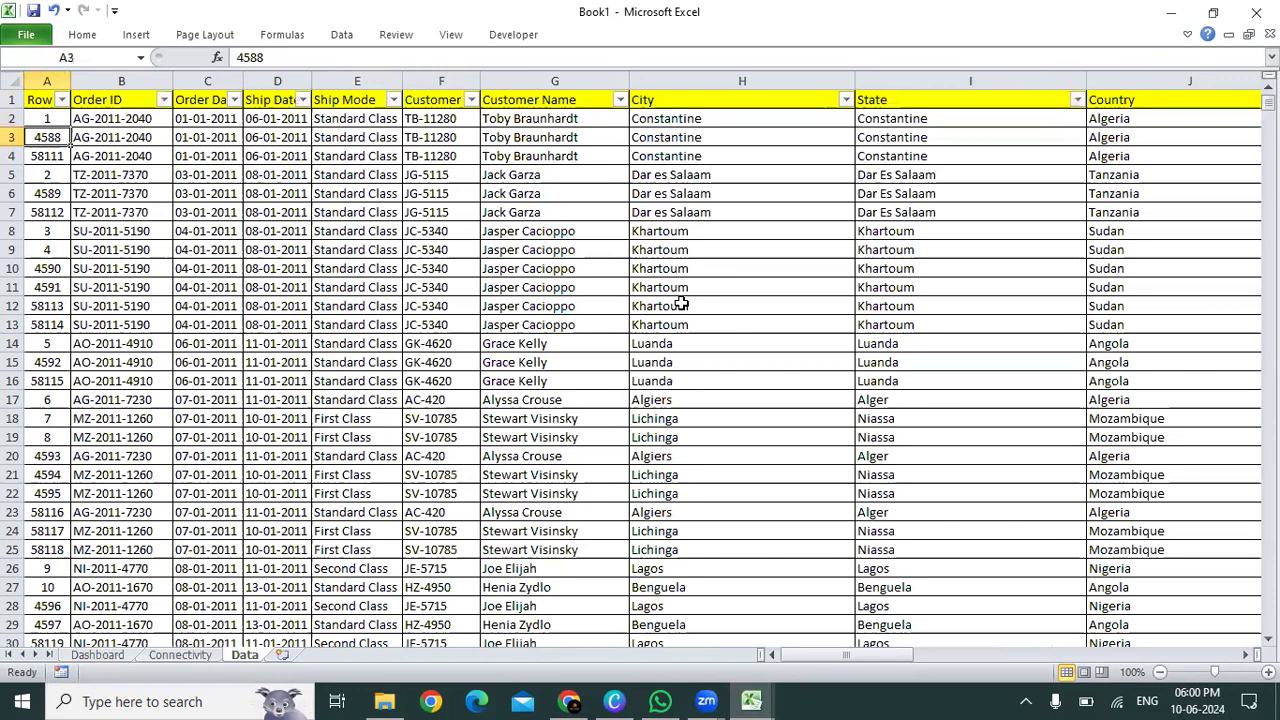
# - Centre the region names in XEV2:XEV14 on the Connectivity sheet
pyautogui.click(203, 656)
pyautogui.click(629, 393)
pyautogui.press('Right')
pyautogui.press('Right')
pyautogui.press('Right')
pyautogui.press('Right')
pyautogui.press('Right')
pyautogui.press('Right')
pyautogui.press('Right')
pyautogui.press('Up')
pyautogui.press('Up')
pyautogui.press('Up')
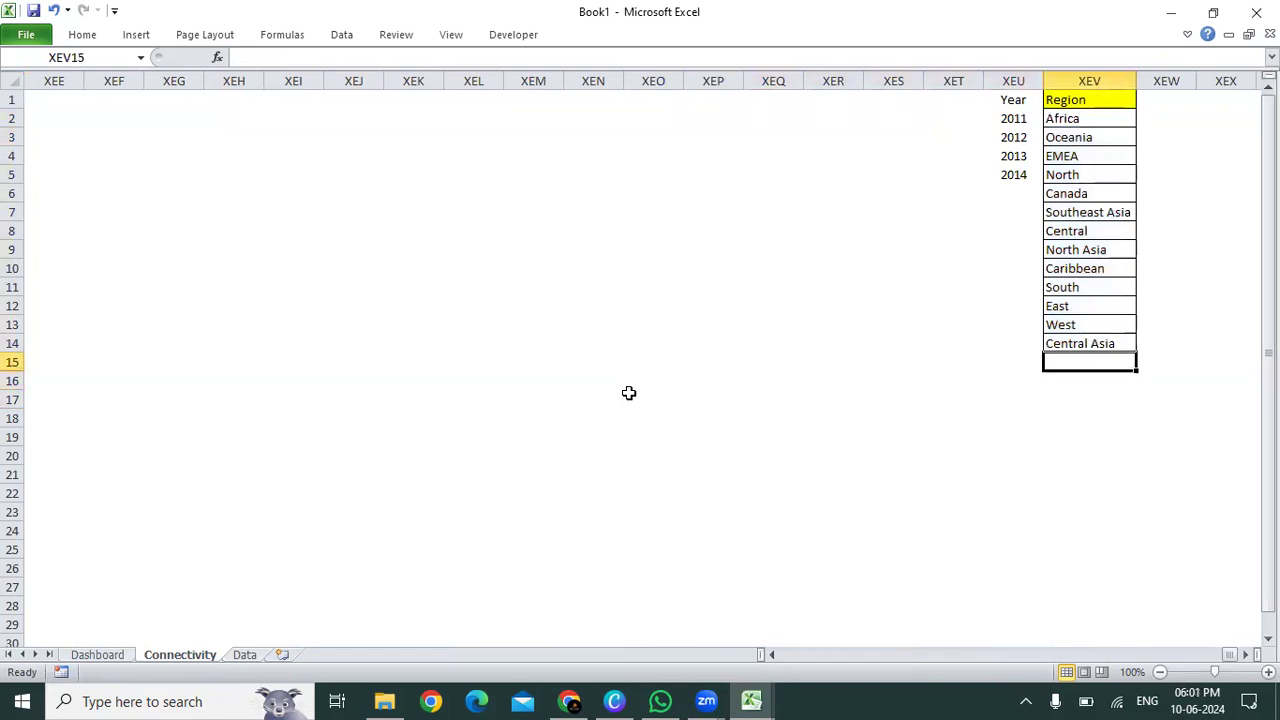
pyautogui.hotkey('ctrl', 'Up')
pyautogui.press('Down')
pyautogui.hotkey('ctrl', 'shift', 'Down')
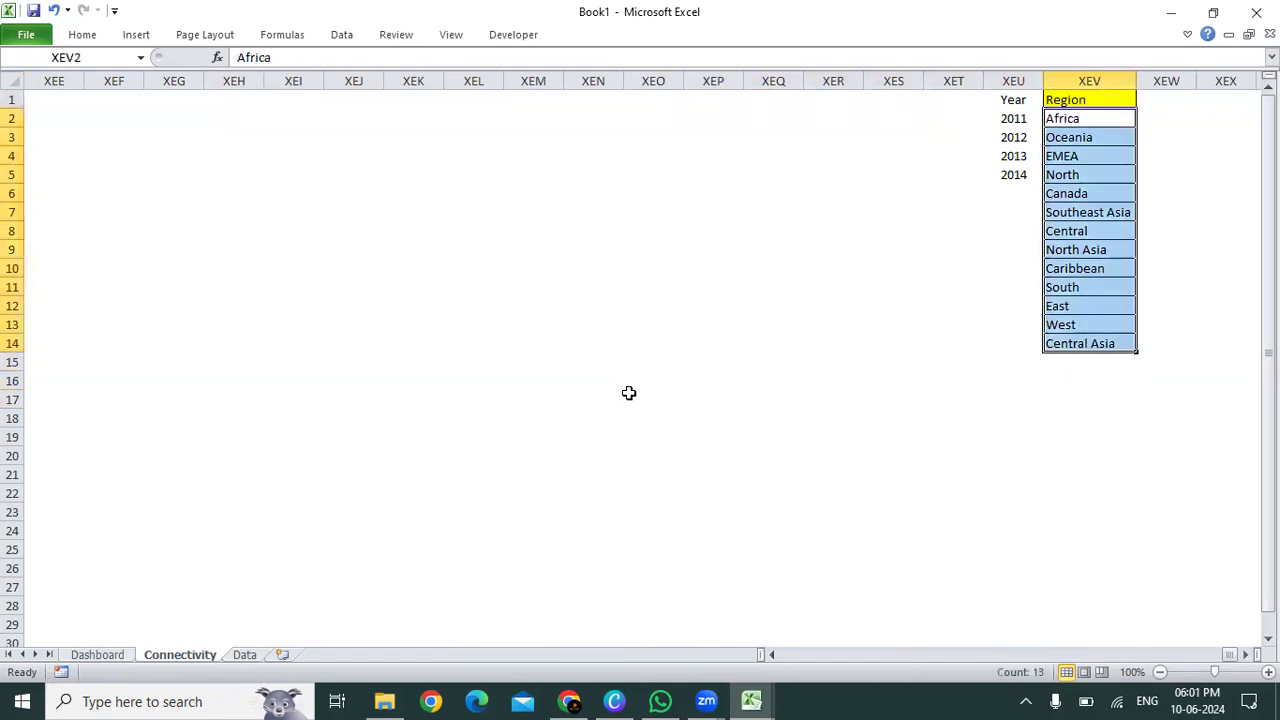
pyautogui.hotkey('alt', 'h')
pyautogui.press('a')
pyautogui.press('c')
pyautogui.press('Up')
pyautogui.press('Left')
# - Set the input range of the drop-down control on Connectivity to the year list $XEU$2:$XEU$5
pyautogui.hotkey('ctrl', 'Home')
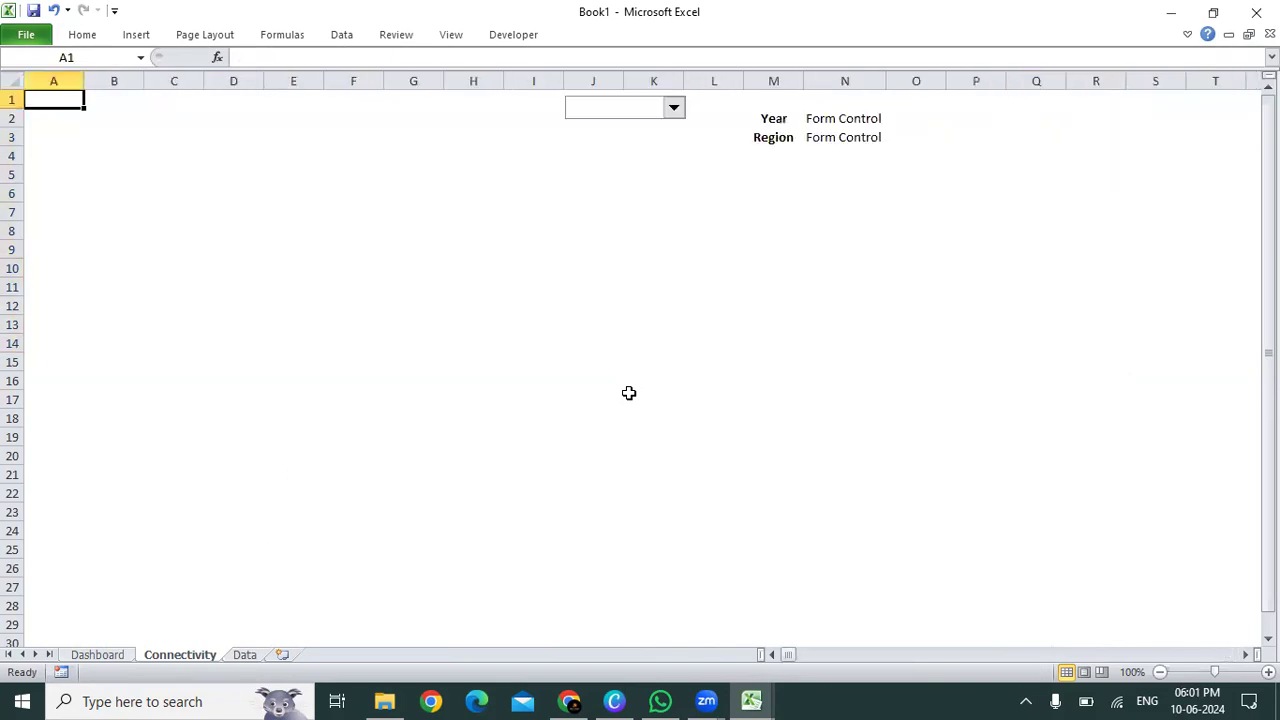
pyautogui.rightClick(609, 100)
pyautogui.click(552, 244)
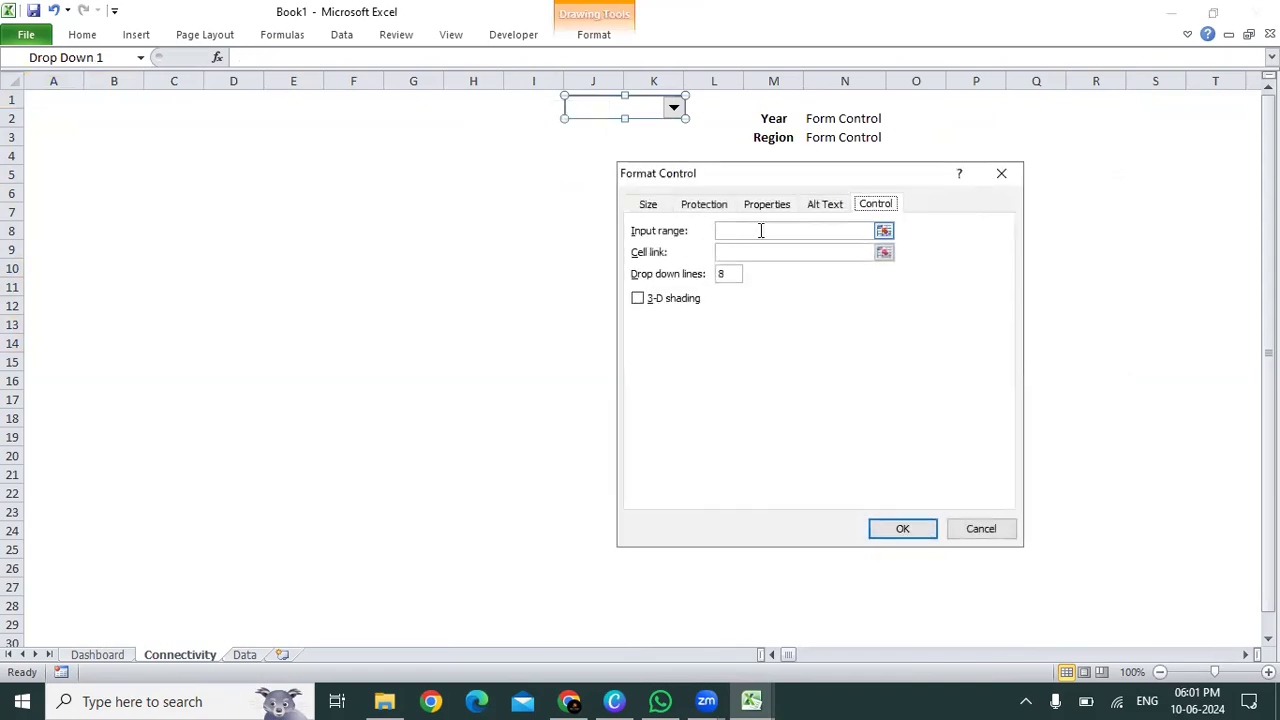
pyautogui.click(884, 234)
pyautogui.click(884, 234)
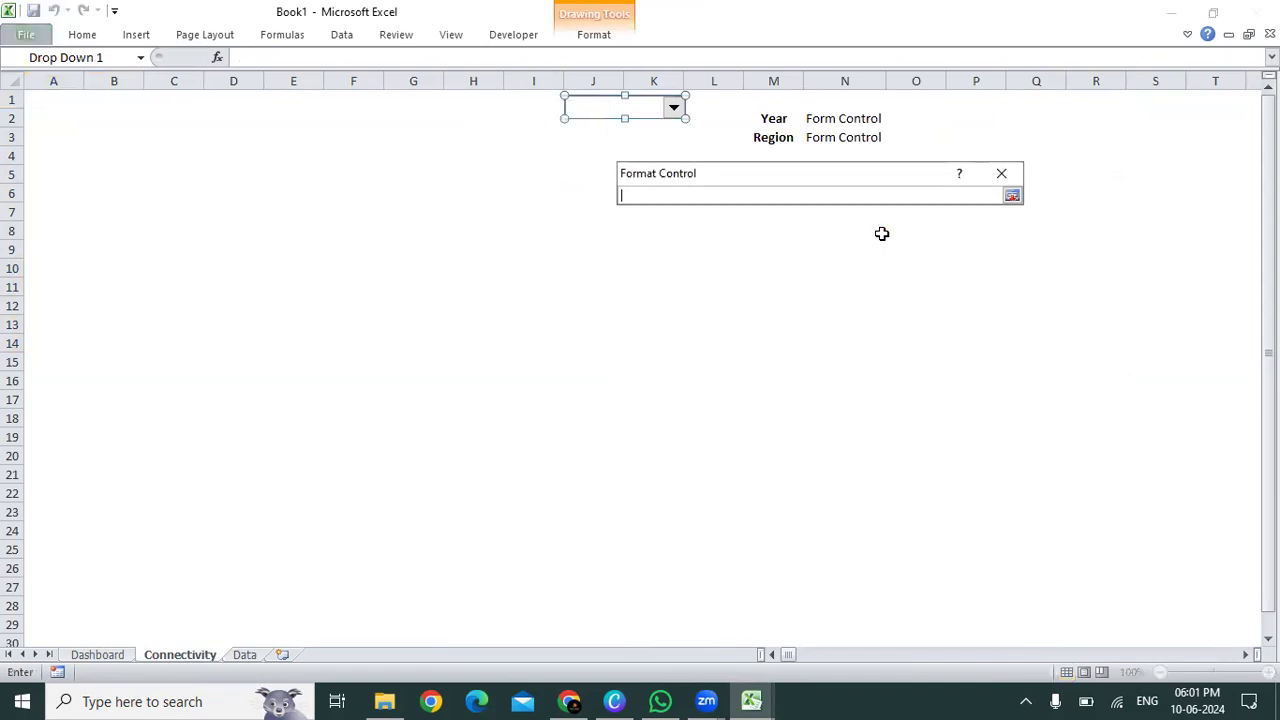
pyautogui.click(1006, 117)
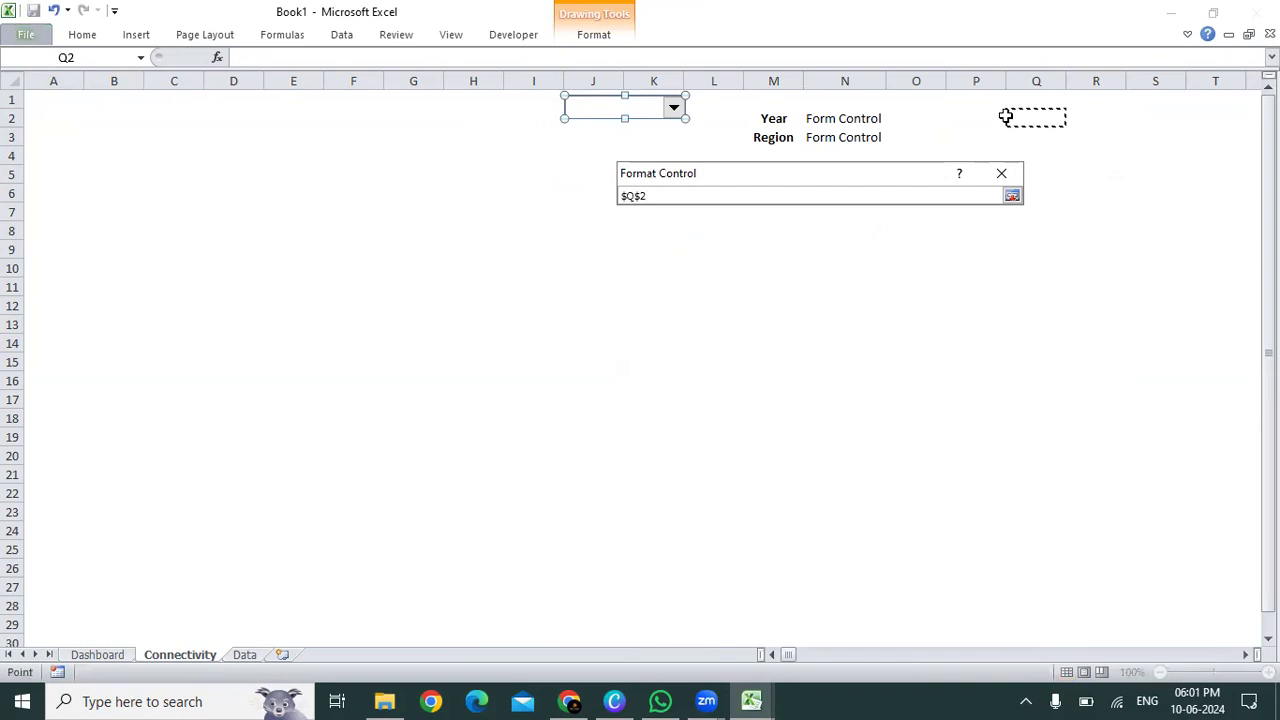
pyautogui.click(1114, 117)
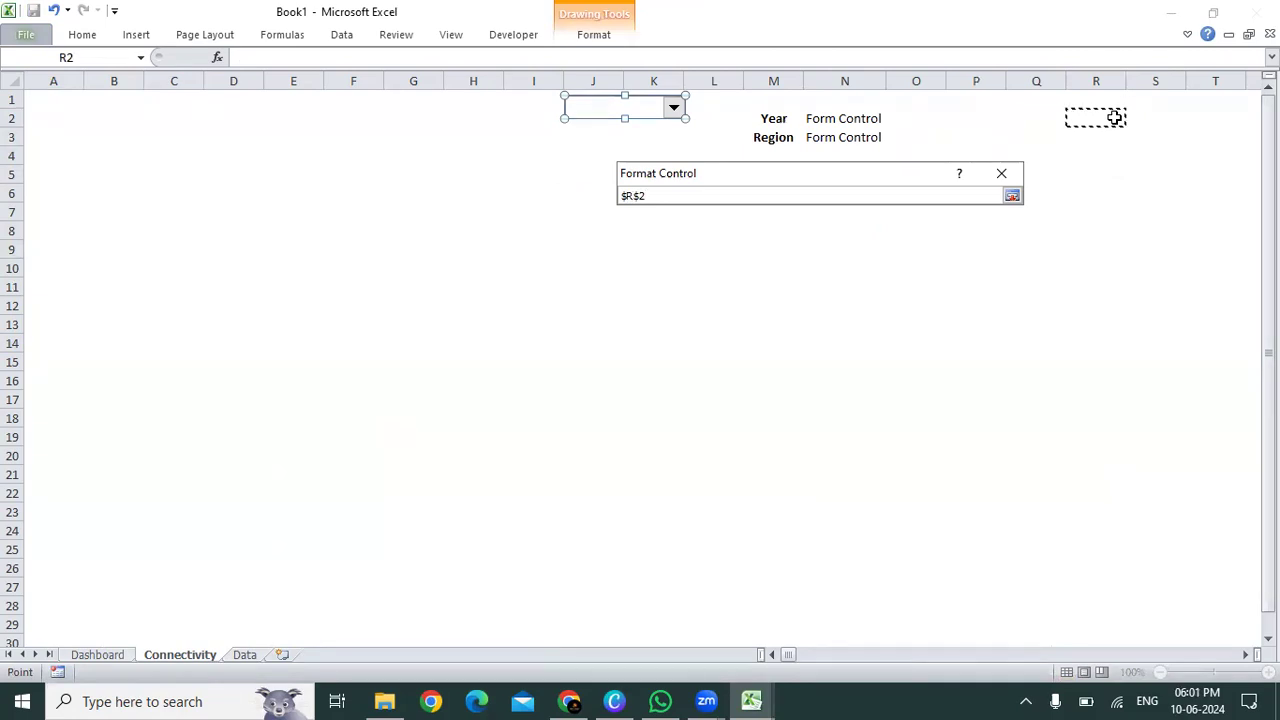
pyautogui.click(787, 656)
pyautogui.moveTo(787, 656); pyautogui.dragTo(1245, 668)
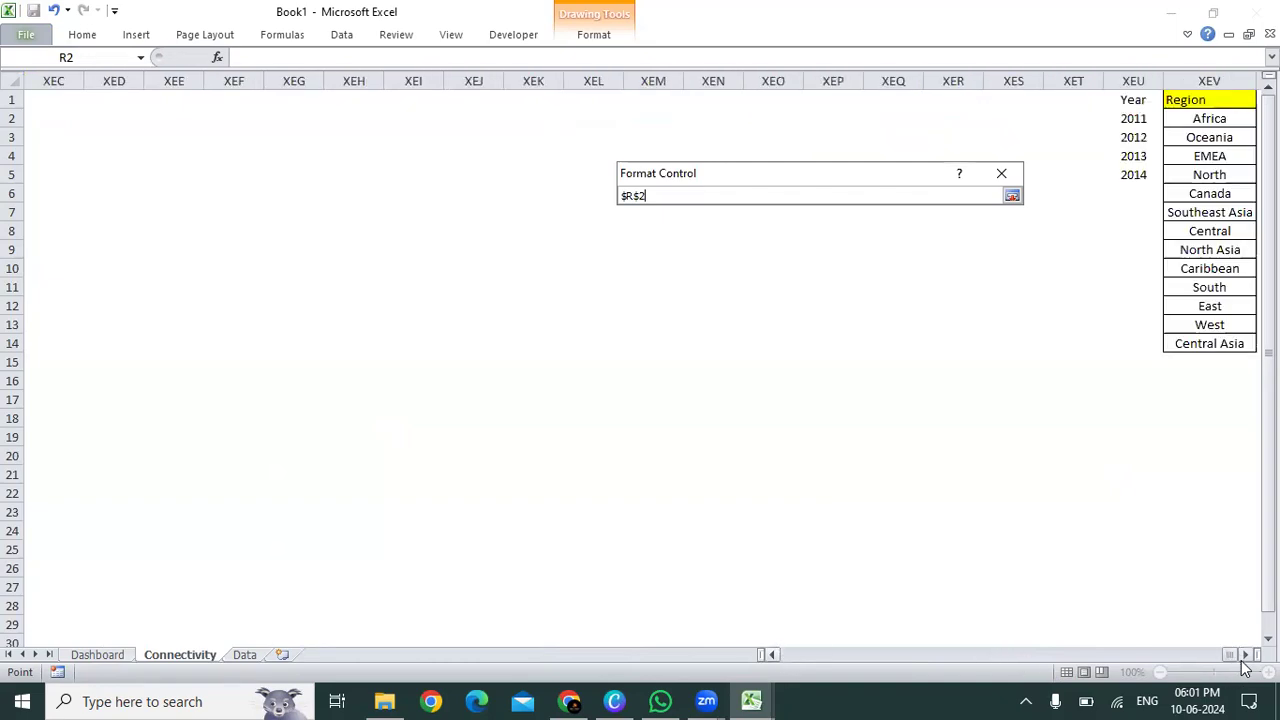
pyautogui.moveTo(1125, 119); pyautogui.dragTo(1131, 175)
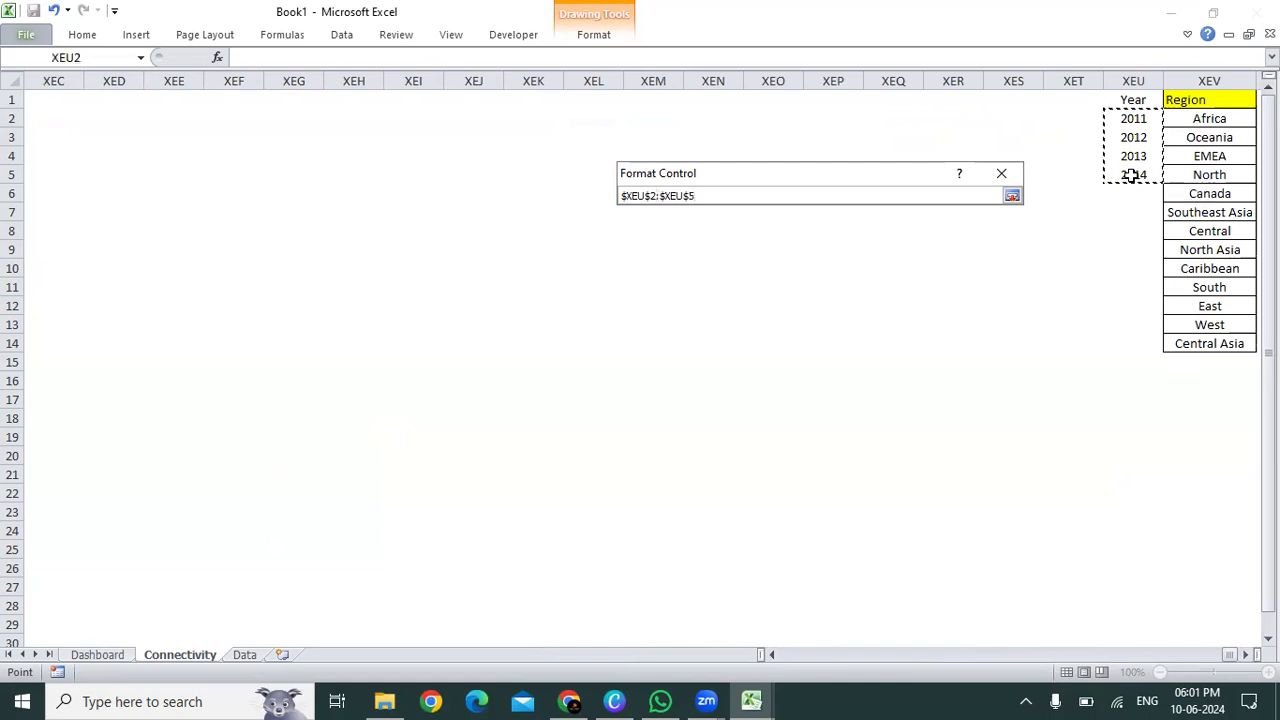
pyautogui.press('Return')
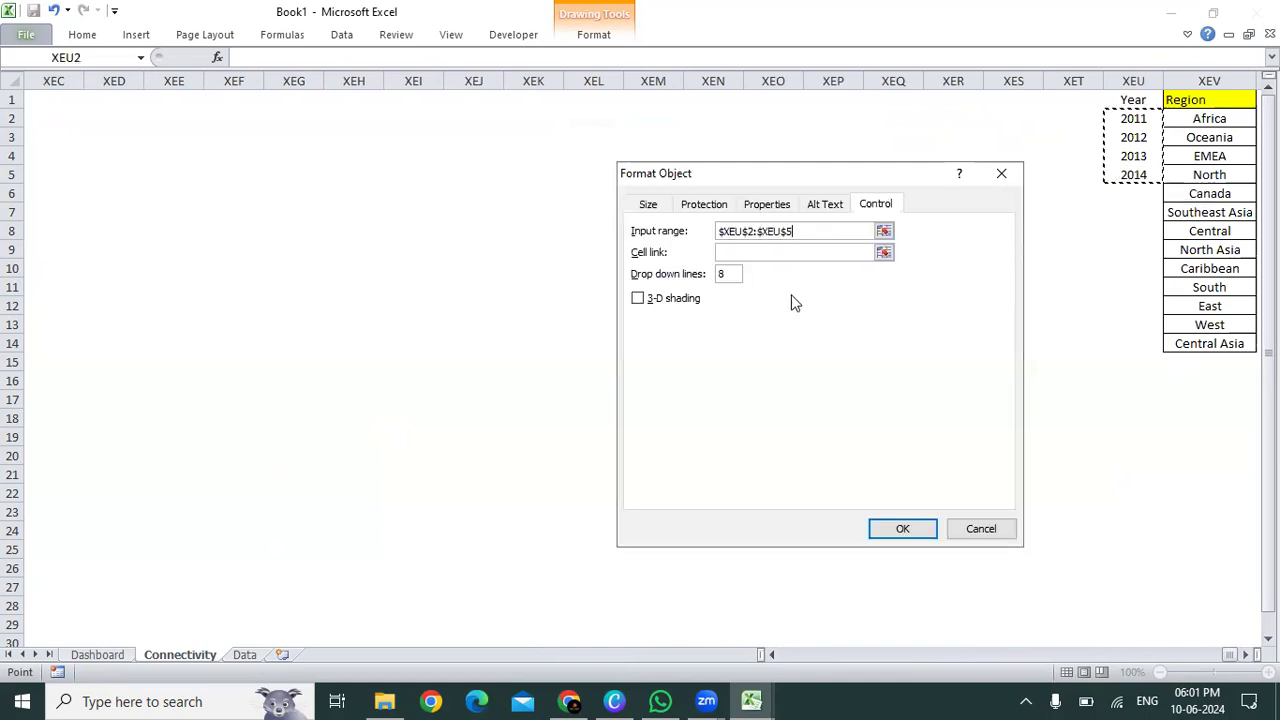
# - Link the year drop-down control to cell $I$1 and apply the control settings
pyautogui.click(884, 253)
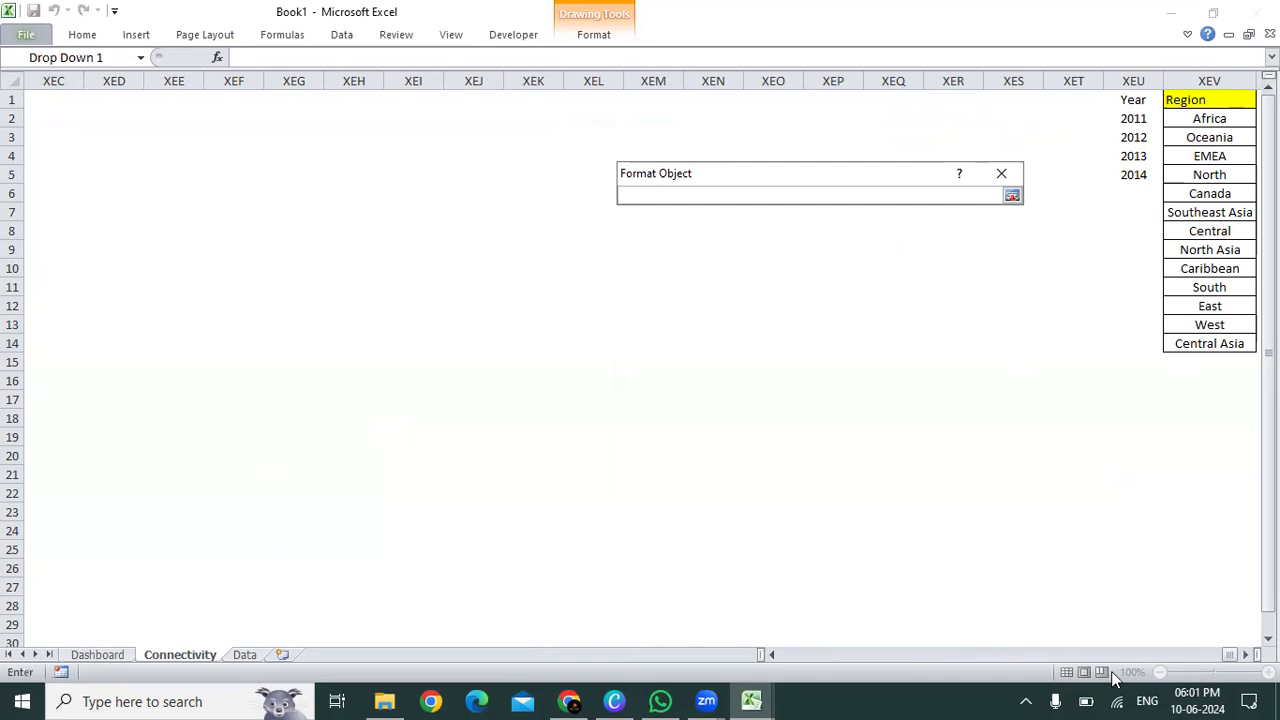
pyautogui.moveTo(1235, 655); pyautogui.dragTo(705, 666)
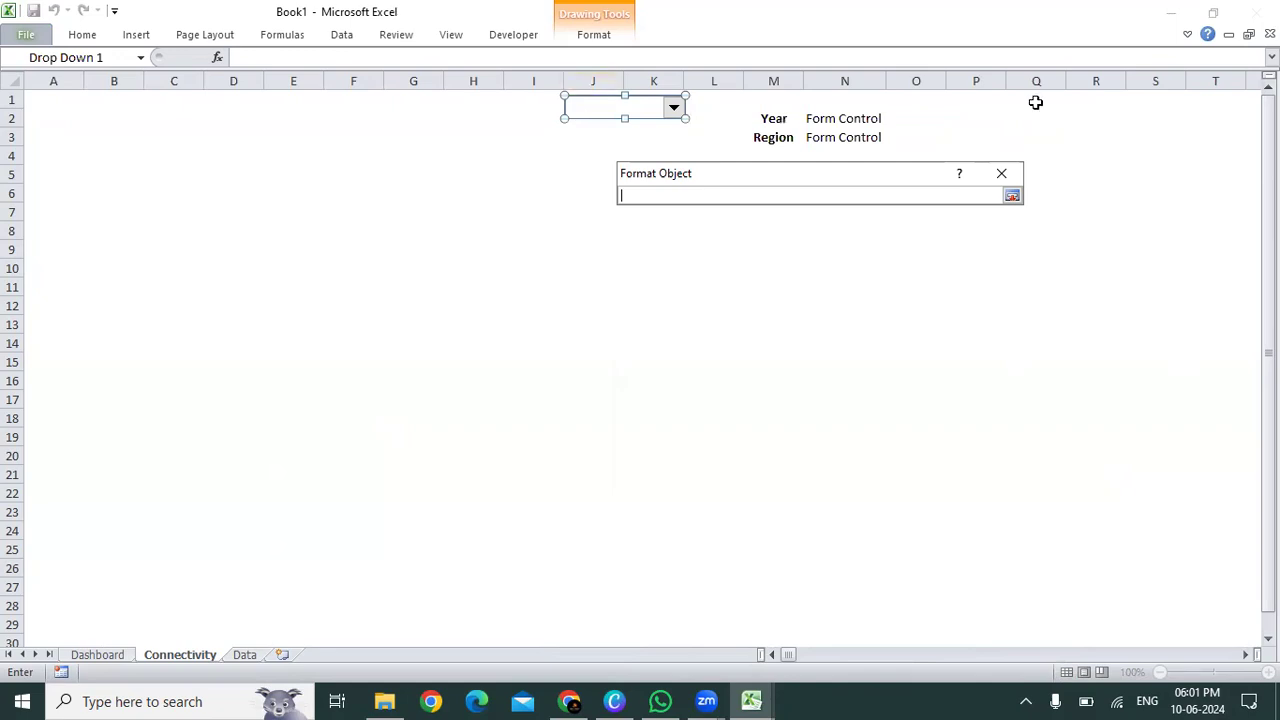
pyautogui.click(530, 105)
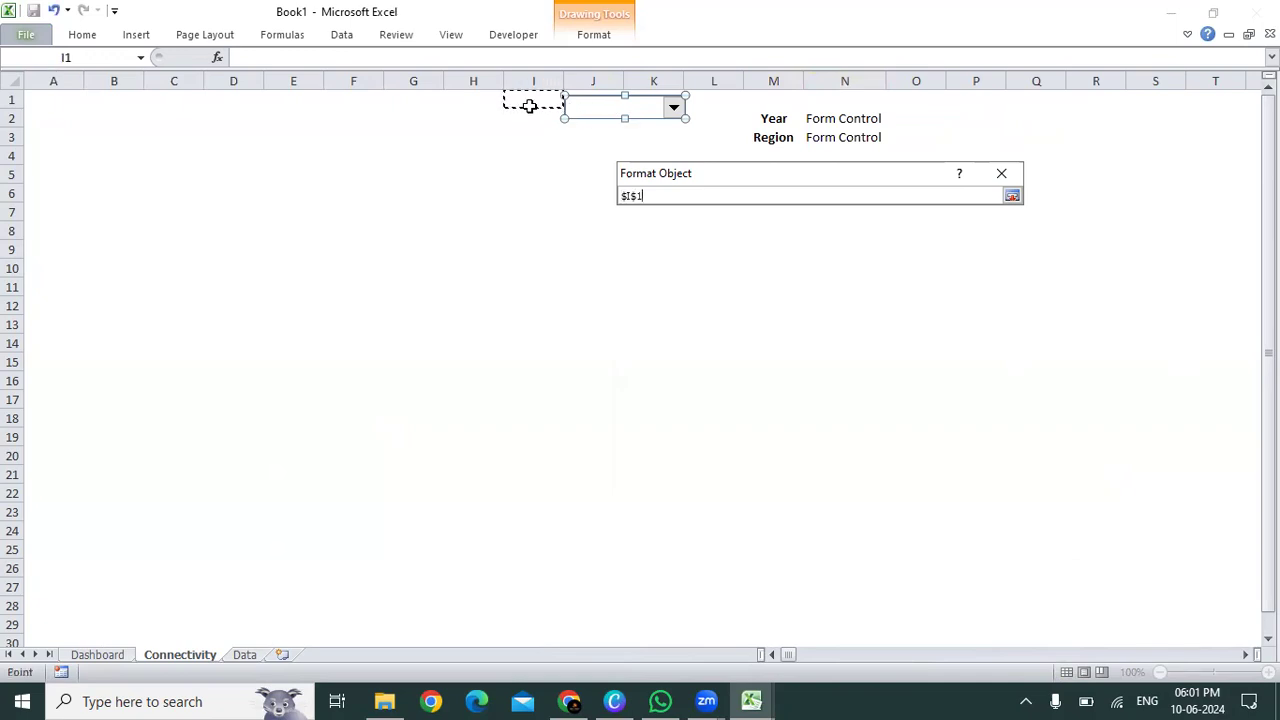
pyautogui.press('Return')
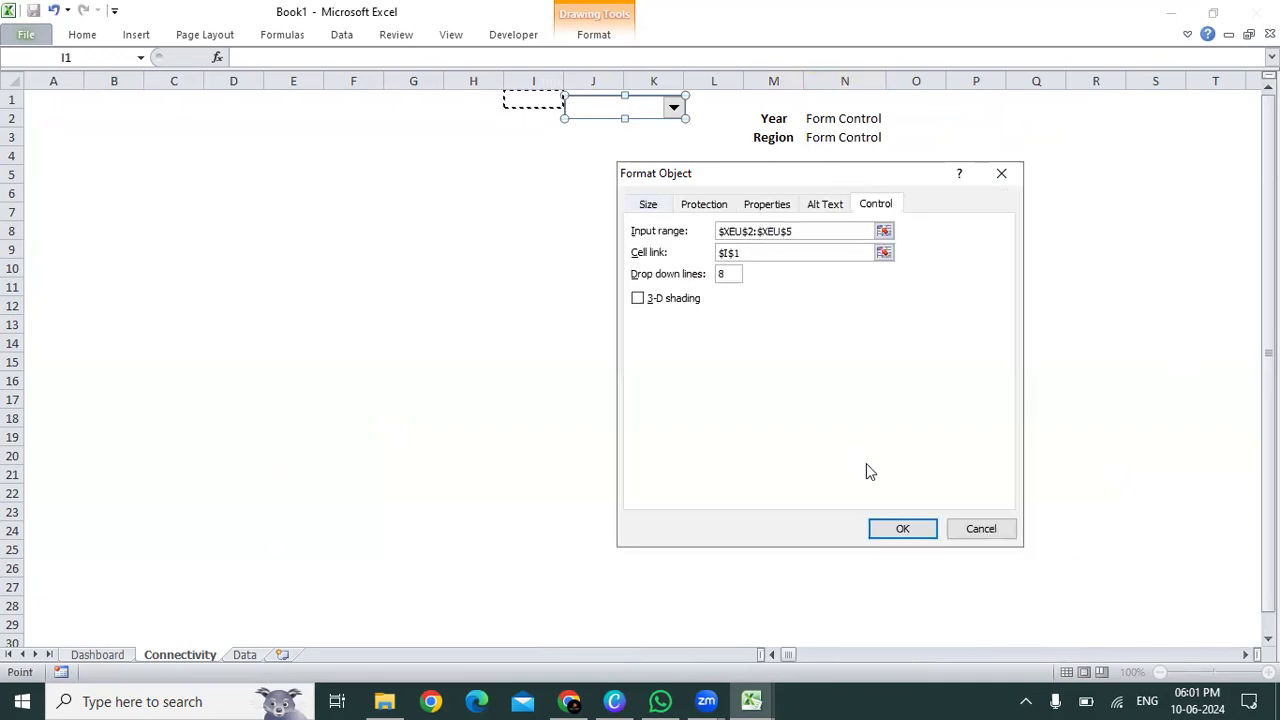
pyautogui.click(903, 528)
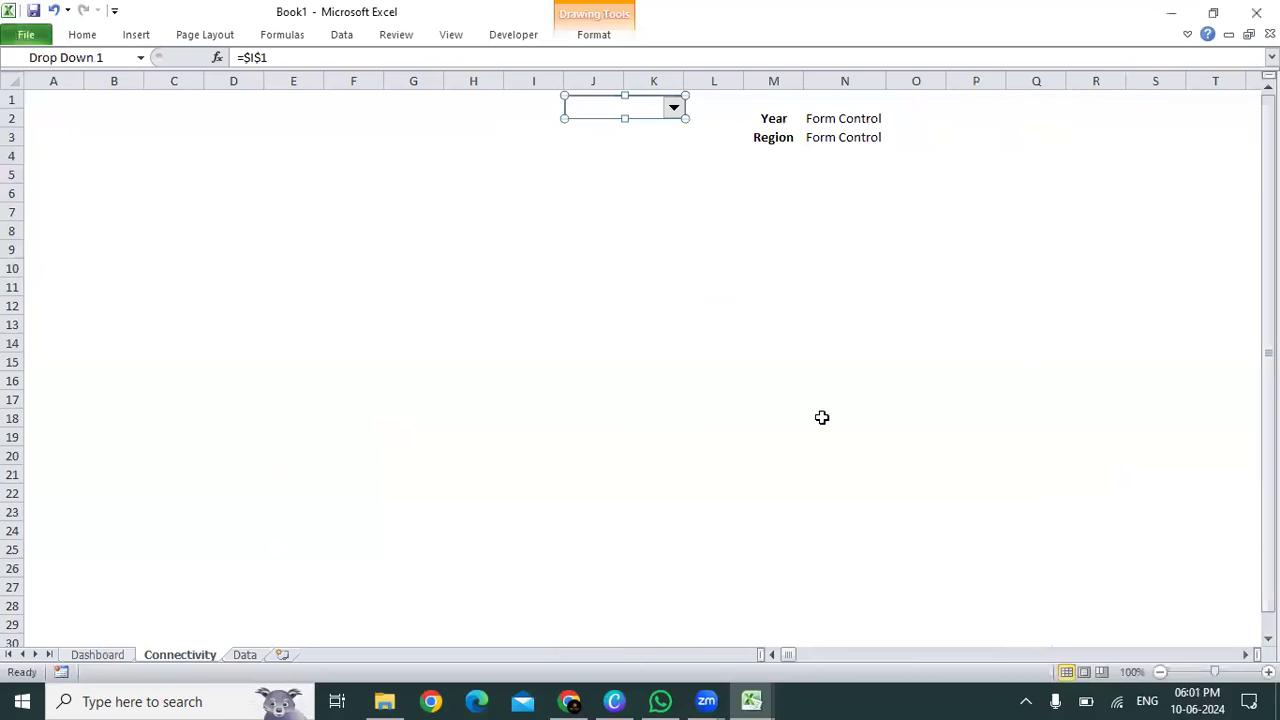
# - Choose 2011 in the year drop-down control
pyautogui.click(646, 266)
pyautogui.click(672, 110)
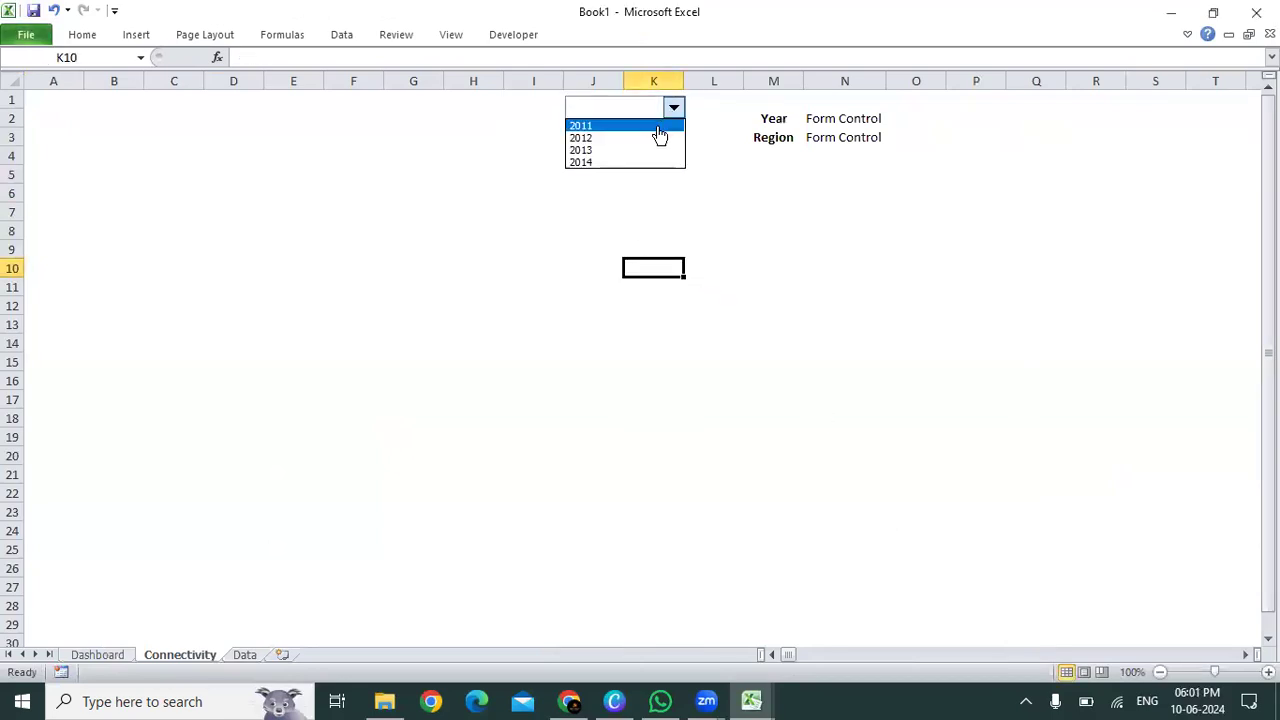
pyautogui.click(657, 125)
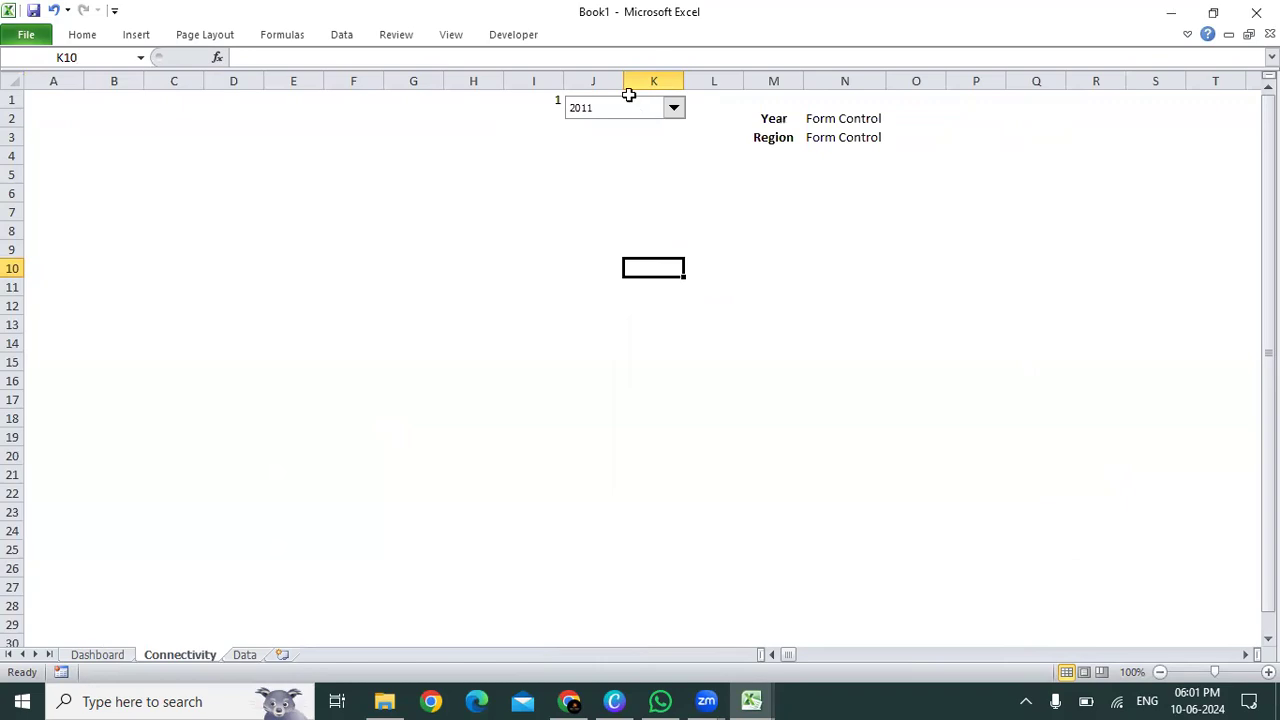
# - Shift the year drop-down slightly away from column I and centre the linked value in I1
pyautogui.rightClick(630, 109)
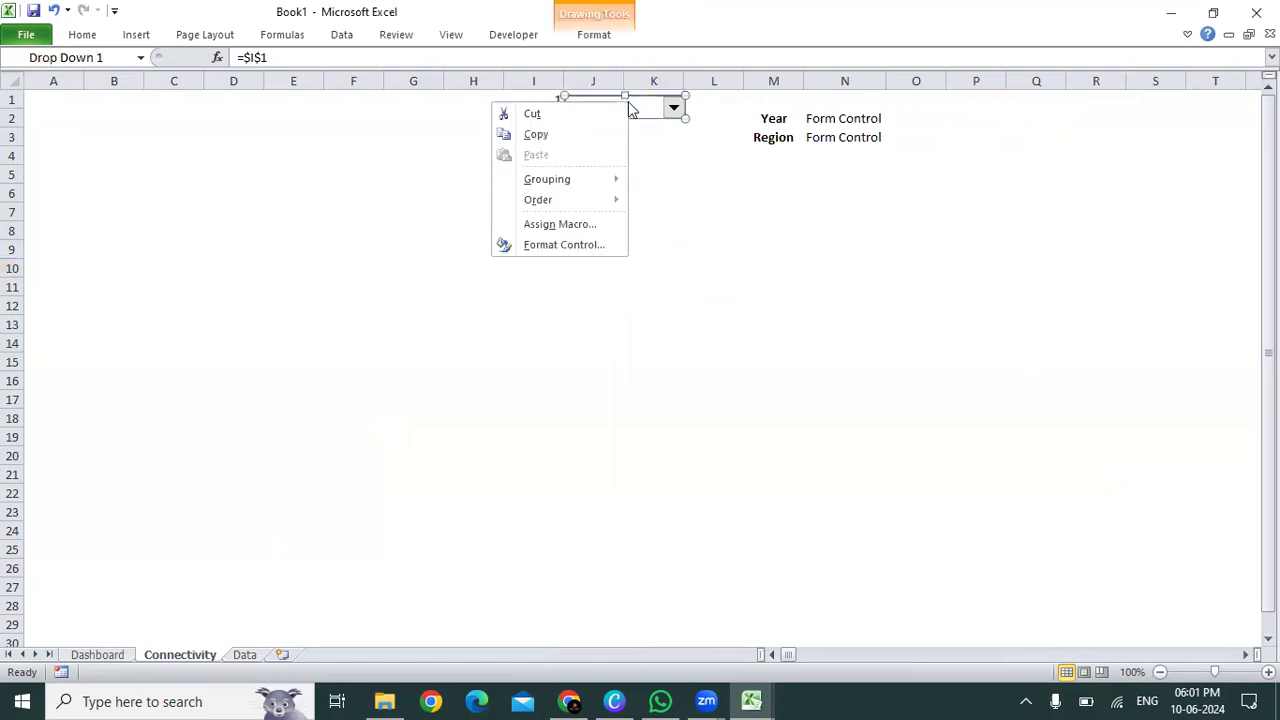
pyautogui.click(630, 109)
pyautogui.moveTo(631, 106)
pyautogui.mouseDown()
pyautogui.moveTo(657, 106)
pyautogui.moveTo(640, 106)
pyautogui.mouseUp()
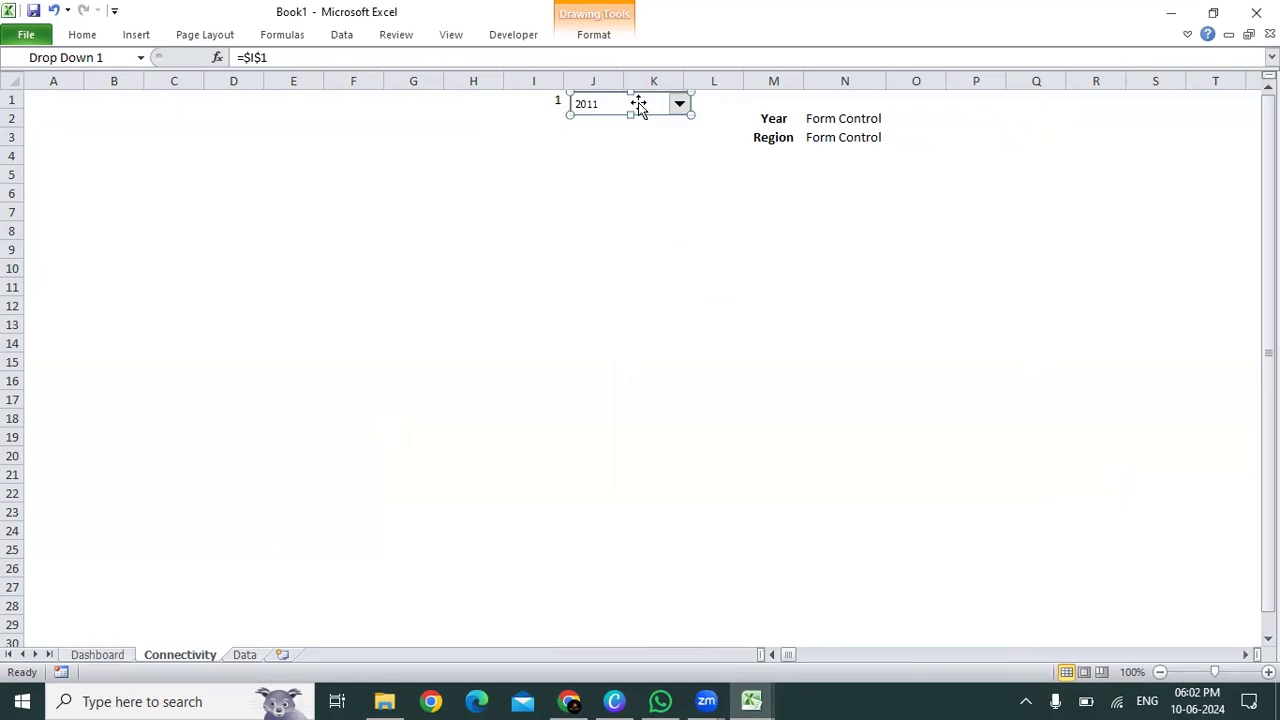
pyautogui.click(550, 131)
pyautogui.click(537, 100)
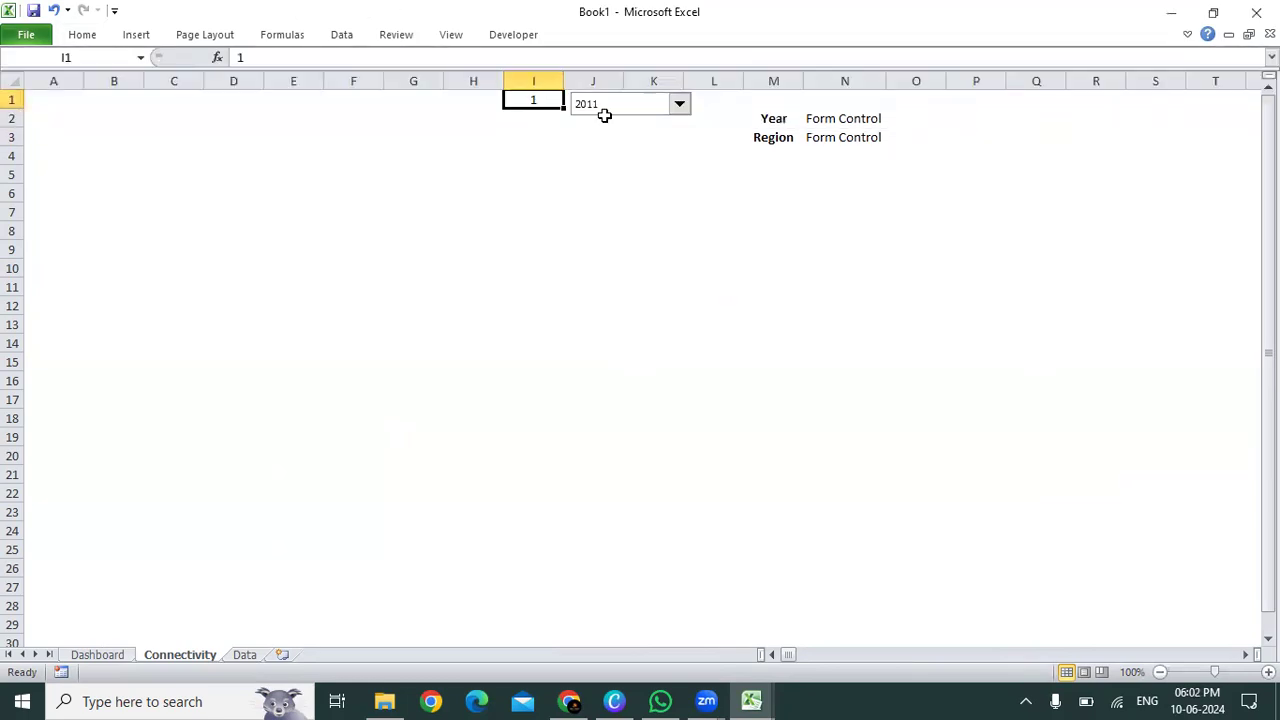
# - Test the link to I1 by choosing 2012, 2013 and 2014 in the year drop-down, then return it to 2011
pyautogui.click(689, 106)
pyautogui.click(671, 134)
pyautogui.click(680, 106)
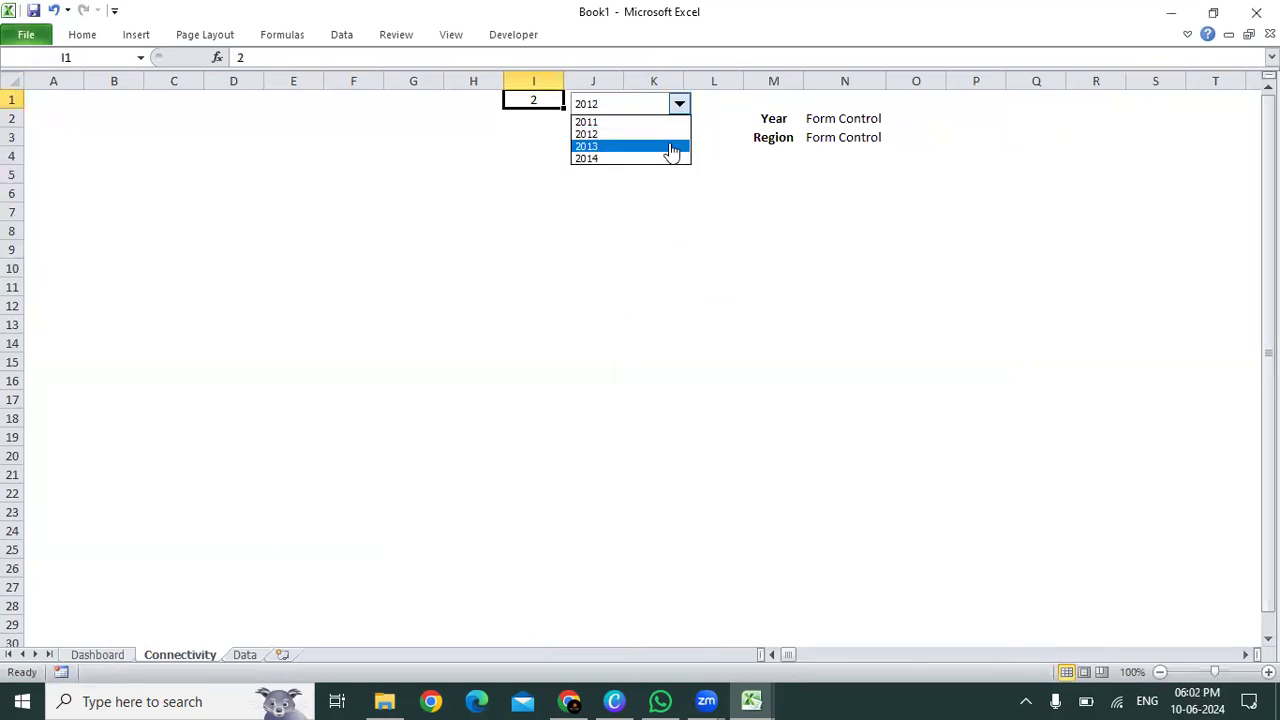
pyautogui.click(670, 146)
pyautogui.click(679, 108)
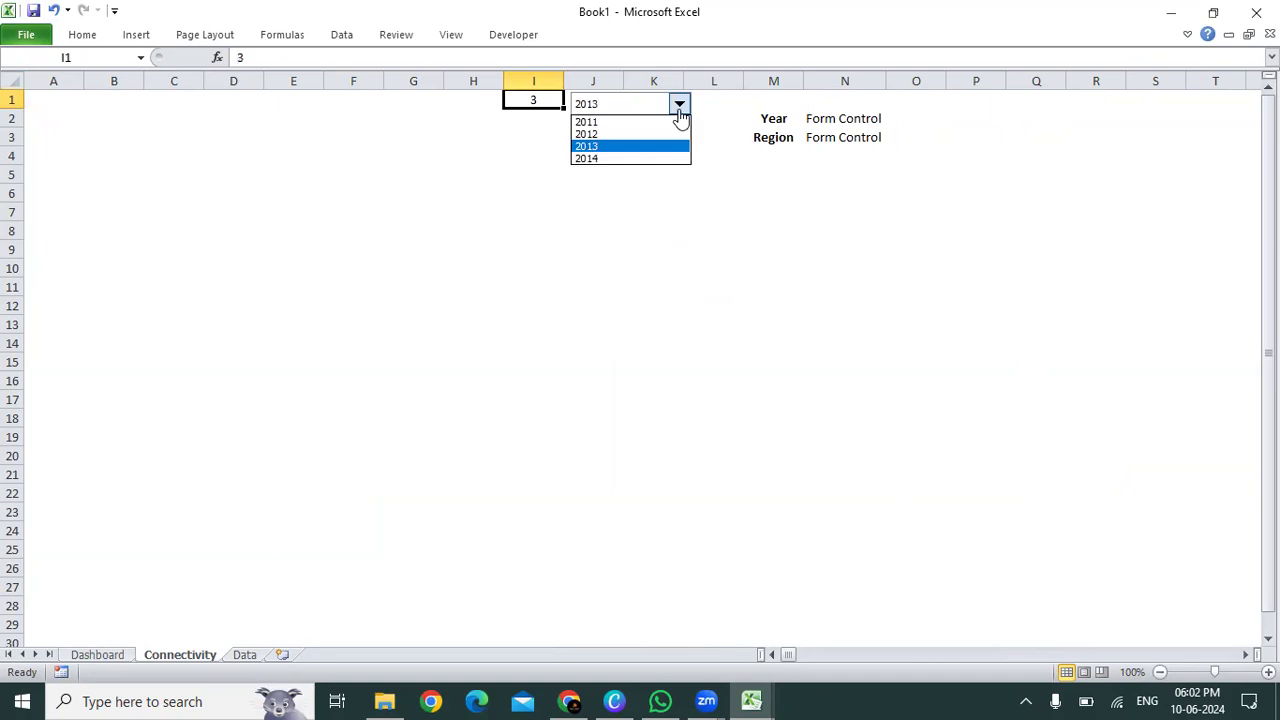
pyautogui.click(681, 160)
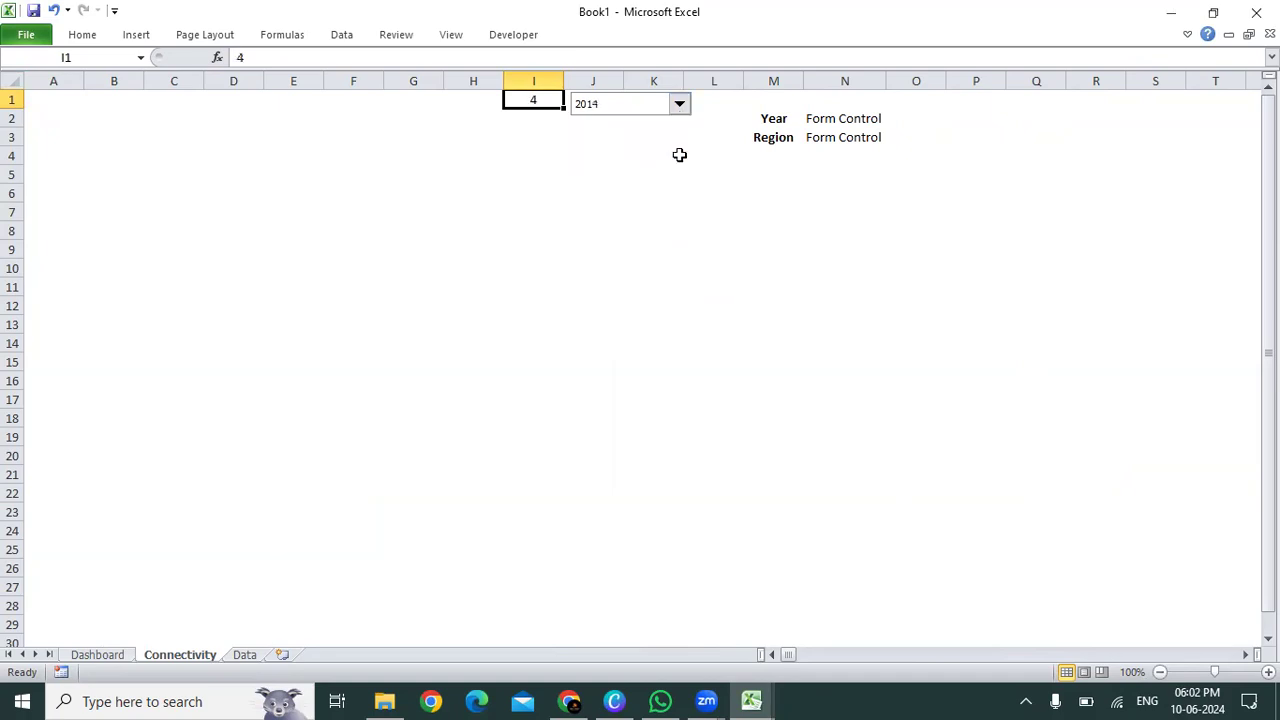
pyautogui.click(679, 104)
pyautogui.click(676, 123)
pyautogui.click(506, 158)
pyautogui.press('Up')
pyautogui.press('Up')
pyautogui.press('Up')
pyautogui.press('Home')
pyautogui.press('Down')
pyautogui.press('Down')
pyautogui.press('Down')
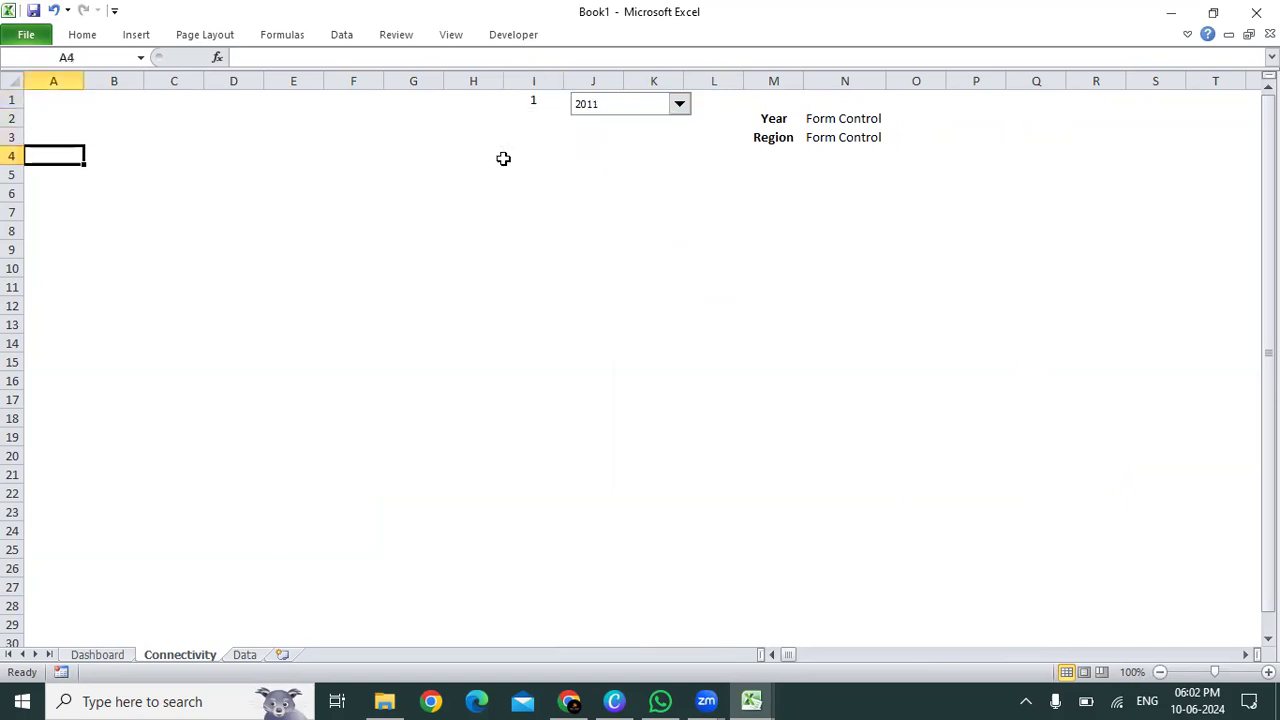
pyautogui.press('Up')
pyautogui.press('Up')
pyautogui.press('Up')
pyautogui.hotkey('ctrl', 'Right')
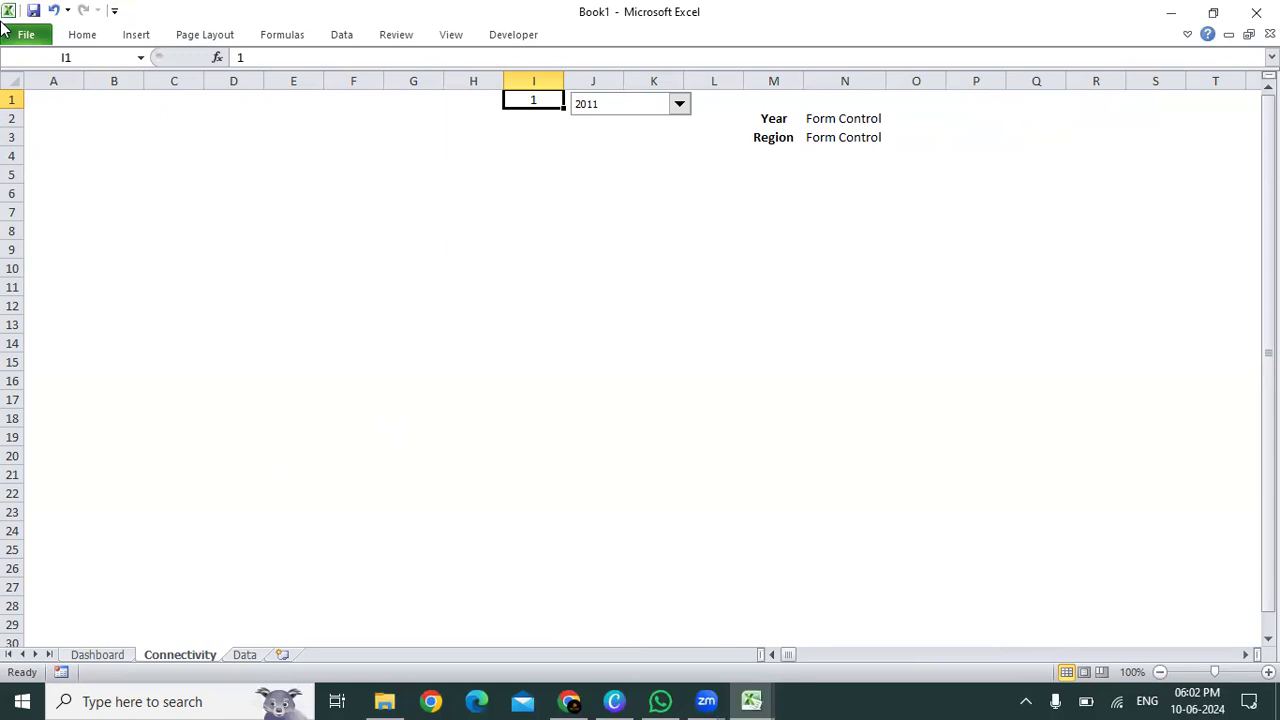
pyautogui.press('Down')
pyautogui.press('Down')
pyautogui.press('Home')
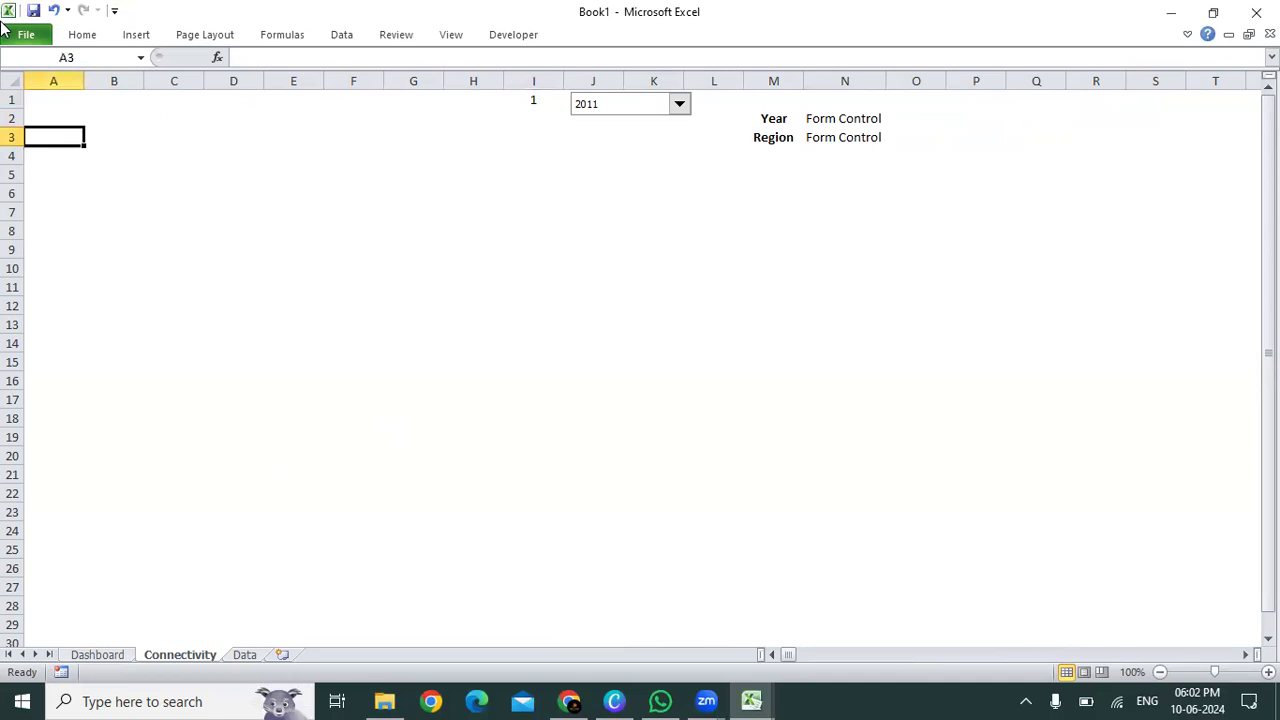
pyautogui.press('Right')
pyautogui.press('Right')
pyautogui.press('Right')
pyautogui.press('Right')
pyautogui.press('Right')
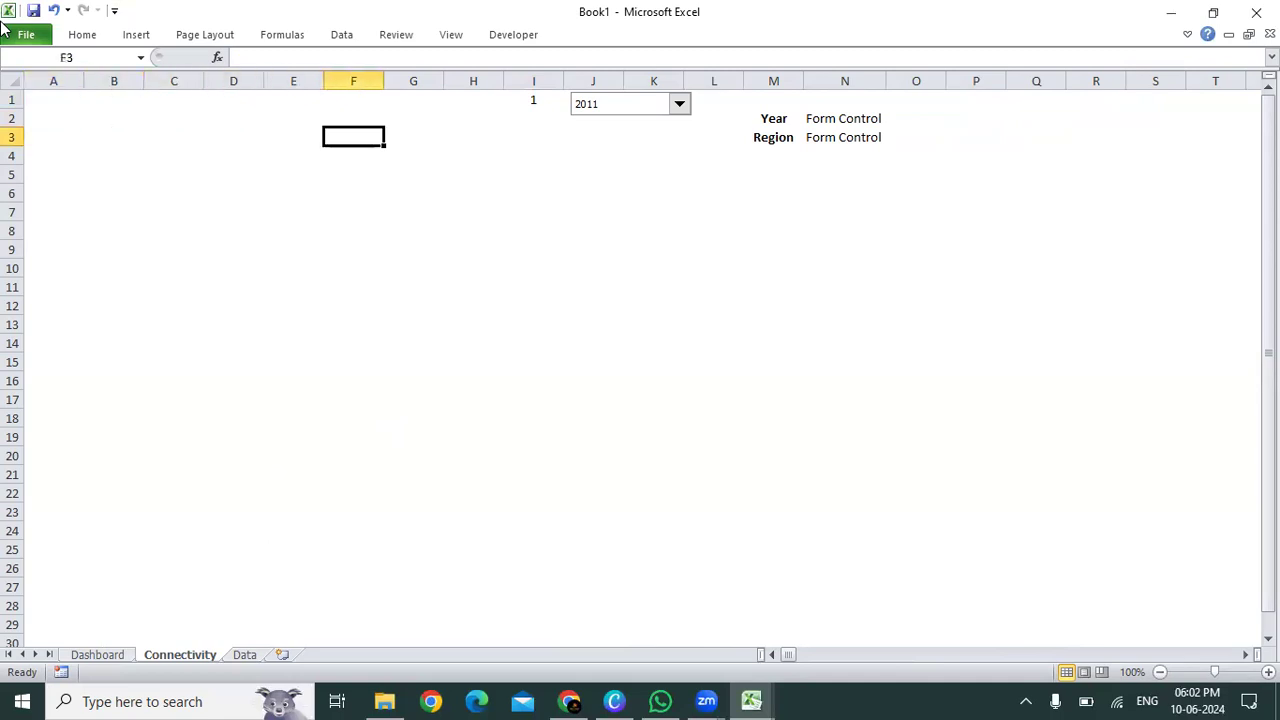
pyautogui.press('Left')
pyautogui.press('Left')
pyautogui.press('Left')
pyautogui.press('Left')
pyautogui.press('Left')
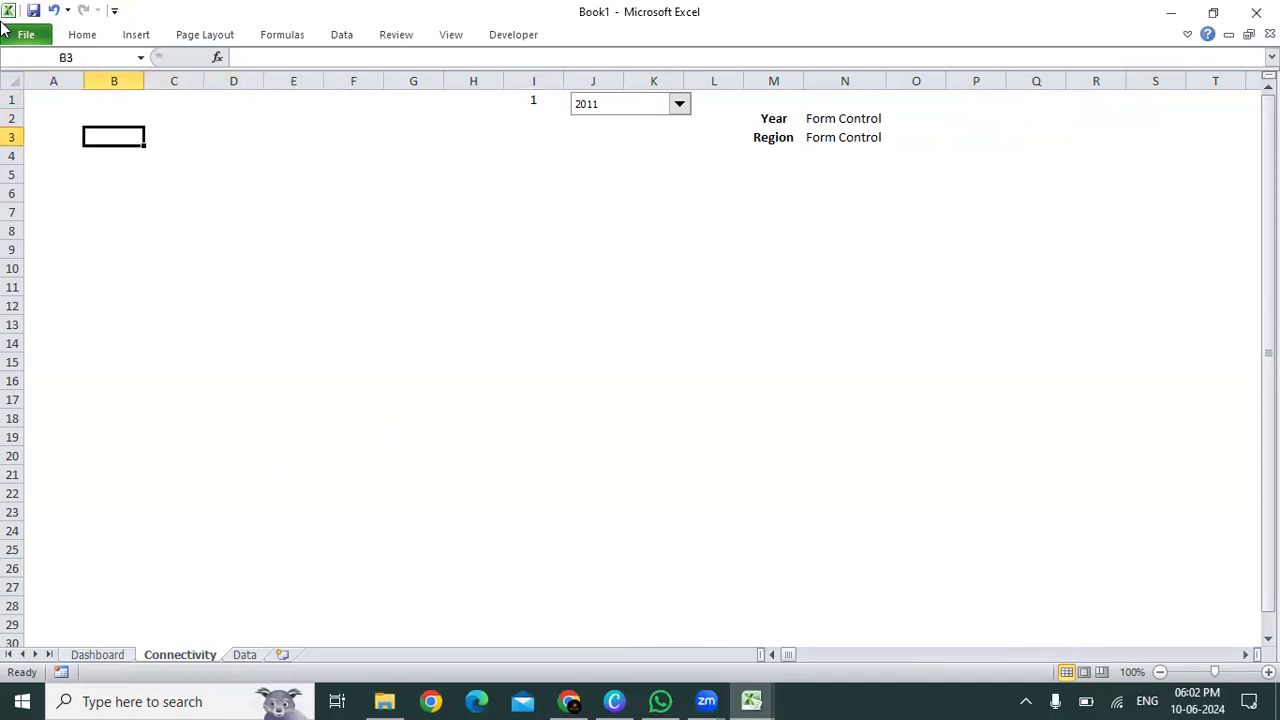
pyautogui.press('Right')
pyautogui.press('Right')
pyautogui.press('Left')
pyautogui.press('Left')
pyautogui.hotkey('shift', 'Right')
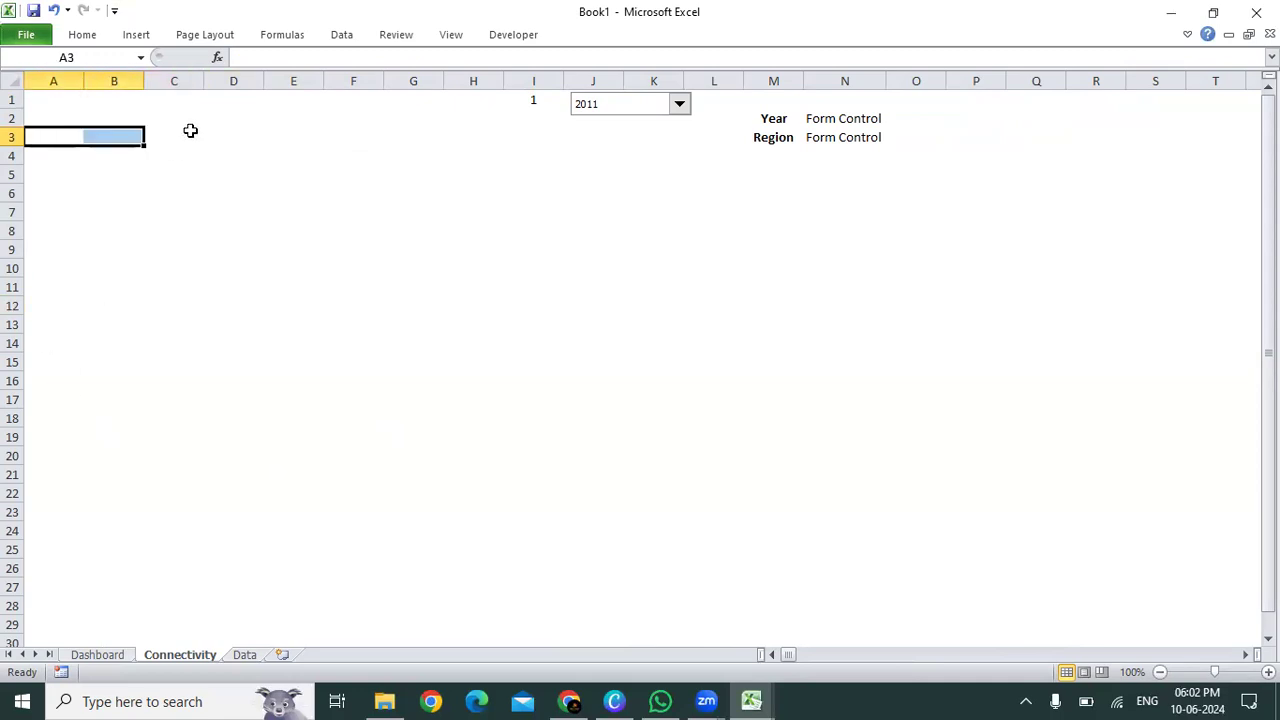
pyautogui.press('Down')
pyautogui.press('Down')
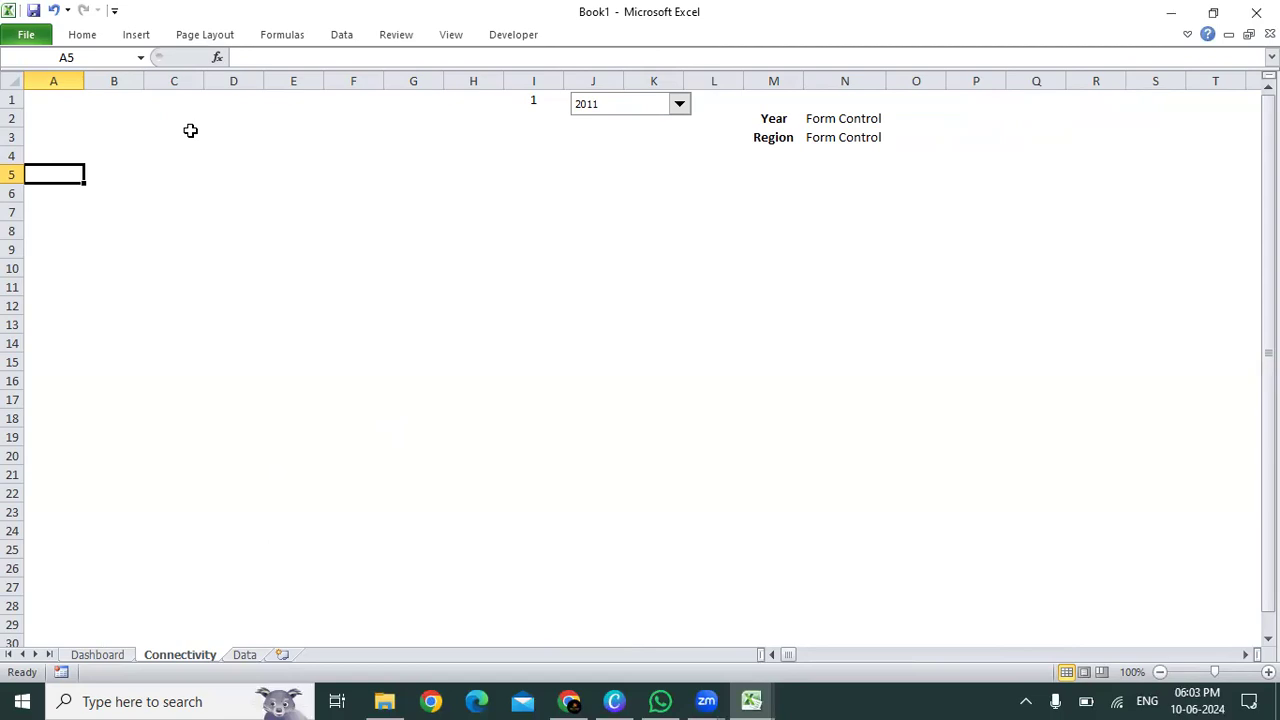
pyautogui.press('Up')
pyautogui.press('Up')
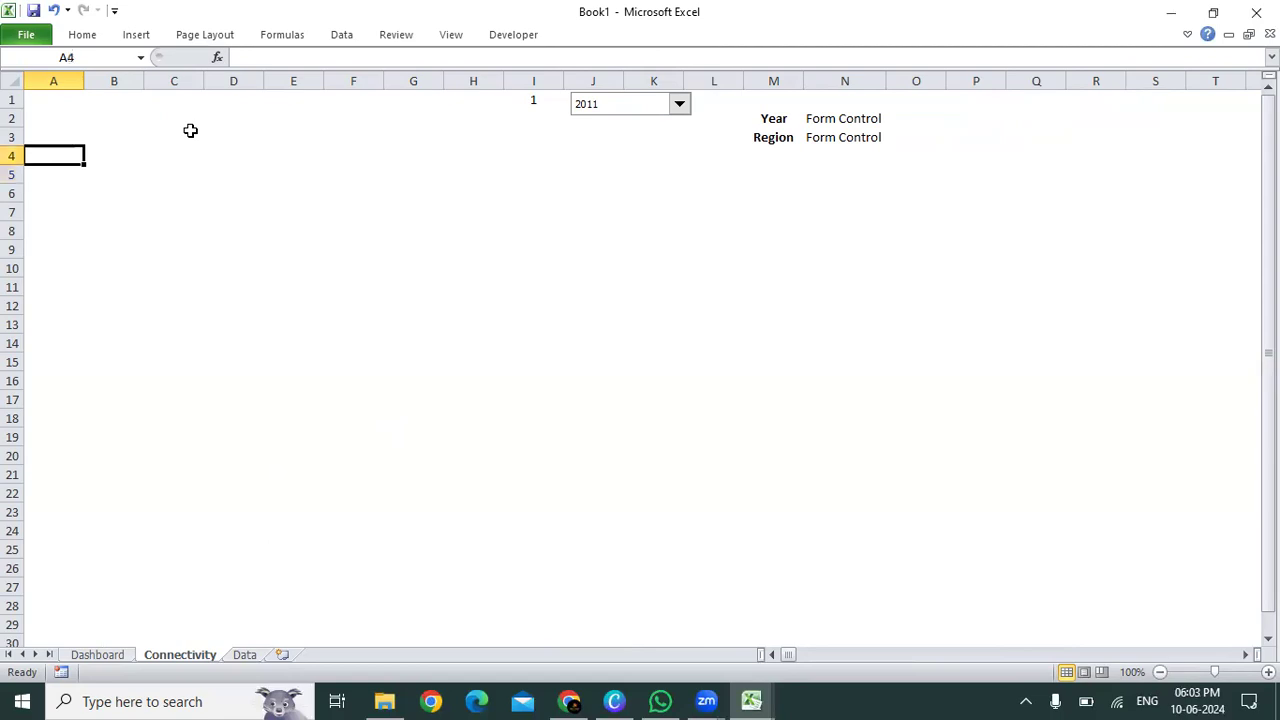
pyautogui.hotkey('shift', 'Right')
pyautogui.hotkey('shift', 'Down')
pyautogui.hotkey('shift', 'Right')
pyautogui.hotkey('shift', 'Right')
pyautogui.hotkey('shift', 'Right')
pyautogui.hotkey('shift', 'Down')
pyautogui.hotkey('shift', 'Right')
pyautogui.hotkey('shift', 'Down')
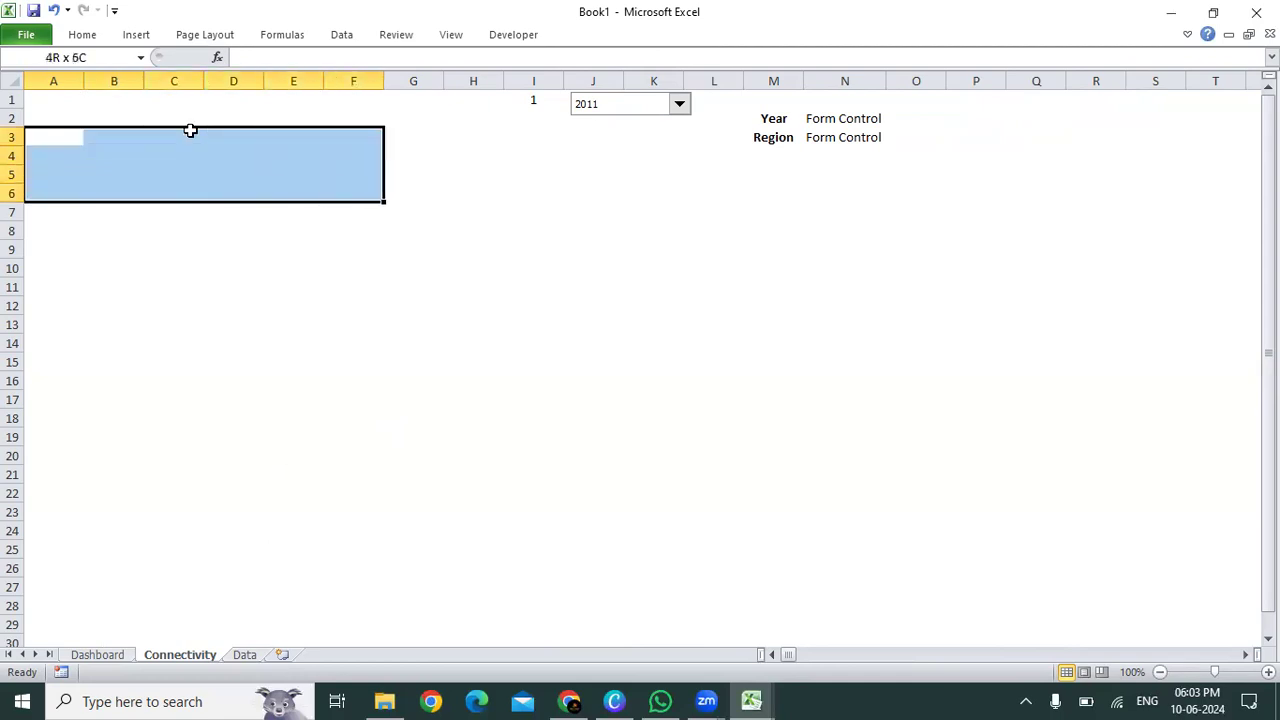
pyautogui.hotkey('shift', 'Right')
pyautogui.hotkey('shift', 'Down')
pyautogui.hotkey('shift', 'Right')
pyautogui.hotkey('shift', 'BackSpace')
pyautogui.press('Right')
pyautogui.press('Right')
pyautogui.press('Right')
pyautogui.press('Right')
pyautogui.press('Right')
pyautogui.press('Right')
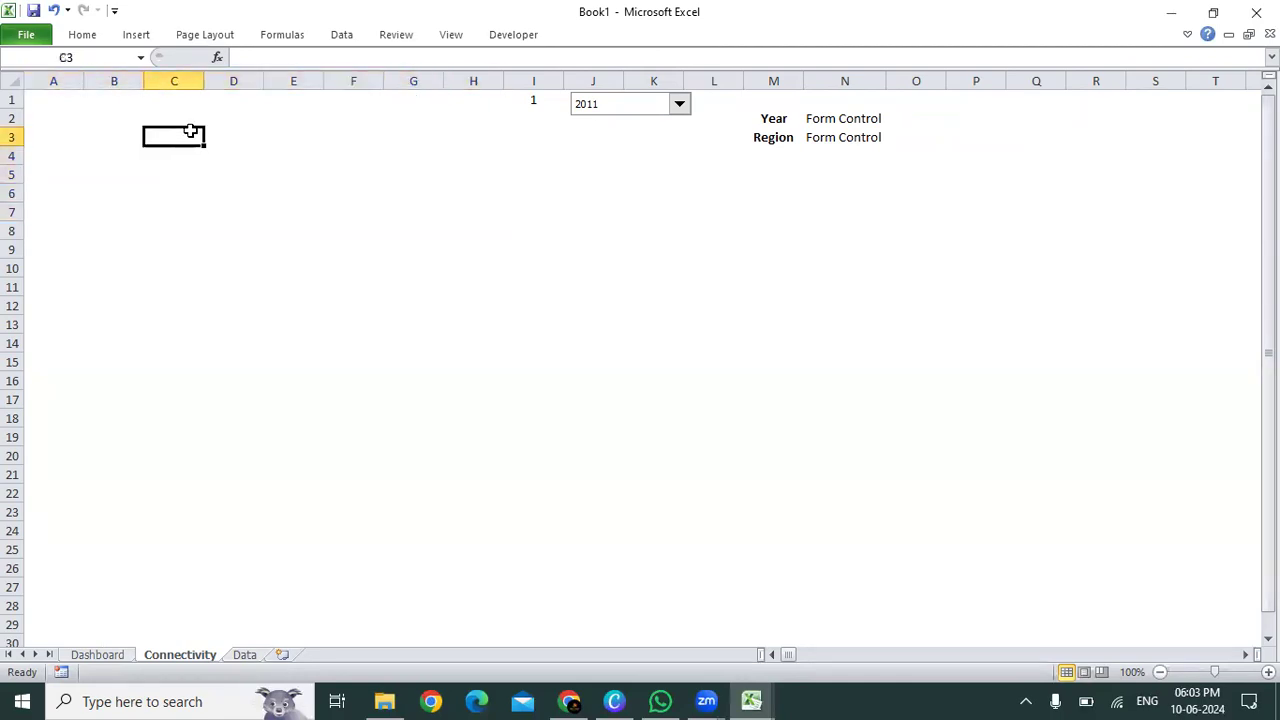
pyautogui.press('Down')
pyautogui.press('Up')
pyautogui.press('Left')
pyautogui.press('Left')
pyautogui.press('Left')
pyautogui.press('Left')
pyautogui.press('Left')
pyautogui.press('Left')
pyautogui.press('Right')
pyautogui.press('Right')
pyautogui.press('Right')
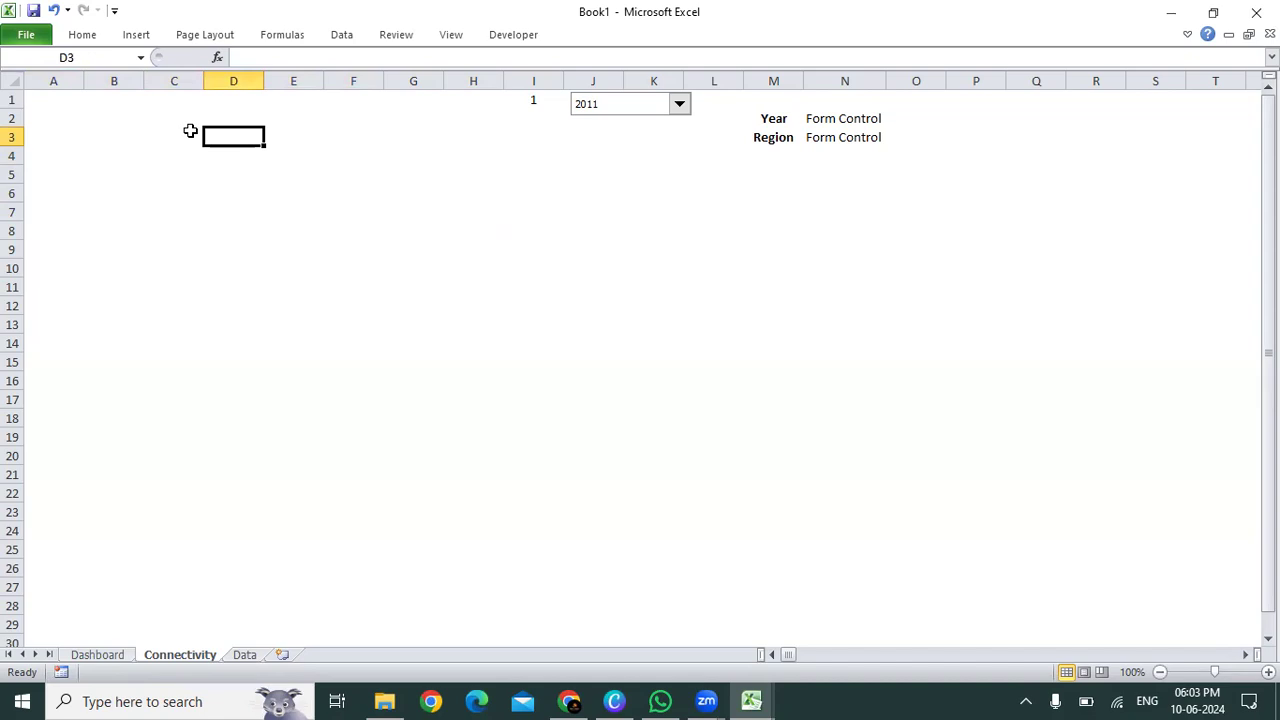
pyautogui.press('Down')
pyautogui.press('Down')
pyautogui.press('Down')
pyautogui.press('Up')
pyautogui.press('Left')
pyautogui.press('Left')
pyautogui.press('Left')
pyautogui.press('Up')
pyautogui.press('Right')
pyautogui.press('Right')
pyautogui.press('Right')
pyautogui.press('Right')
pyautogui.press('Right')
pyautogui.press('Right')
pyautogui.press('Left')
pyautogui.press('Left')
pyautogui.press('Left')
pyautogui.press('Left')
pyautogui.press('Left')
pyautogui.press('Left')
pyautogui.press('Up')
pyautogui.hotkey('shift', 'Right')
pyautogui.hotkey('shift', 'Down')
pyautogui.hotkey('shift', 'Right')
pyautogui.hotkey('shift', 'Right')
pyautogui.hotkey('shift', 'Down')
pyautogui.hotkey('shift', 'Right')
pyautogui.hotkey('shift', 'Down')
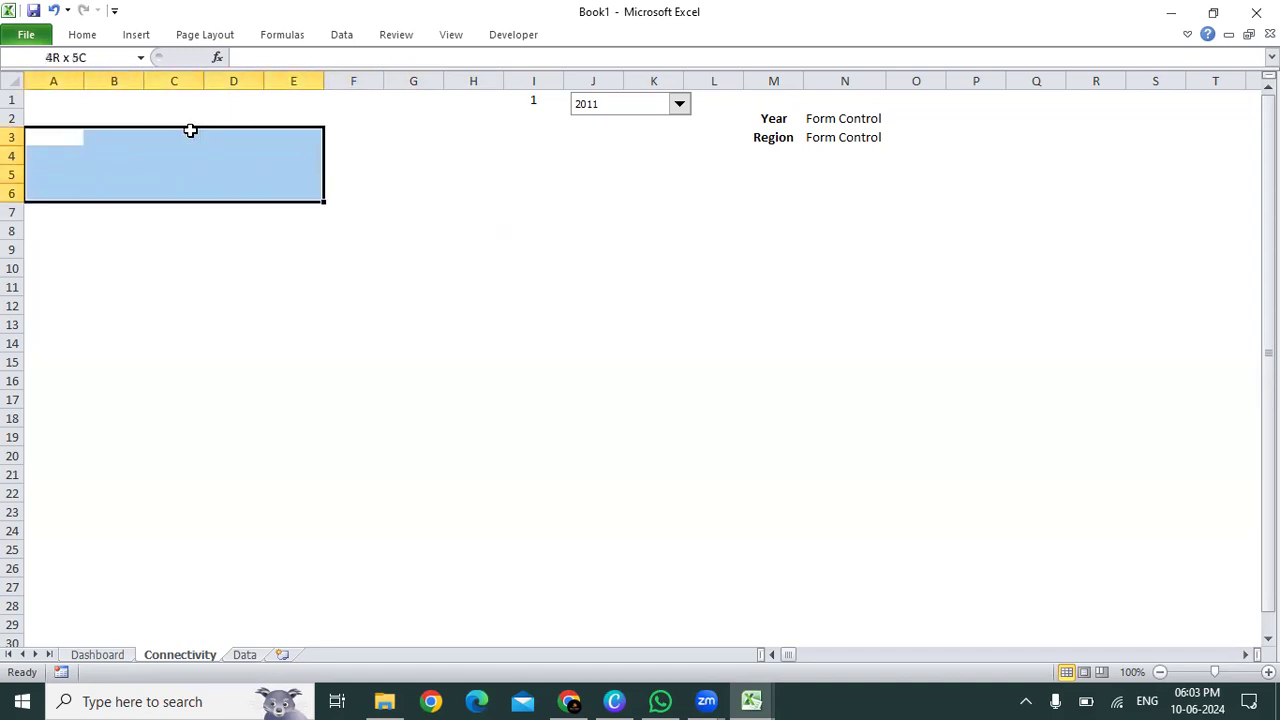
pyautogui.hotkey('shift', 'Right')
pyautogui.hotkey('shift', 'Right')
pyautogui.hotkey('shift', 'Down')
pyautogui.hotkey('shift', 'Right')
pyautogui.hotkey('shift', 'Down')
pyautogui.hotkey('shift', 'Down')
pyautogui.hotkey('shift', 'Right')
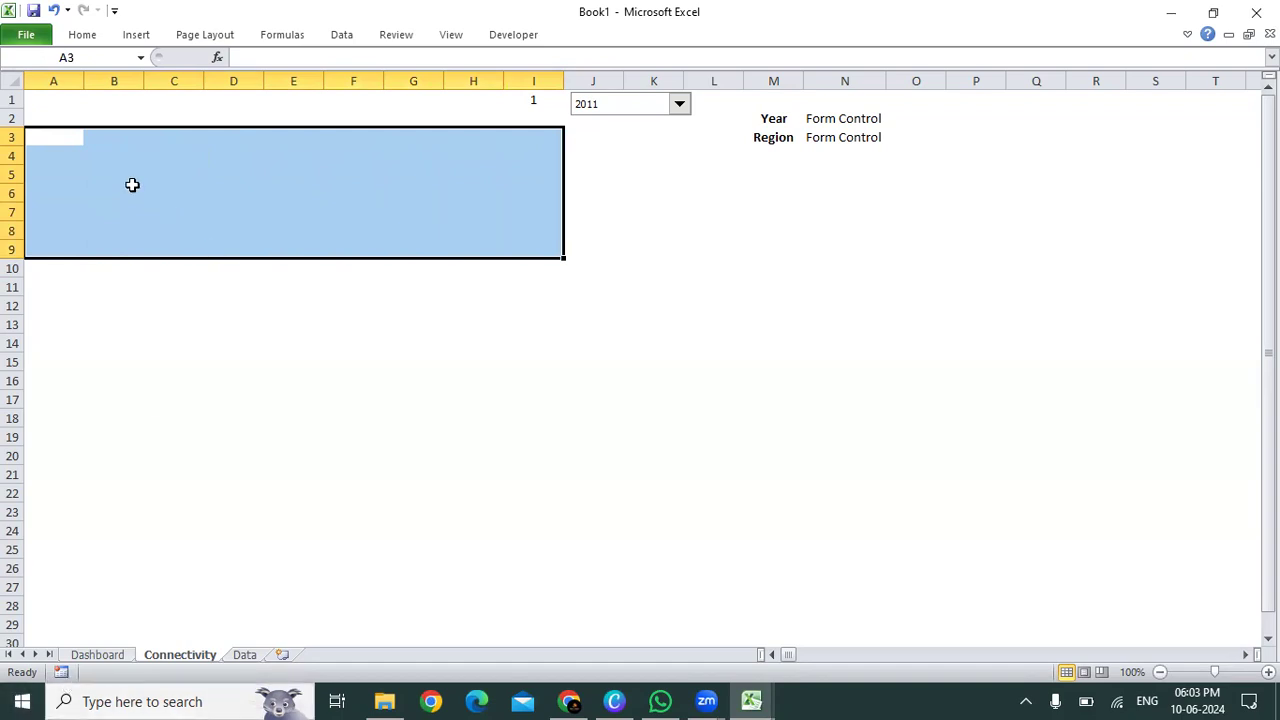
pyautogui.click(49, 133)
pyautogui.moveTo(49, 133); pyautogui.dragTo(237, 151)
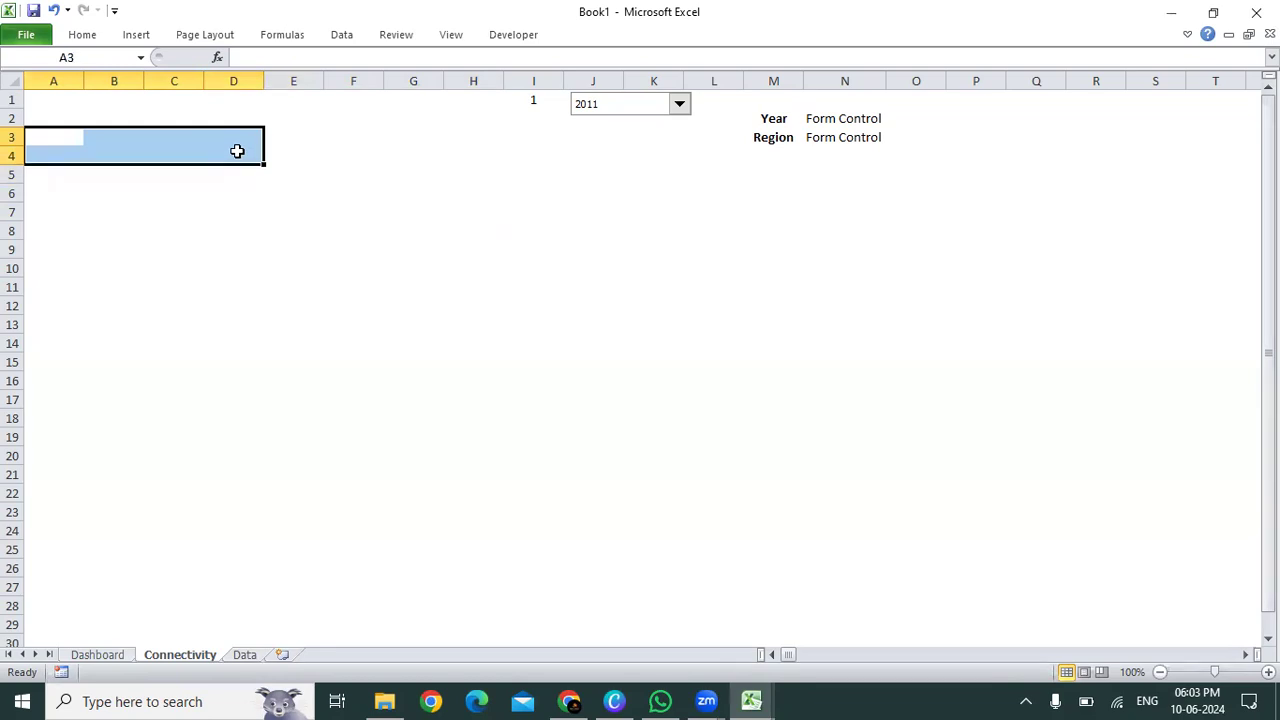
pyautogui.press('Up')
pyautogui.press('Down')
pyautogui.press('Down')
pyautogui.press('Down')
pyautogui.press('Down')
pyautogui.press('Down')
pyautogui.press('Down')
pyautogui.press('Down')
pyautogui.press('Up')
pyautogui.press('Up')
pyautogui.press('Up')
pyautogui.press('Up')
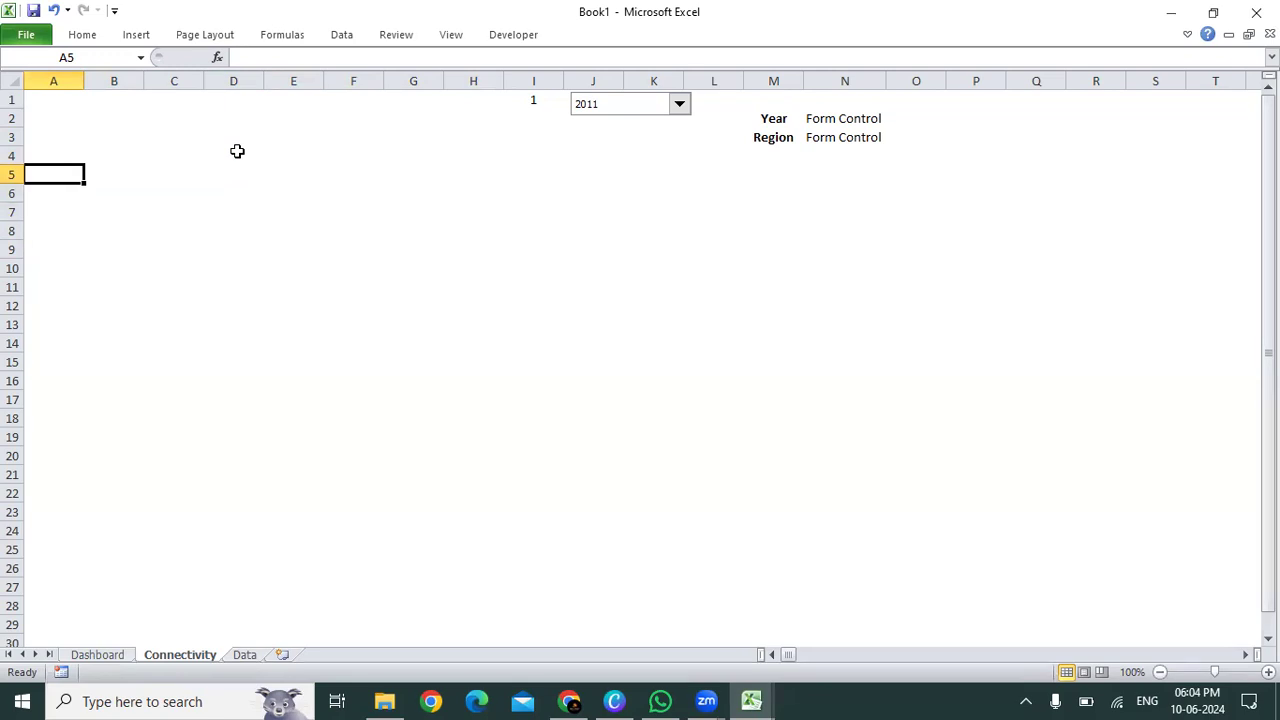
pyautogui.click(680, 106)
pyautogui.click(38, 174)
# - Enter the heading Sales in cell B4 of the Connectivity sheet, centred and bold
pyautogui.click(36, 157)
pyautogui.press('Right')
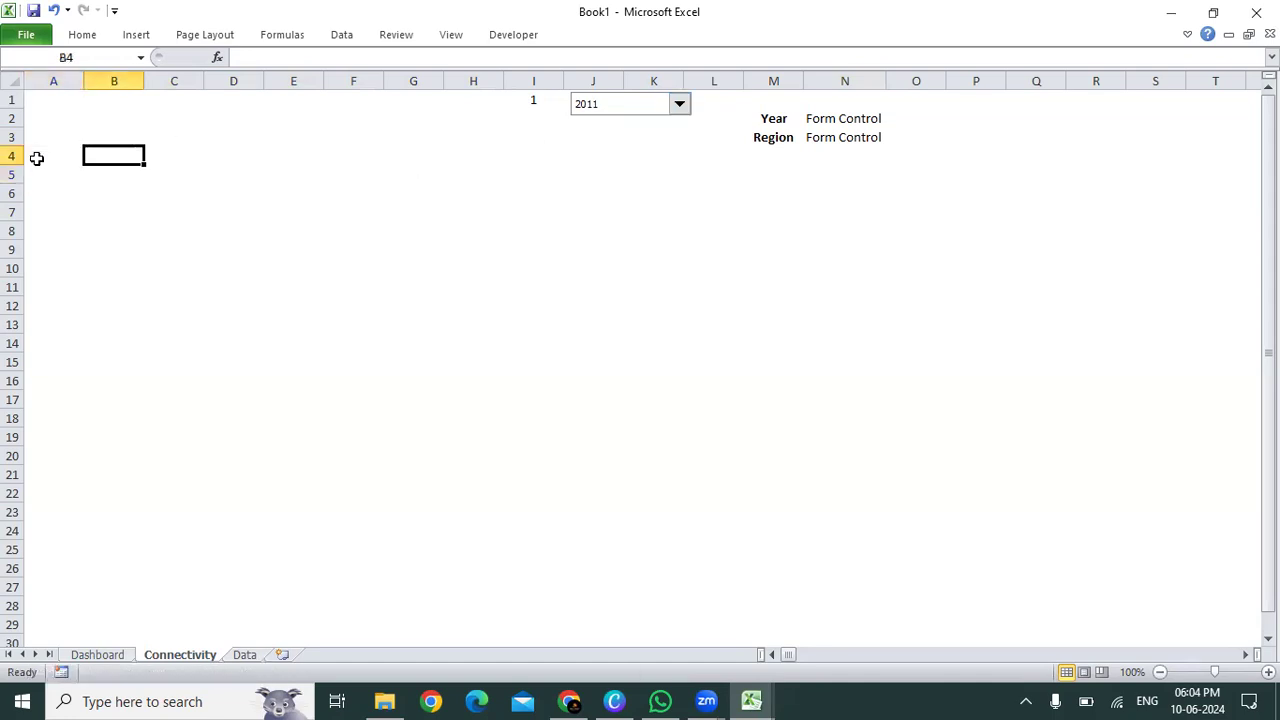
pyautogui.write('Sales')
pyautogui.press('Return')
pyautogui.press('Up')
pyautogui.hotkey('alt', 'h')
pyautogui.press('a')
pyautogui.press('c')
pyautogui.hotkey('ctrl', 'b')
pyautogui.press('Right')
pyautogui.press('Left')
pyautogui.click(185, 149)
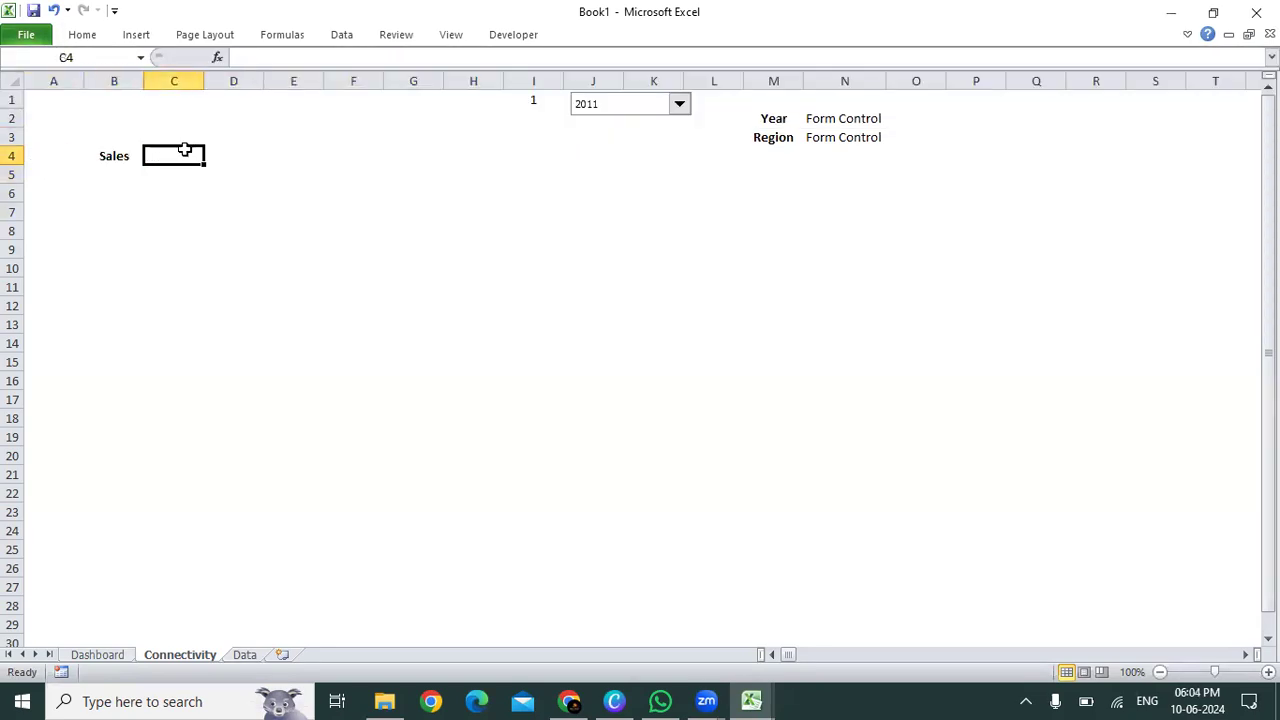
# - Copy the headers from Sales through Shipping Cost in row 1 of the Data sheet
pyautogui.click(244, 655)
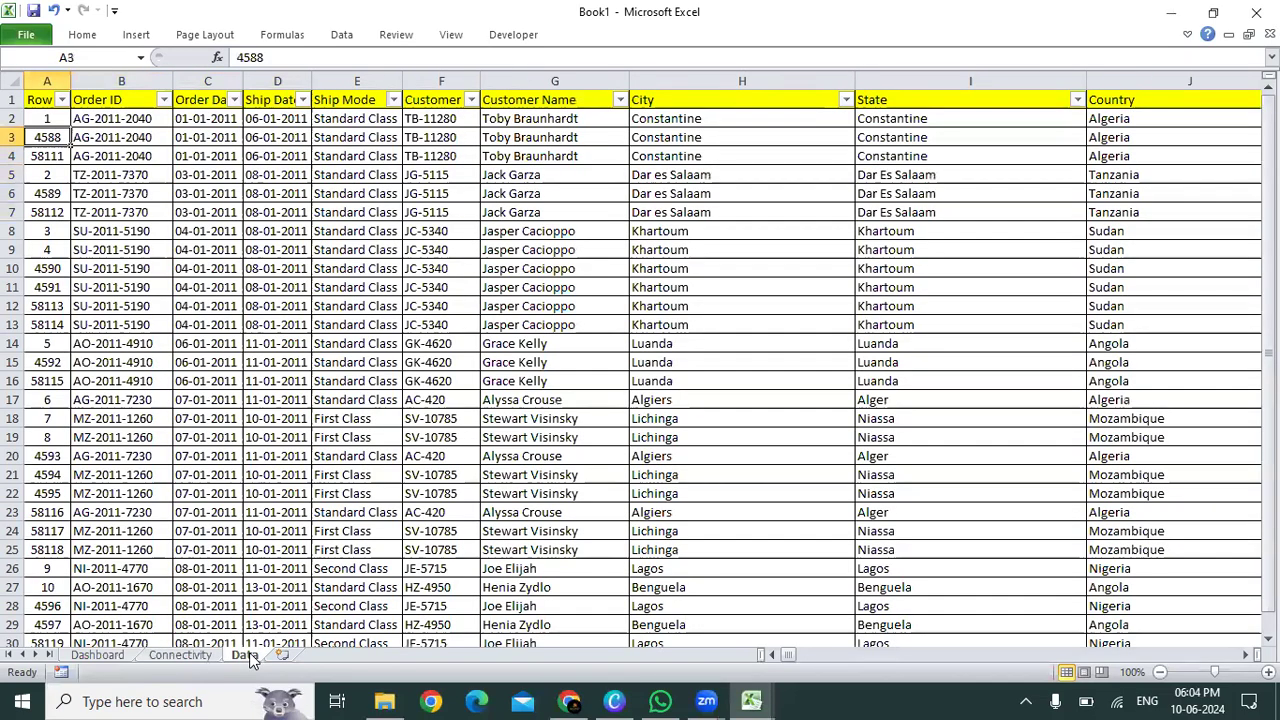
pyautogui.hotkey('ctrl', 'Up')
pyautogui.hotkey('ctrl', 'Right')
pyautogui.press('Left')
pyautogui.press('Left')
pyautogui.press('Left')
pyautogui.press('Left')
pyautogui.press('Left')
pyautogui.hotkey('shift', 'Right')
pyautogui.hotkey('shift', 'Right')
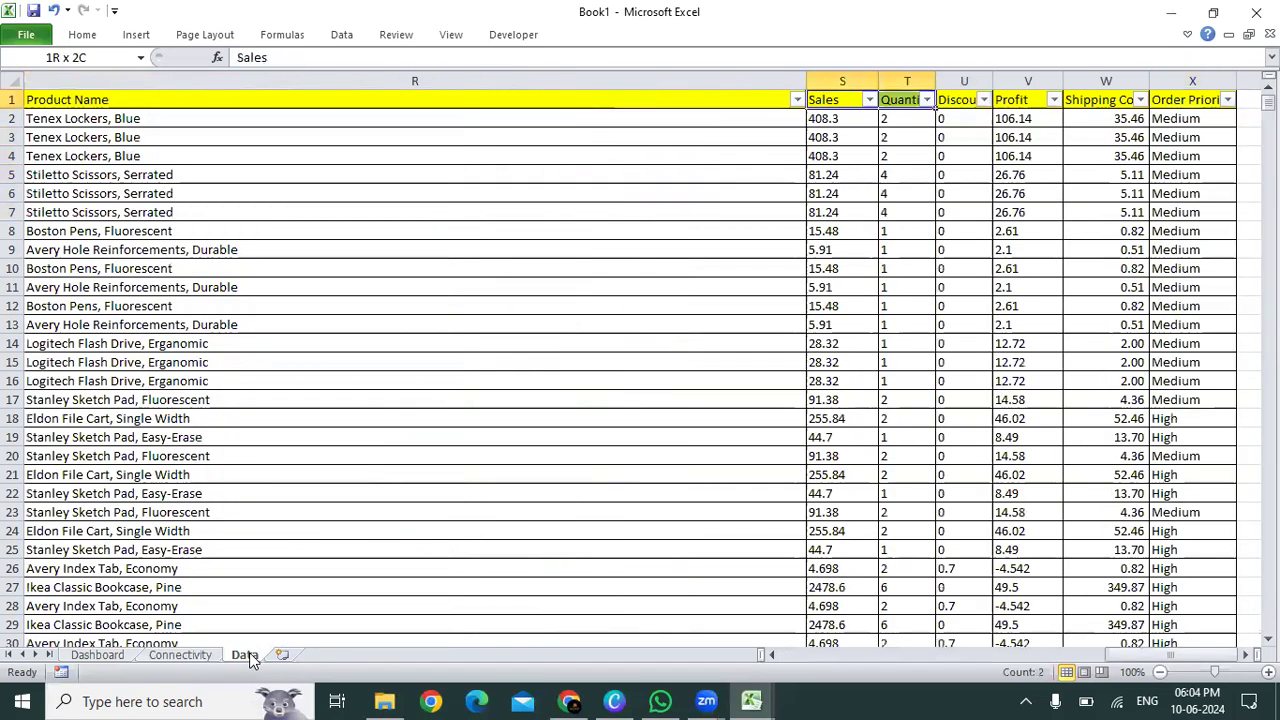
pyautogui.hotkey('shift', 'Right')
pyautogui.hotkey('shift', 'Right')
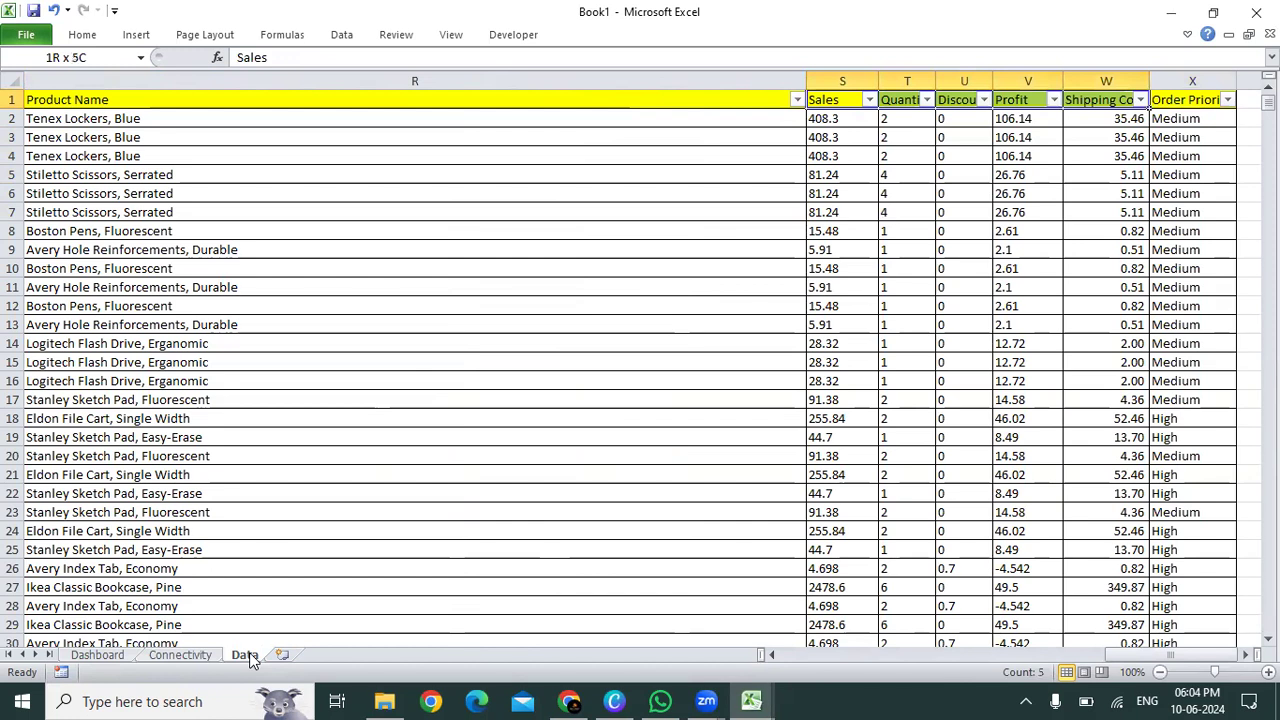
pyautogui.hotkey('ctrl', 'c')
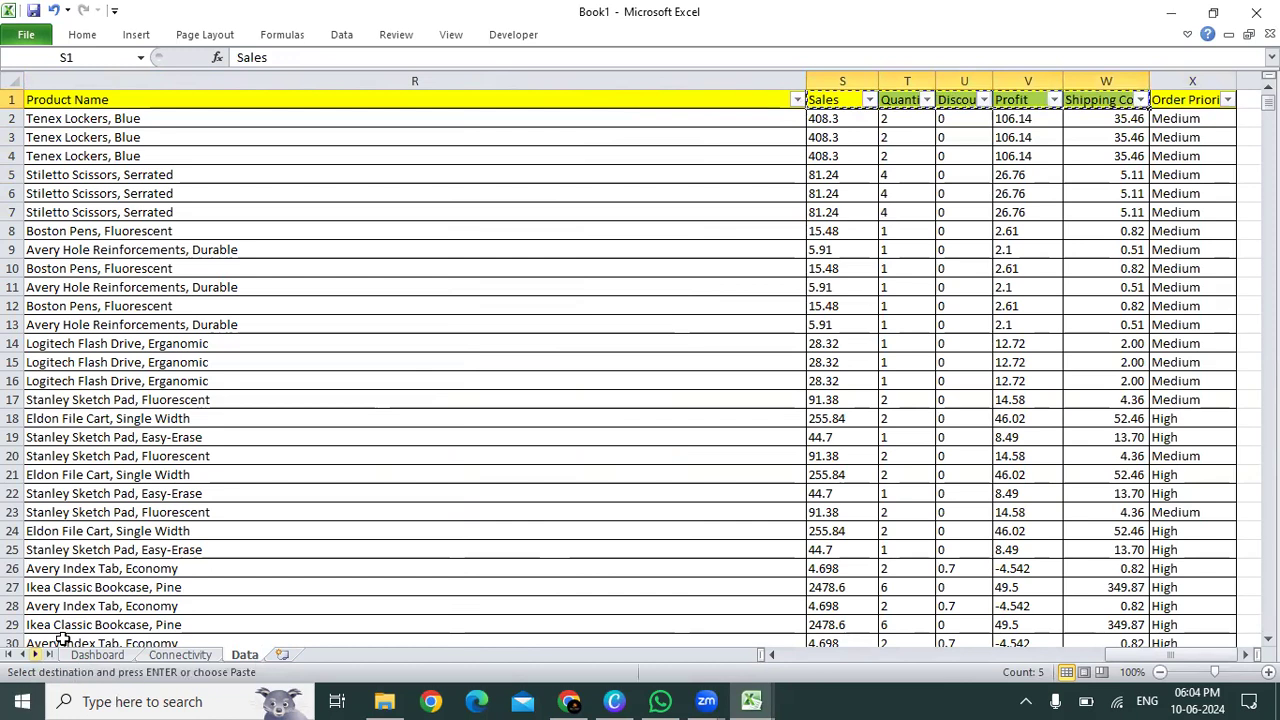
# - Paste the copied headers on the Connectivity sheet starting at B4 and fit the columns to their contents
pyautogui.click(166, 656)
pyautogui.press('Left')
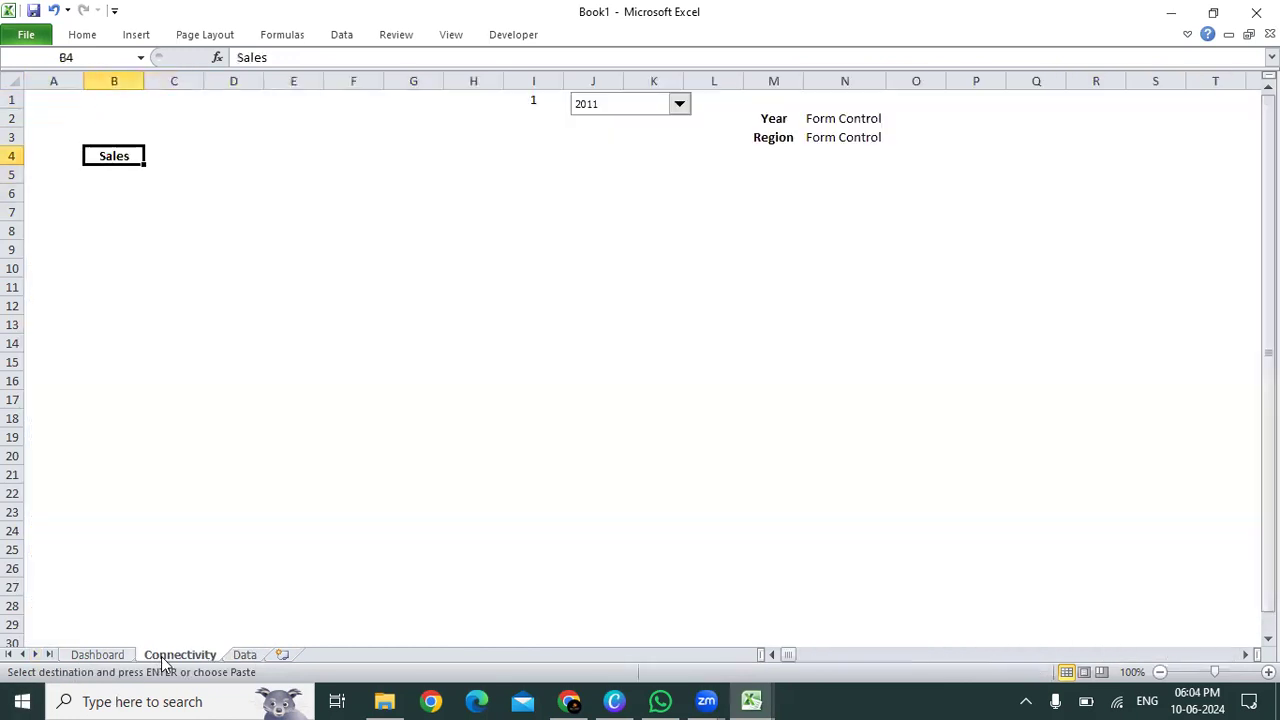
pyautogui.hotkey('ctrl', 'v')
pyautogui.hotkey('alt', 'h')
pyautogui.press('o')
pyautogui.press('i')
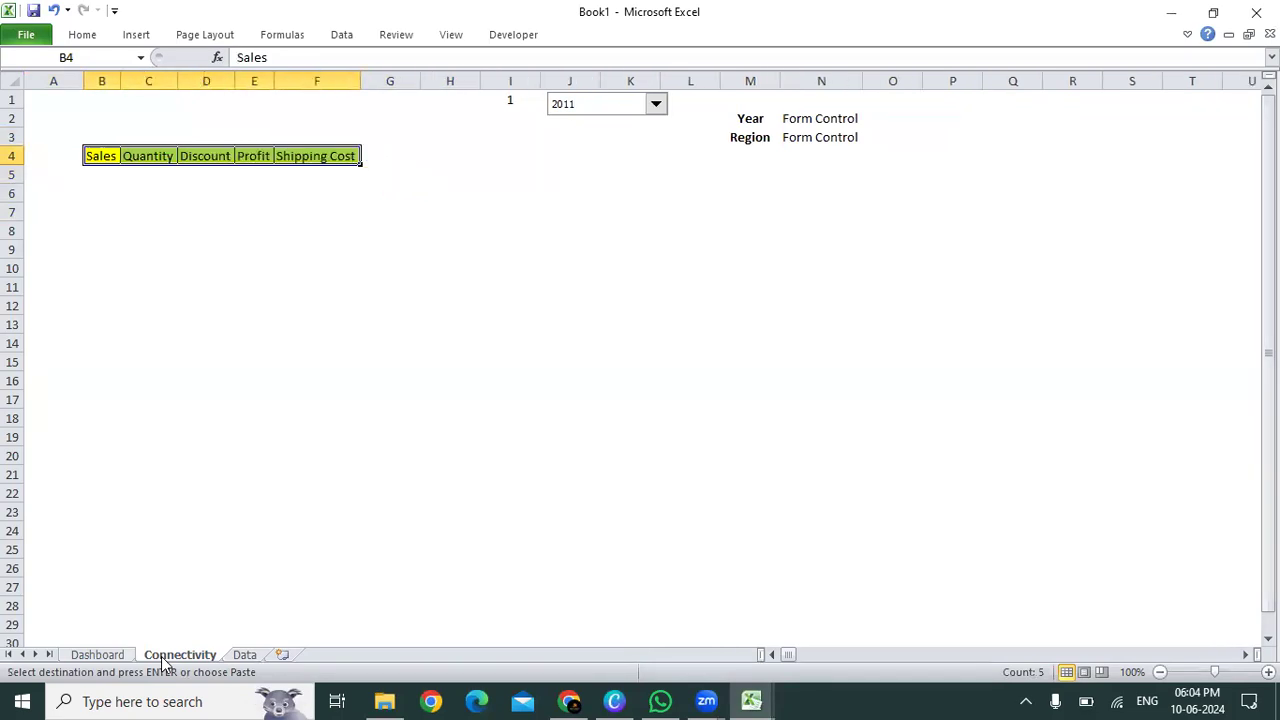
# - Centre the pasted headings in B4:F4
pyautogui.hotkey('alt', 'h')
pyautogui.press('a')
pyautogui.press('c')
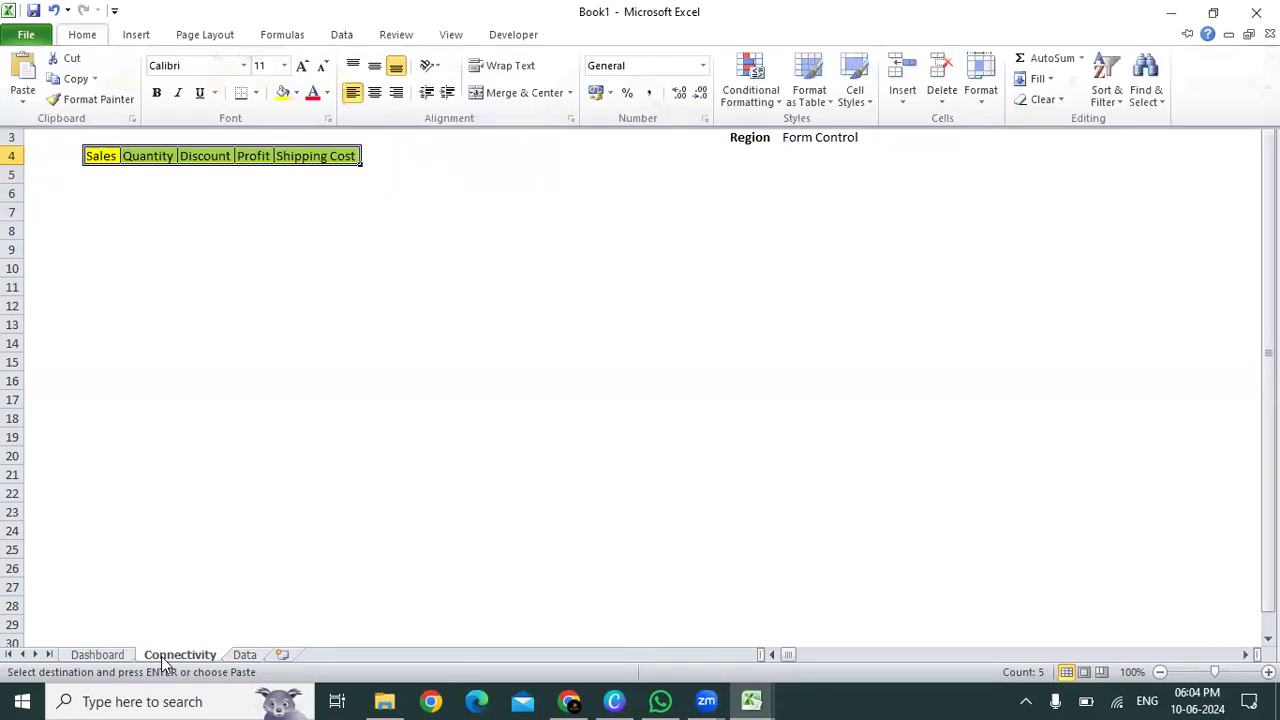
pyautogui.press('Right')
pyautogui.press('Right')
pyautogui.press('Down')
pyautogui.press('Right')
pyautogui.press('Right')
pyautogui.press('Left')
pyautogui.press('Left')
pyautogui.press('Left')
pyautogui.press('Left')
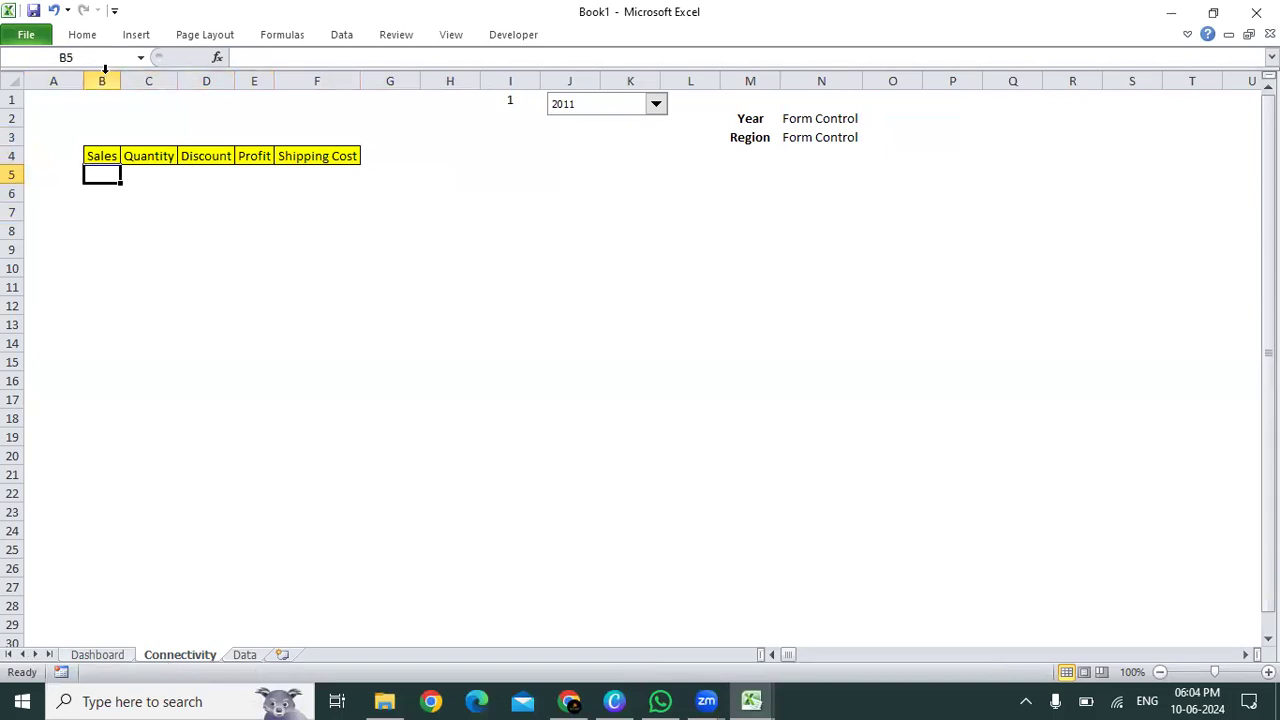
# - Widen columns B through F equally so the five headings have ample space
pyautogui.moveTo(104, 80); pyautogui.dragTo(280, 79)
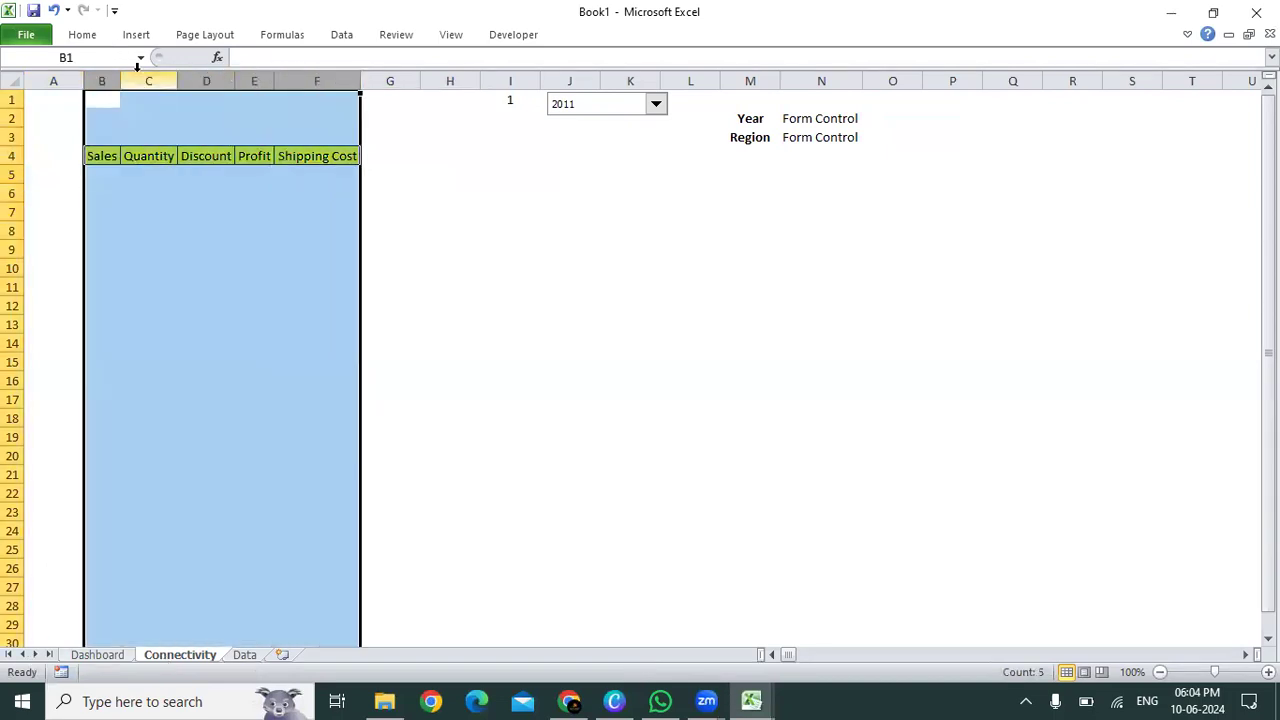
pyautogui.moveTo(126, 80); pyautogui.dragTo(201, 80)
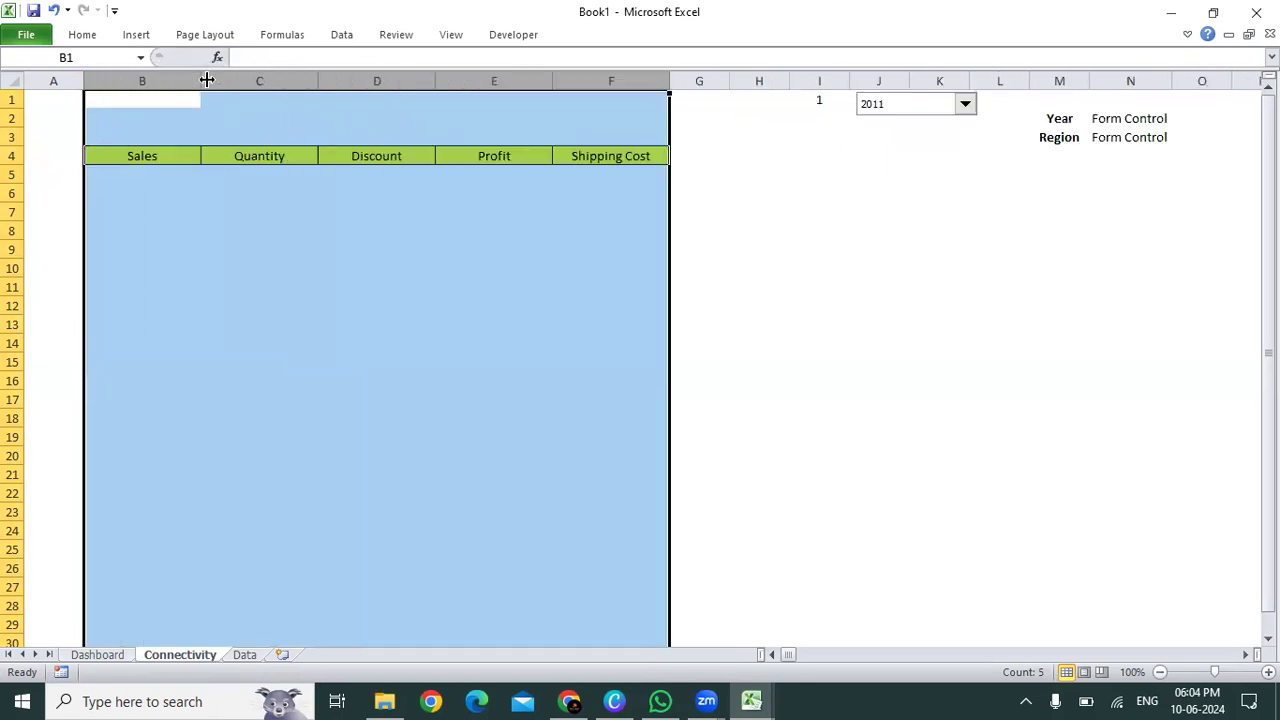
pyautogui.click(148, 185)
pyautogui.click(145, 174)
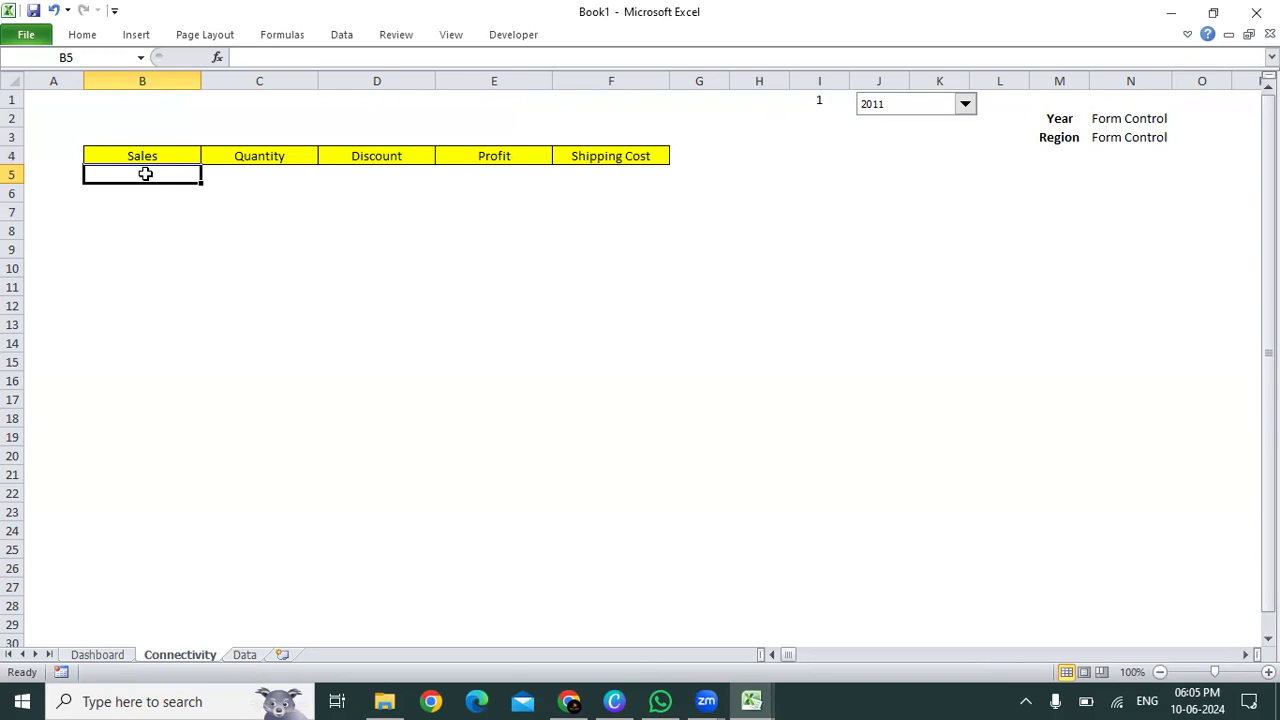
pyautogui.write('=index')
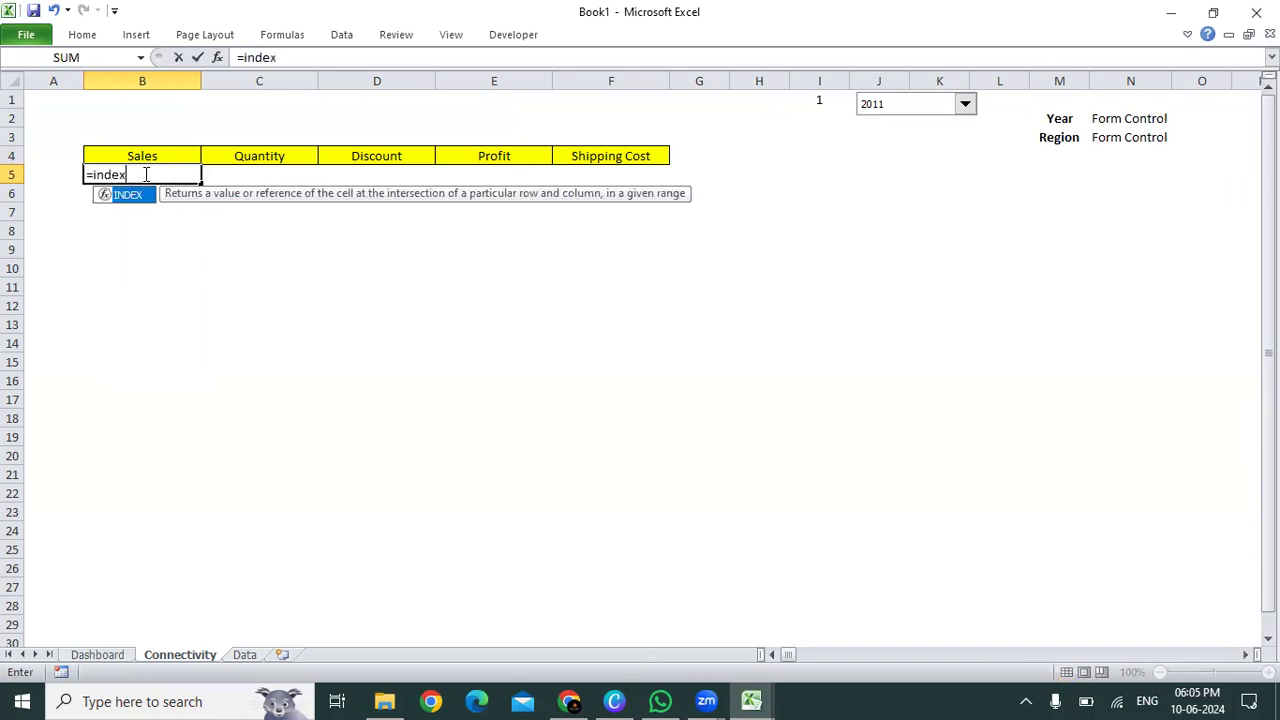
pyautogui.press('Tab')
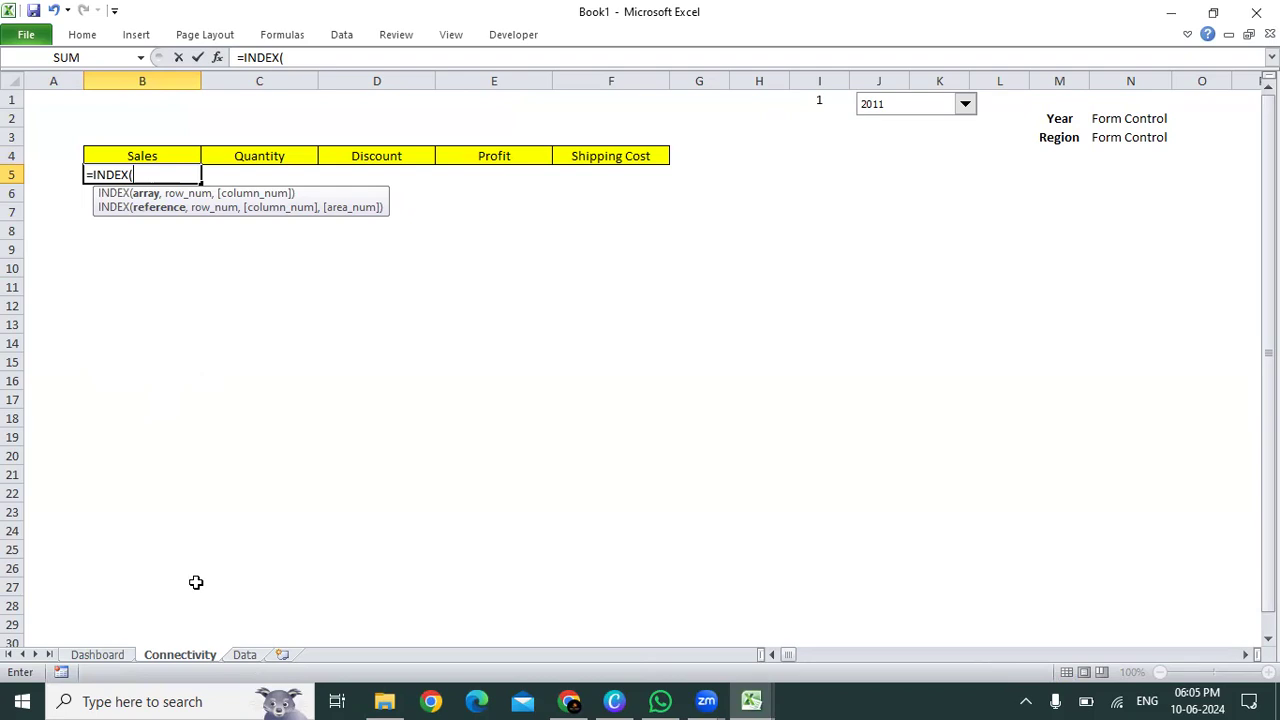
pyautogui.click(246, 655)
pyautogui.click(662, 256)
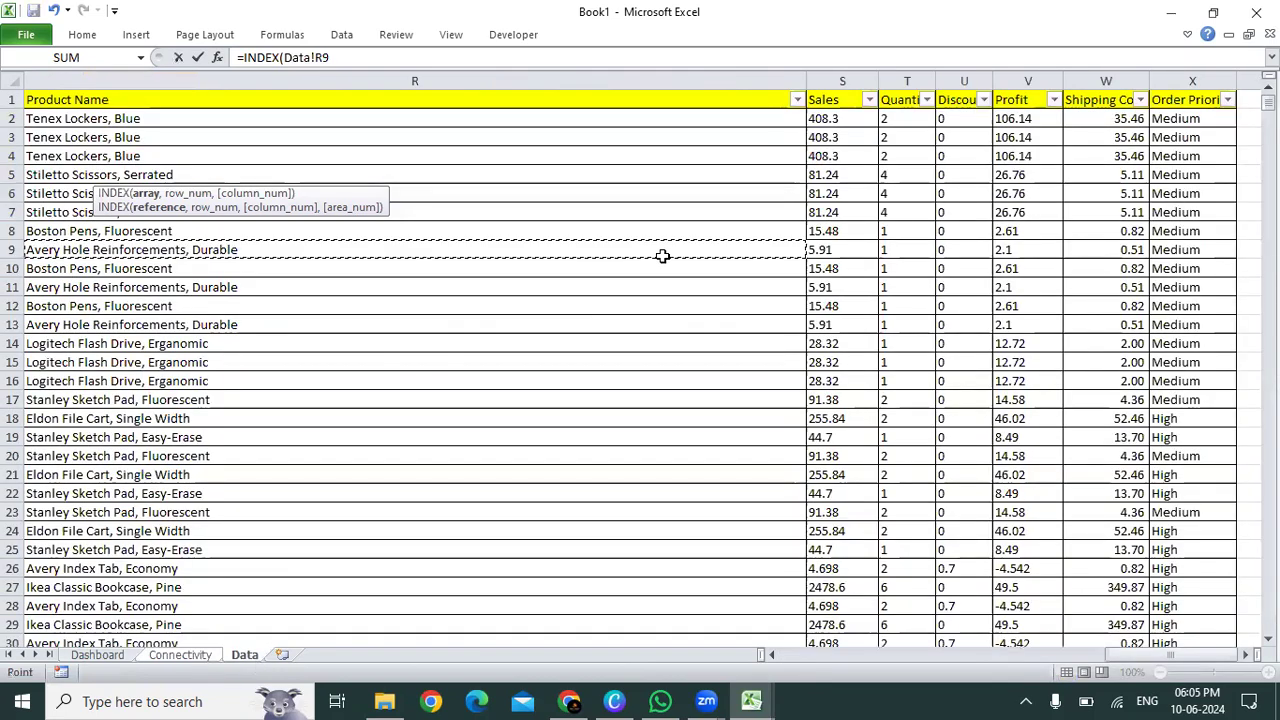
pyautogui.hotkey('ctrl', 'Up')
pyautogui.press('Right')
pyautogui.press('Right')
pyautogui.press('Down')
pyautogui.press('Left')
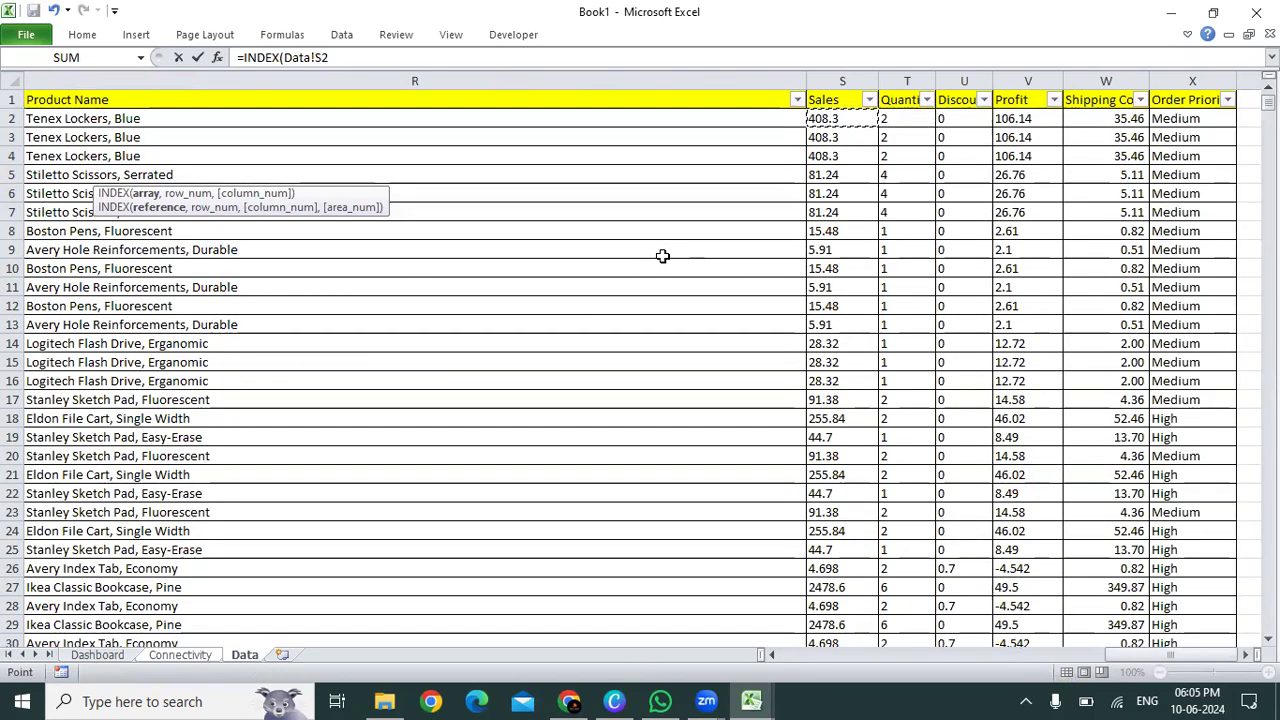
pyautogui.hotkey('ctrl', 'shift', 'Down')
pyautogui.hotkey('shift', 'Down')
pyautogui.hotkey('shift', 'Down')
pyautogui.hotkey('shift', 'Down')
pyautogui.hotkey('shift', 'Down')
pyautogui.hotkey('shift', 'Down')
pyautogui.hotkey('shift', 'Down')
pyautogui.hotkey('shift', 'Down')
pyautogui.hotkey('shift', 'Down')
pyautogui.hotkey('shift', 'Down')
pyautogui.hotkey('shift', 'Down')
pyautogui.hotkey('shift', 'Down')
pyautogui.hotkey('shift', 'Down')
pyautogui.hotkey('shift', 'Down')
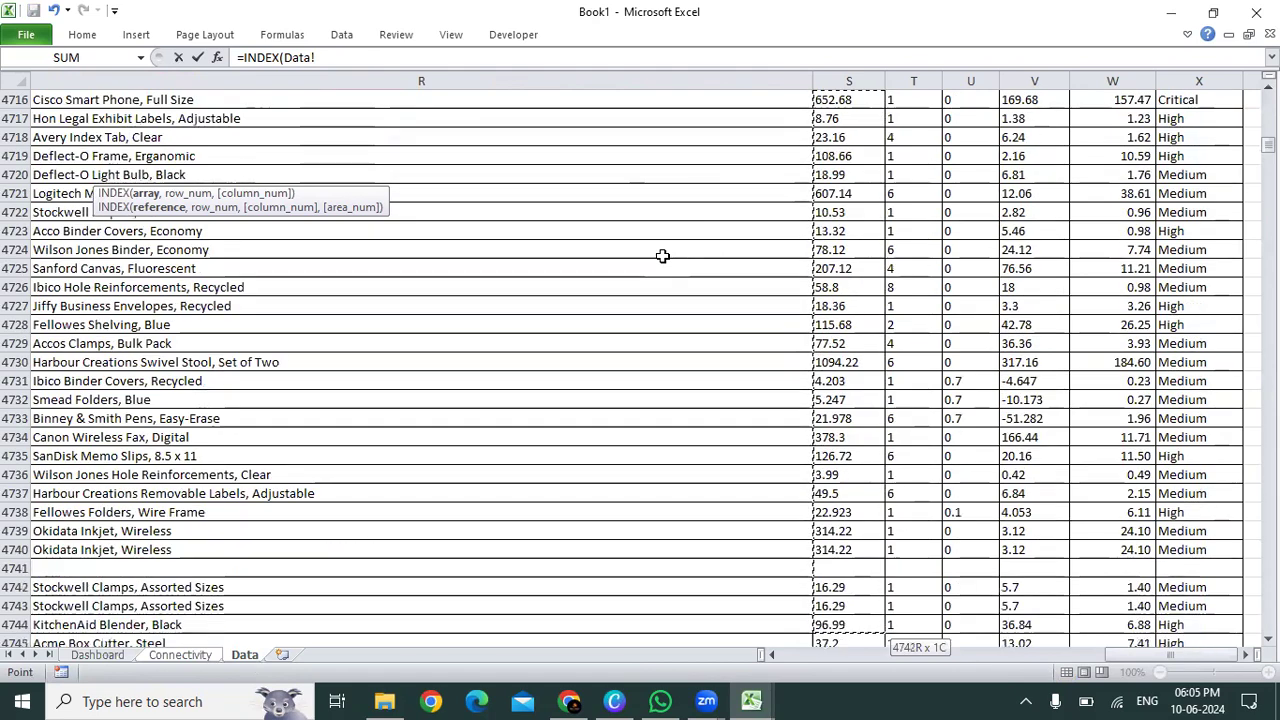
pyautogui.hotkey('ctrl', 'shift', 'Down')
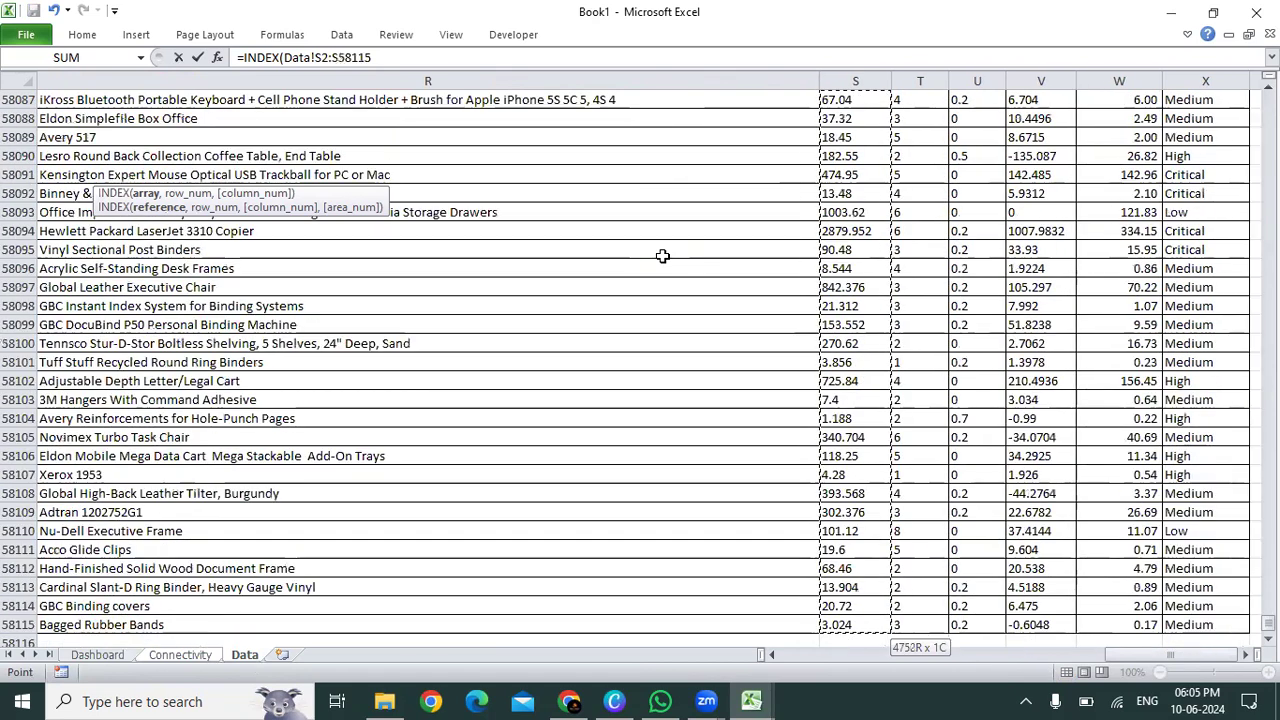
pyautogui.hotkey('ctrl', 'shift', 'Down')
pyautogui.hotkey('ctrl', 'shift', 'Up')
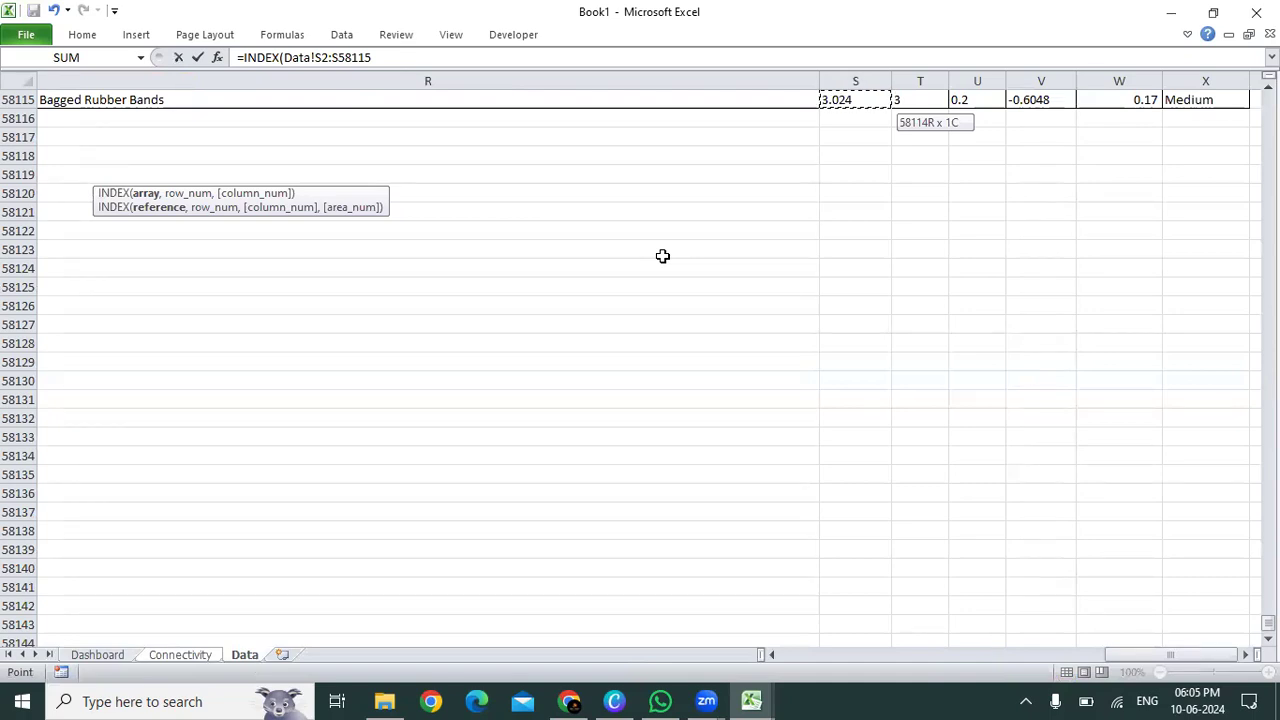
pyautogui.write(',')
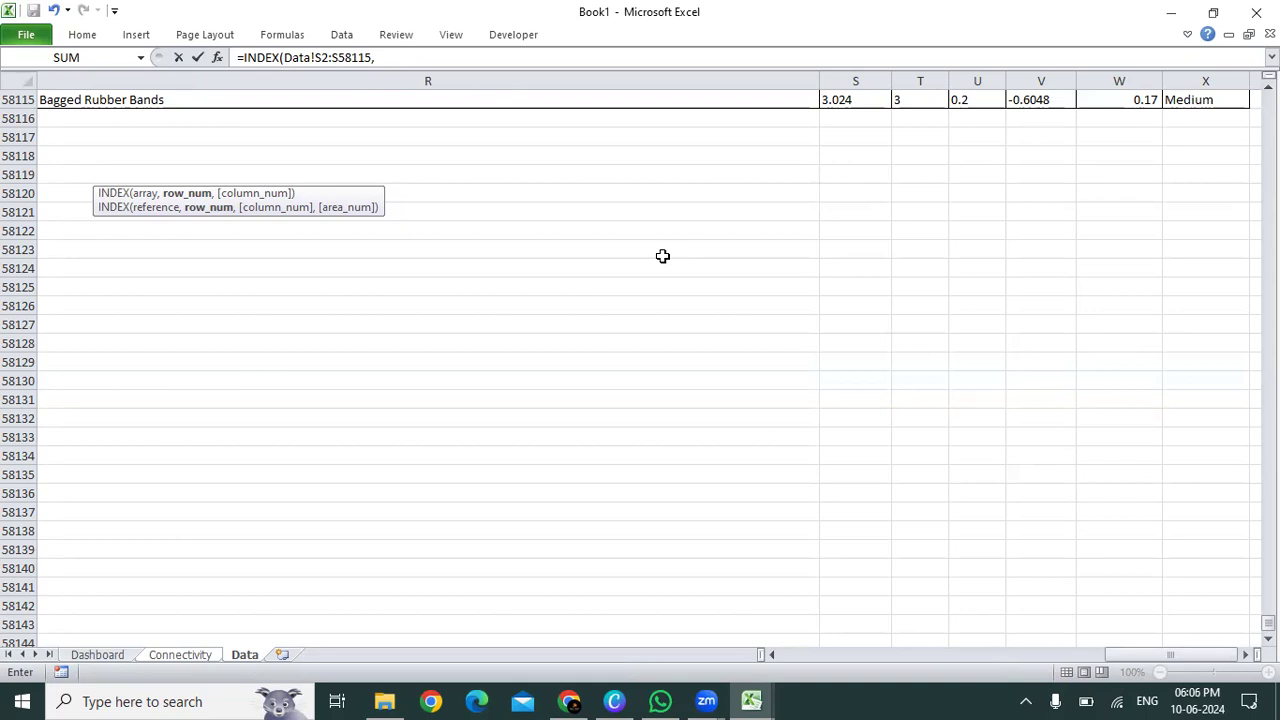
pyautogui.press('Escape')
pyautogui.hotkey('ctrl', 'pageup')
pyautogui.press('Up')
pyautogui.press('Up')
pyautogui.press('Right')
pyautogui.press('Right')
pyautogui.press('Right')
pyautogui.press('Right')
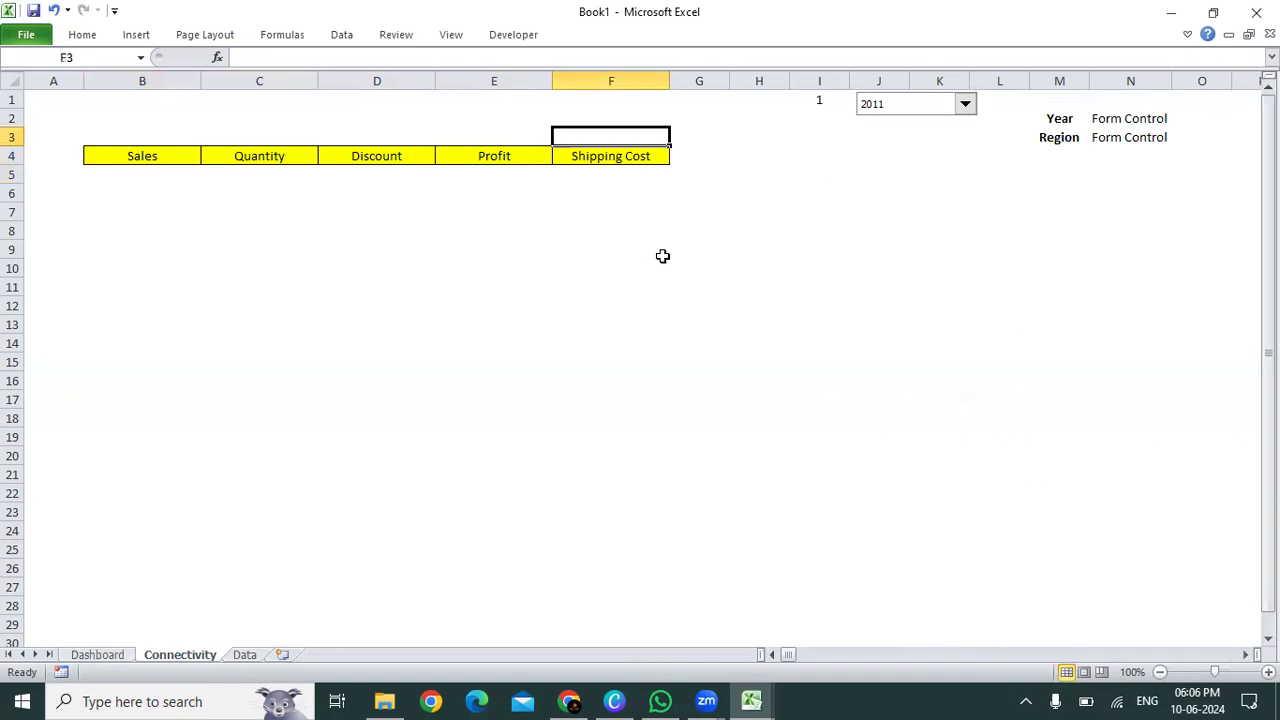
pyautogui.click(160, 177)
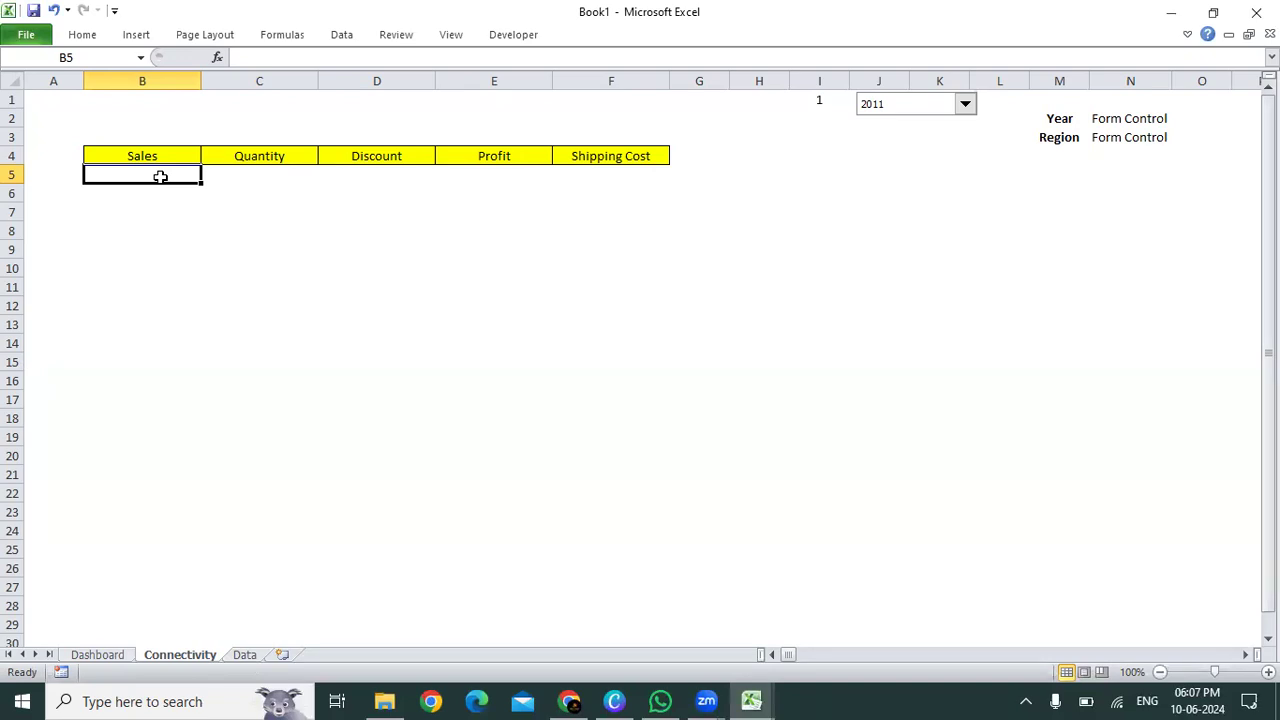
pyautogui.write('=sumif')
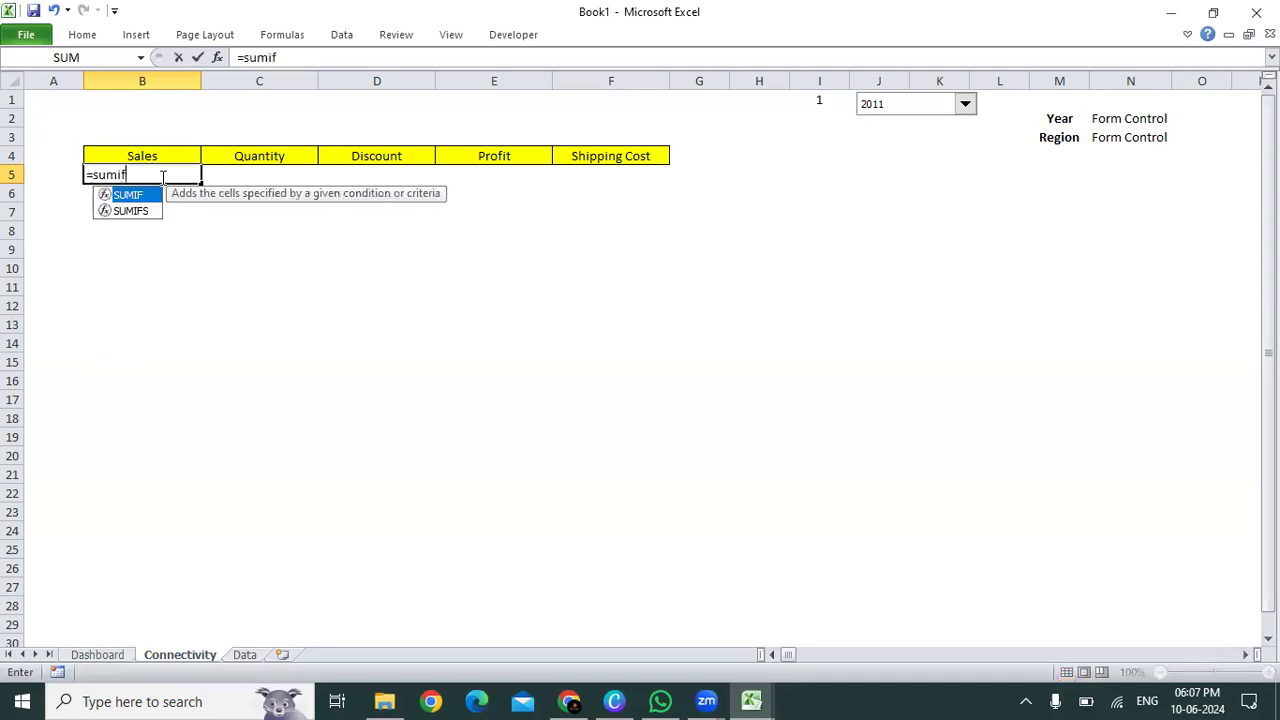
pyautogui.press('Tab')
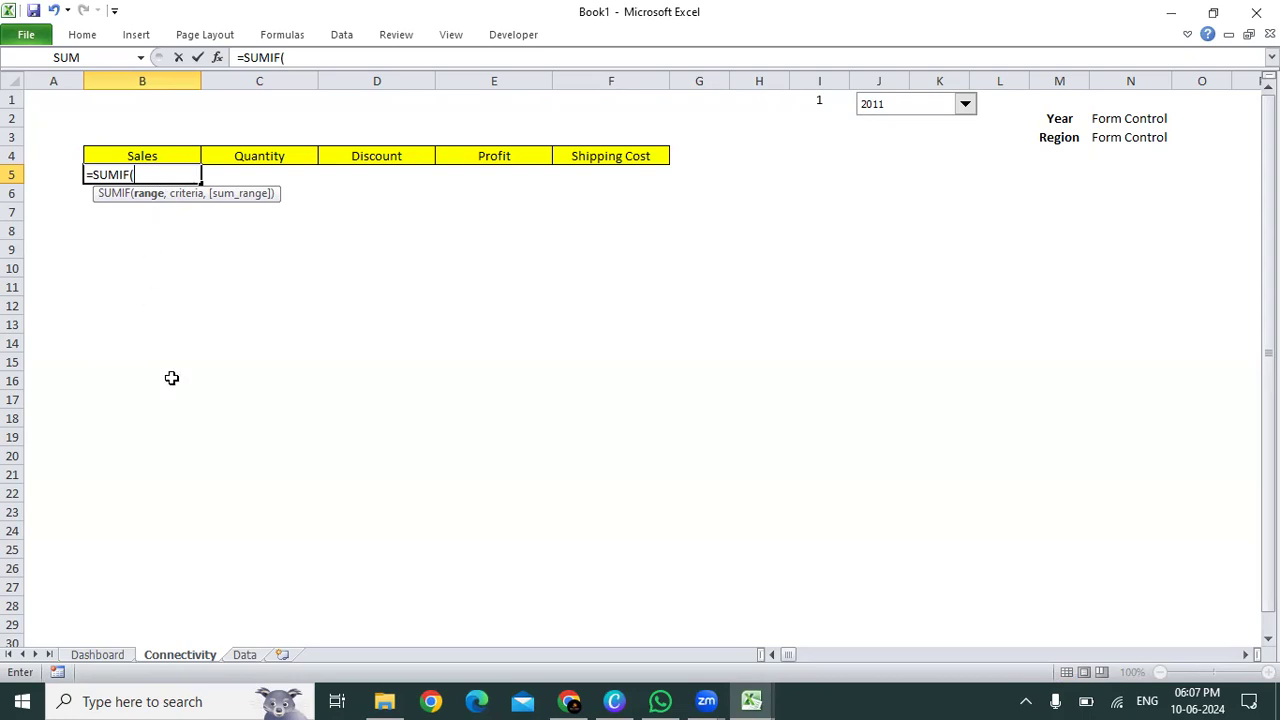
pyautogui.click(244, 655)
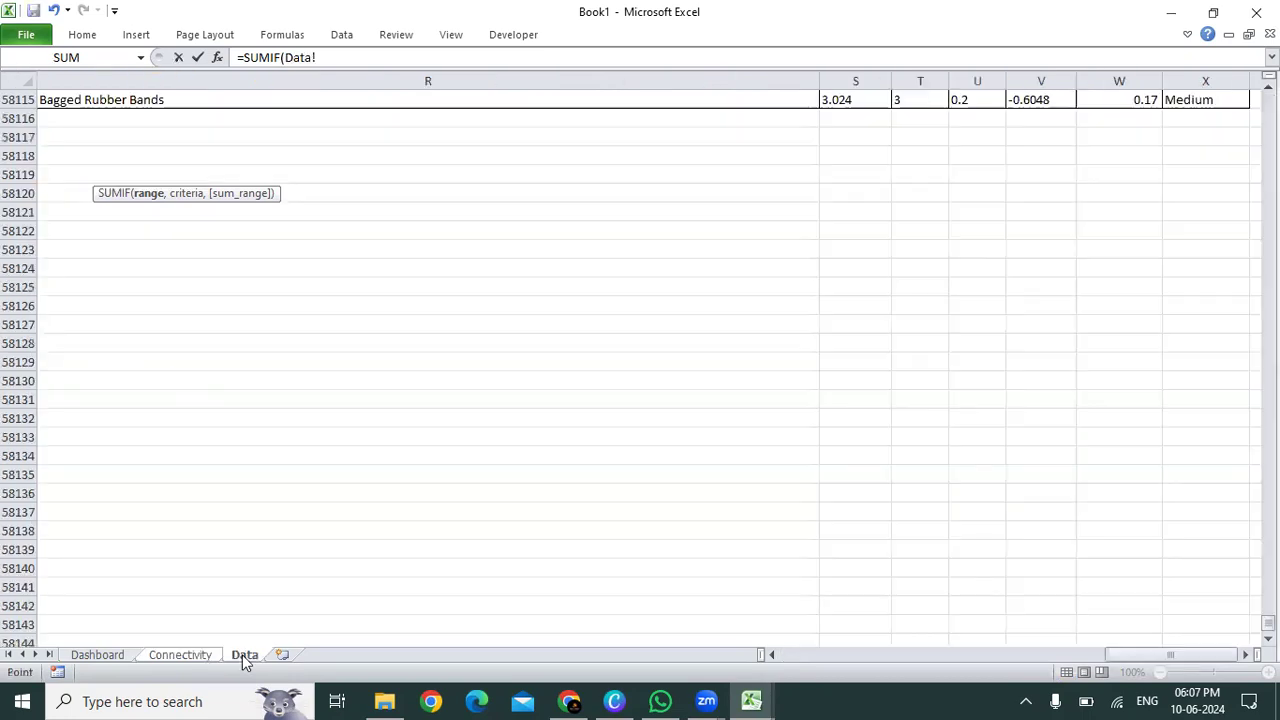
pyautogui.click(632, 213)
pyautogui.hotkey('ctrl', 'Up')
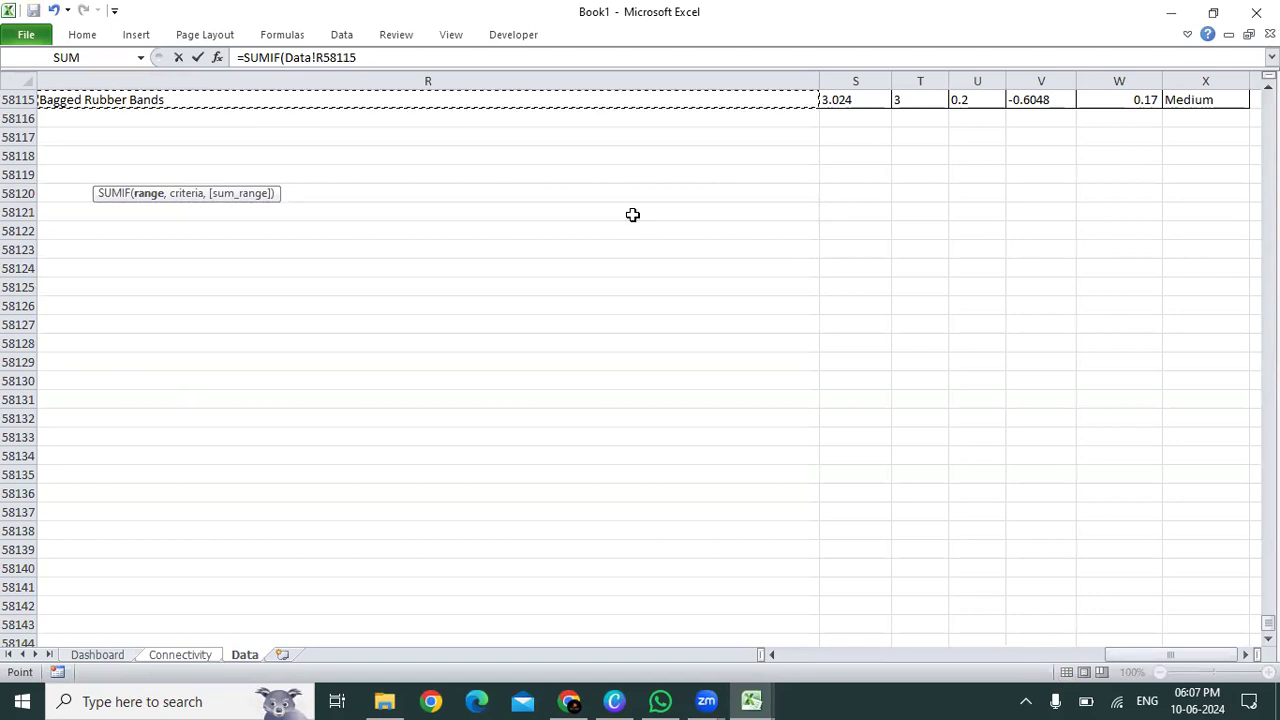
pyautogui.hotkey('ctrl', 'Left')
pyautogui.hotkey('ctrl', 'Up')
pyautogui.press('Right')
pyautogui.press('Right')
pyautogui.press('Down')
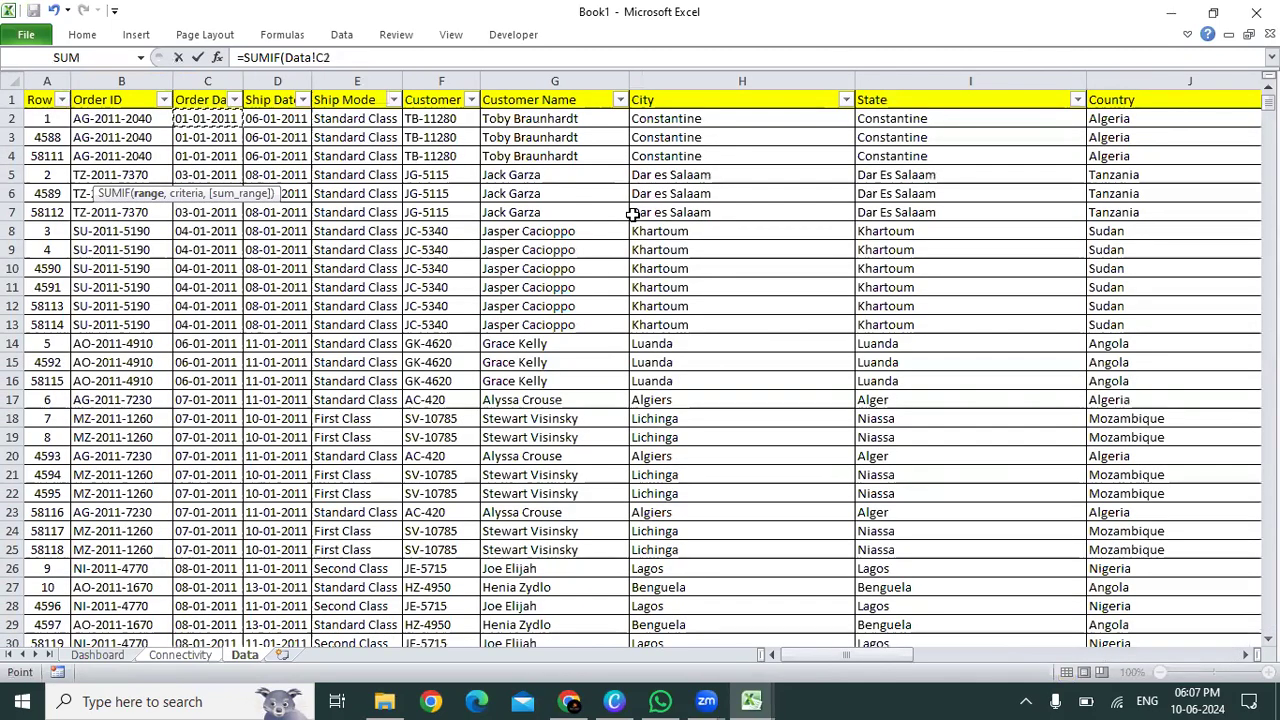
pyautogui.hotkey('ctrl', 'shift', 'Down')
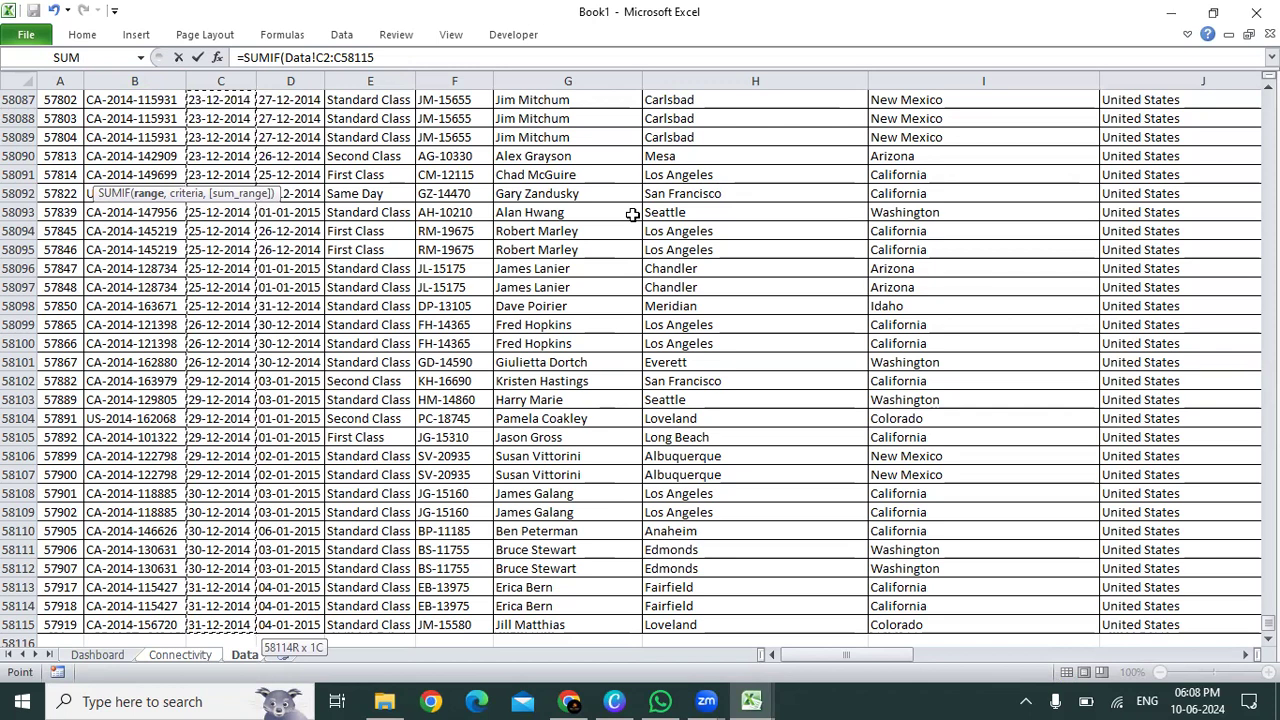
pyautogui.press('Escape')
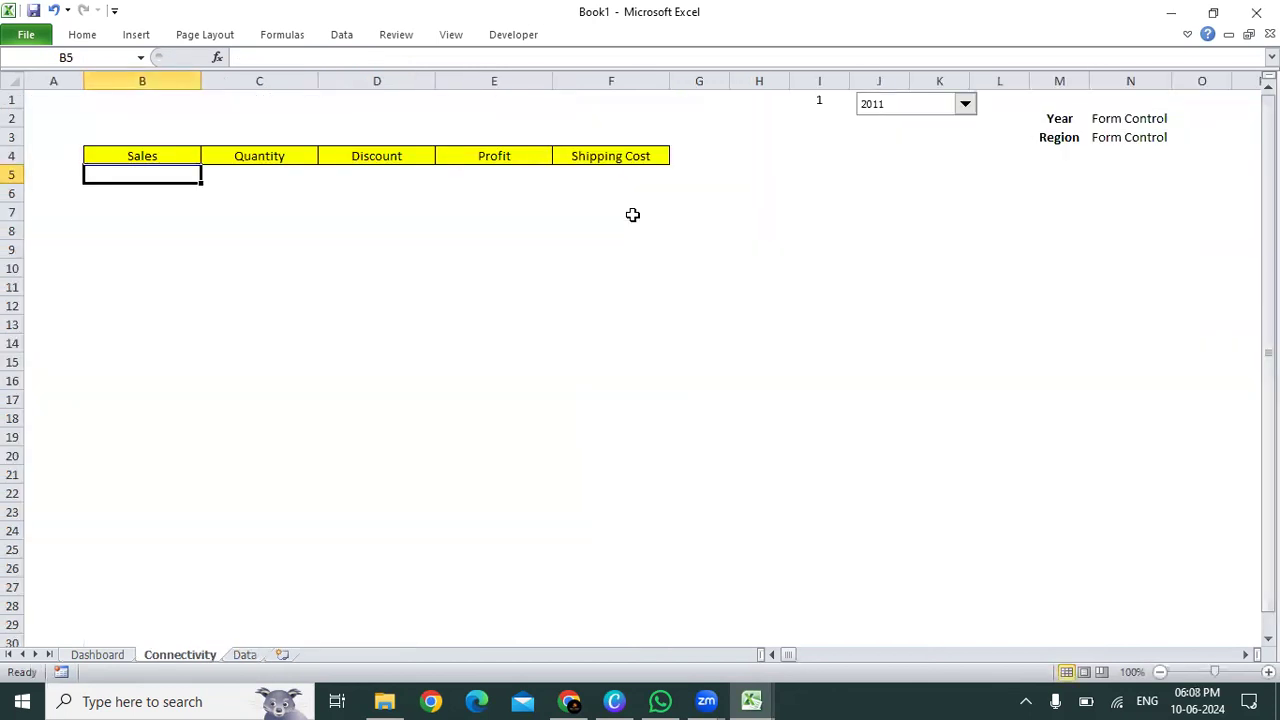
# - Insert a new column after the order date column on the Data sheet and head it Year
pyautogui.click(245, 655)
pyautogui.hotkey('ctrl', 'Up')
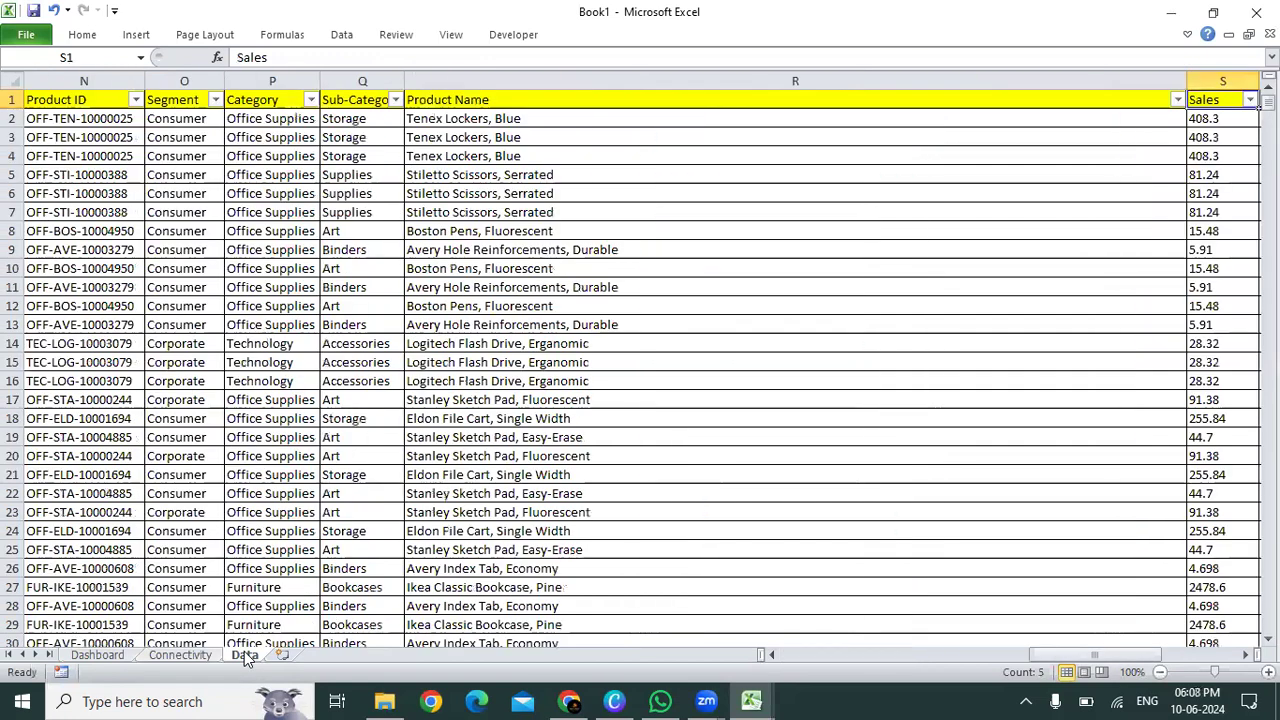
pyautogui.press('Right')
pyautogui.press('Right')
pyautogui.hotkey('ctrl', 'Left')
pyautogui.press('Right')
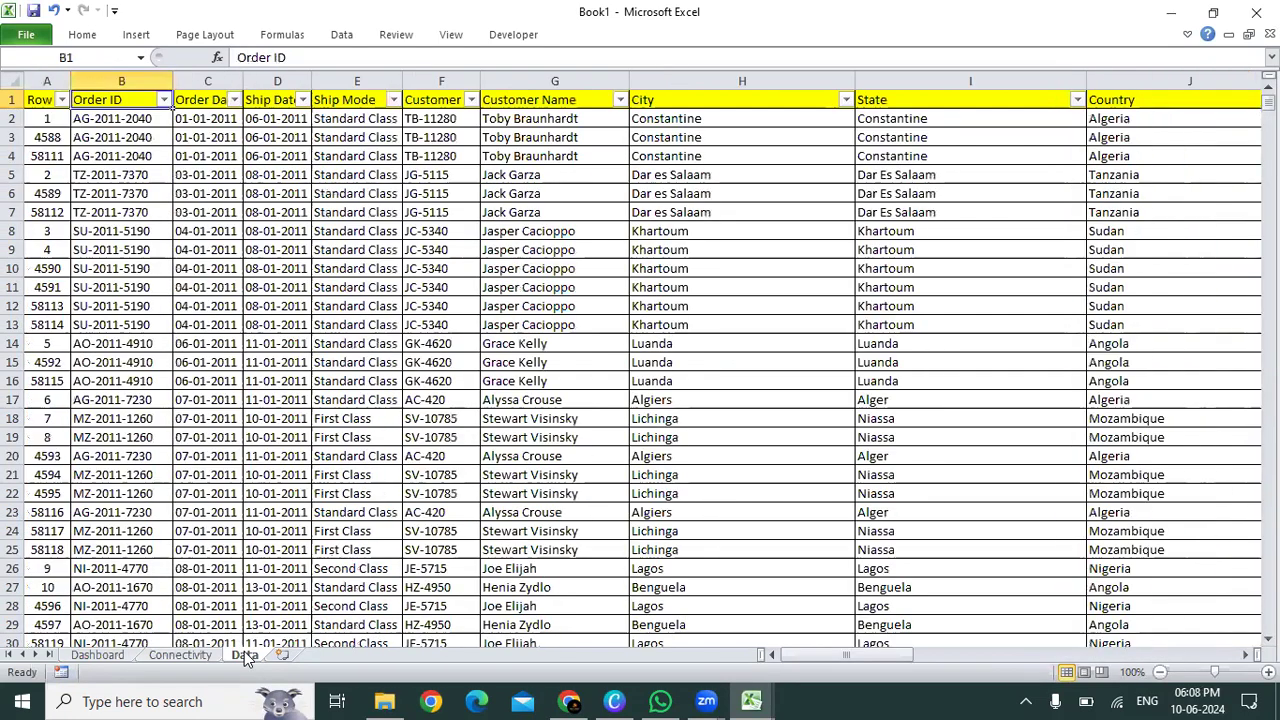
pyautogui.press('Right')
pyautogui.press('Right')
pyautogui.hotkey('ctrl', 'space')
pyautogui.hotkey('ctrl', 'shift', '+')
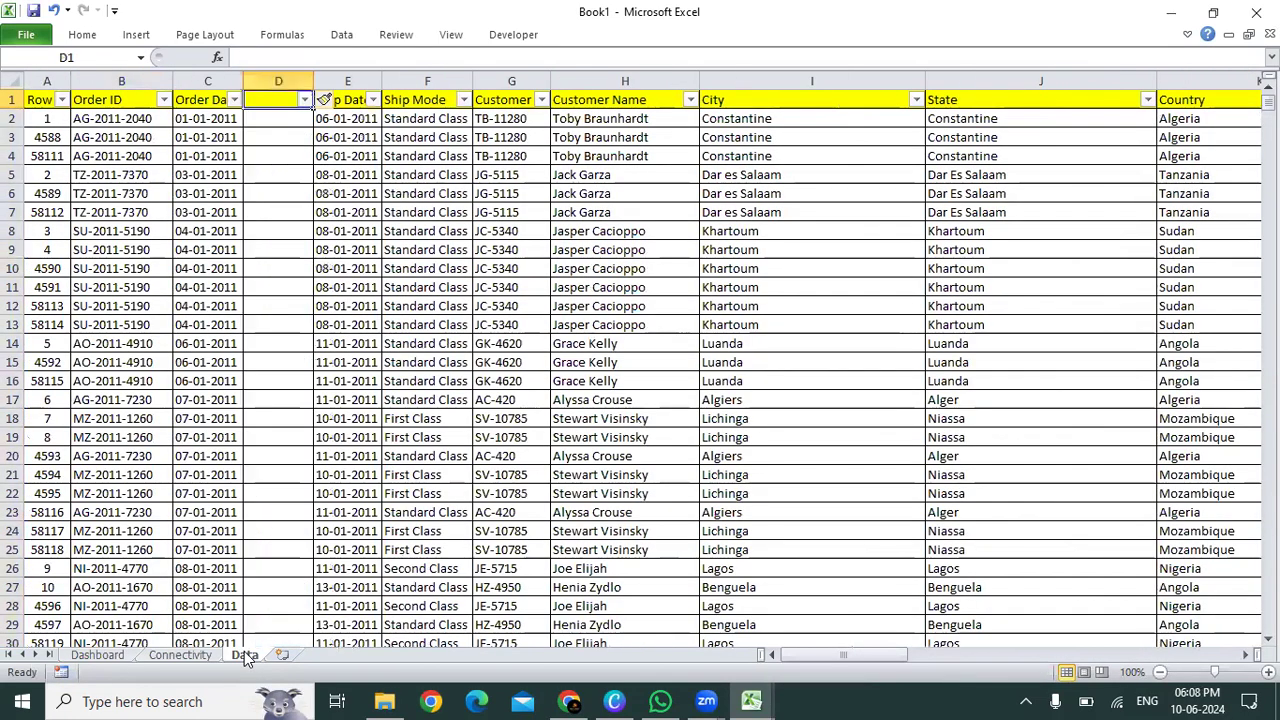
pyautogui.write('Year')
pyautogui.press('Return')
pyautogui.press('Up')
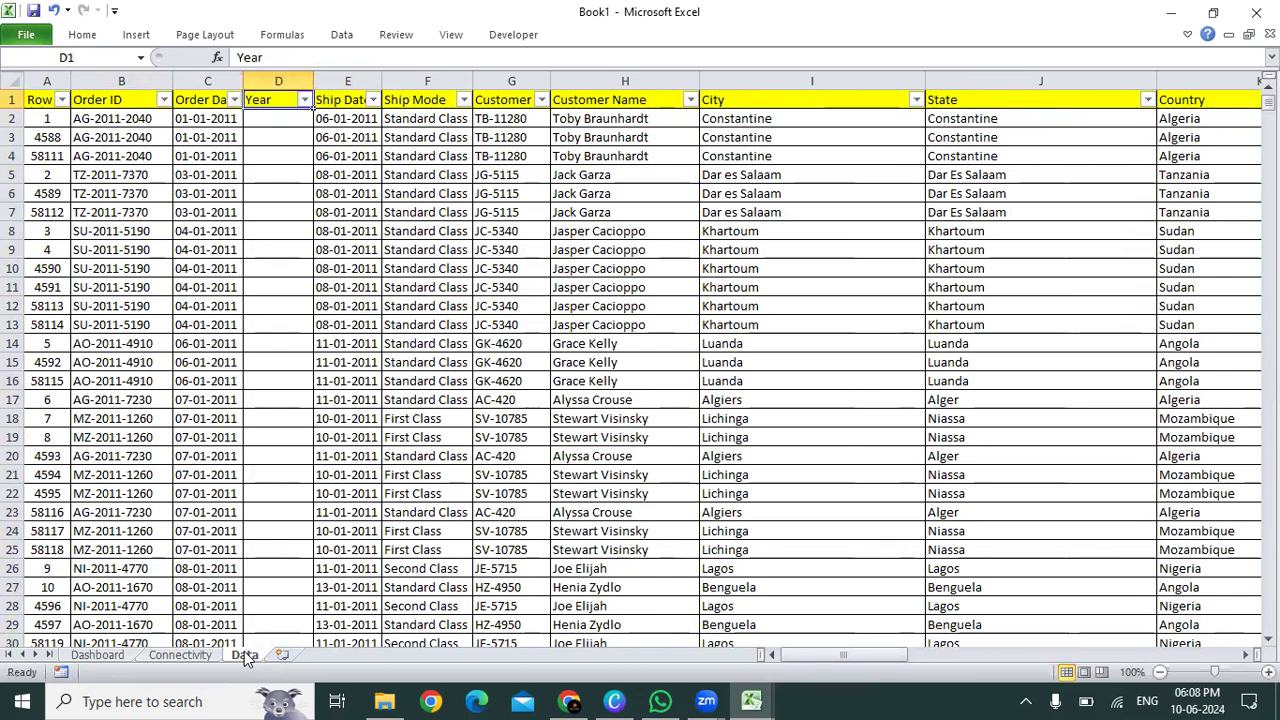
# - Centre the Year heading and enter the formula =YEAR(C2) in cell D2
pyautogui.hotkey('alt', 'h')
pyautogui.press('Escape')
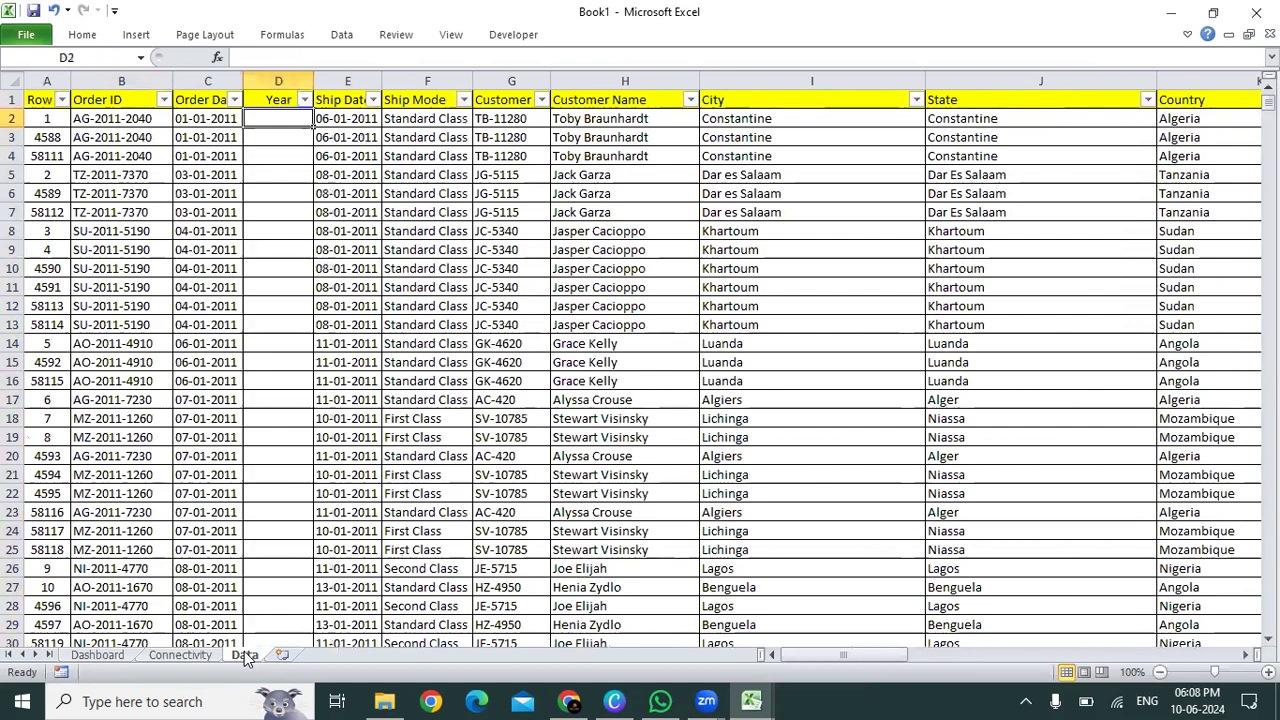
pyautogui.write('=Year')
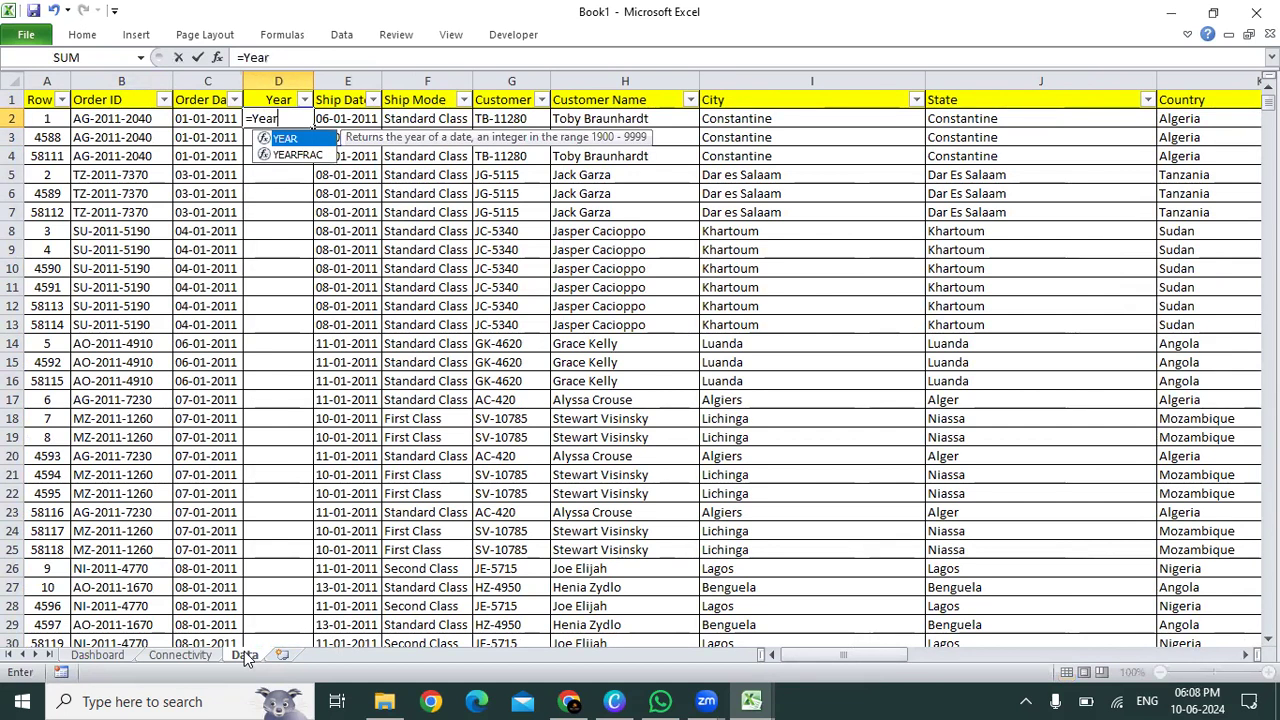
pyautogui.press('Tab')
pyautogui.write('C2)')
pyautogui.hotkey('ctrl', 'Return')
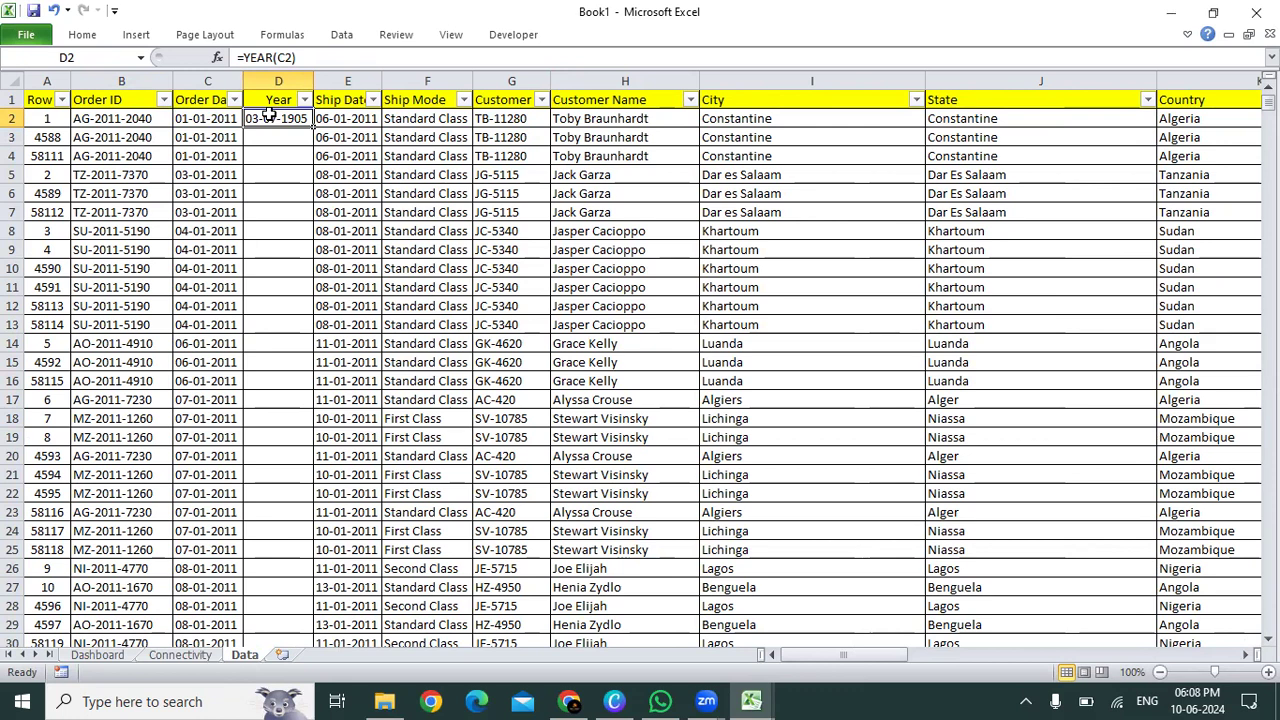
# - Change the number format of D2 to General and centre the cell
pyautogui.click(76, 38)
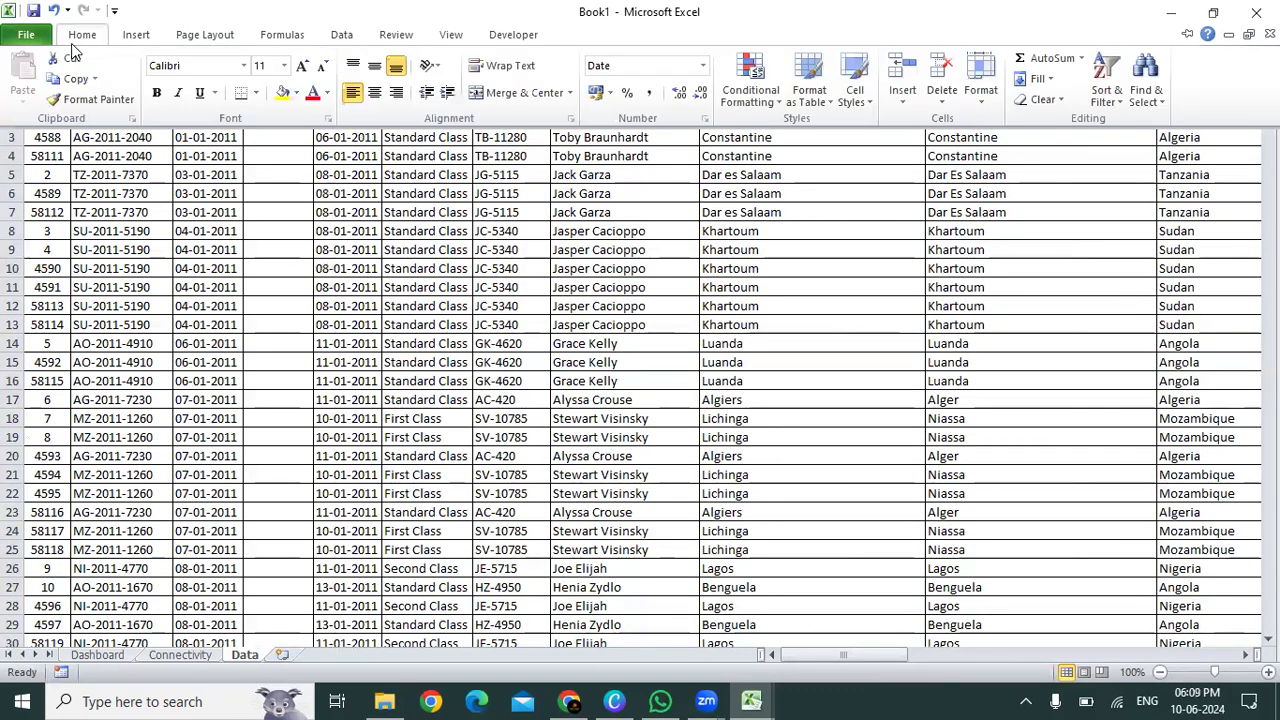
pyautogui.click(706, 69)
pyautogui.click(706, 69)
pyautogui.click(706, 69)
pyautogui.click(706, 69)
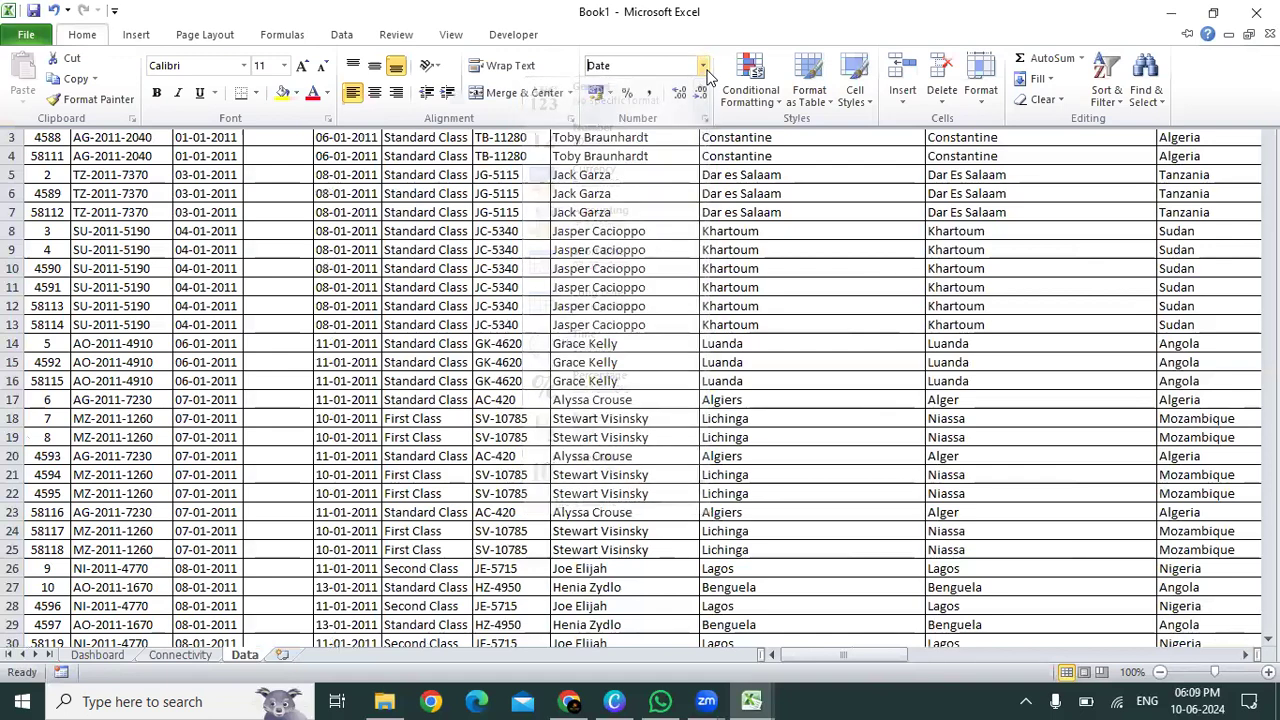
pyautogui.click(704, 68)
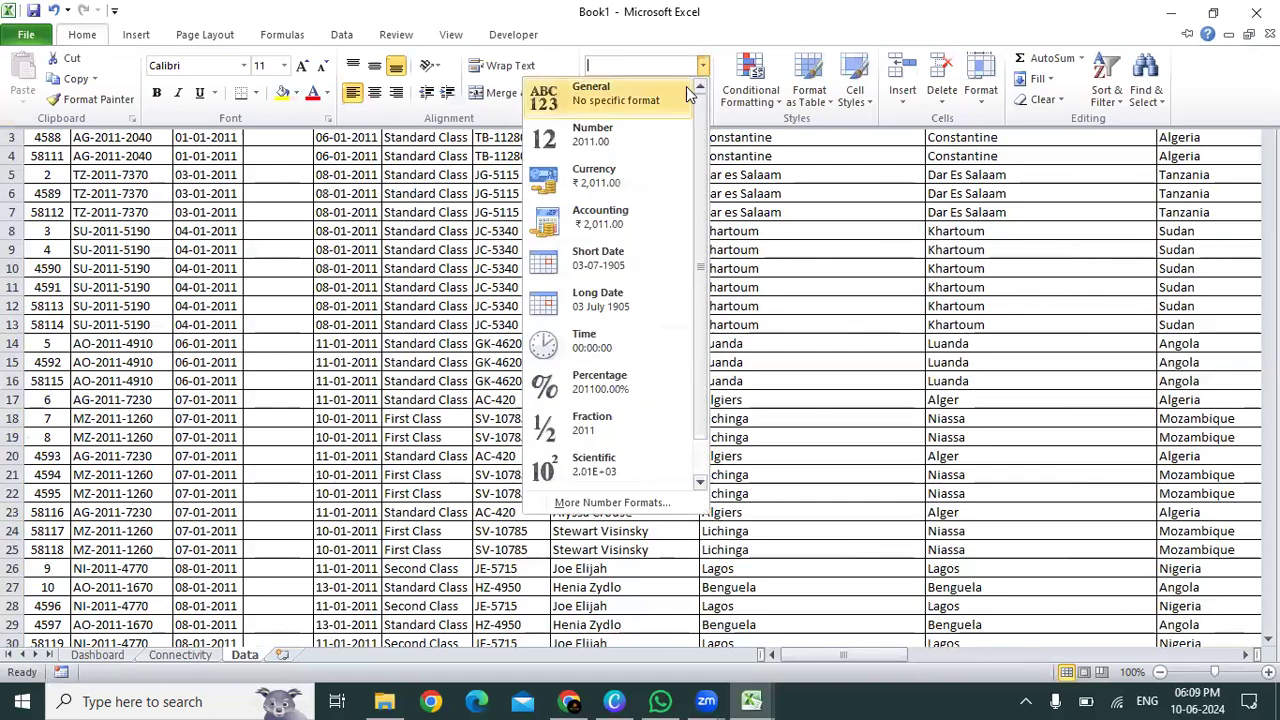
pyautogui.click(684, 88)
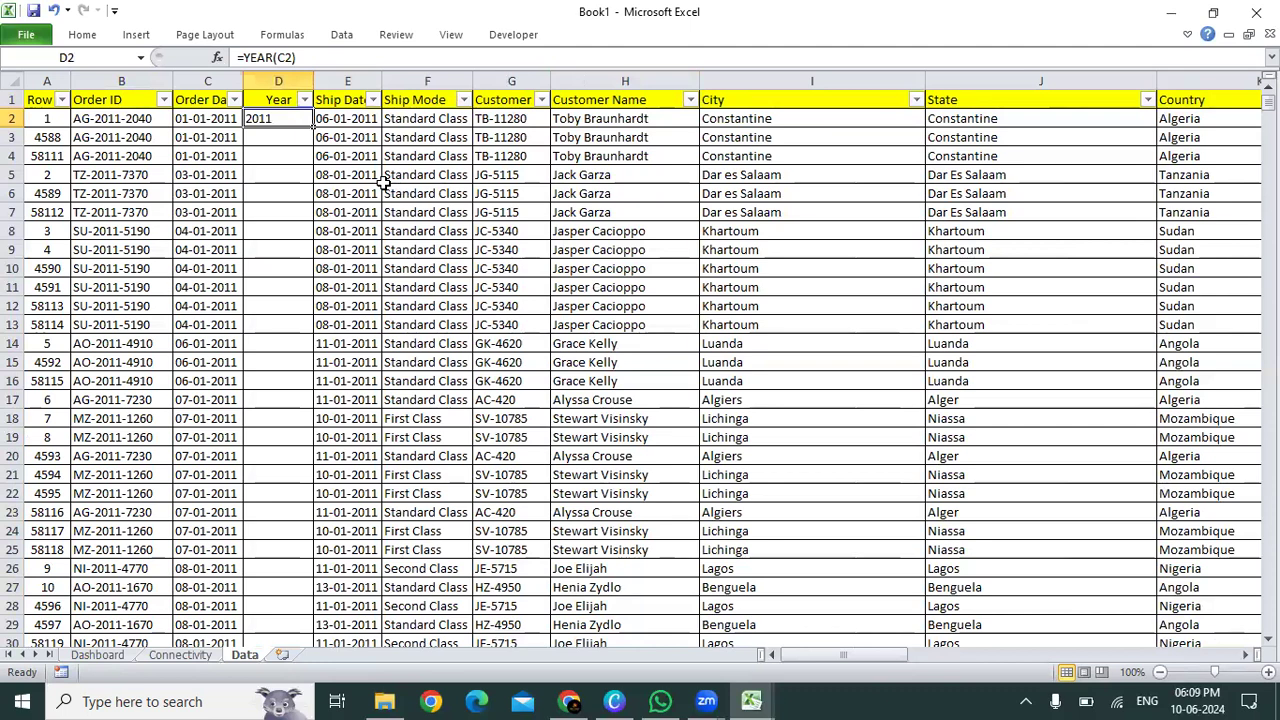
pyautogui.hotkey('alt', 'h')
pyautogui.press('a')
pyautogui.press('c')
# - Fill the Year formula from D2 down to the last data row, D58115
pyautogui.press('Left')
pyautogui.hotkey('ctrl', 'Down')
pyautogui.press('Right')
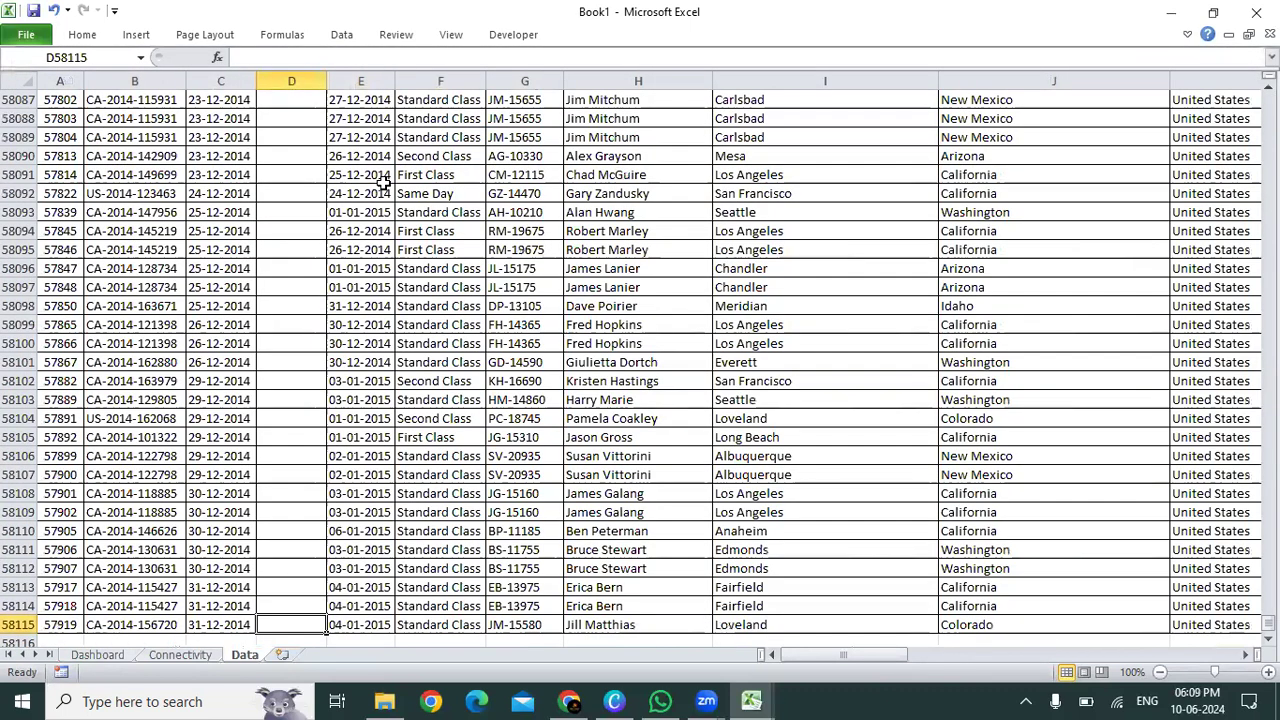
pyautogui.hotkey('ctrl', 'shift', 'Up')
pyautogui.hotkey('ctrl', 'd')
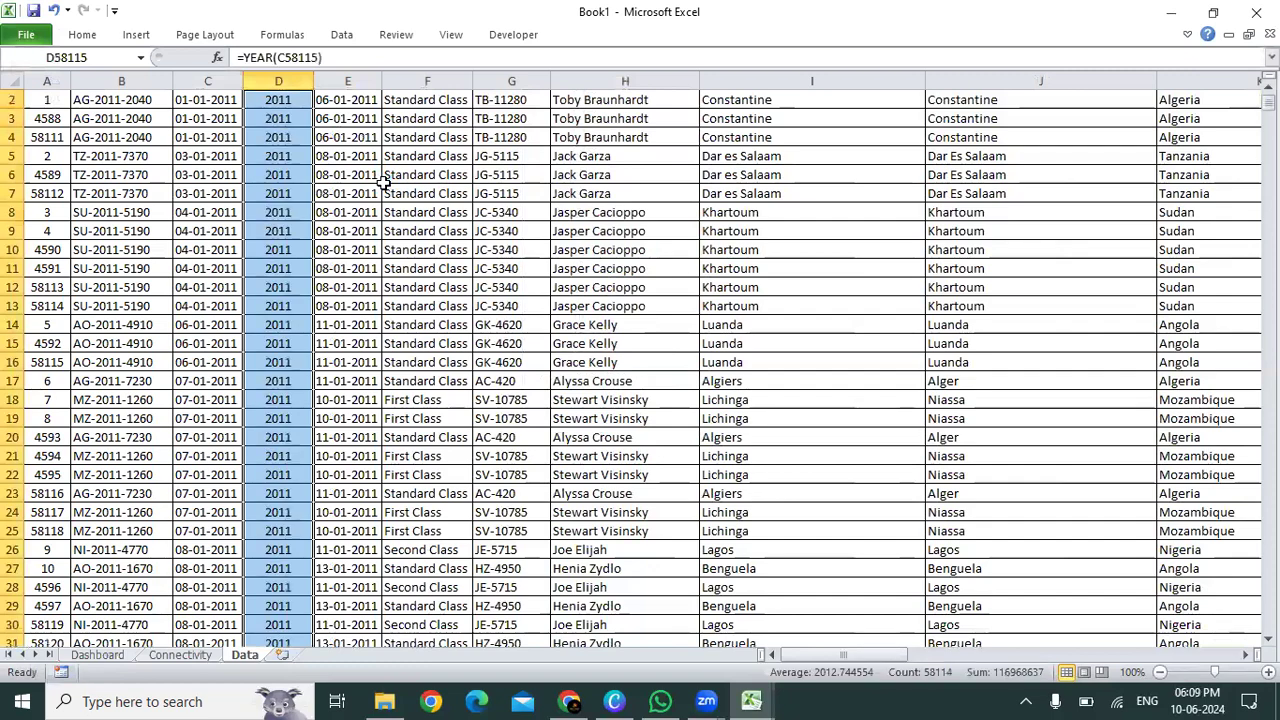
# - Check the filled Year values at both ends of column D against the order dates
pyautogui.press('Up')
pyautogui.press('Down')
pyautogui.press('Down')
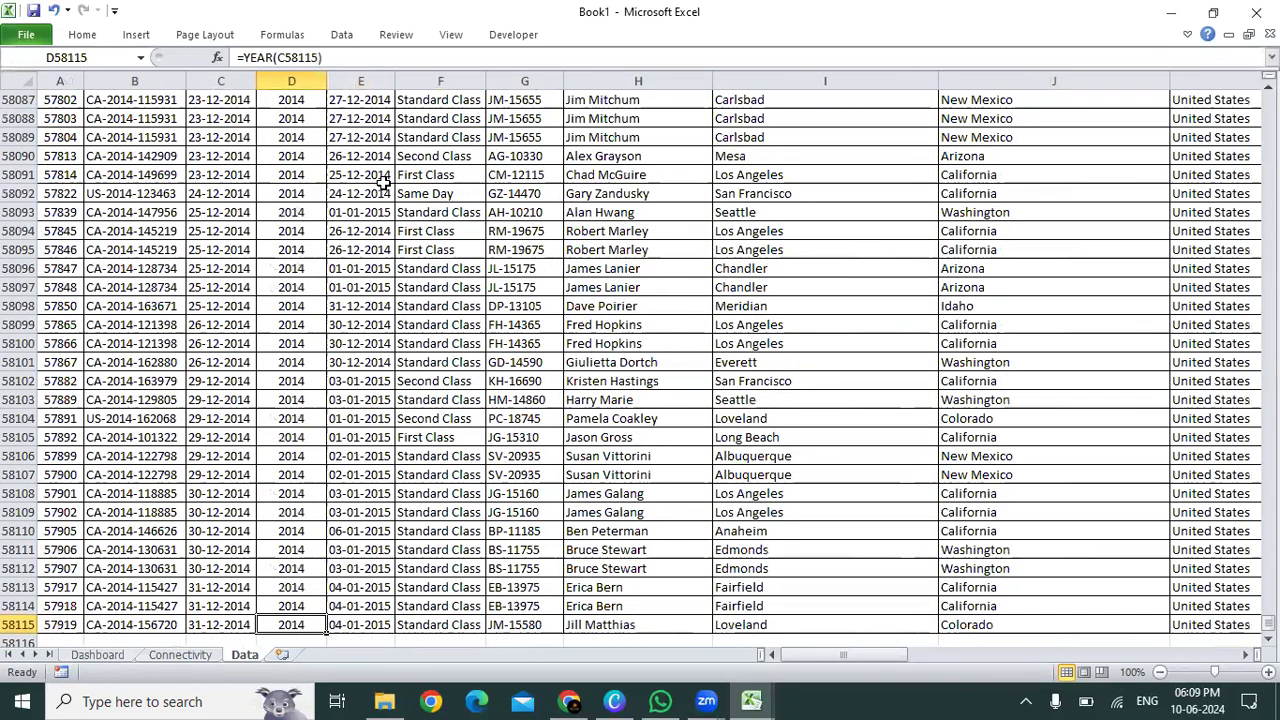
pyautogui.press('Up')
pyautogui.hotkey('ctrl', 'Up')
pyautogui.press('Down')
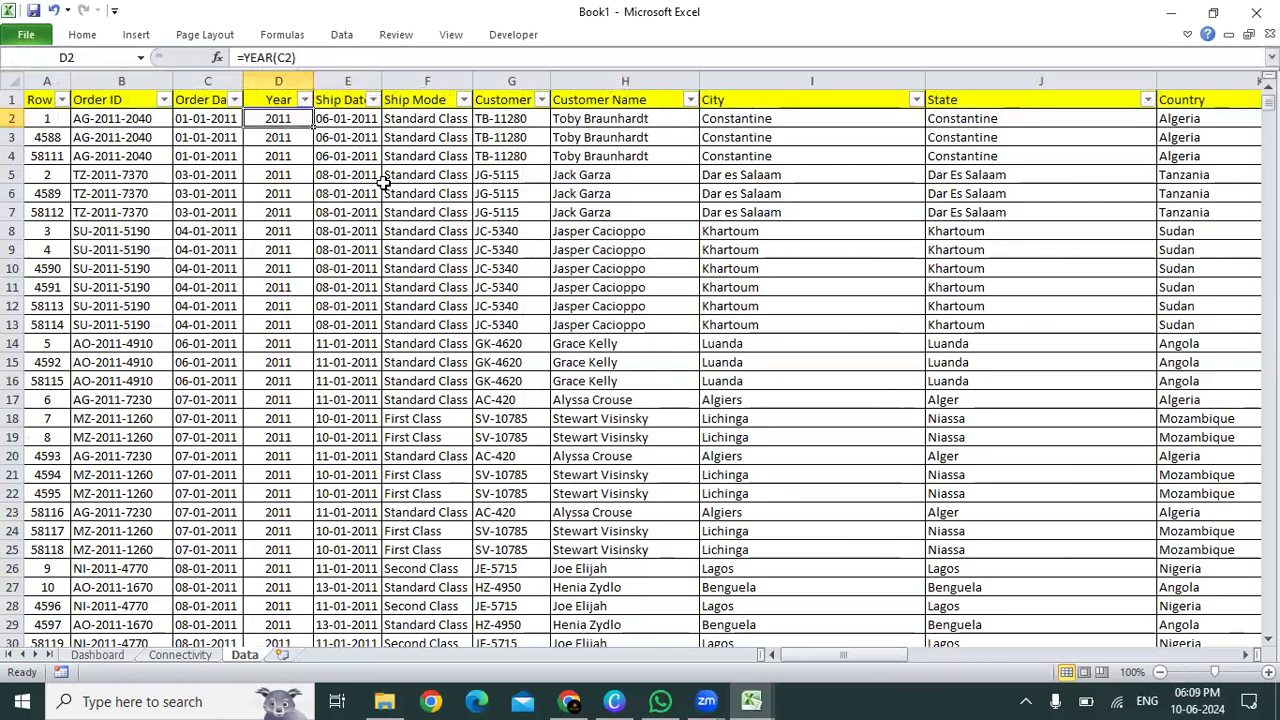
pyautogui.press('Up')
pyautogui.press('Left')
pyautogui.press('Down')
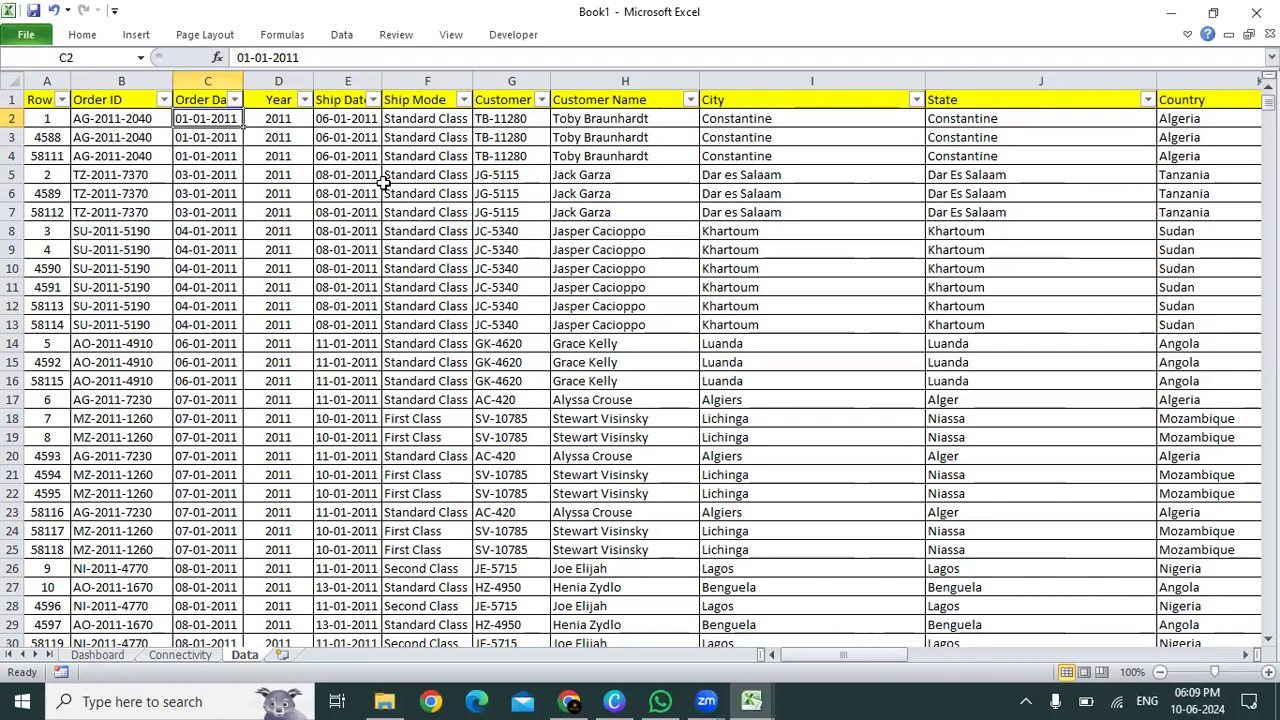
# - Replace the Year formulas in D2:D58115 with their values using Paste Special
pyautogui.press('Right')
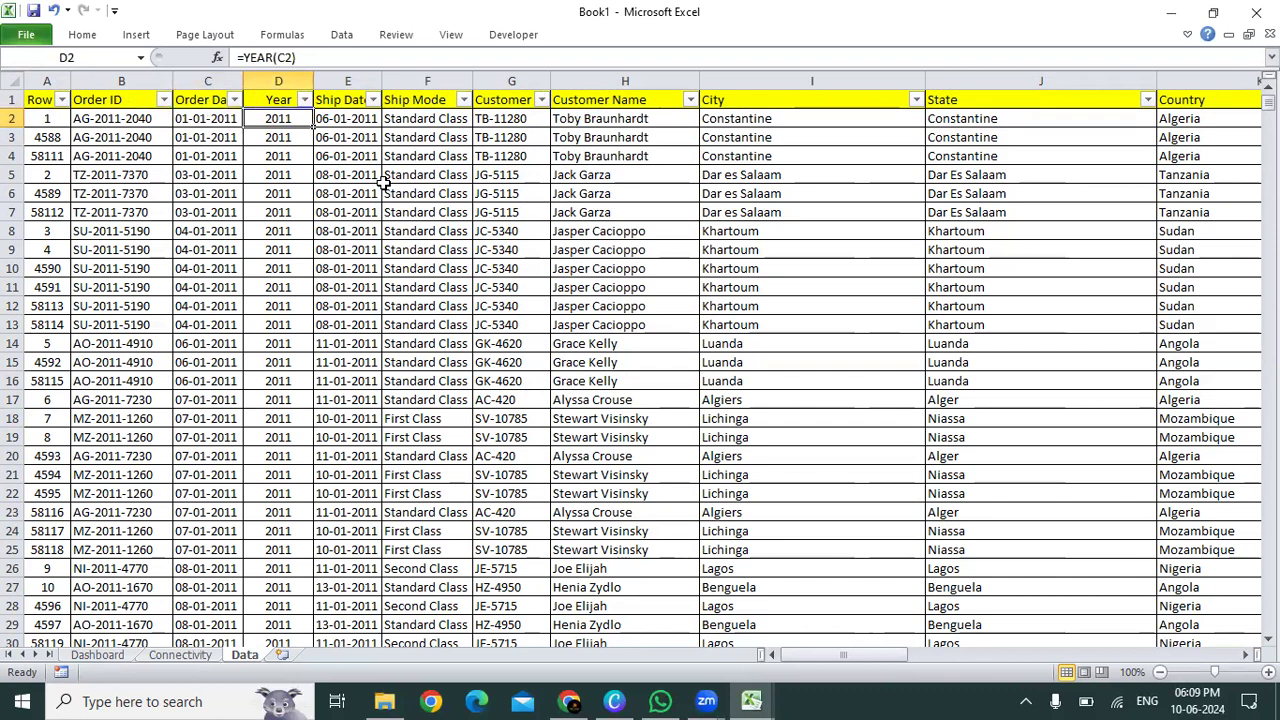
pyautogui.hotkey('ctrl', 'shift', 'Down')
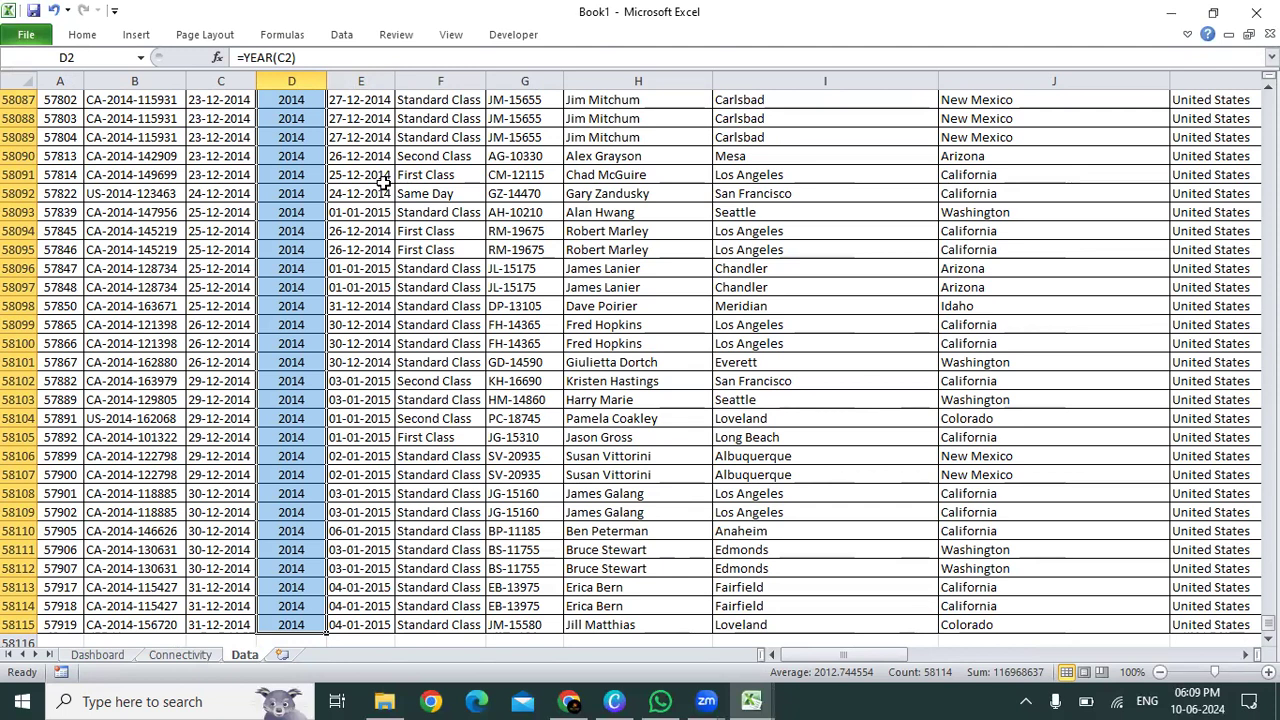
pyautogui.hotkey('ctrl', 'c')
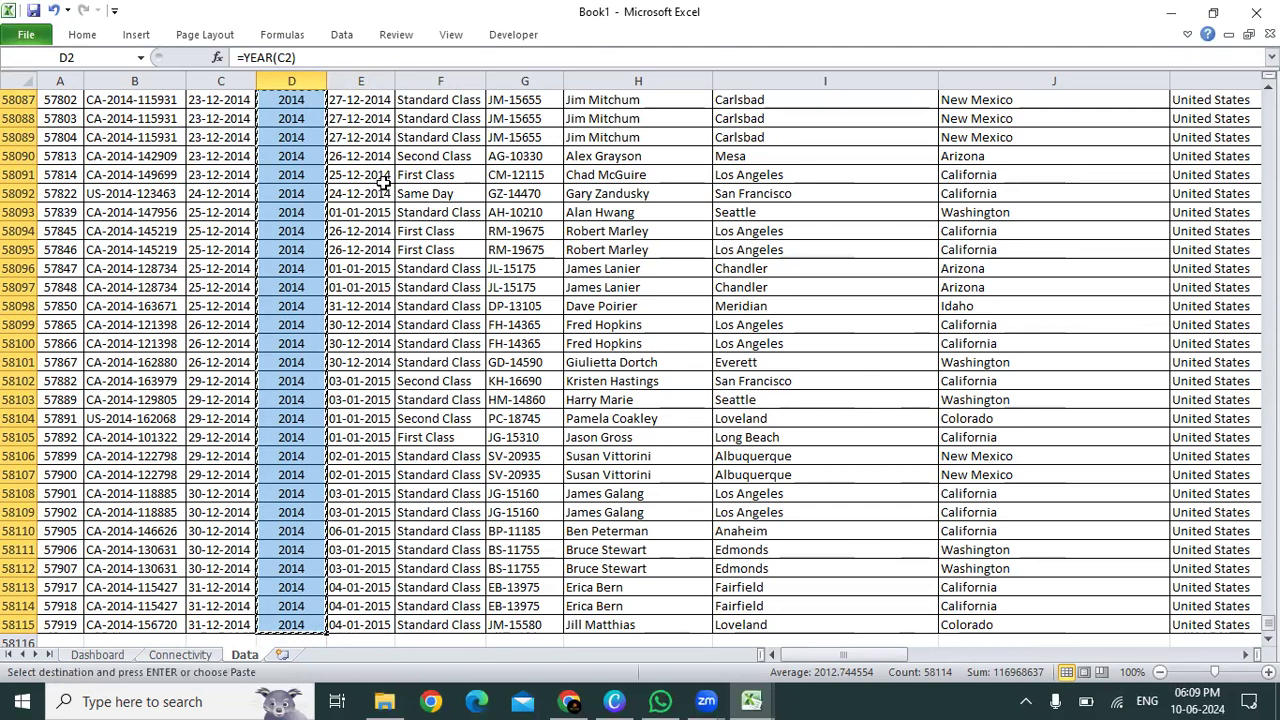
pyautogui.hotkey('ctrl', 'BackSpace')
pyautogui.hotkey('ctrl', 'alt', 'v')
pyautogui.press('v')
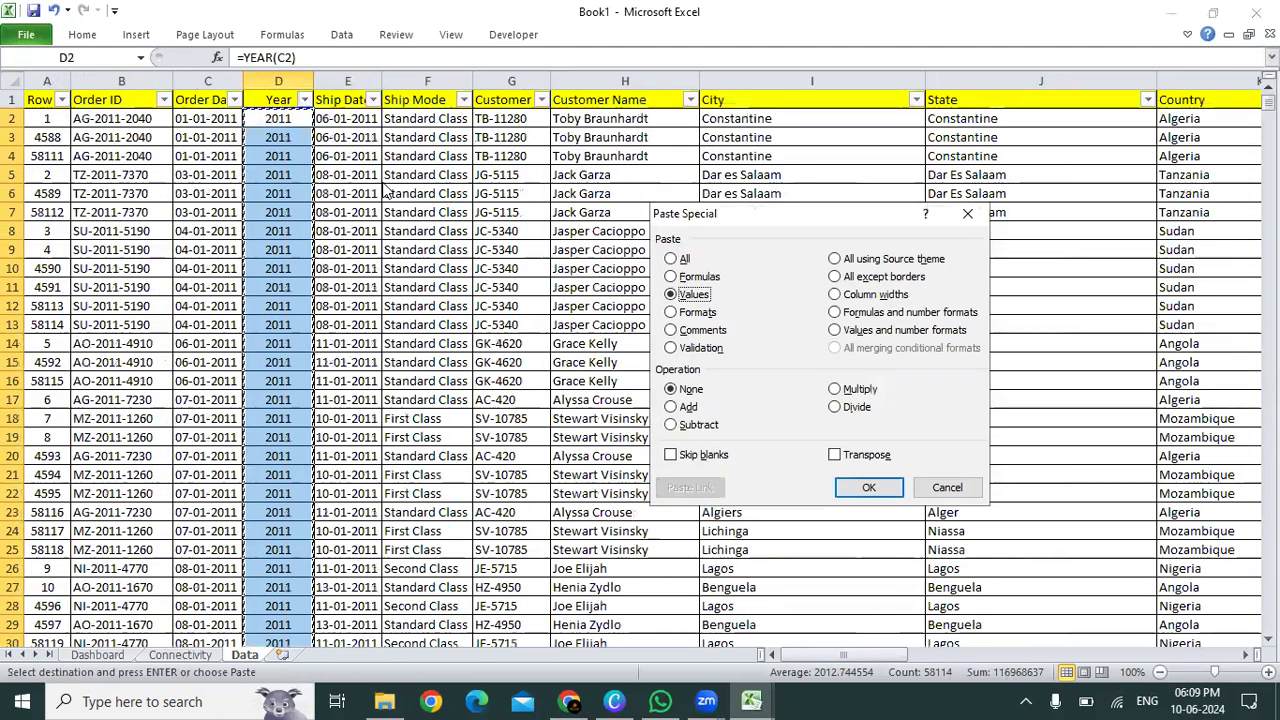
pyautogui.press('Return')
pyautogui.press('Escape')
# - Remove the filter from the Data sheet's header row and switch to the Connectivity sheet
pyautogui.hotkey('ctrl', 'Up')
pyautogui.press('Down')
pyautogui.hotkey('ctrl', 'Down')
pyautogui.hotkey('ctrl', 'Up')
pyautogui.hotkey('alt', 'd')
pyautogui.press('f')
pyautogui.press('f')
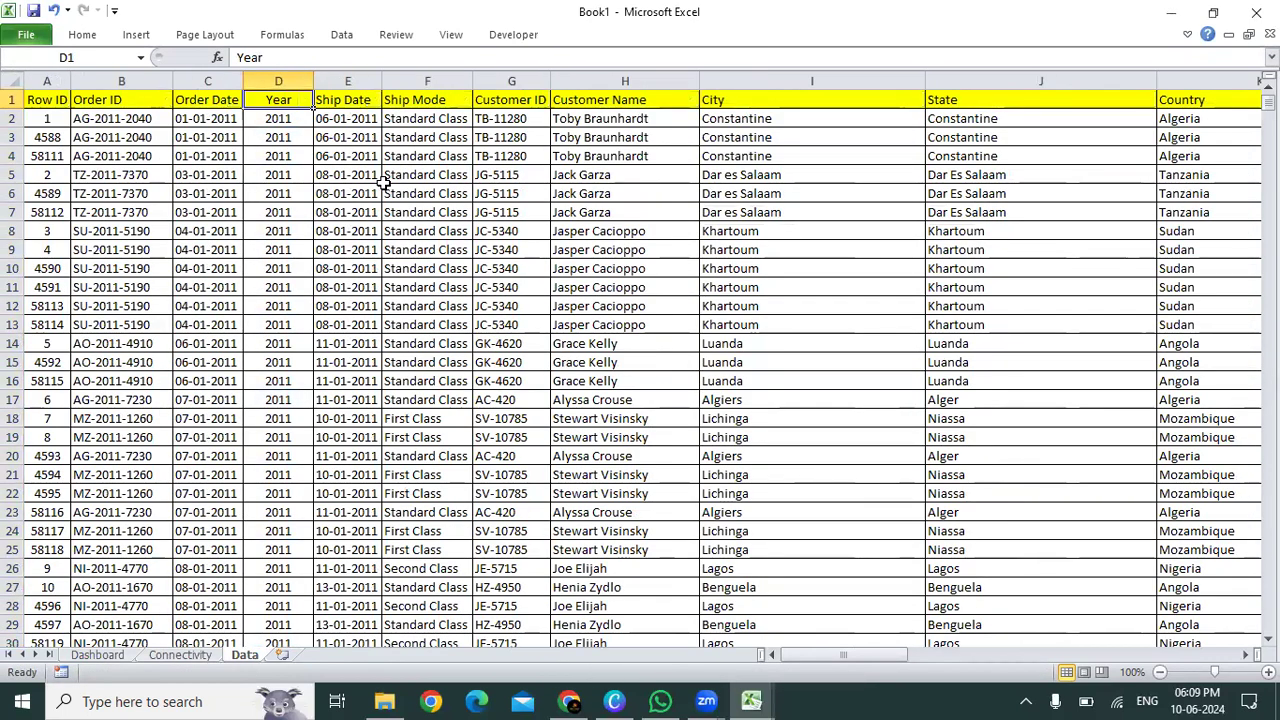
pyautogui.click(169, 658)
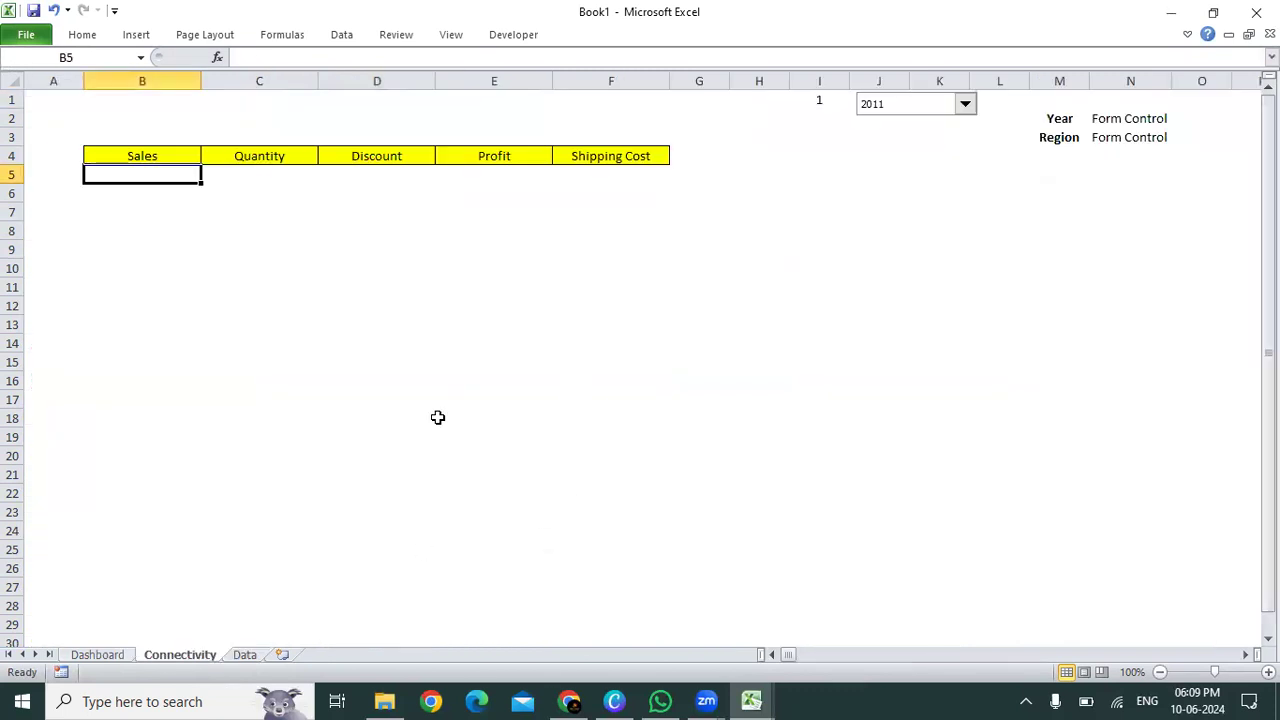
pyautogui.click(169, 155)
pyautogui.moveTo(169, 155); pyautogui.dragTo(634, 172)
pyautogui.click(145, 168)
pyautogui.write('=sumif(')
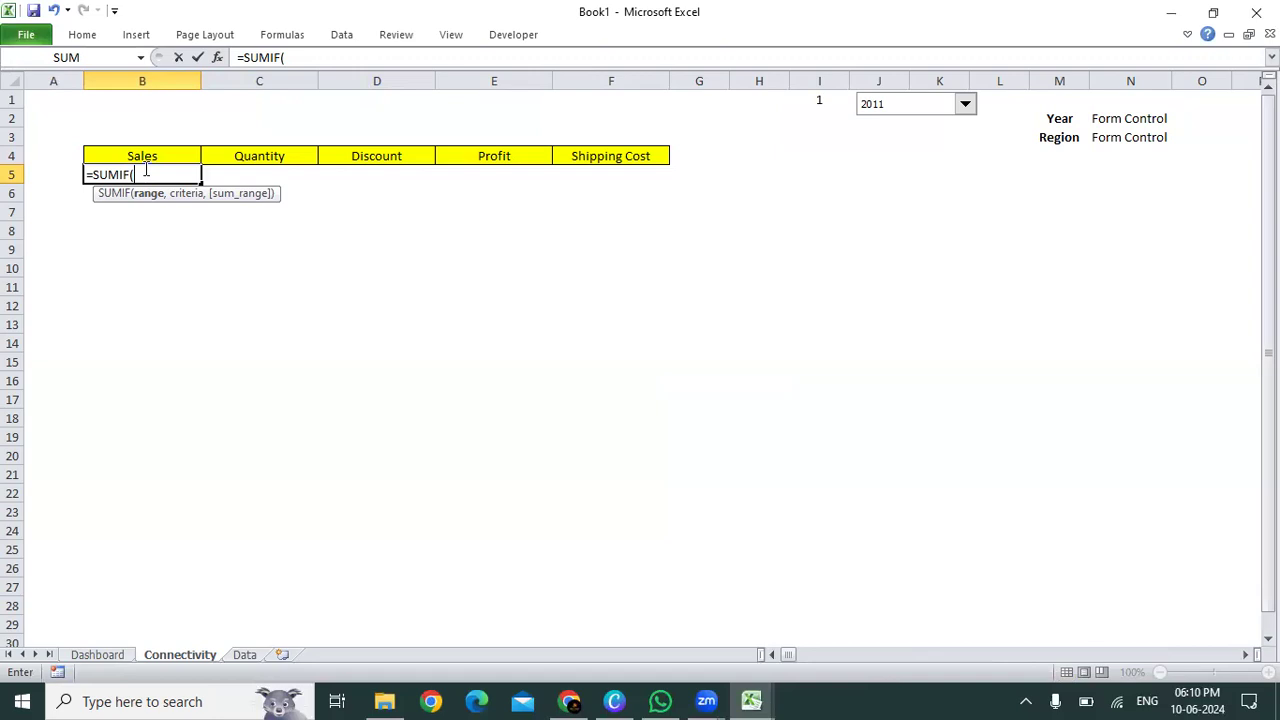
pyautogui.press('BackSpace')
pyautogui.write('S(')
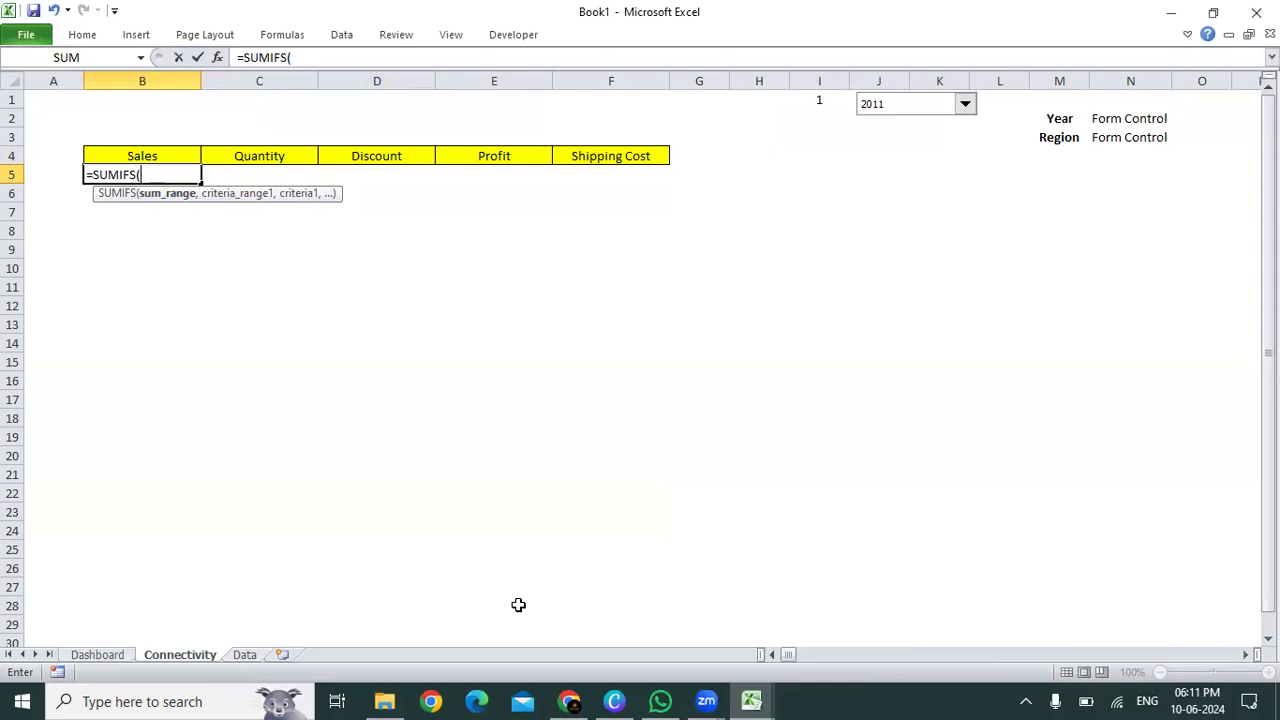
pyautogui.click(244, 655)
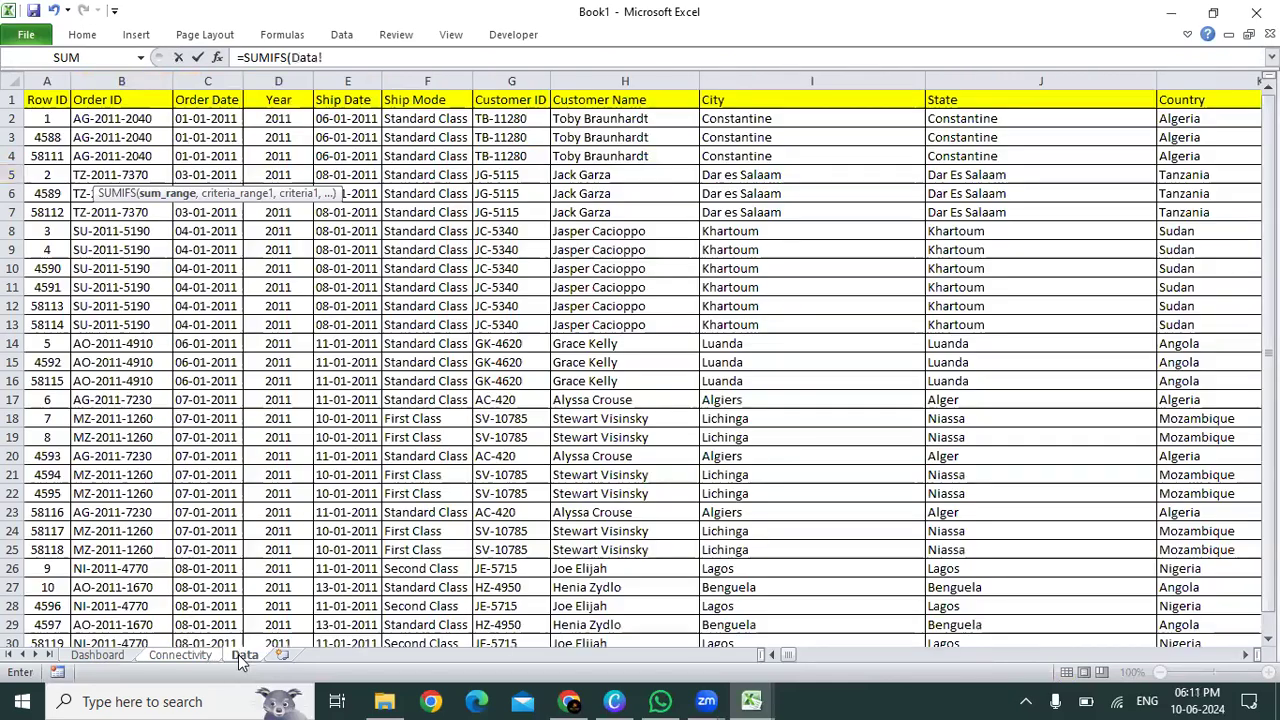
pyautogui.click(389, 348)
pyautogui.hotkey('ctrl', 'Up')
pyautogui.press('Right')
pyautogui.press('Right')
pyautogui.press('Right')
pyautogui.press('Down')
pyautogui.press('Right')
pyautogui.press('Right')
pyautogui.press('Right')
pyautogui.press('Right')
pyautogui.press('Right')
pyautogui.press('Right')
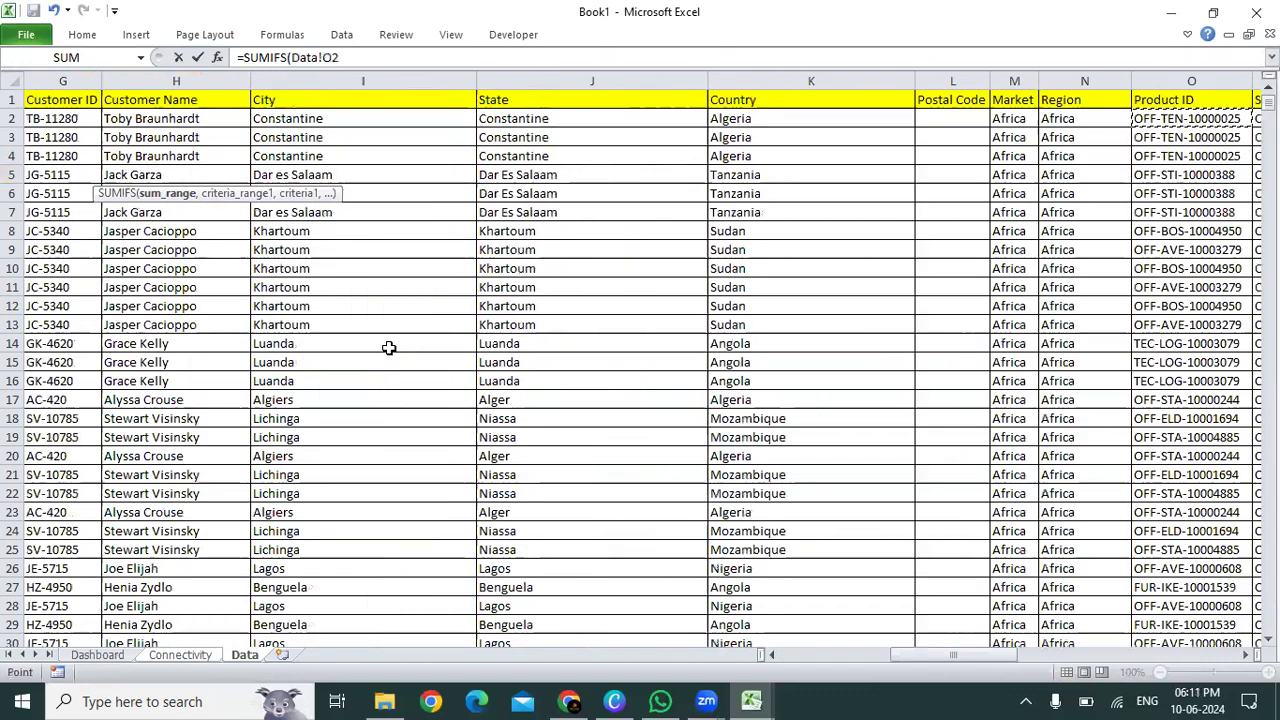
pyautogui.press('Right')
pyautogui.press('Right')
pyautogui.press('Right')
pyautogui.press('Right')
pyautogui.press('Right')
pyautogui.hotkey('ctrl', 'shift', 'Down')
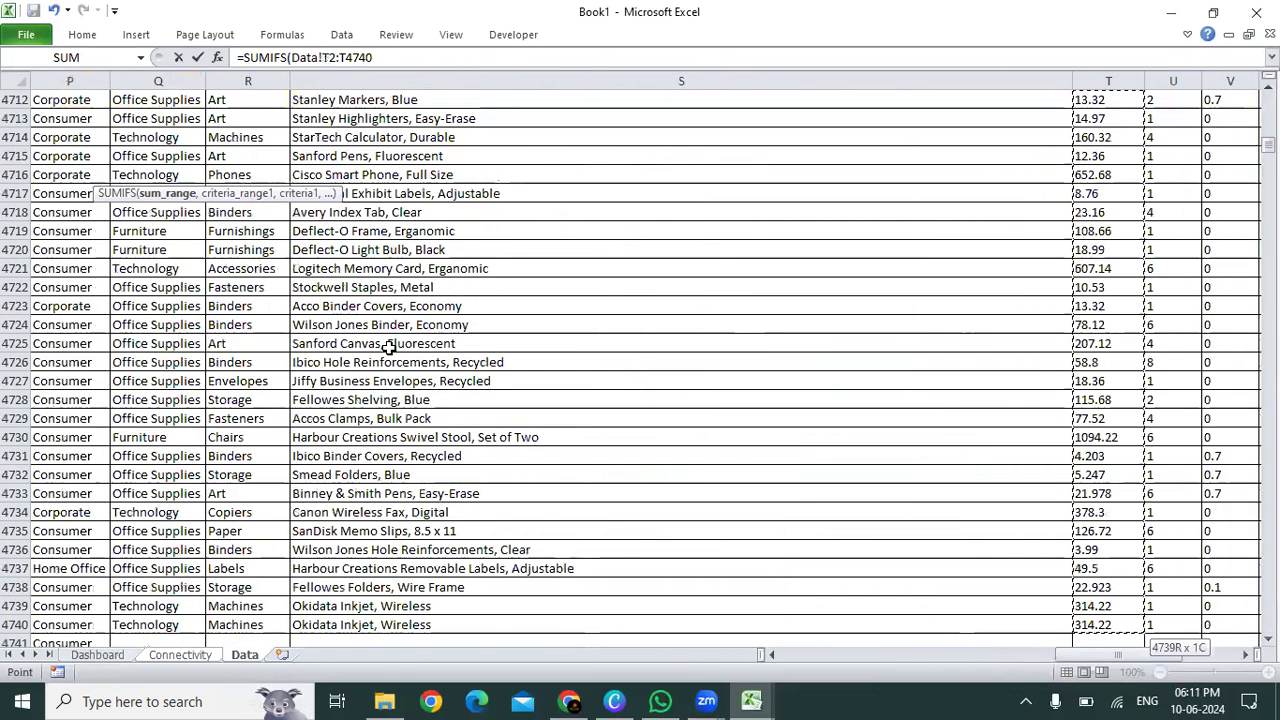
pyautogui.hotkey('ctrl', 'shift', 'Down')
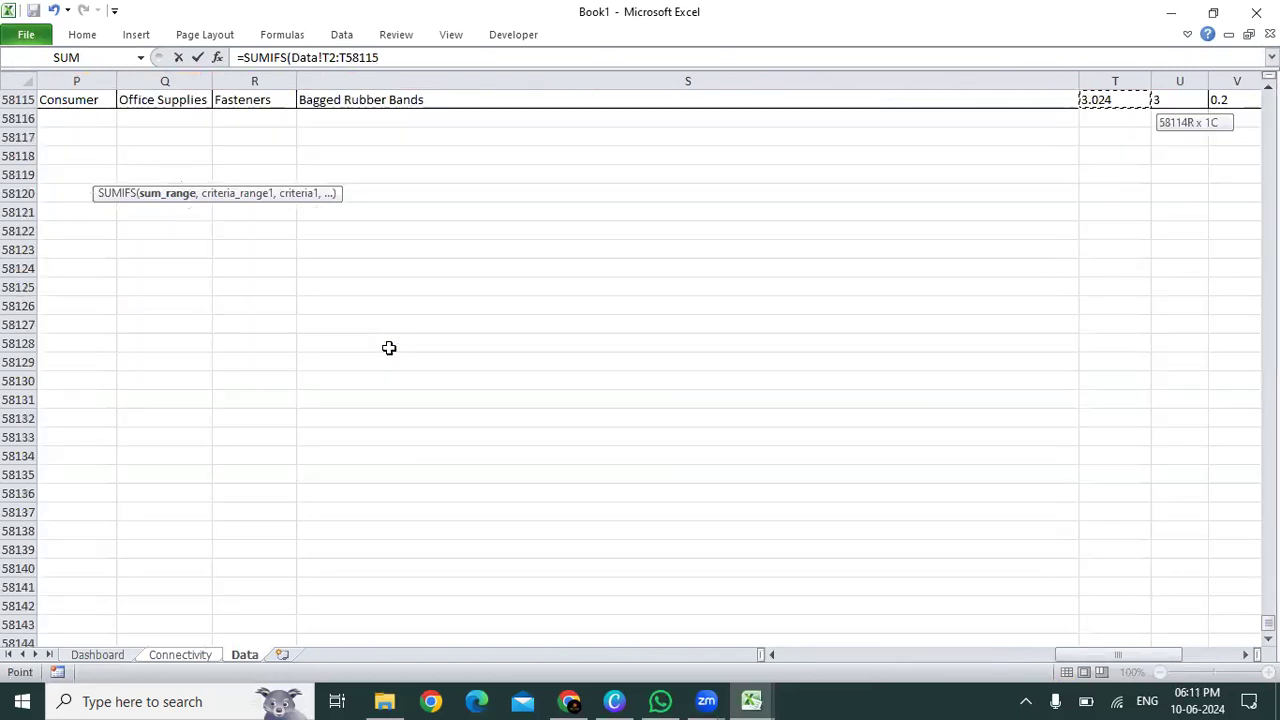
pyautogui.write(',')
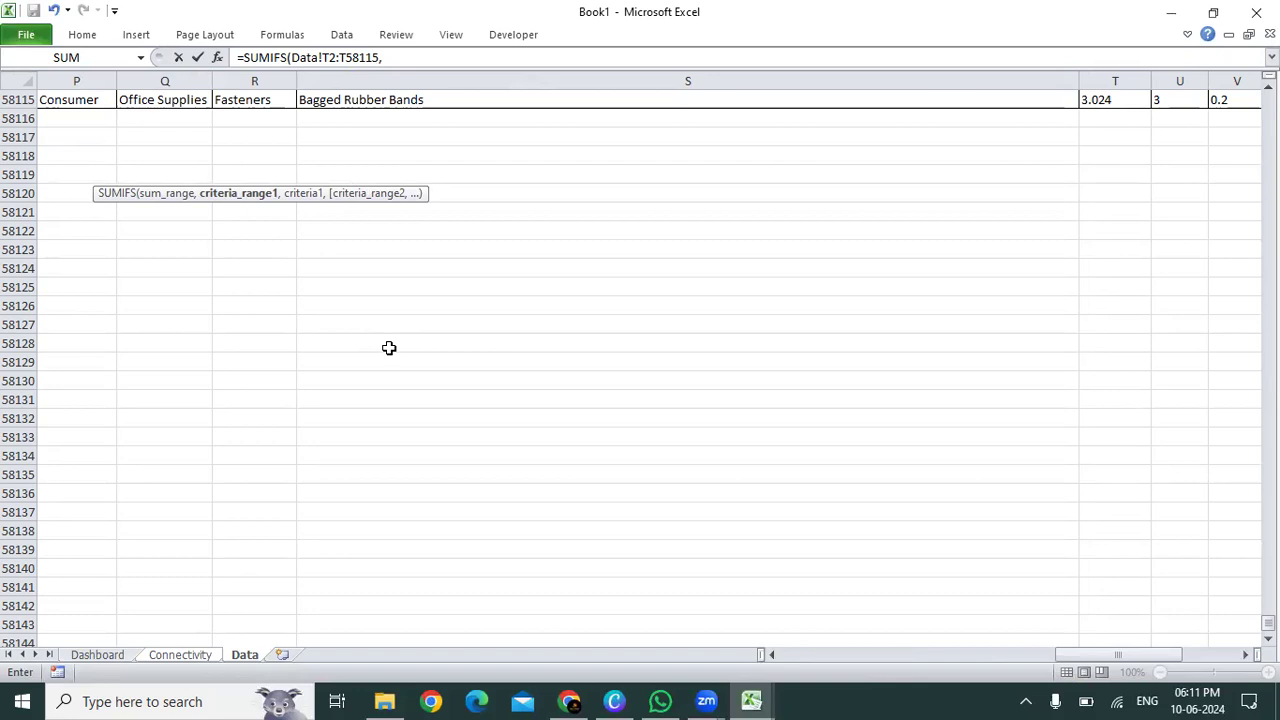
pyautogui.press('Escape')
# - Examine the Year drop-down's choices, keeping 2011 selected, along with its linked cell I1 and the range B4:F5
pyautogui.hotkey('ctrl', 'Up')
pyautogui.hotkey('ctrl', 'Up')
pyautogui.press('Down')
pyautogui.press('Down')
pyautogui.press('Down')
pyautogui.press('Right')
pyautogui.press('Right')
pyautogui.press('Right')
pyautogui.press('Right')
pyautogui.press('Right')
pyautogui.press('Right')
pyautogui.press('Right')
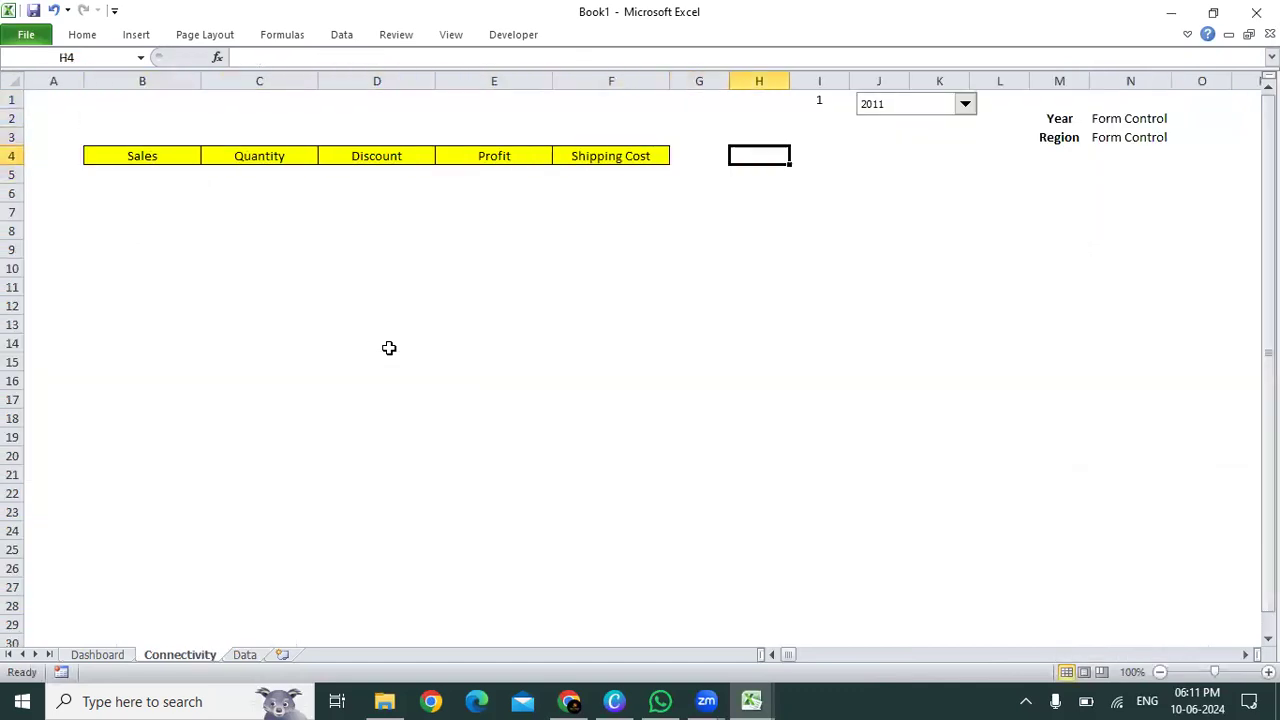
pyautogui.click(876, 111)
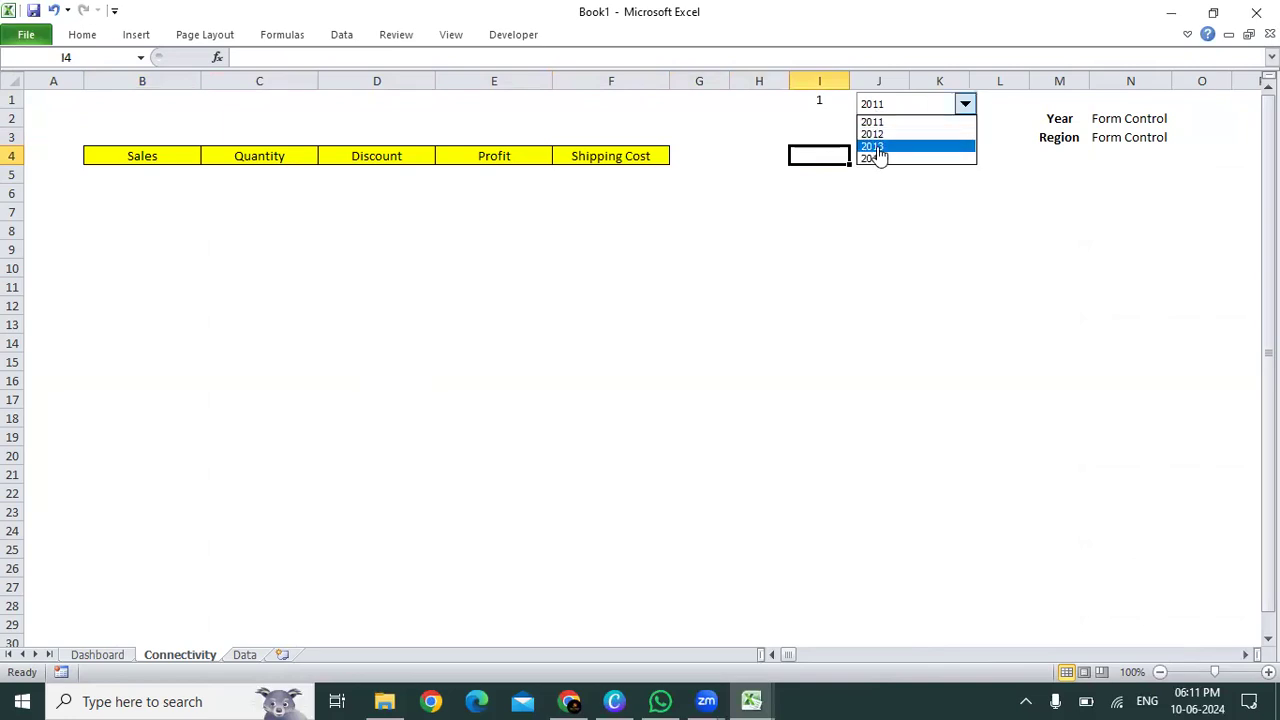
pyautogui.click(866, 121)
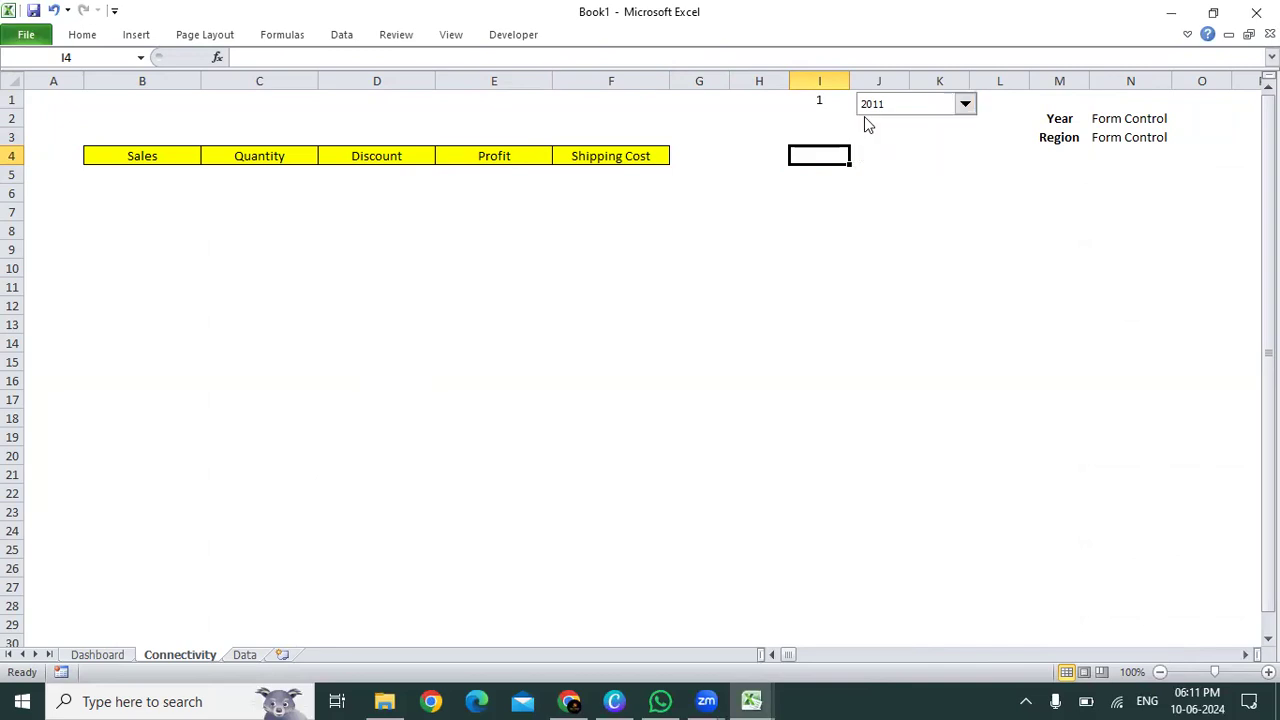
pyautogui.click(844, 103)
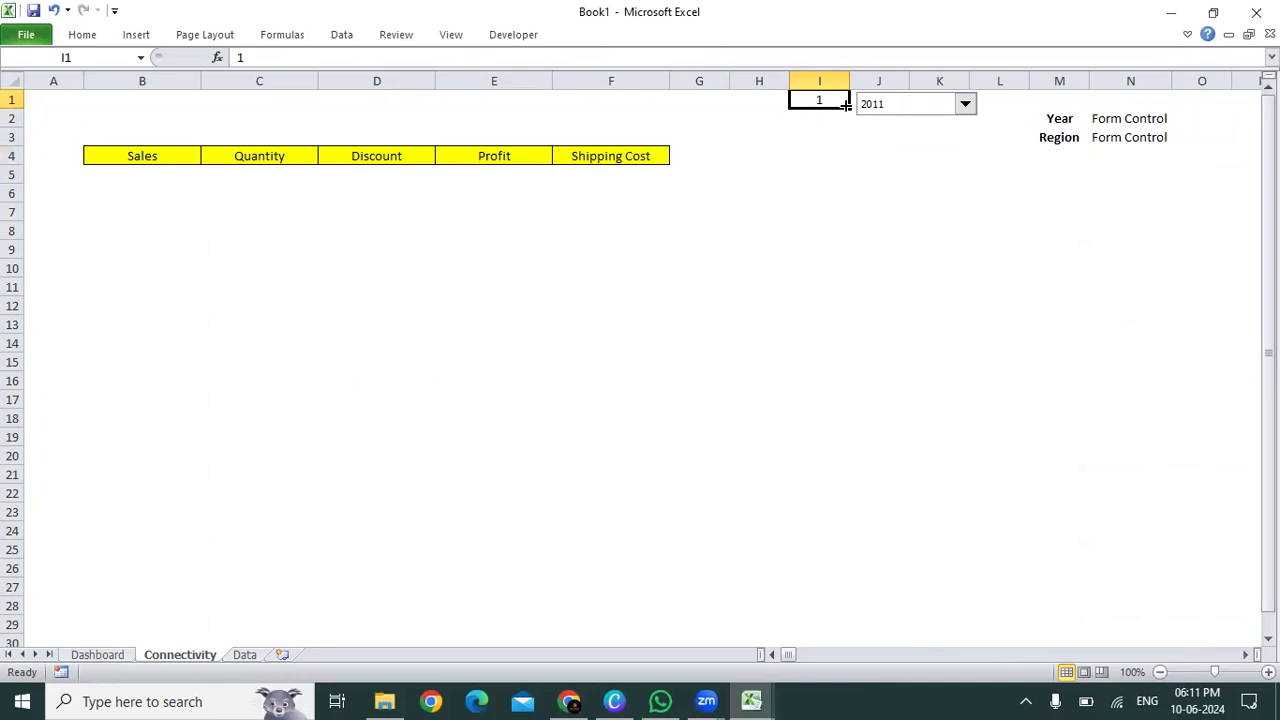
pyautogui.click(262, 170)
pyautogui.click(148, 160)
pyautogui.moveTo(148, 160); pyautogui.dragTo(620, 187)
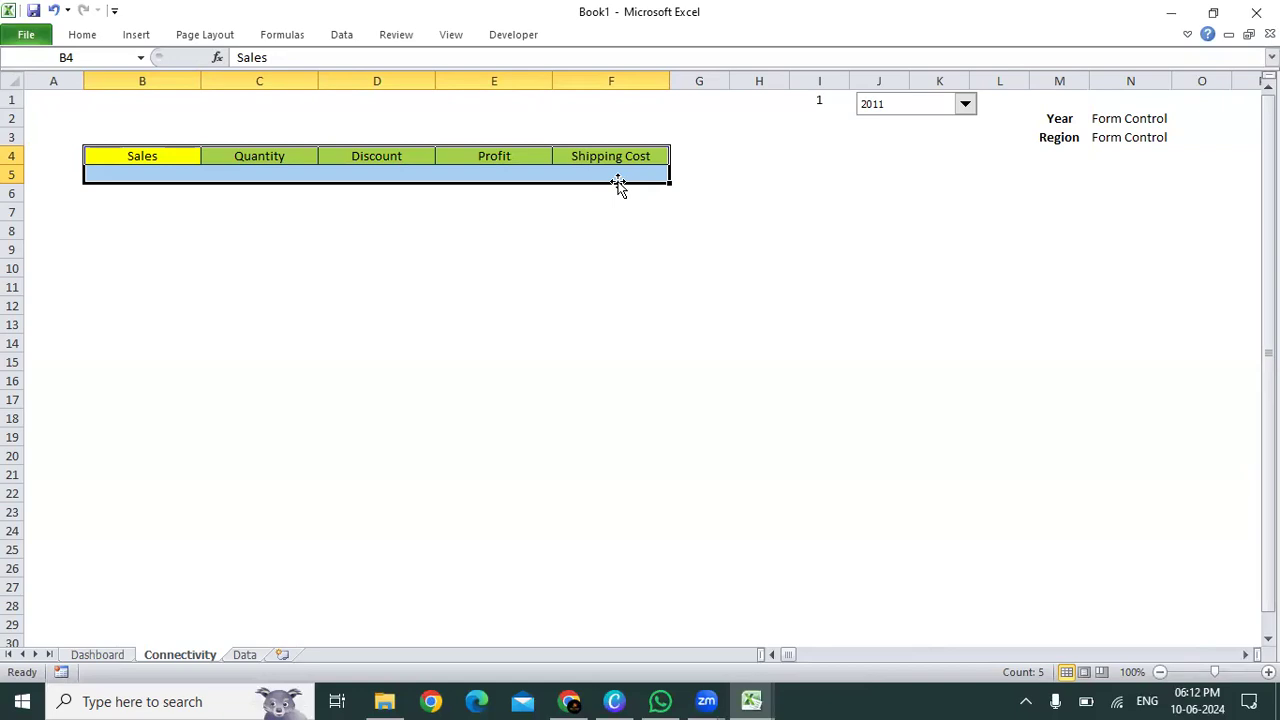
pyautogui.click(900, 118)
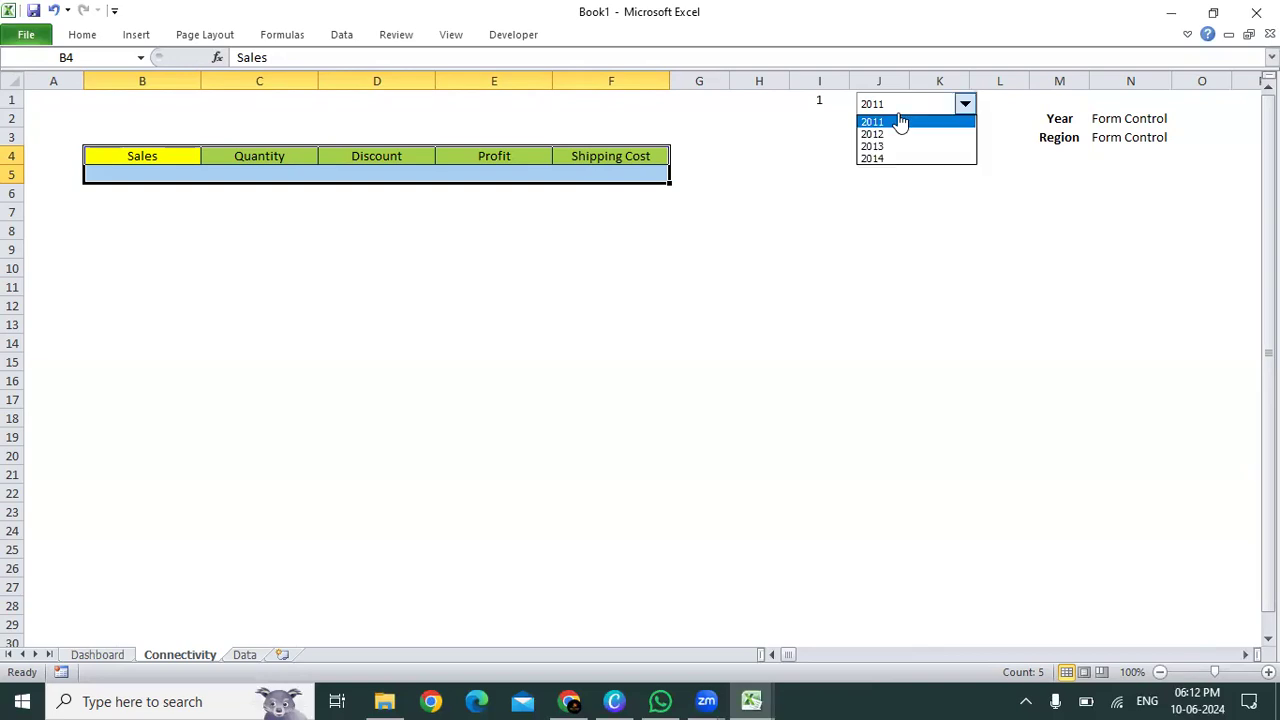
pyautogui.click(900, 121)
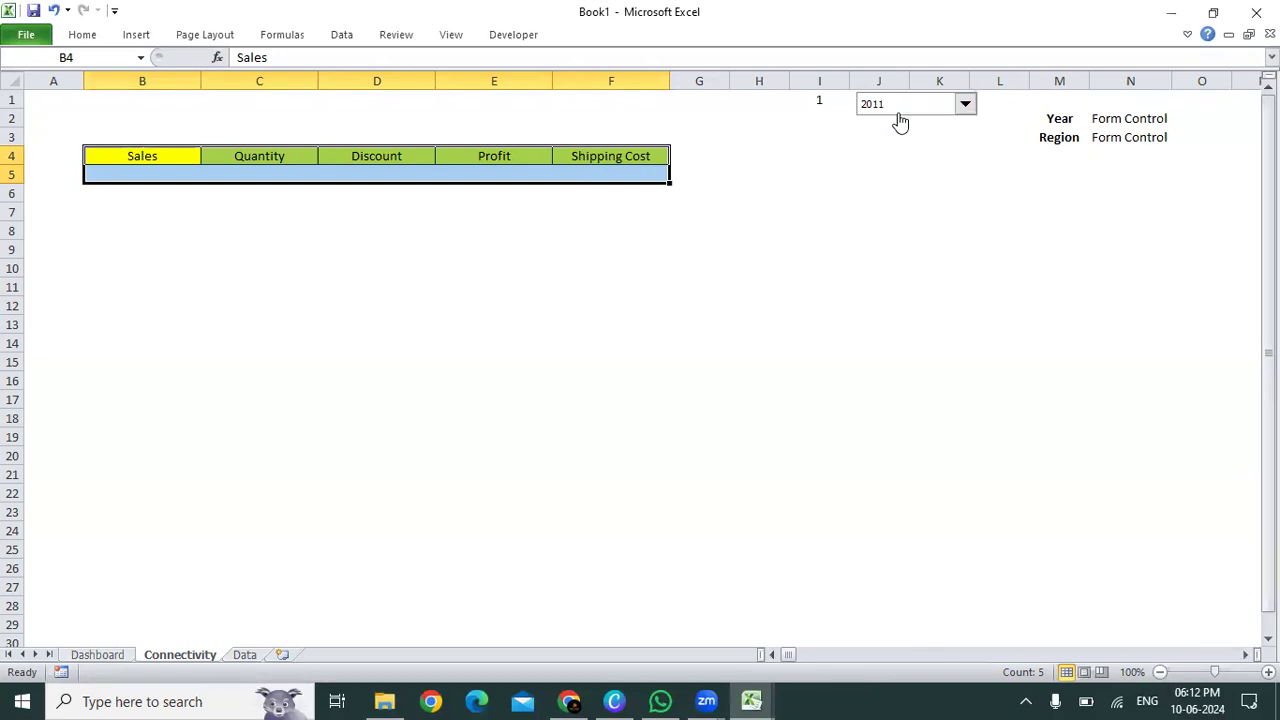
pyautogui.click(826, 101)
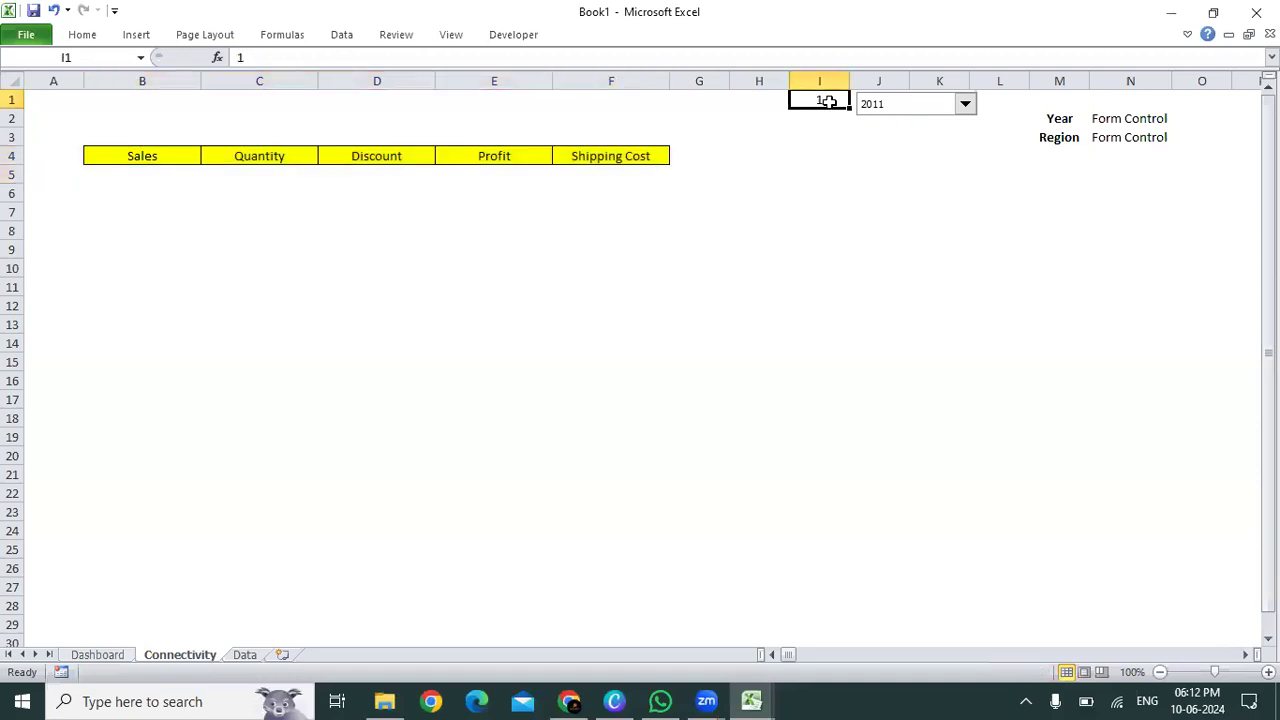
# - Widen column A on the Connectivity sheet to about the width of column B
pyautogui.click(58, 182)
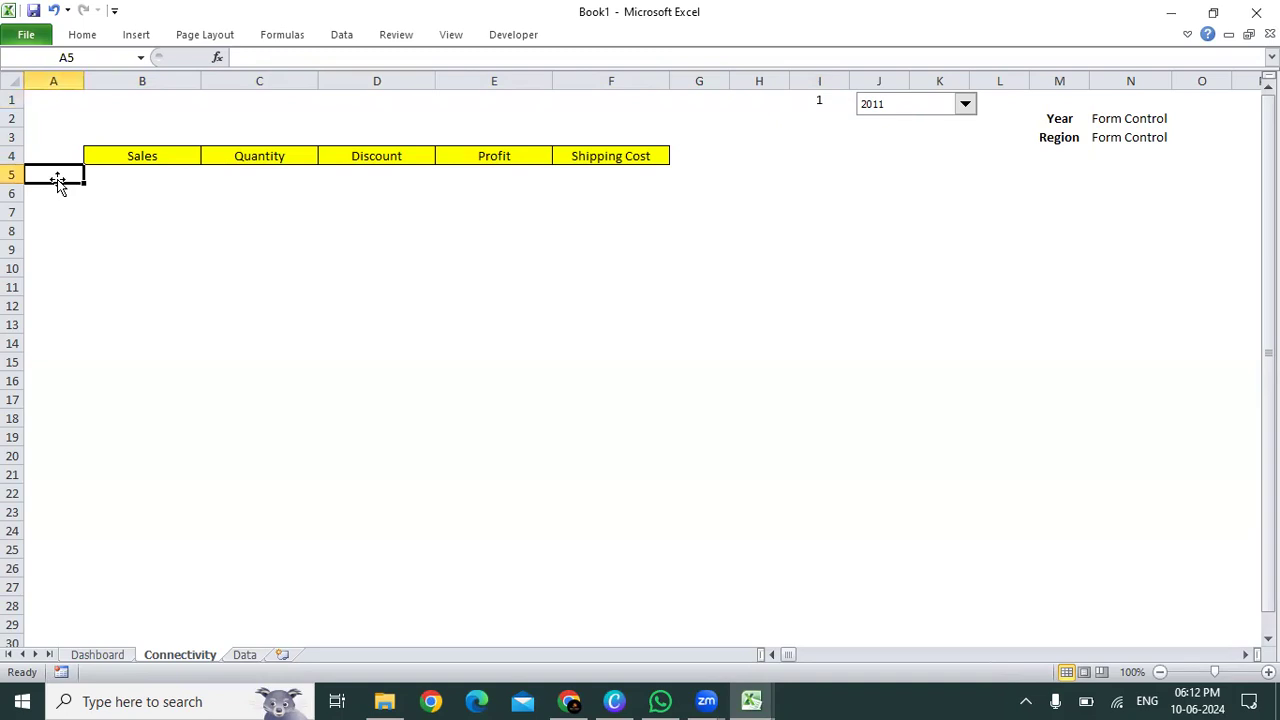
pyautogui.moveTo(84, 81); pyautogui.dragTo(137, 82)
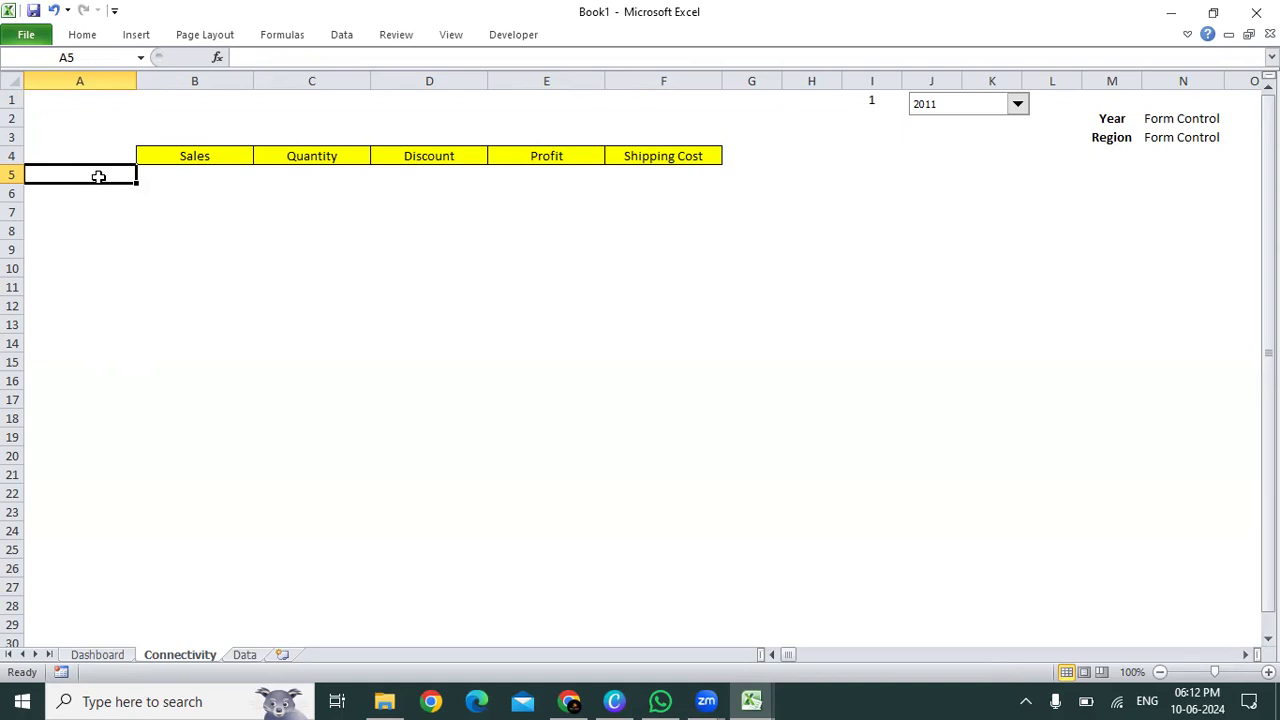
# - Enter =IF(I1=1,"2011",IF(I1=2,"2012")) in cell A5 of the Connectivity sheet, accepting the proposed closing parentheses
pyautogui.write('=')
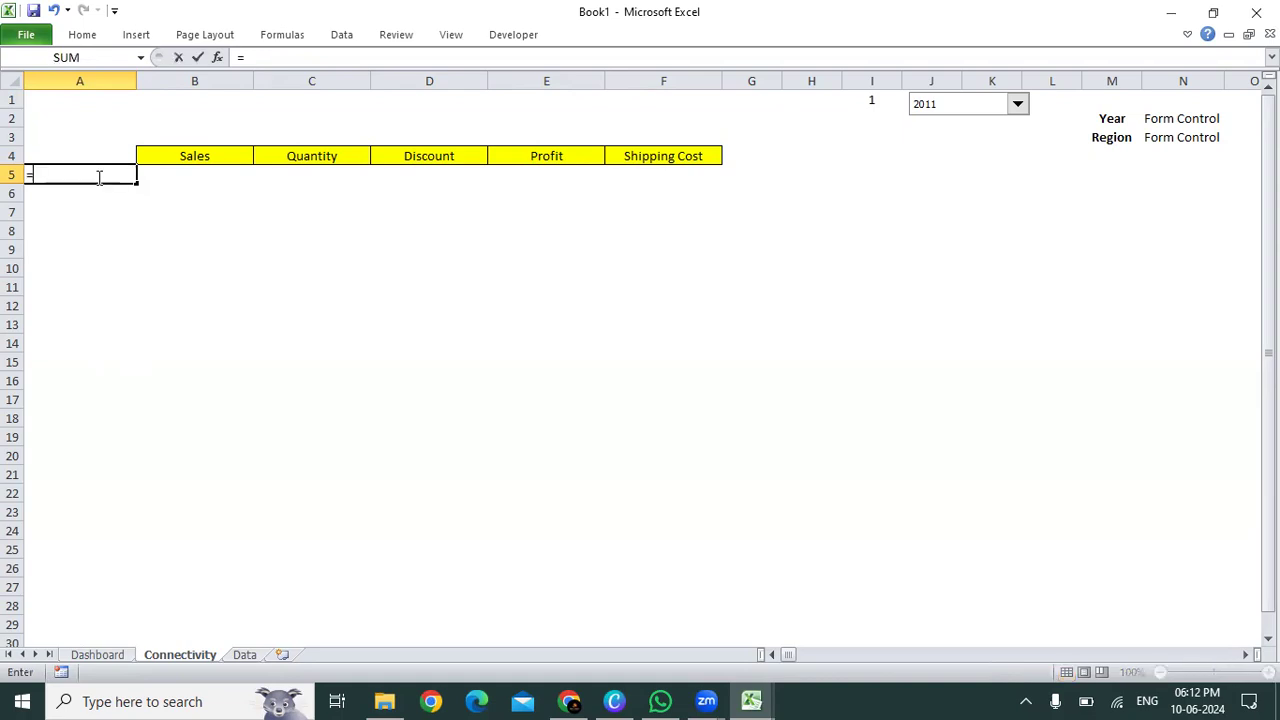
pyautogui.write('IF(')
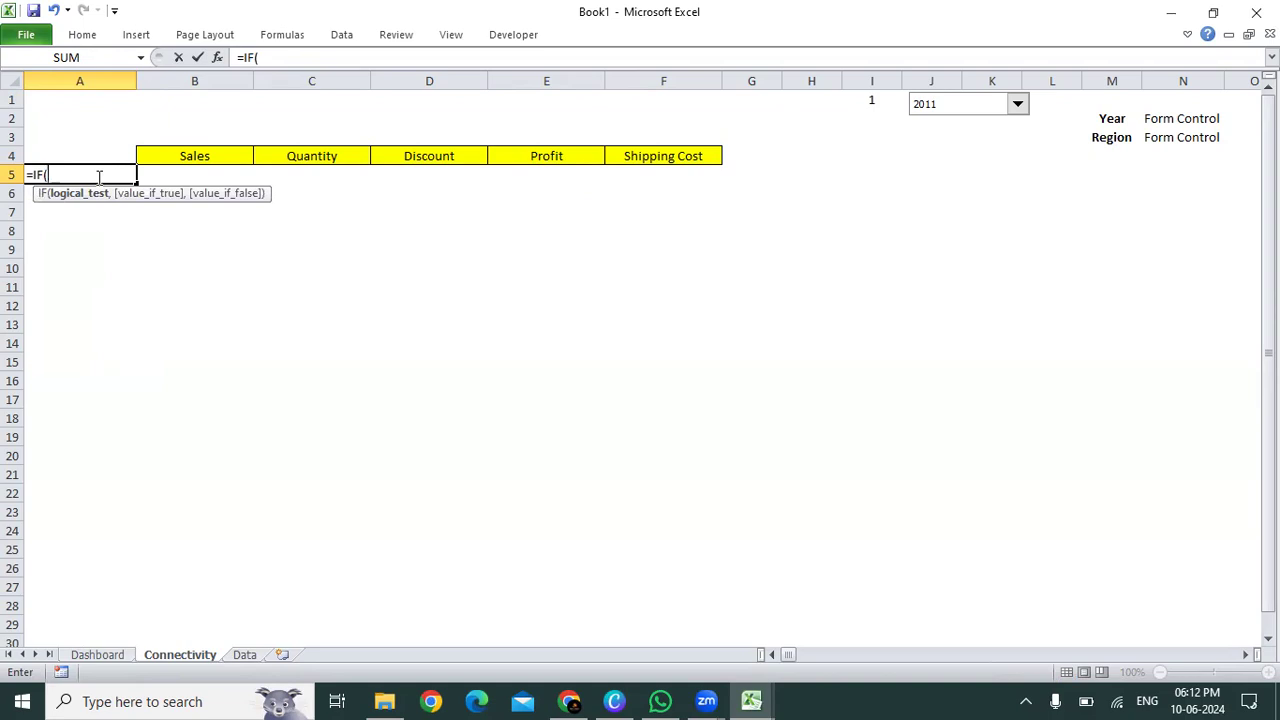
pyautogui.click(879, 104)
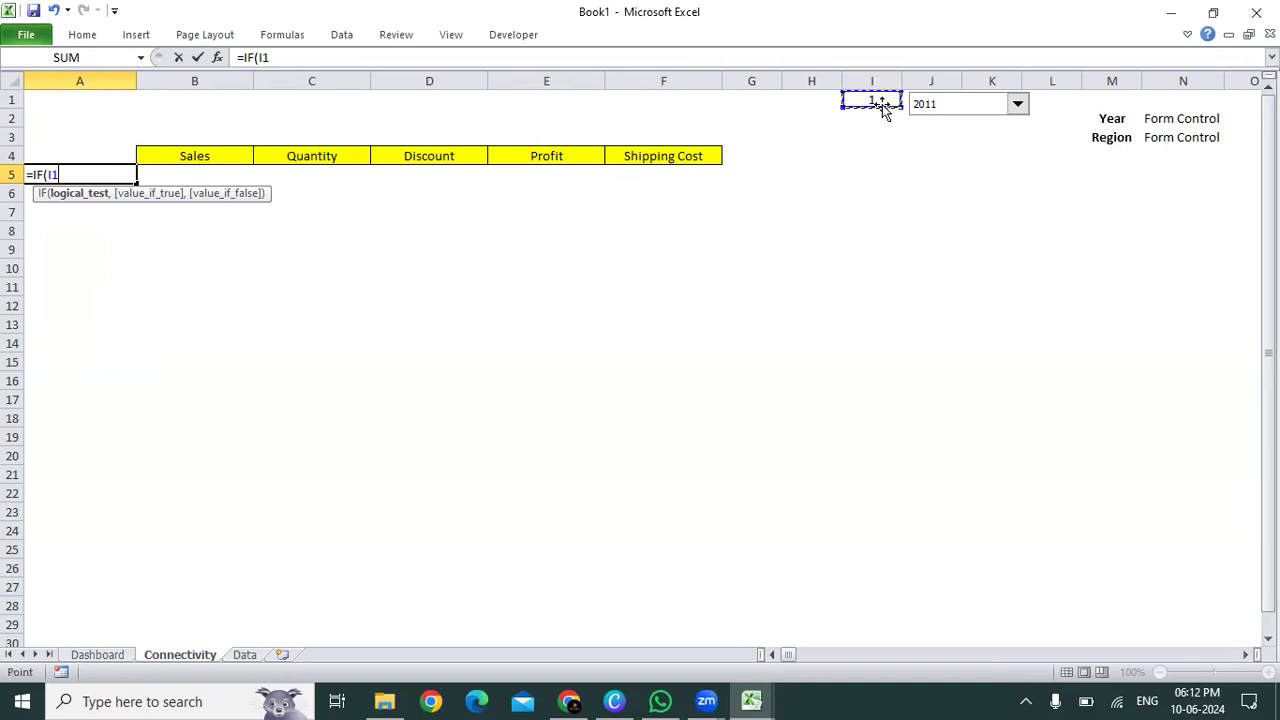
pyautogui.write('=1,')
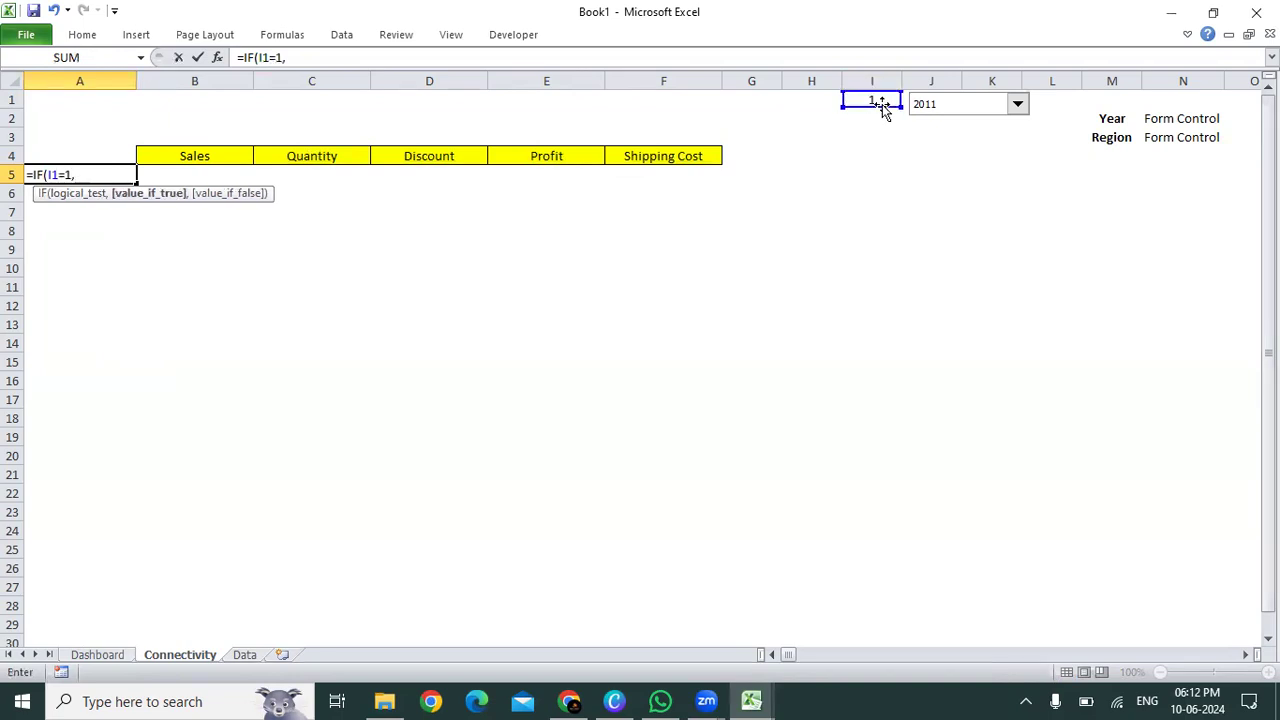
pyautogui.write('""')
pyautogui.click(81, 175)
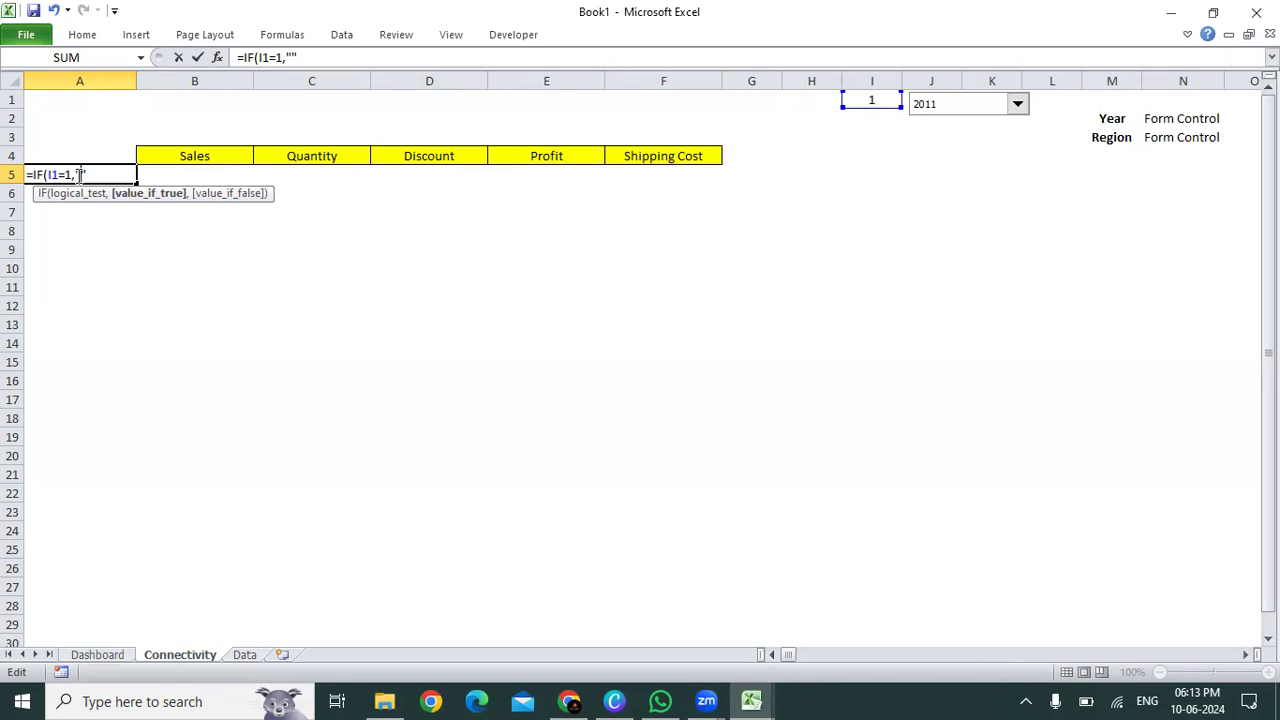
pyautogui.write('2011",IF(')
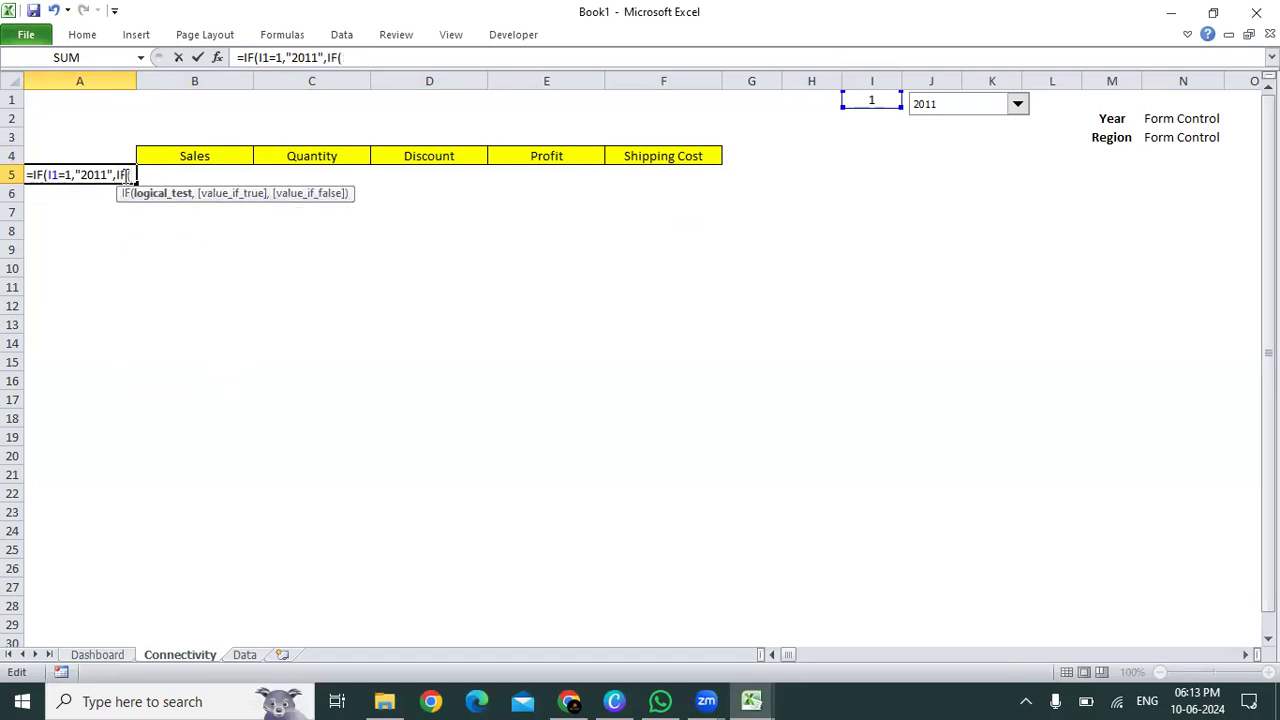
pyautogui.click(857, 100)
pyautogui.write('=2,""')
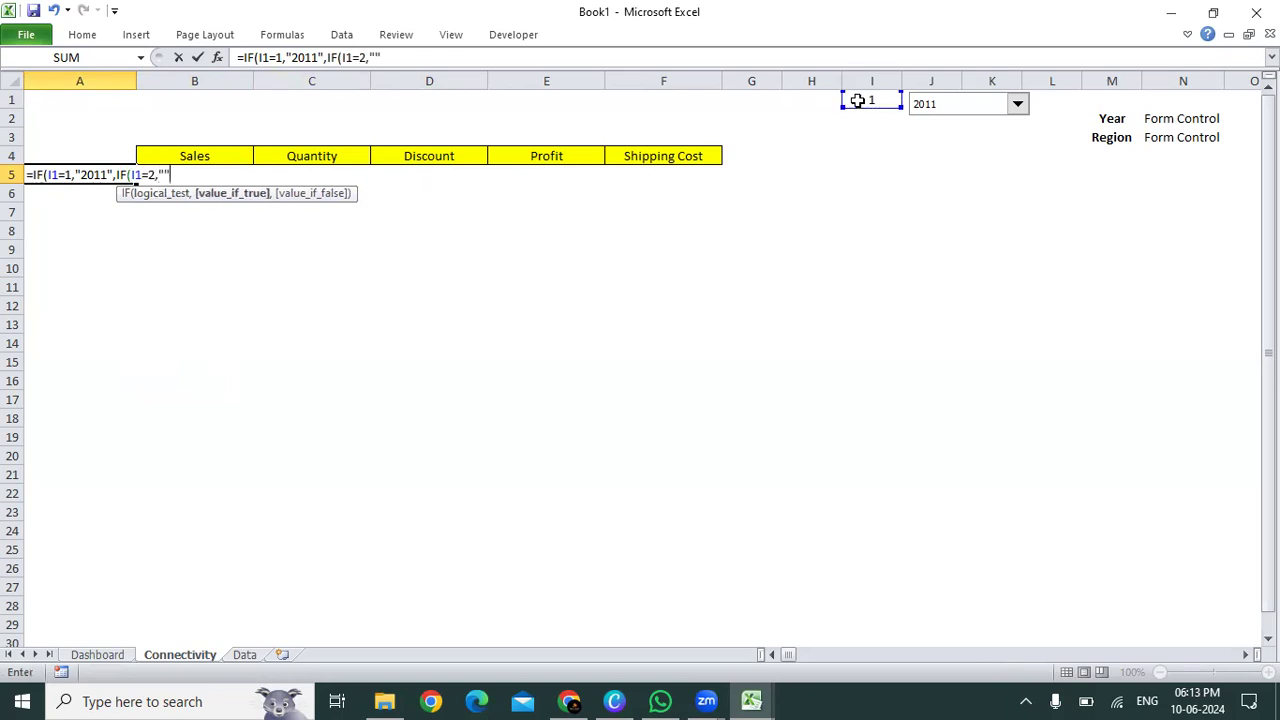
pyautogui.click(165, 175)
pyautogui.write('2012')
pyautogui.click(1014, 105)
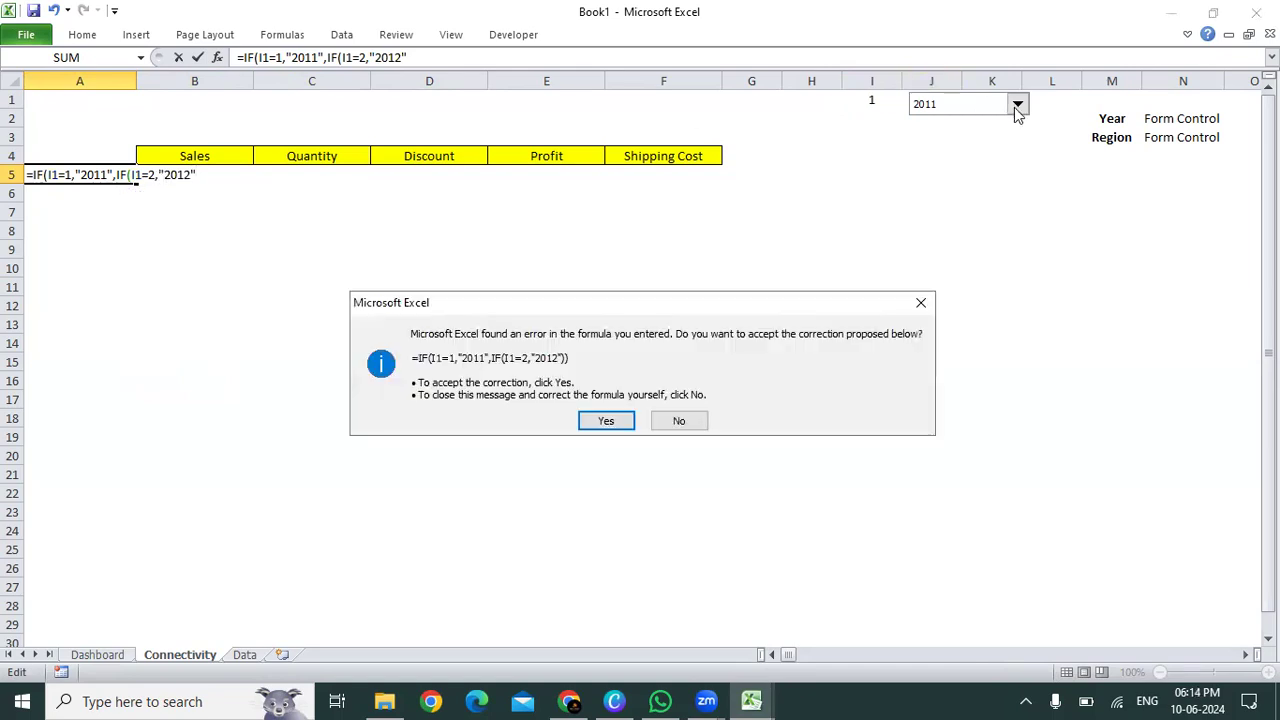
pyautogui.press('Return')
# - Switch the Year drop-down to 2012 and 2013 in turn to check the year returned in A5
pyautogui.click(1016, 105)
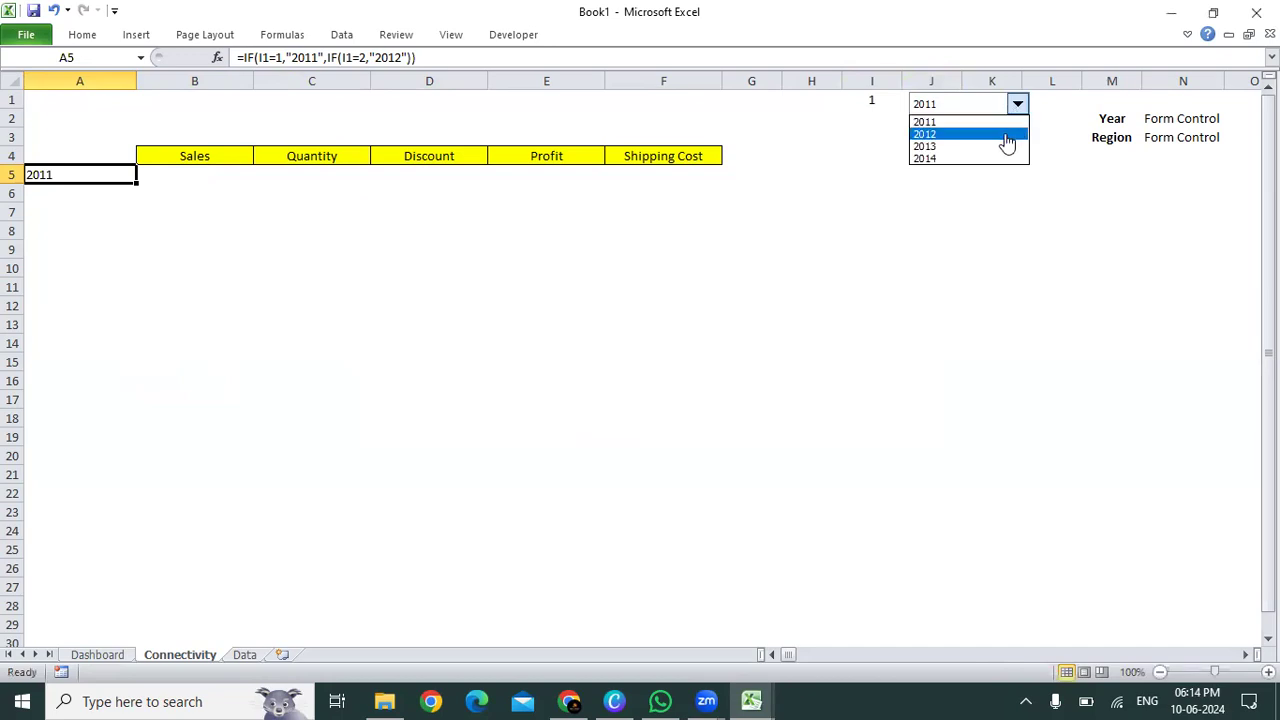
pyautogui.click(1006, 134)
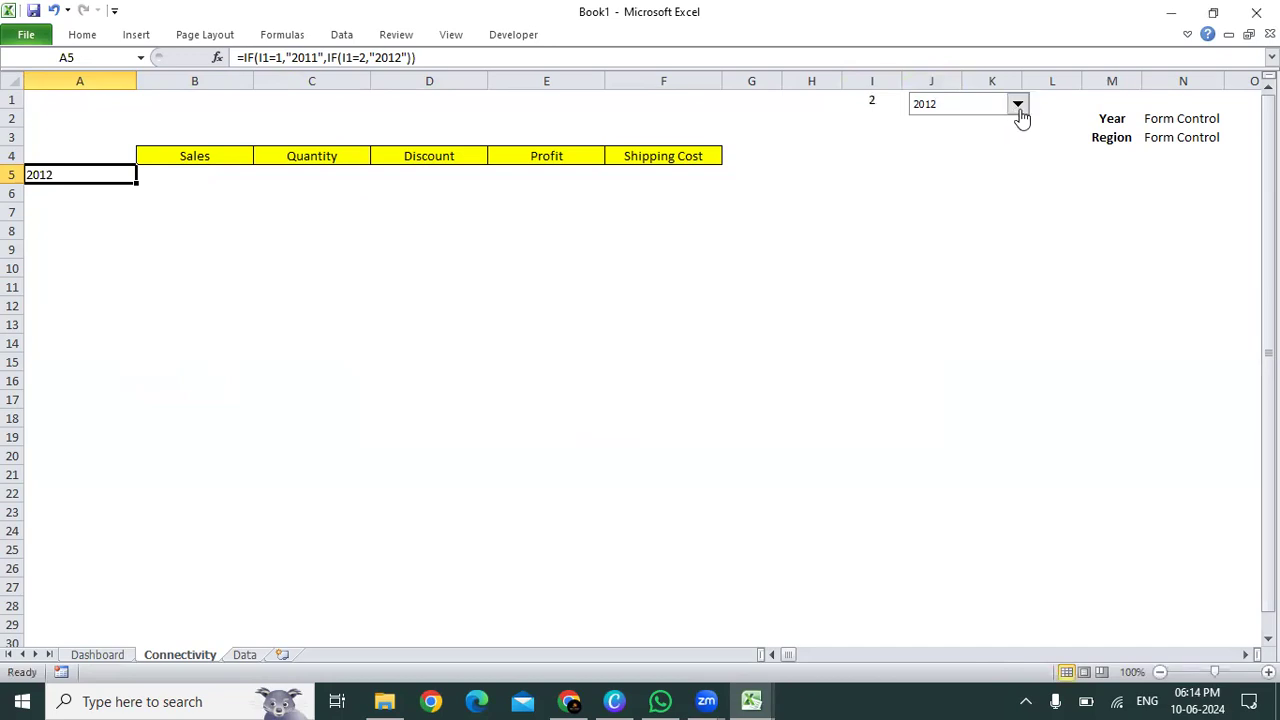
pyautogui.click(1017, 106)
pyautogui.click(1017, 147)
# - Extend the A5 formula with a third nested IF that returns "2013" when I1=3
pyautogui.doubleClick(90, 175)
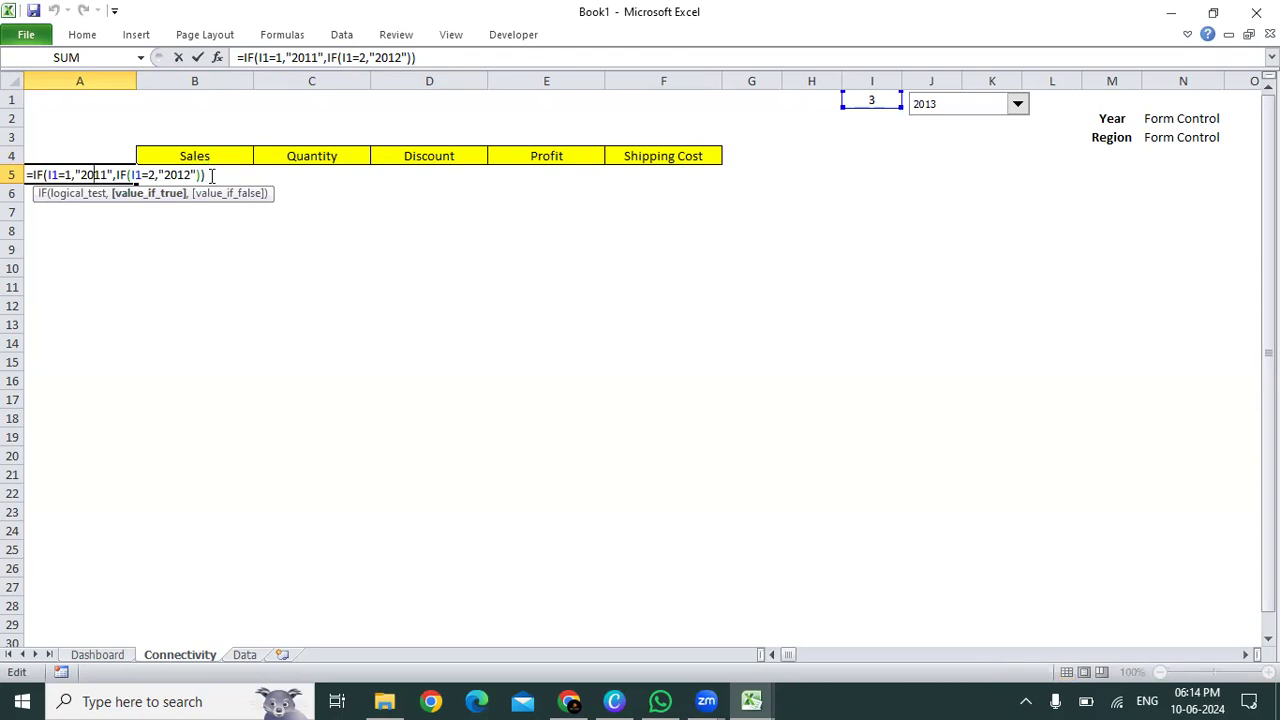
pyautogui.press('BackSpace')
pyautogui.press('BackSpace')
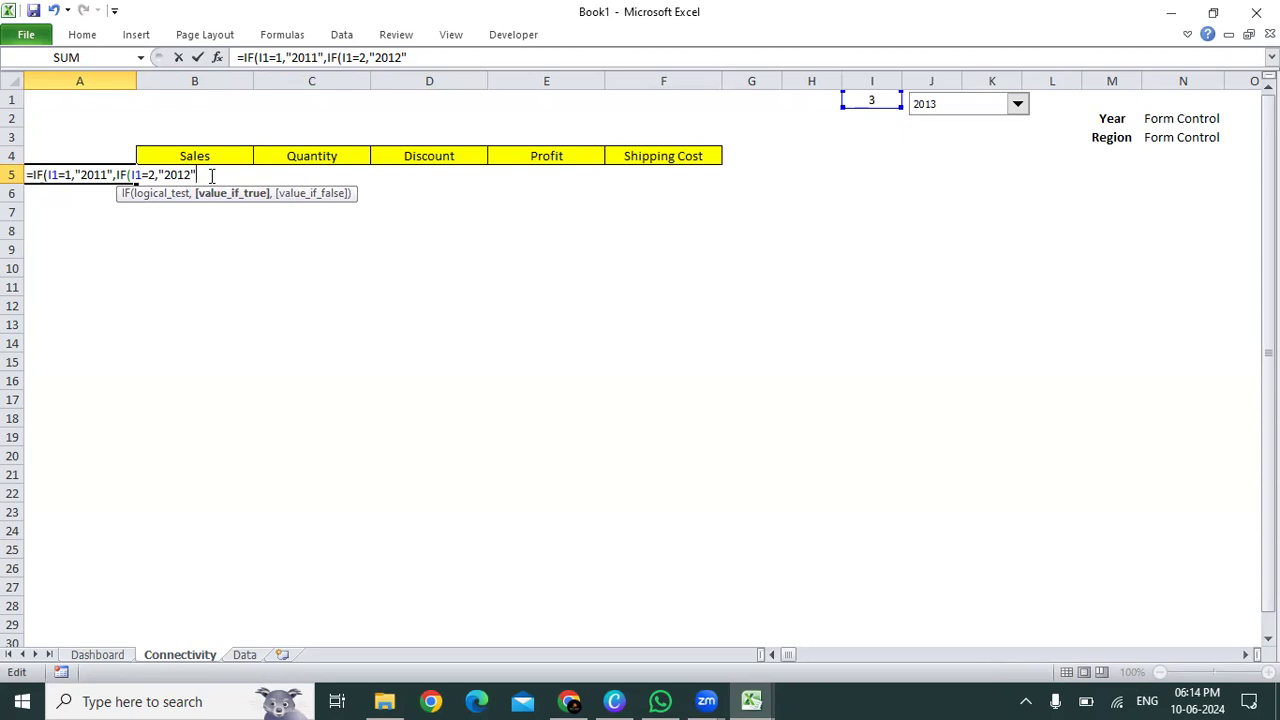
pyautogui.write(',')
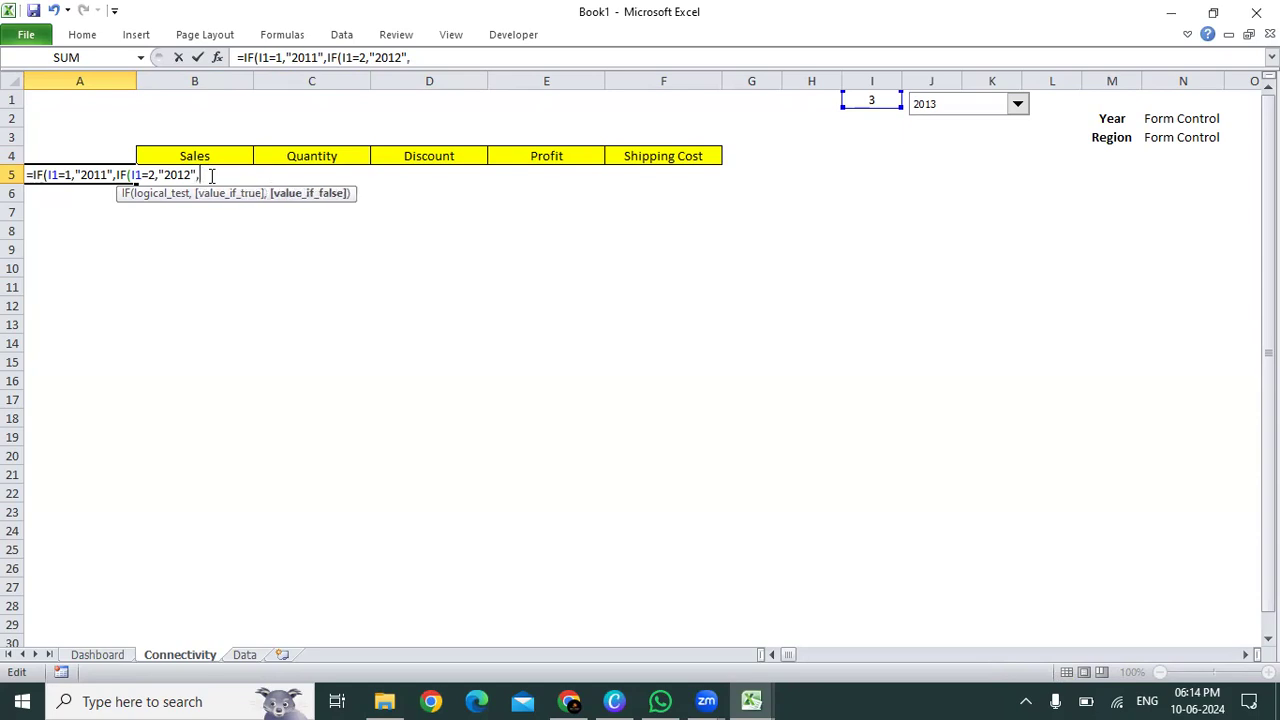
pyautogui.write('IF(')
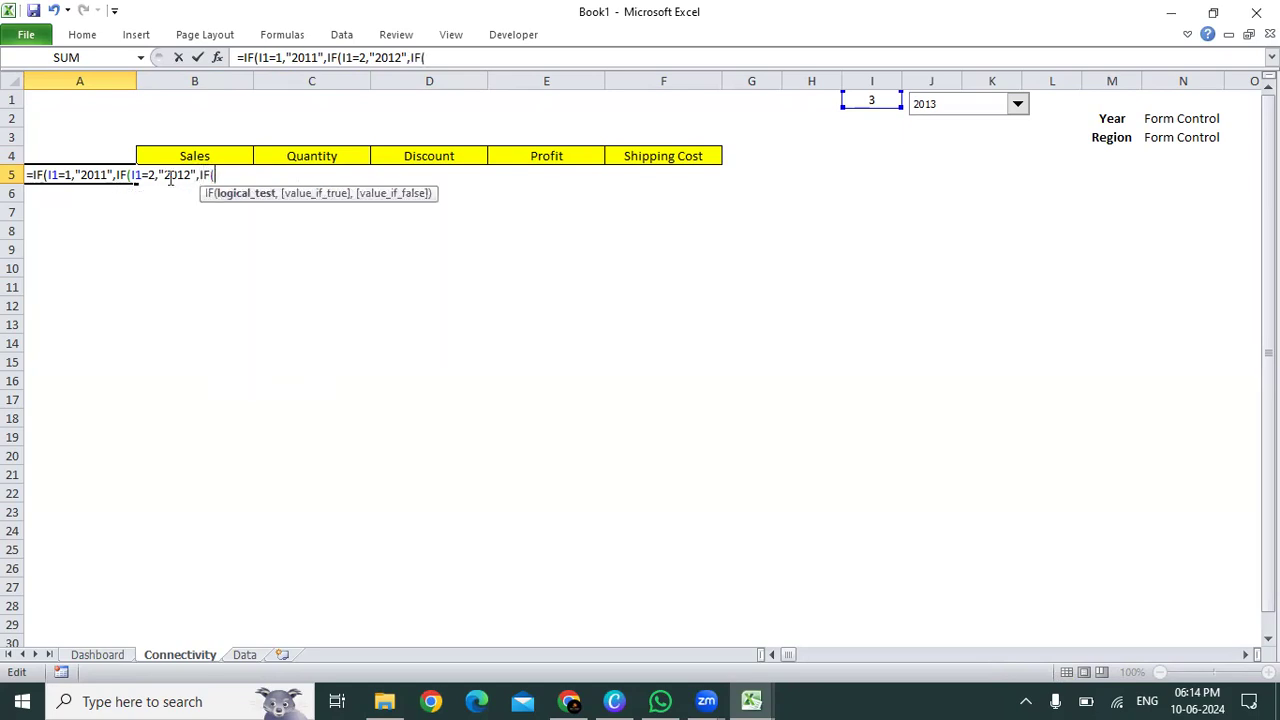
pyautogui.click(861, 99)
pyautogui.write('=3,')
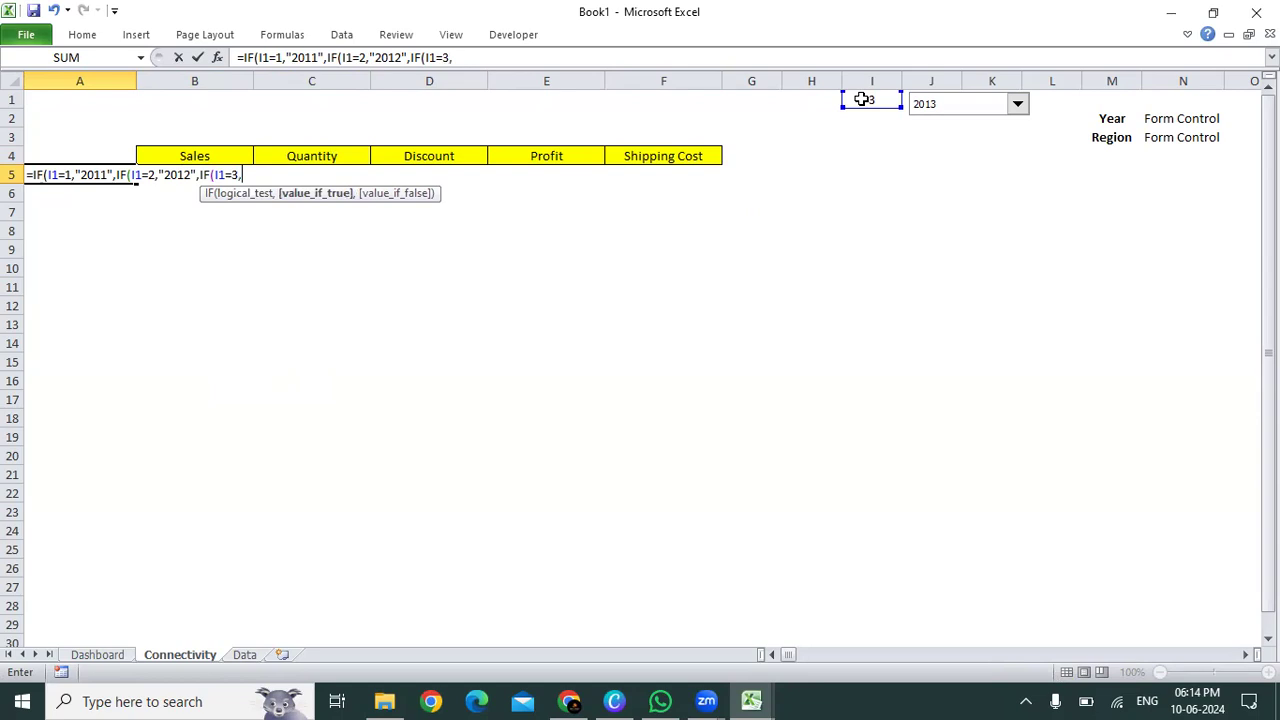
pyautogui.write('""')
pyautogui.click(249, 175)
pyautogui.write('2013')
pyautogui.press('Right')
pyautogui.write(',')
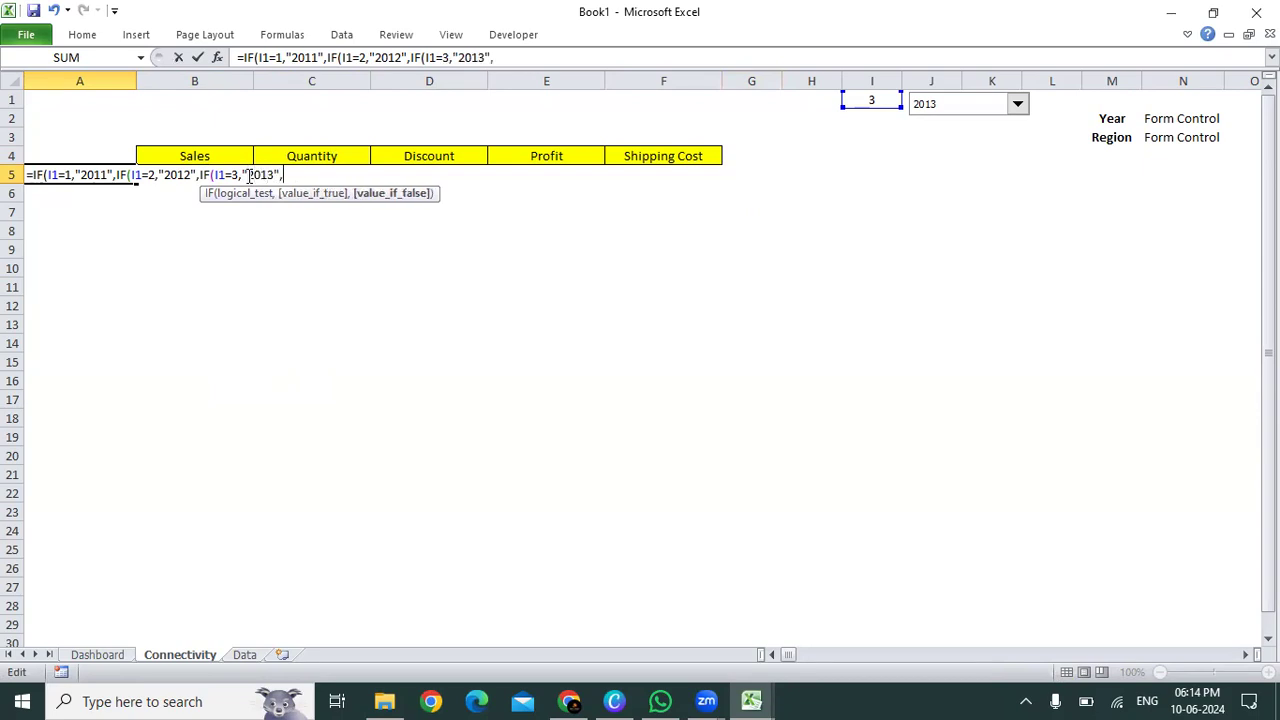
# - Complete the nested IF formula in A5 with "2014" as the final false value and close all three functions
pyautogui.write('""2014')
pyautogui.press('BackSpace')
pyautogui.press('BackSpace')
pyautogui.press('BackSpace')
pyautogui.press('BackSpace')
pyautogui.press('BackSpace')
pyautogui.write('2014""')
pyautogui.click(319, 177)
pyautogui.write(')))')
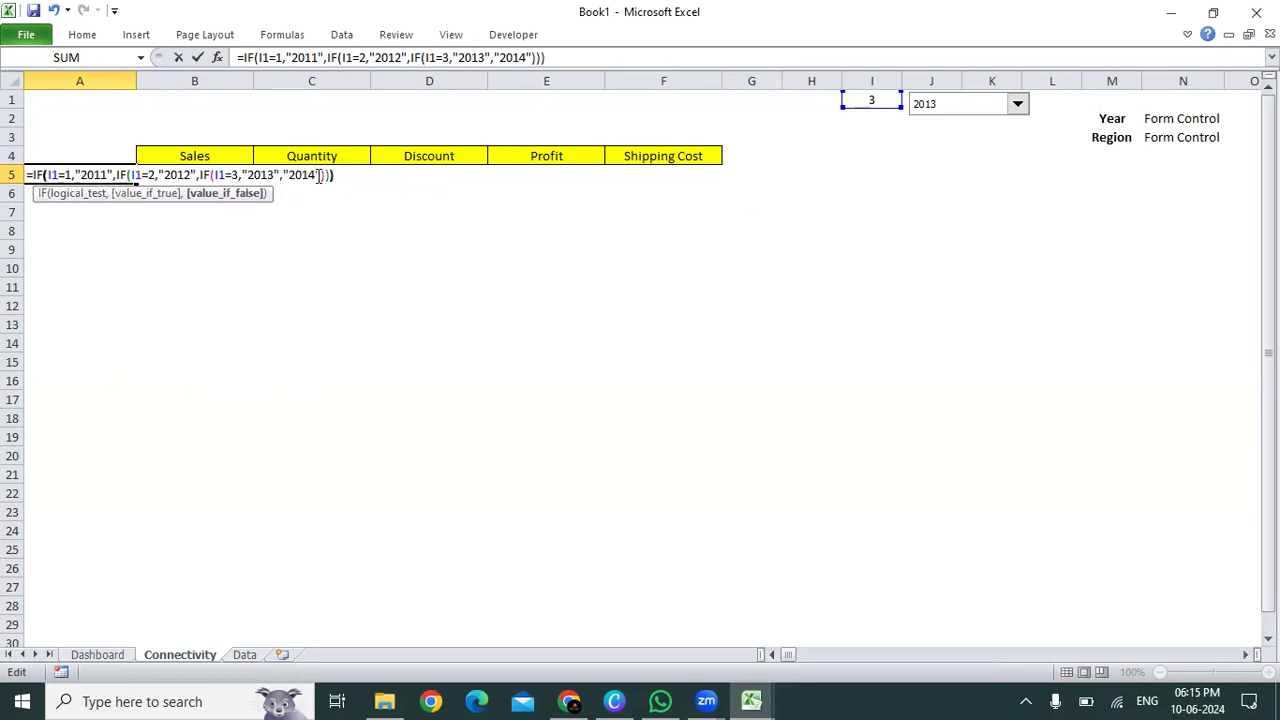
pyautogui.press('Return')
pyautogui.press('Up')
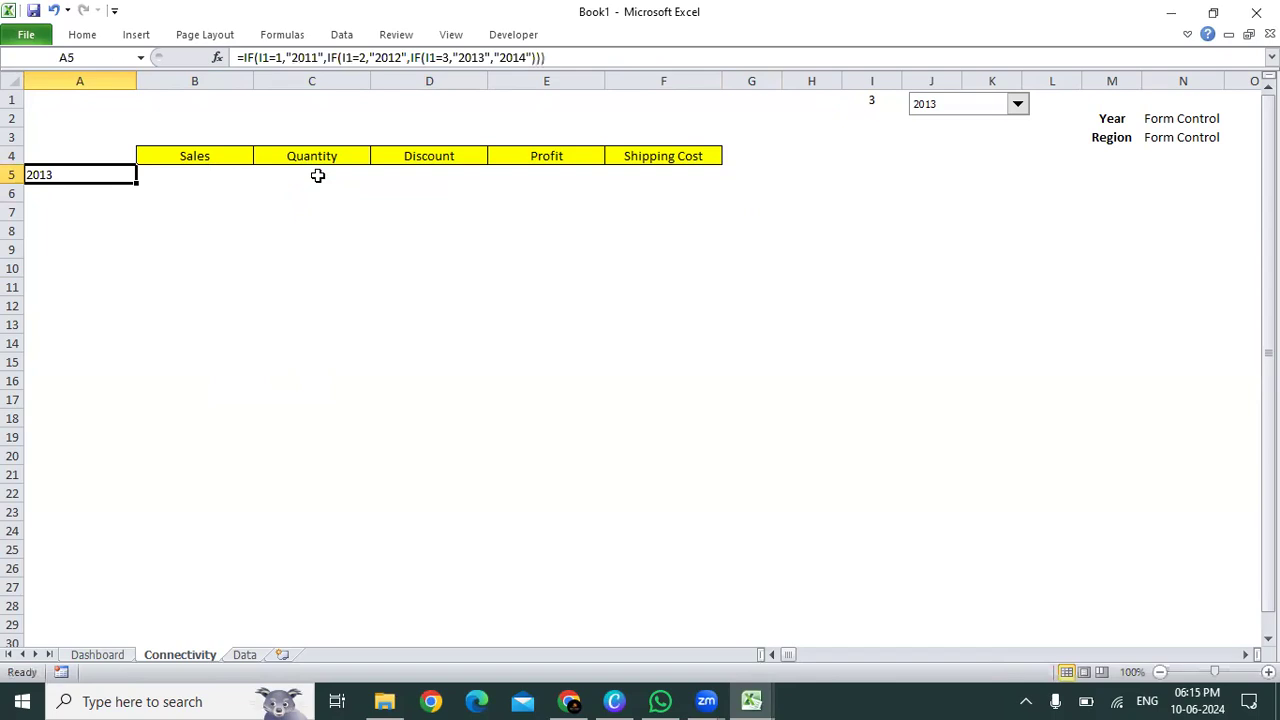
# - Center the year in A5 and set the Year drop-down to 2014
pyautogui.hotkey('alt', 'h')
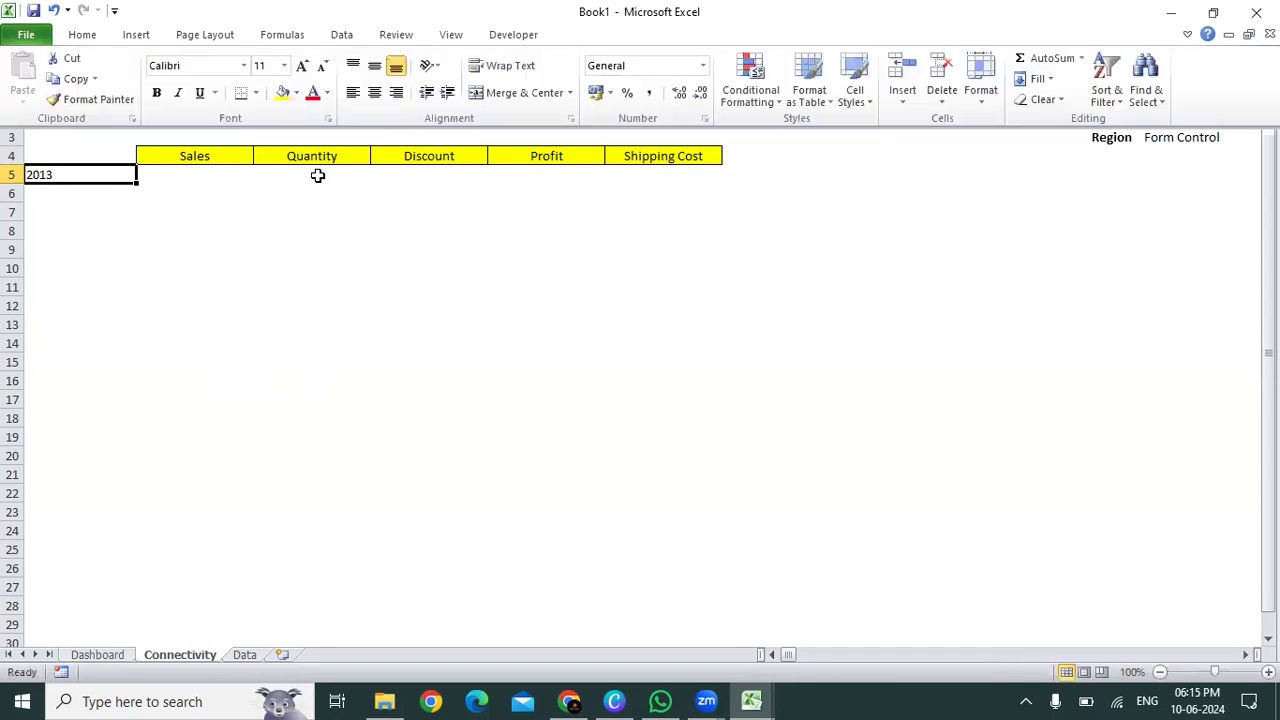
pyautogui.press('a')
pyautogui.press('c')
pyautogui.press('Right')
pyautogui.press('Right')
pyautogui.press('Right')
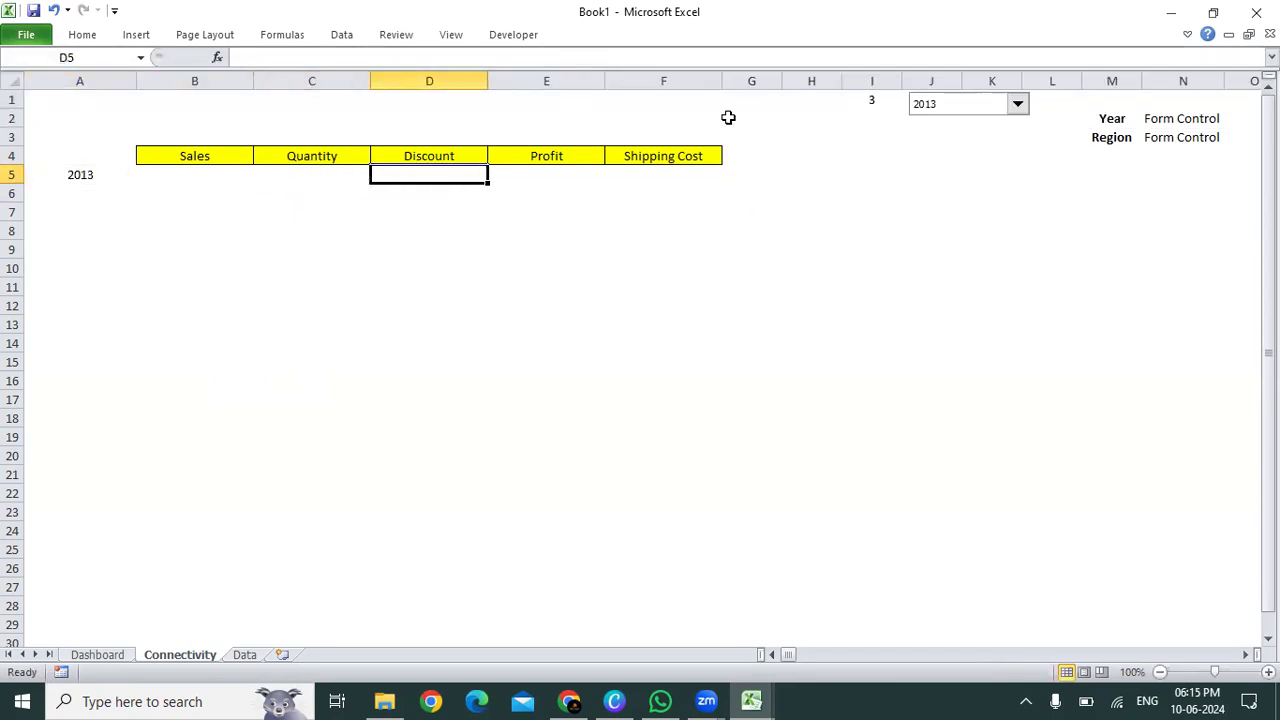
pyautogui.click(1017, 105)
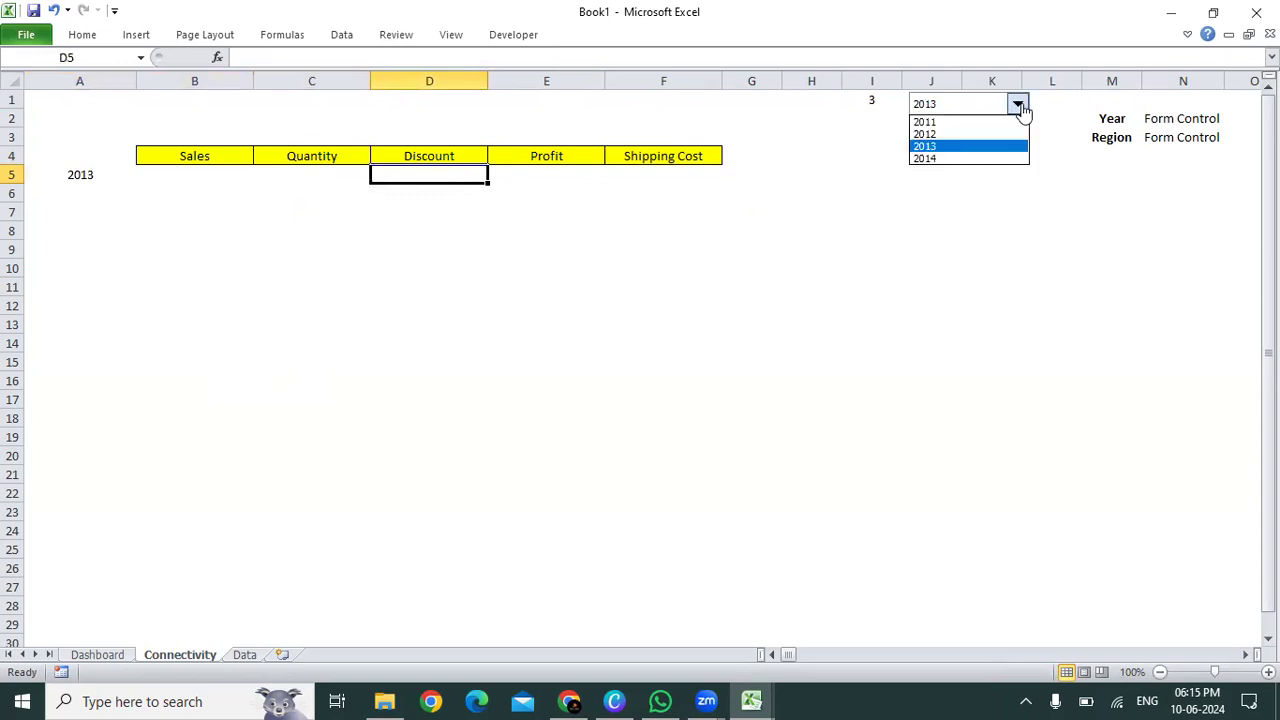
pyautogui.click(983, 159)
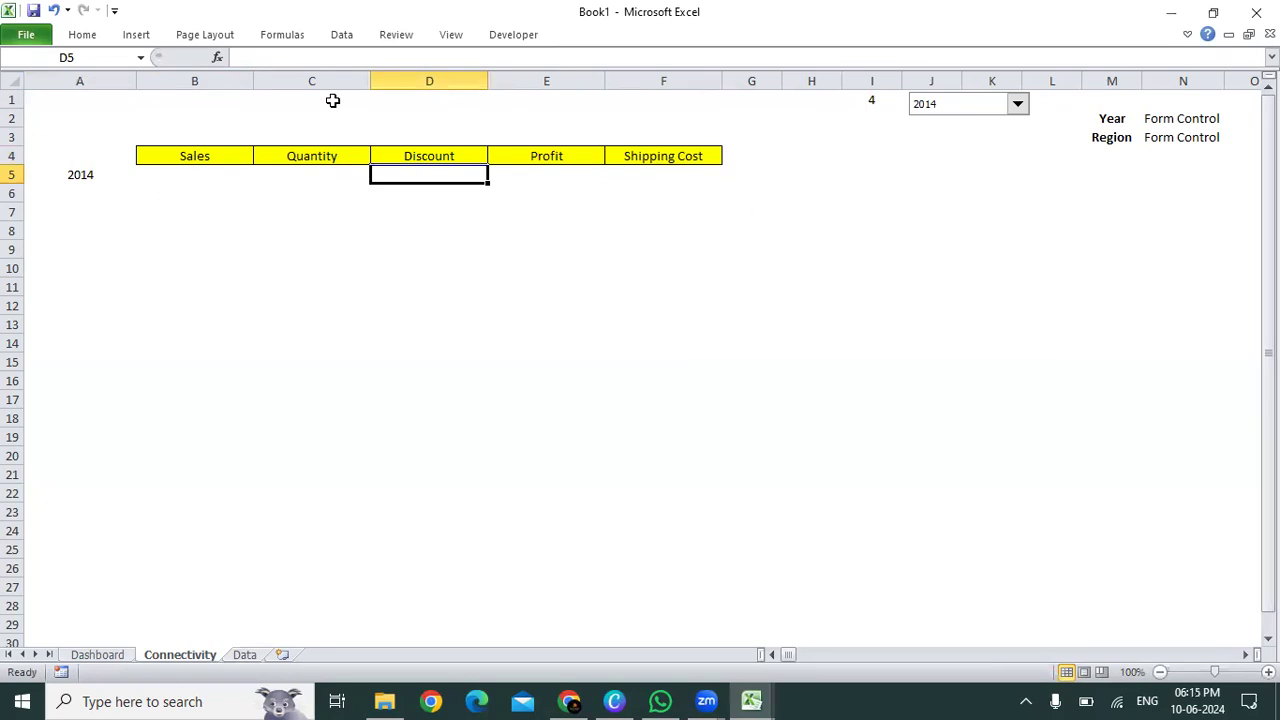
pyautogui.click(196, 180)
pyautogui.write('=')
pyautogui.click(102, 174)
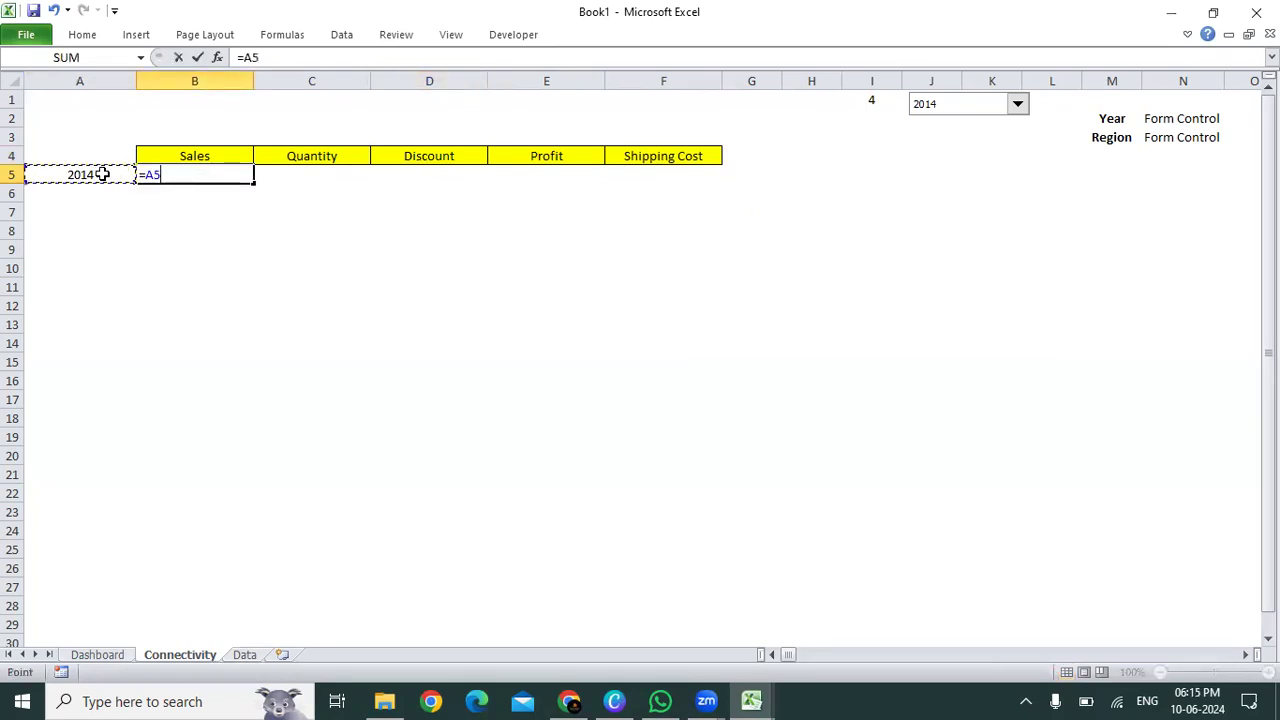
pyautogui.press('Escape')
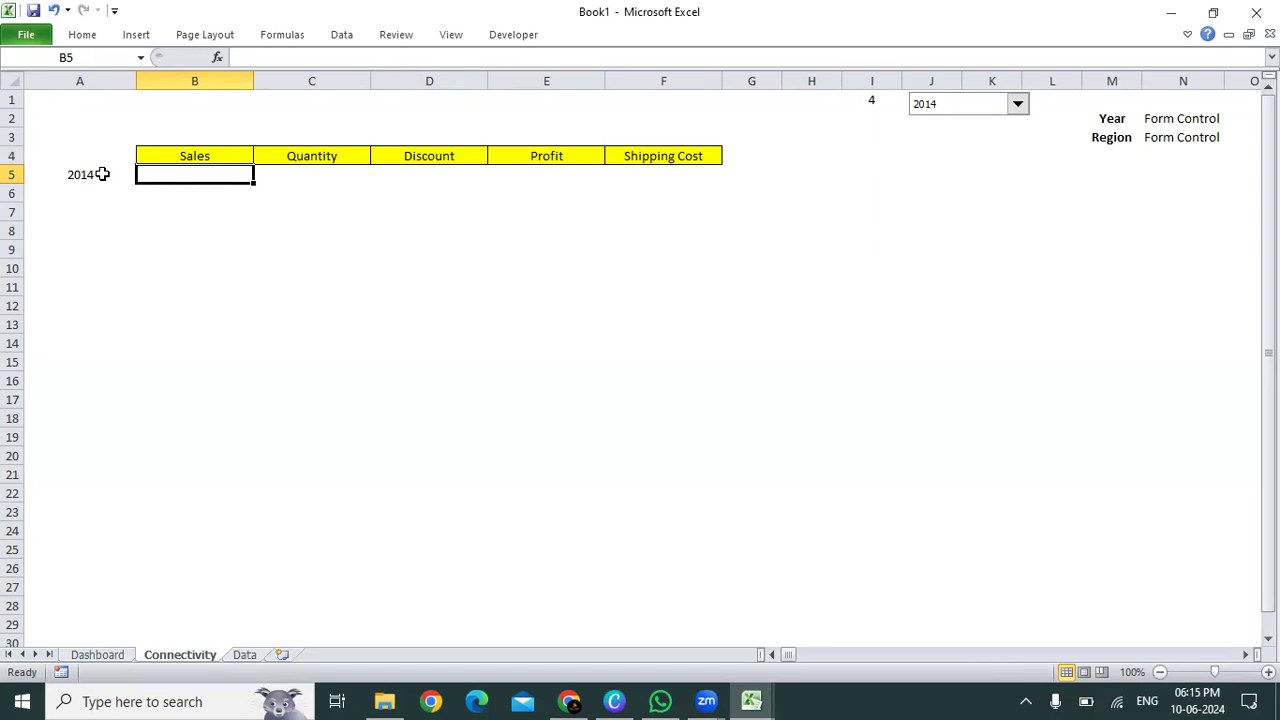
# - Start a SUMIF formula in B5 under Sales, using the Year column Data!D2:D58115 as its range
pyautogui.write('=sumif')
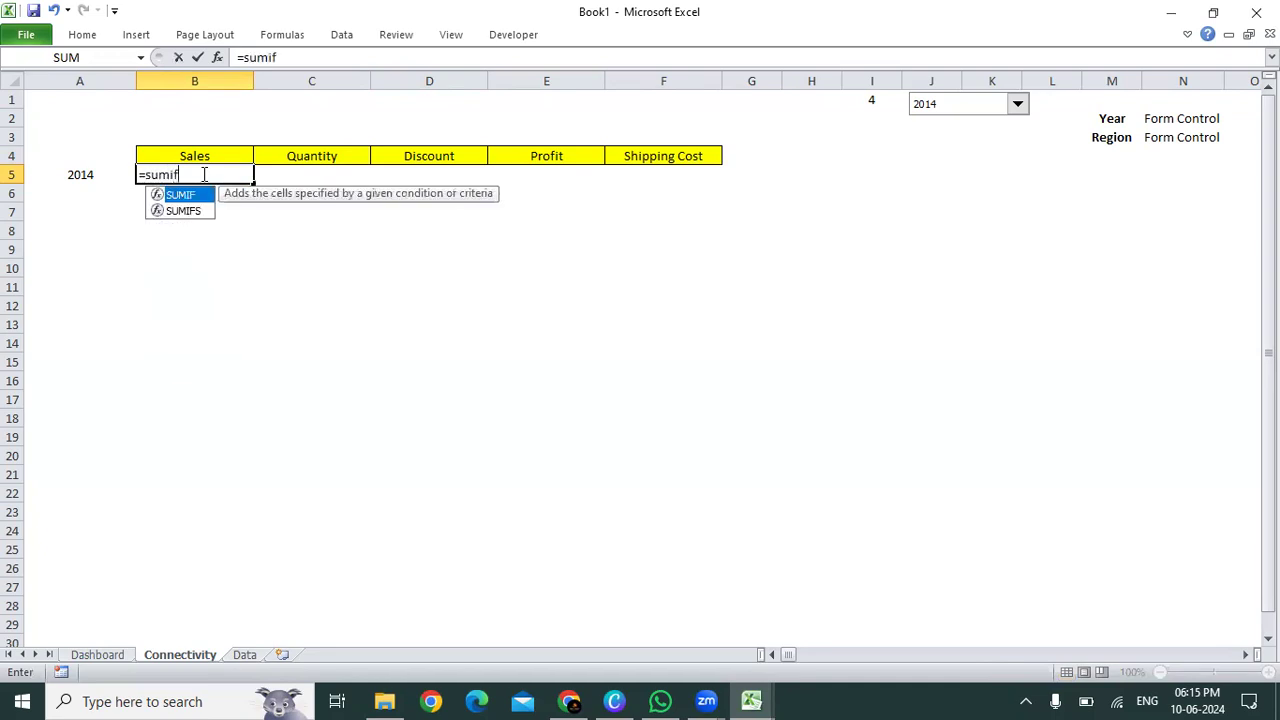
pyautogui.press('Tab')
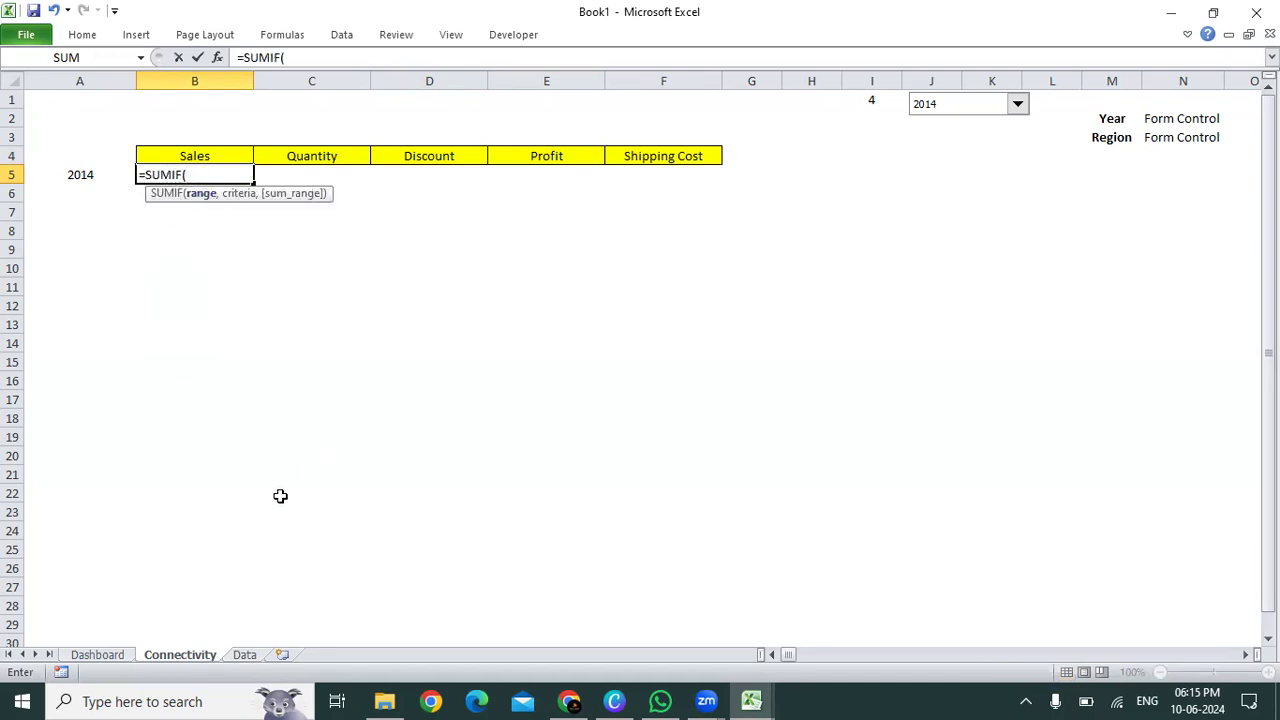
pyautogui.click(244, 660)
pyautogui.click(211, 417)
pyautogui.hotkey('ctrl', 'Up')
pyautogui.hotkey('ctrl', 'Left')
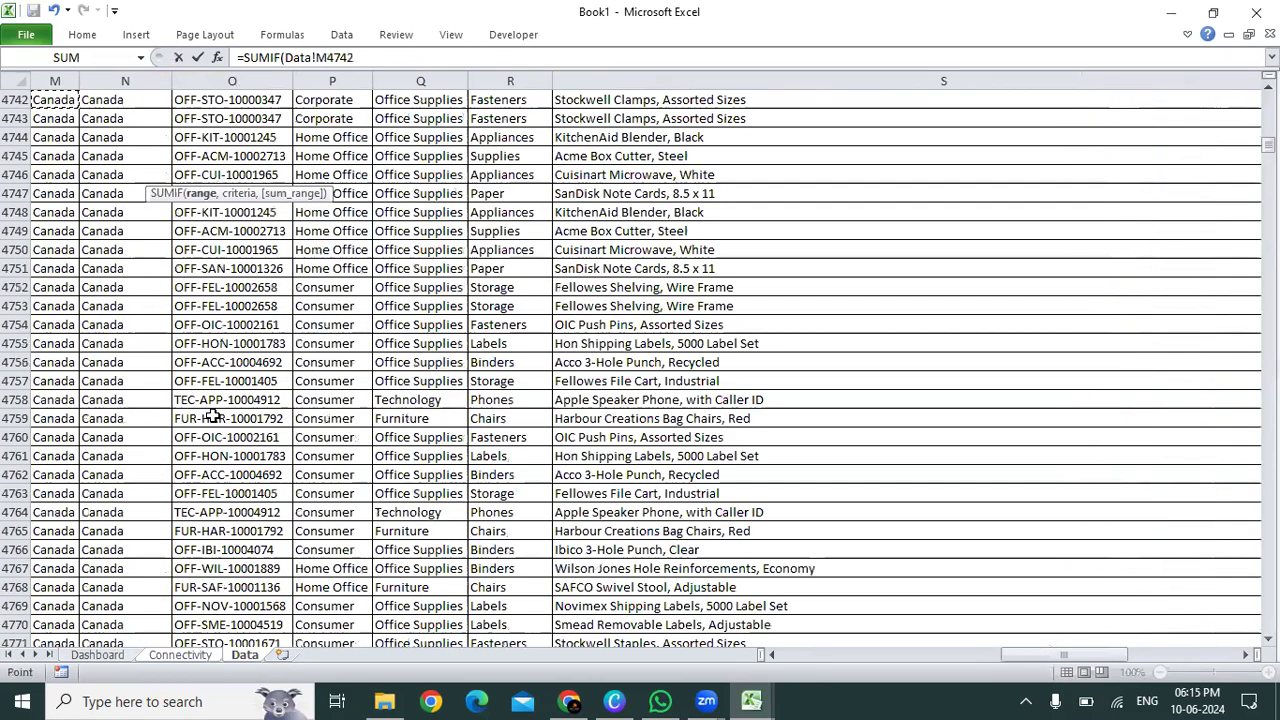
pyautogui.hotkey('ctrl', 'Up')
pyautogui.press('Right')
pyautogui.press('Right')
pyautogui.press('Right')
pyautogui.press('Down')
pyautogui.hotkey('ctrl', 'shift', 'Down')
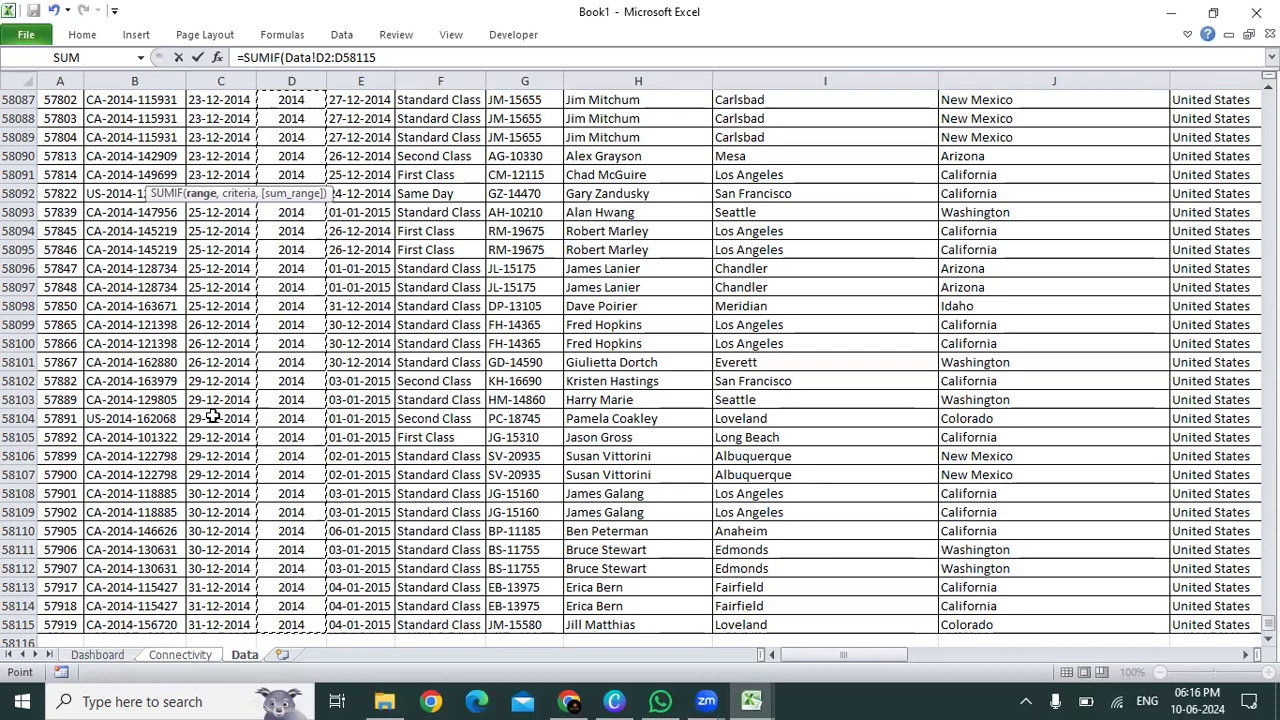
pyautogui.write(',')
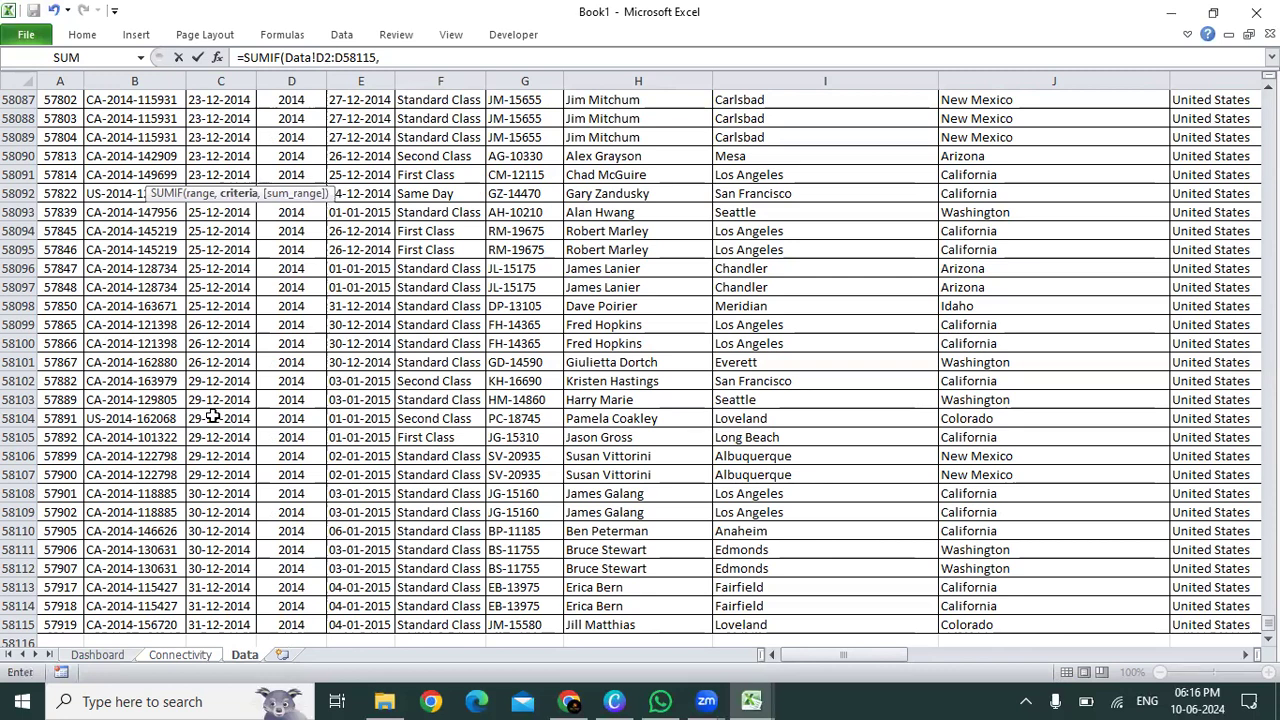
# - Set the SUMIF criteria to the year in Connectivity!A5
pyautogui.click(172, 657)
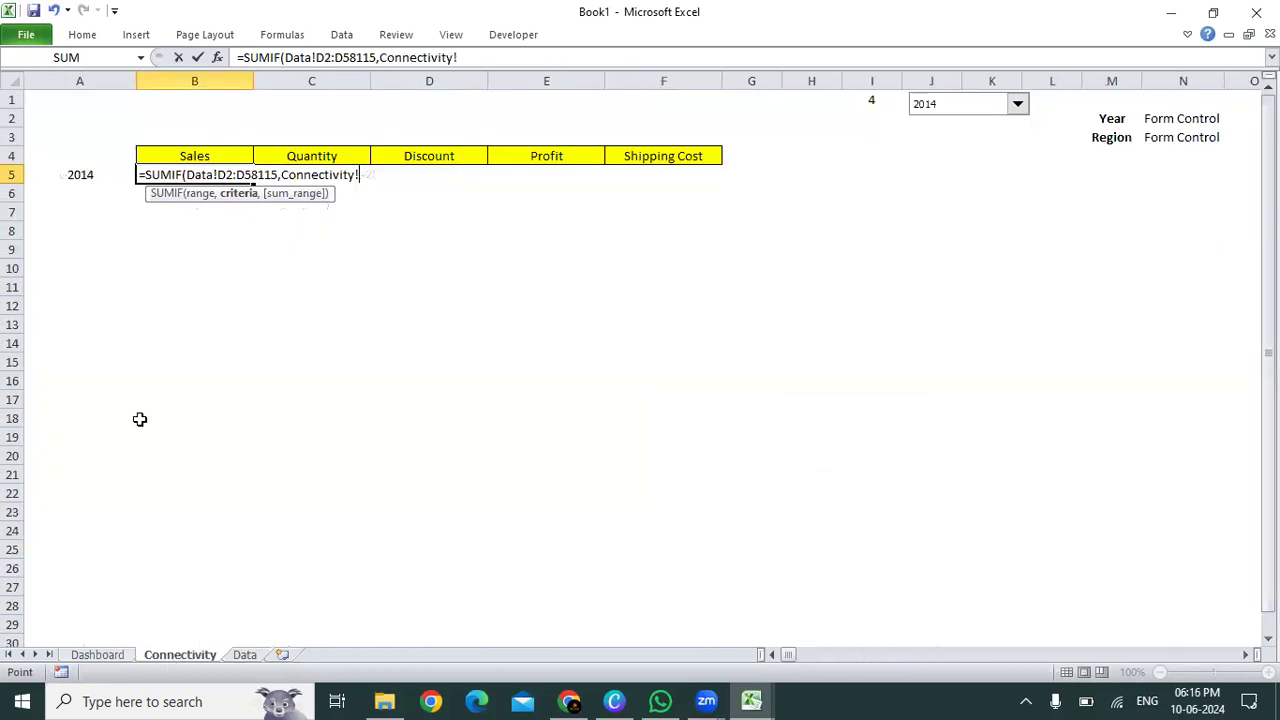
pyautogui.click(79, 174)
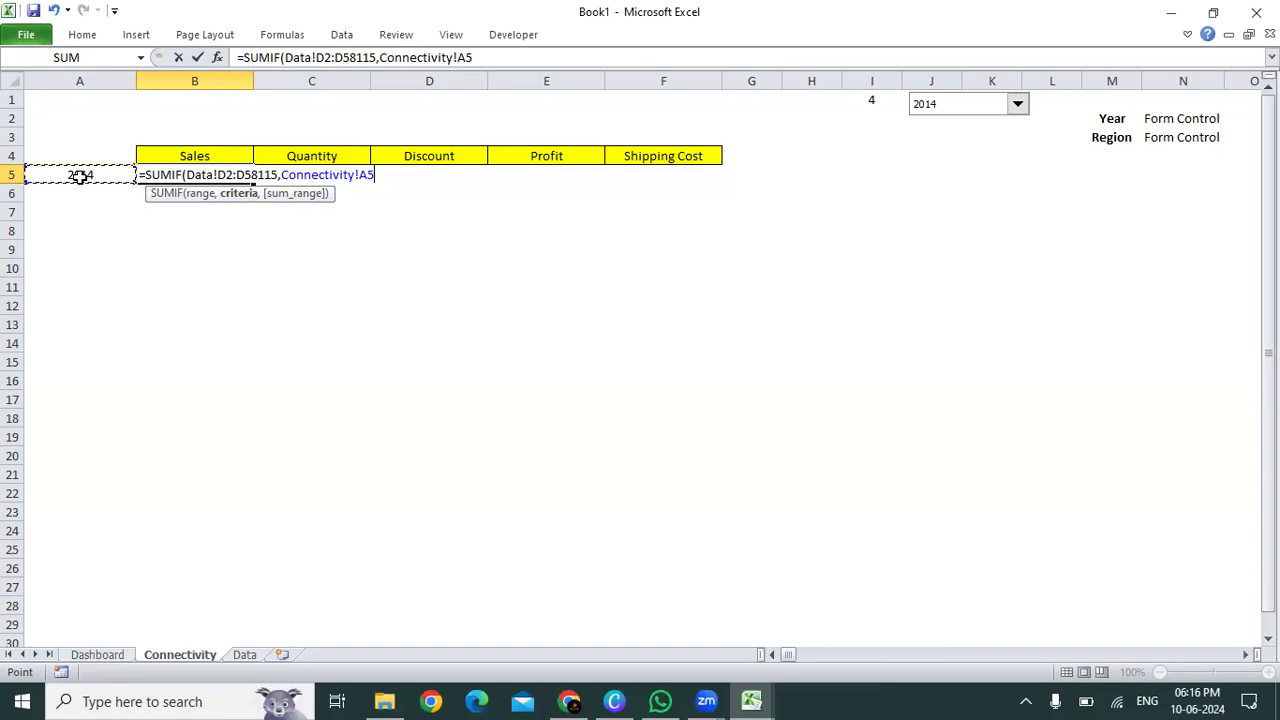
pyautogui.write(',')
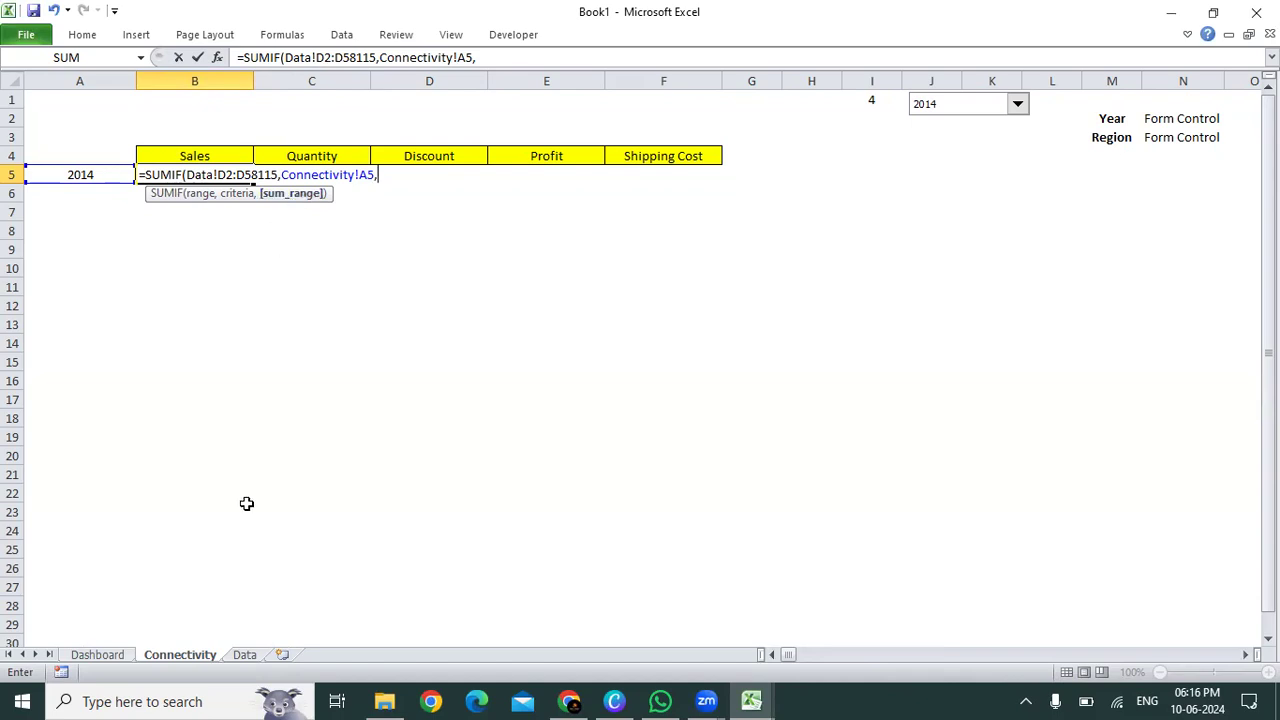
# - Set the SUMIF sum range to the Sales column Data!T2:T58115 and complete the formula in B5
pyautogui.click(247, 655)
pyautogui.click(481, 434)
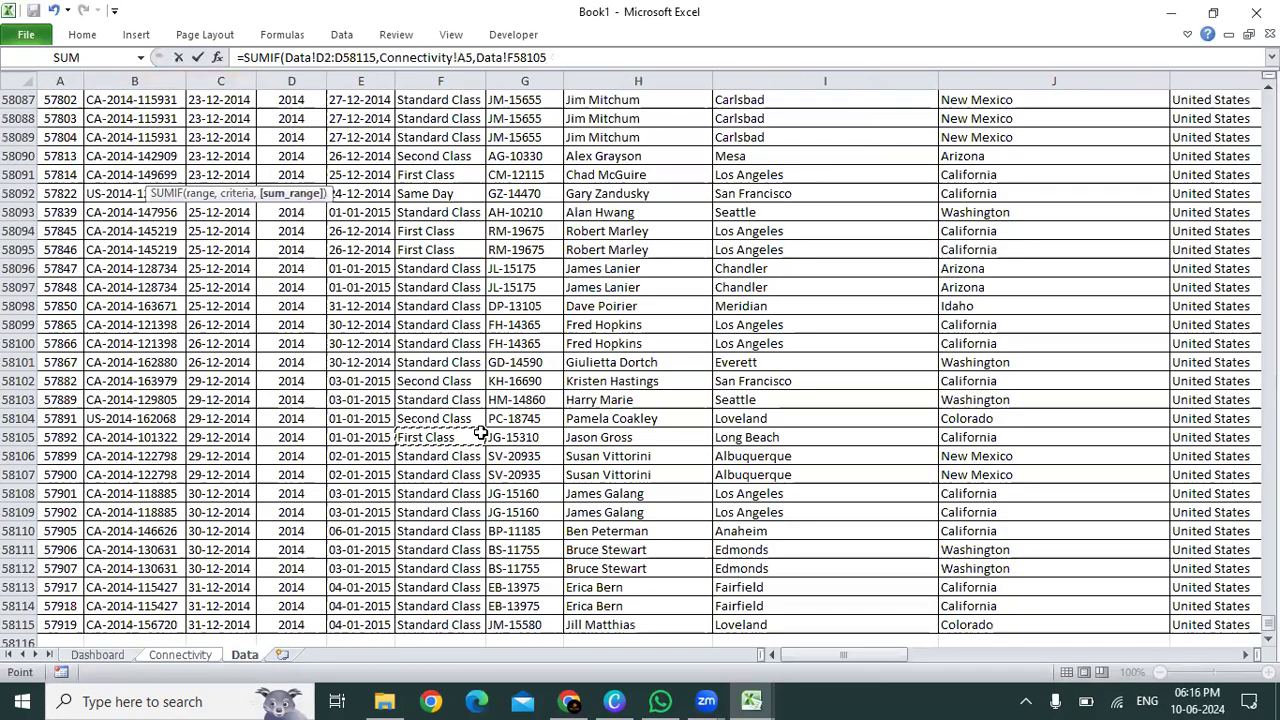
pyautogui.hotkey('ctrl', 'Up')
pyautogui.hotkey('ctrl', 'Right')
pyautogui.press('Left')
pyautogui.press('Left')
pyautogui.press('Left')
pyautogui.press('Left')
pyautogui.press('Left')
pyautogui.press('Down')
pyautogui.hotkey('ctrl', 'shift', 'Down')
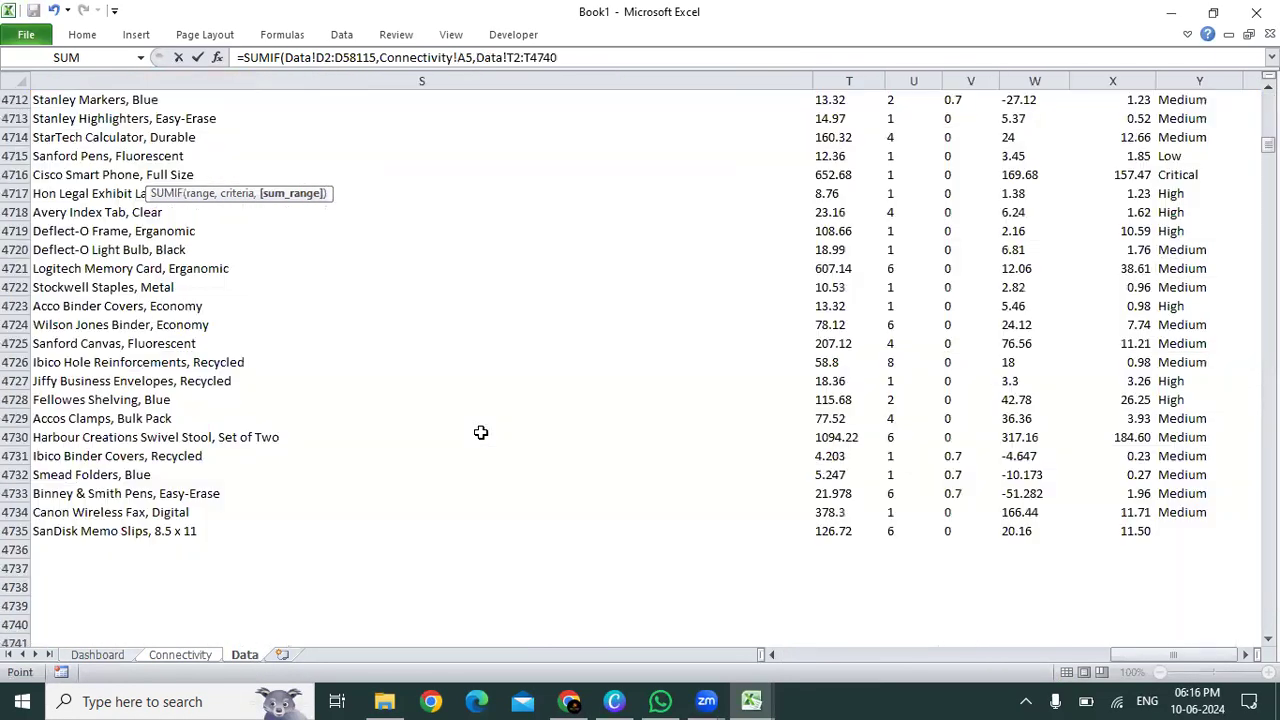
pyautogui.hotkey('ctrl', 'shift', 'Down')
pyautogui.hotkey('ctrl', 'shift', 'Down')
pyautogui.scroll(-9, 481, 432)
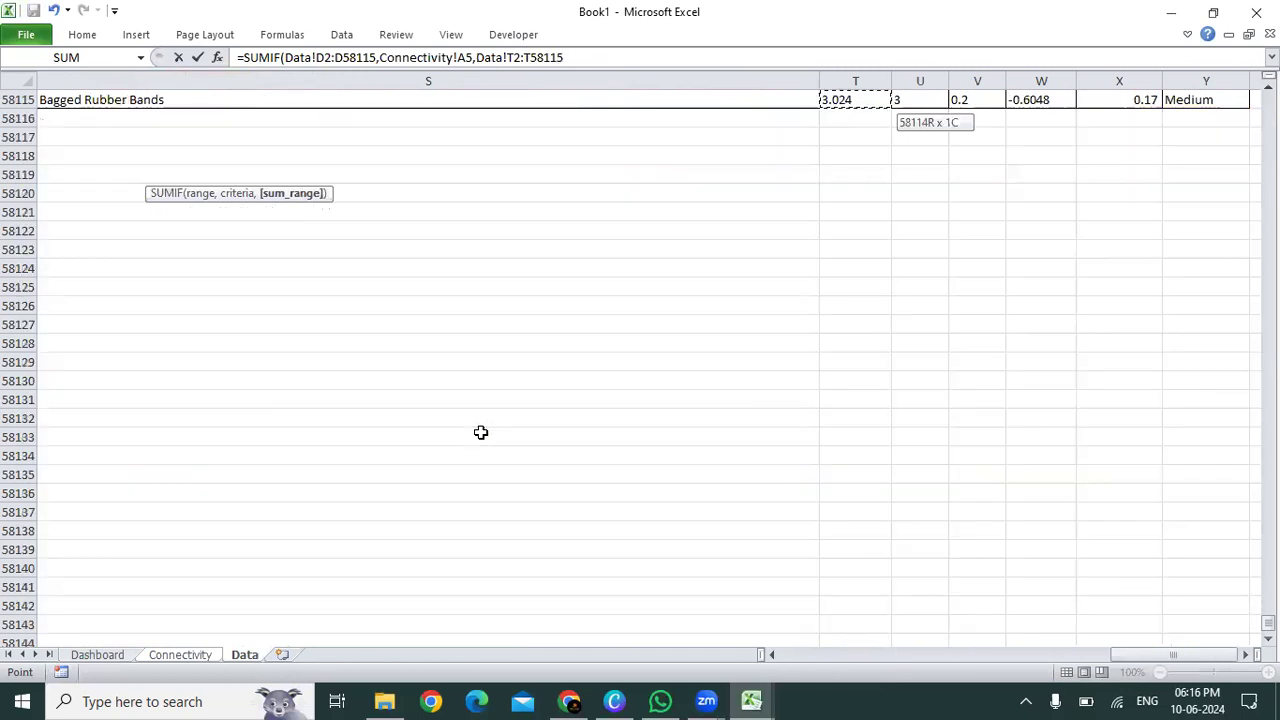
pyautogui.press('Return')
# - Center the Sales total in B5 horizontally
pyautogui.press('Up')
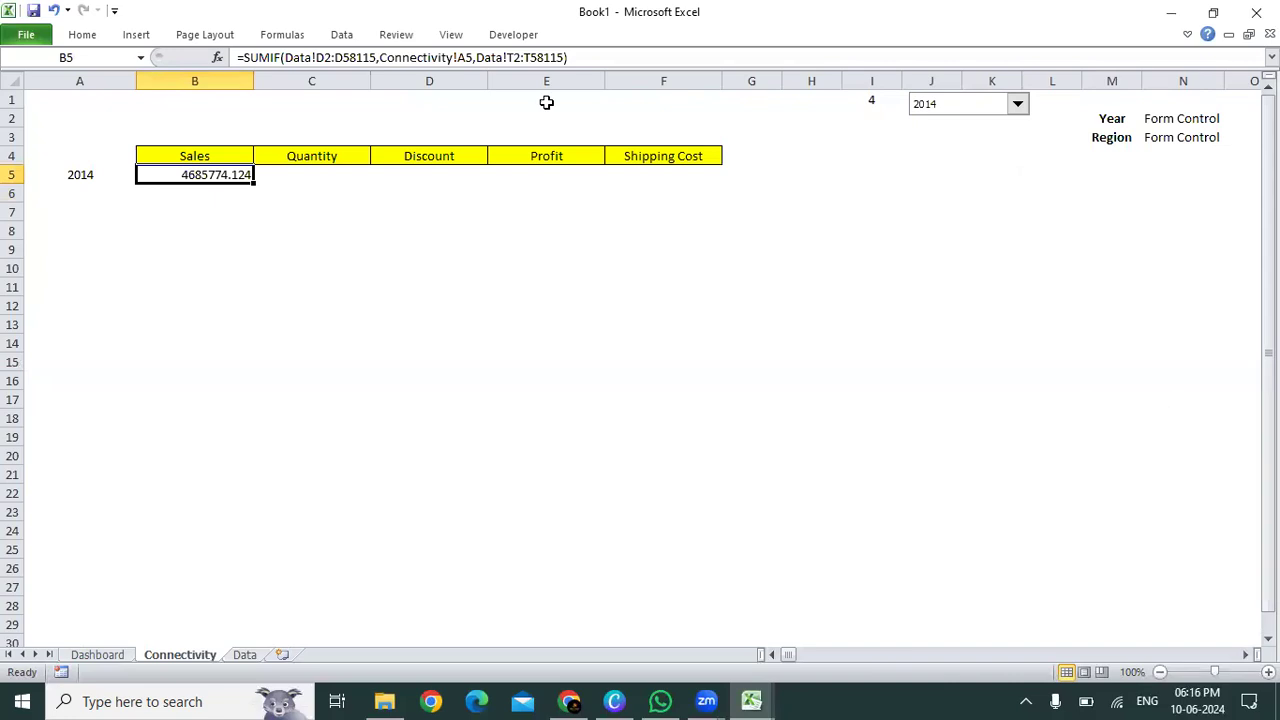
pyautogui.hotkey('alt', 'h')
pyautogui.press('a')
pyautogui.press('c')
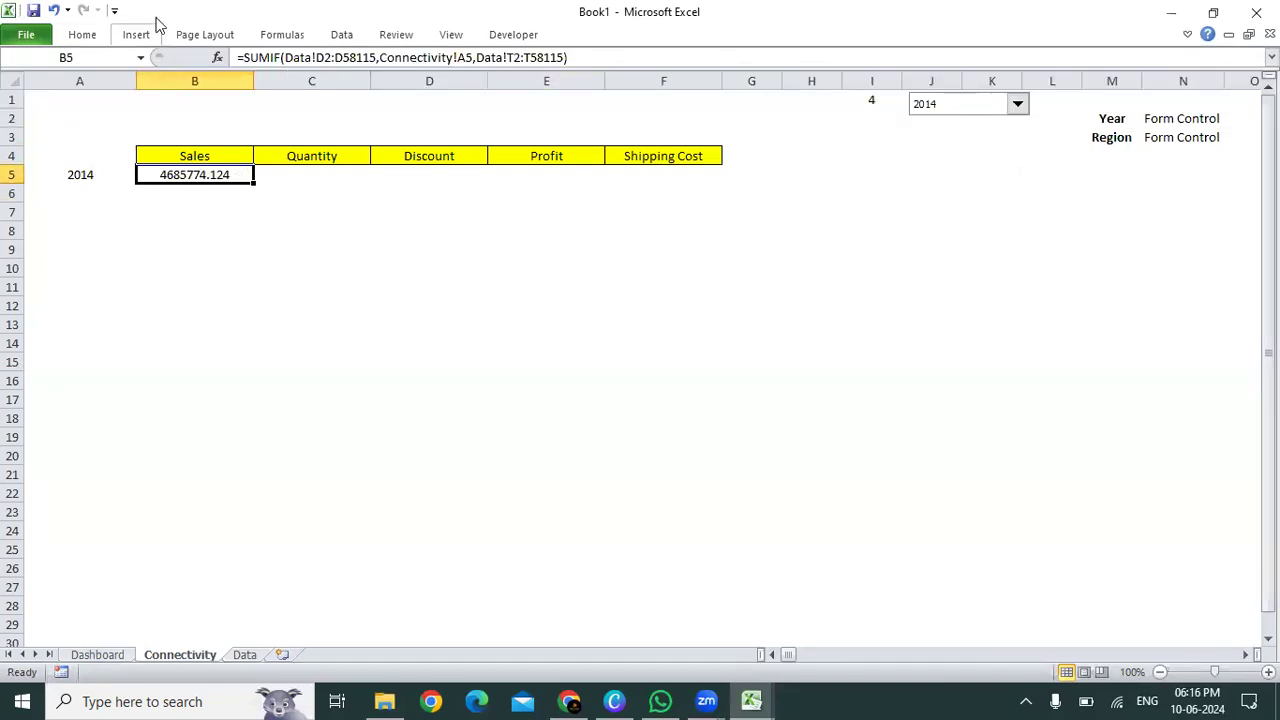
# - Reduce the Sales total in B5 to one decimal place
pyautogui.click(90, 36)
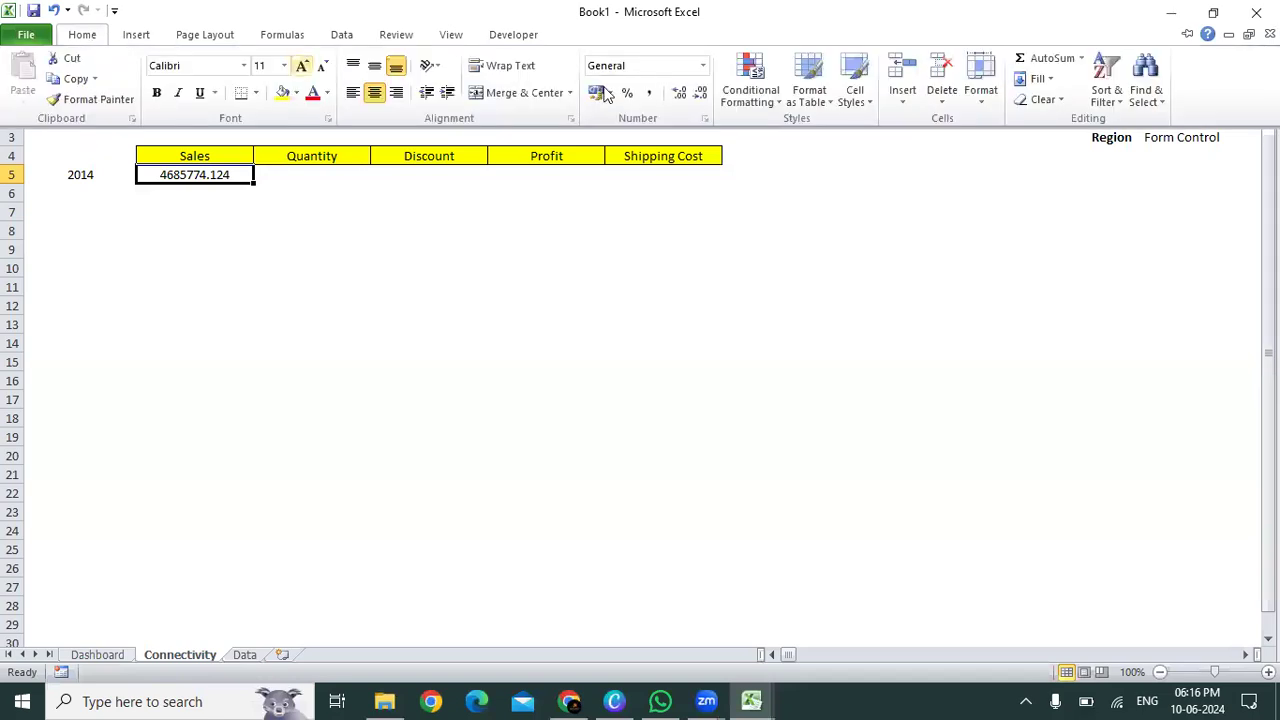
pyautogui.doubleClick(700, 97)
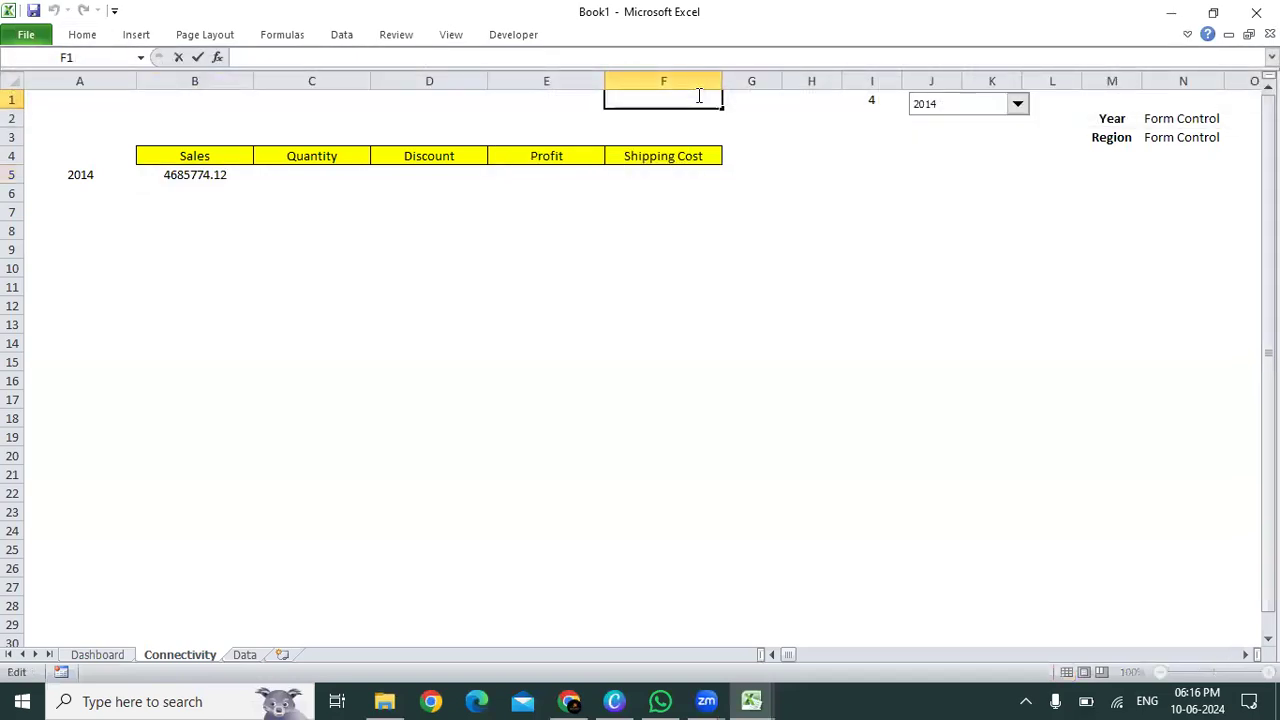
pyautogui.click(443, 218)
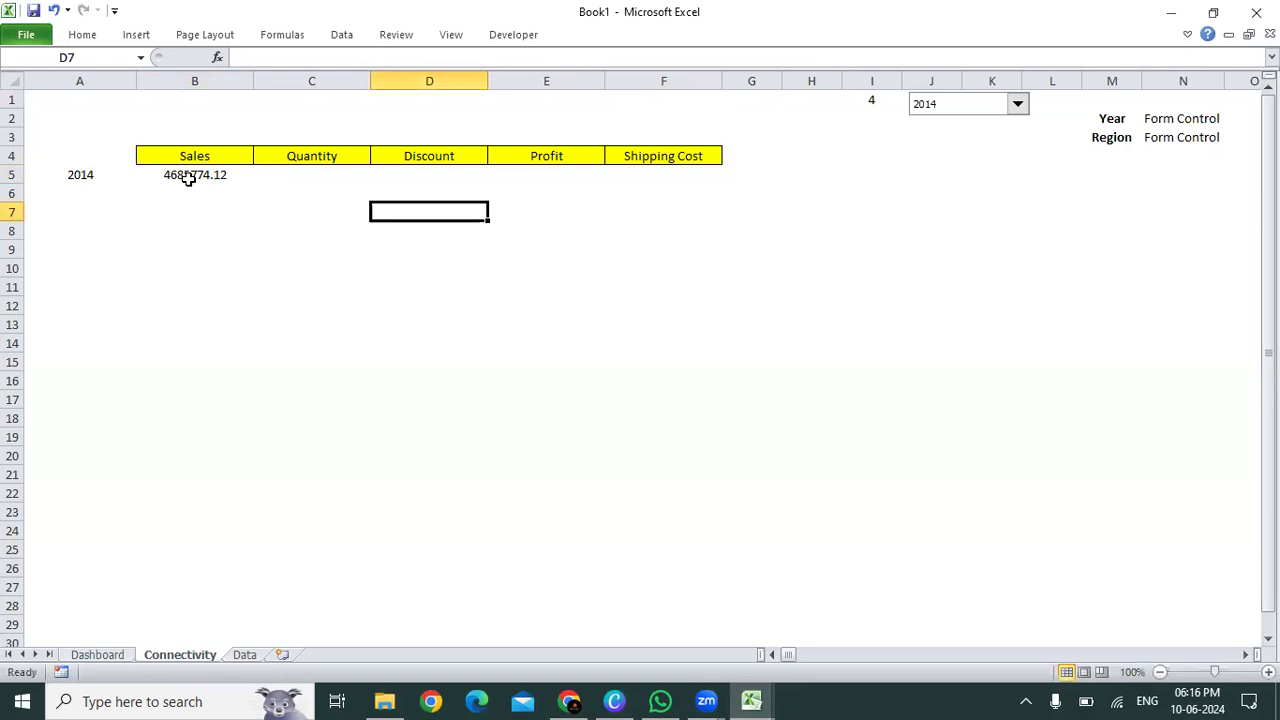
pyautogui.click(190, 180)
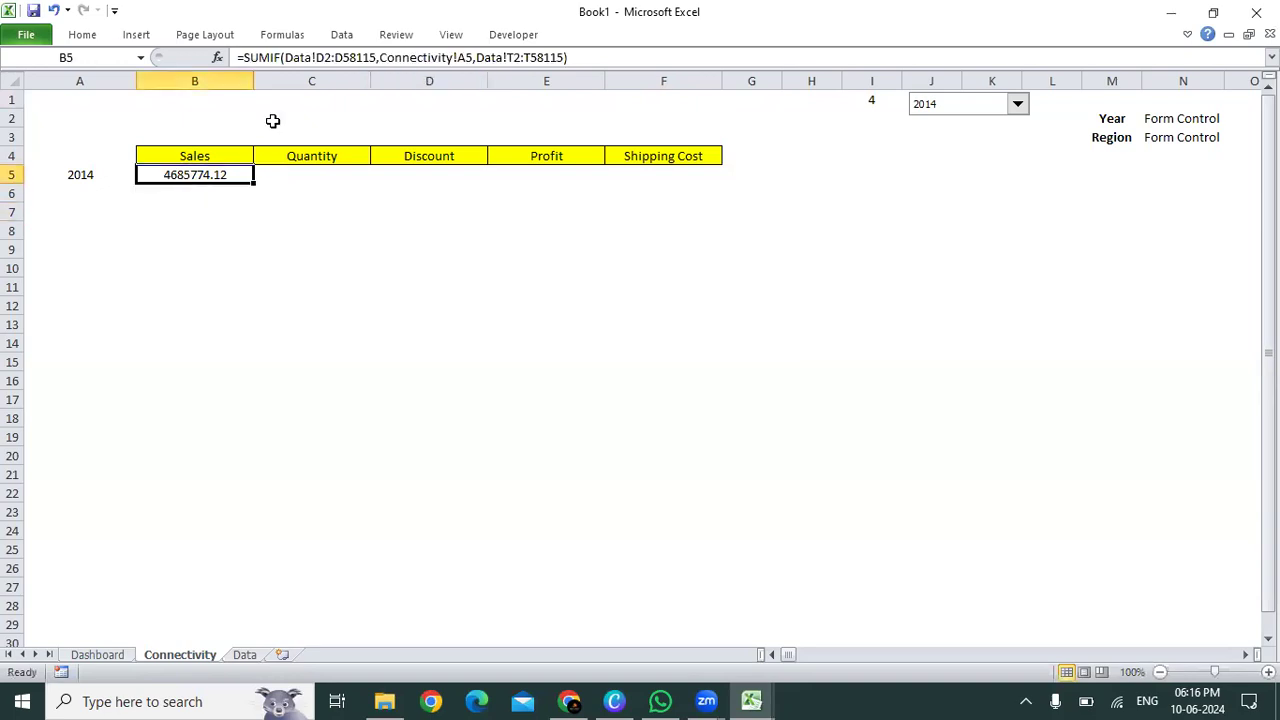
pyautogui.click(87, 40)
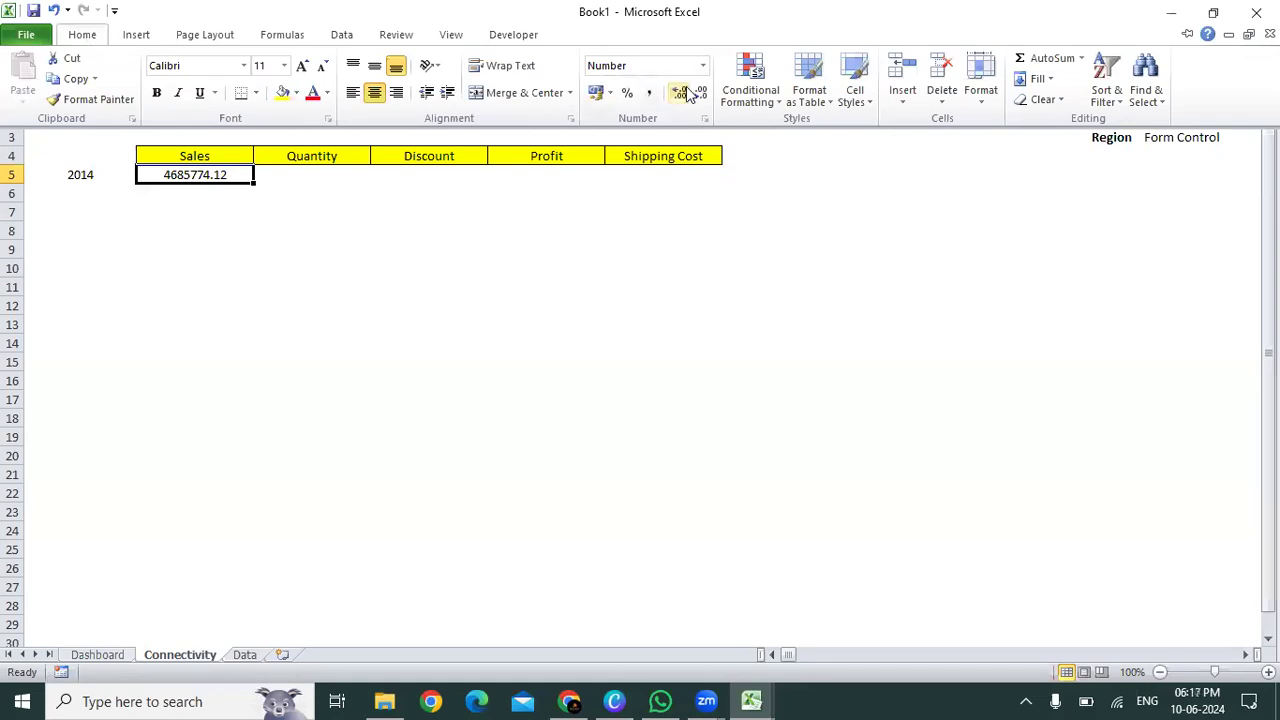
pyautogui.click(703, 92)
pyautogui.click(703, 98)
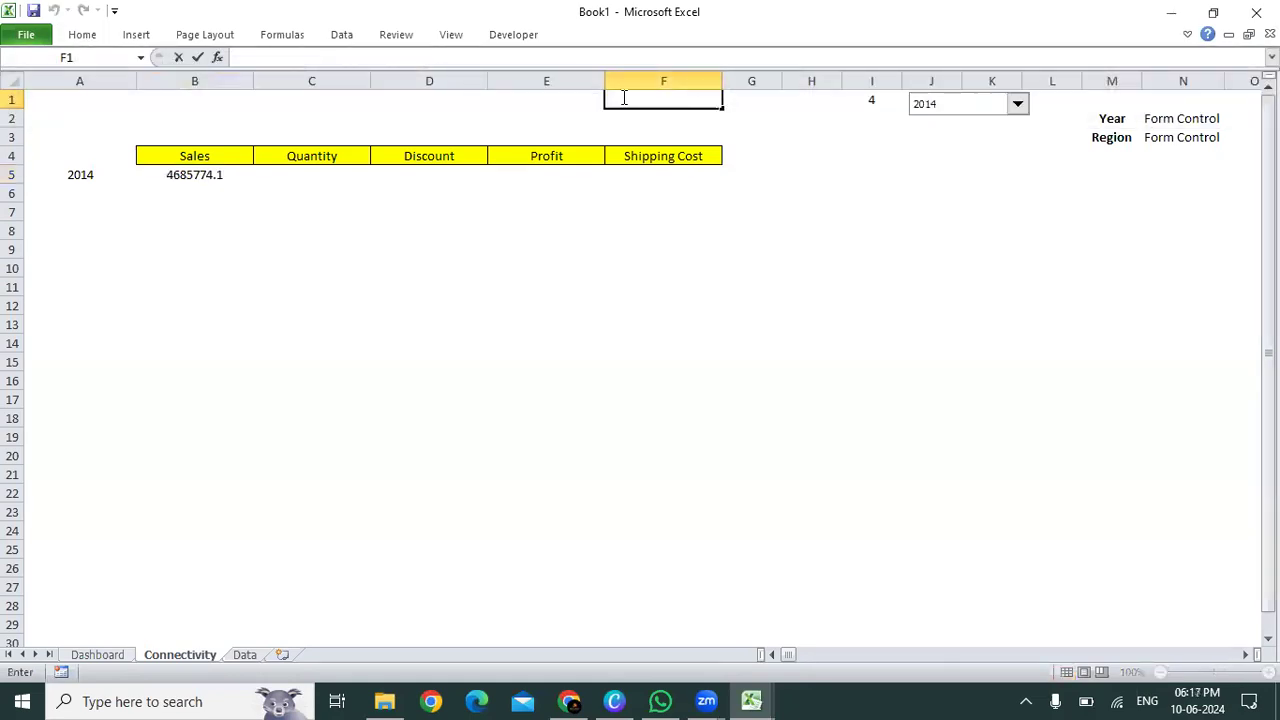
# - Keep the ribbon expanded and show the Sales total in B5 without decimals
pyautogui.click(1187, 34)
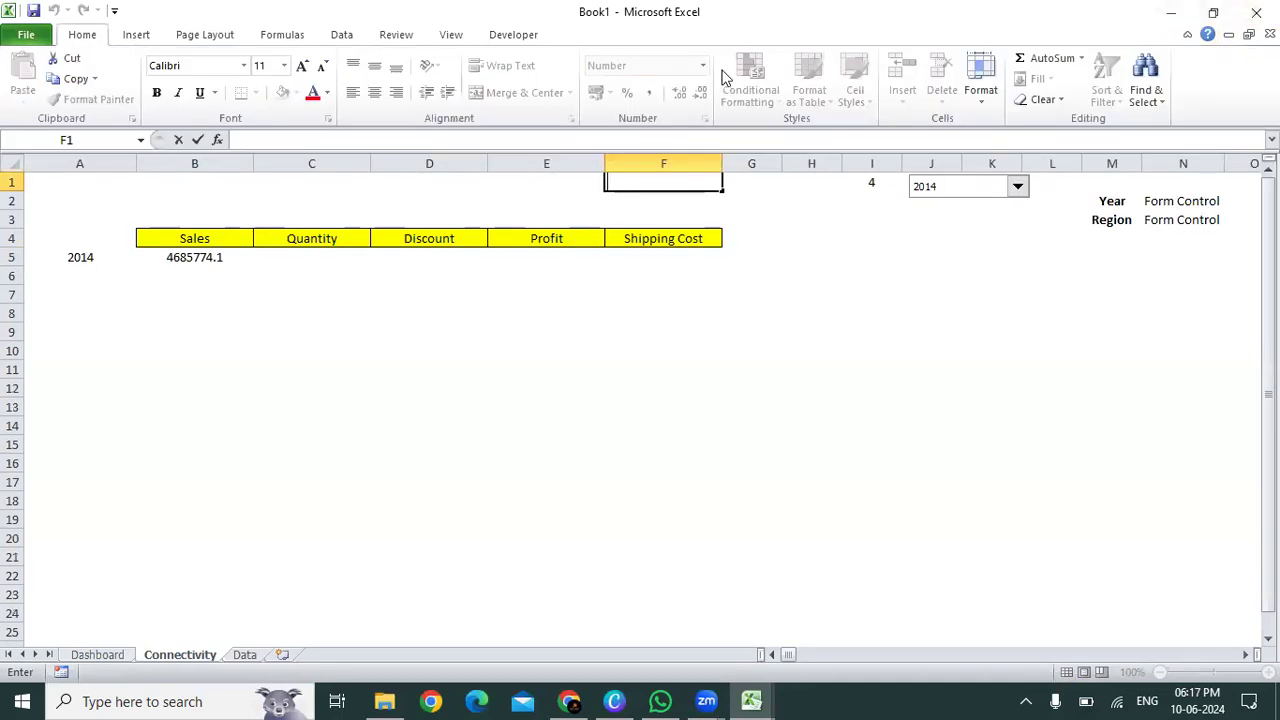
pyautogui.click(214, 257)
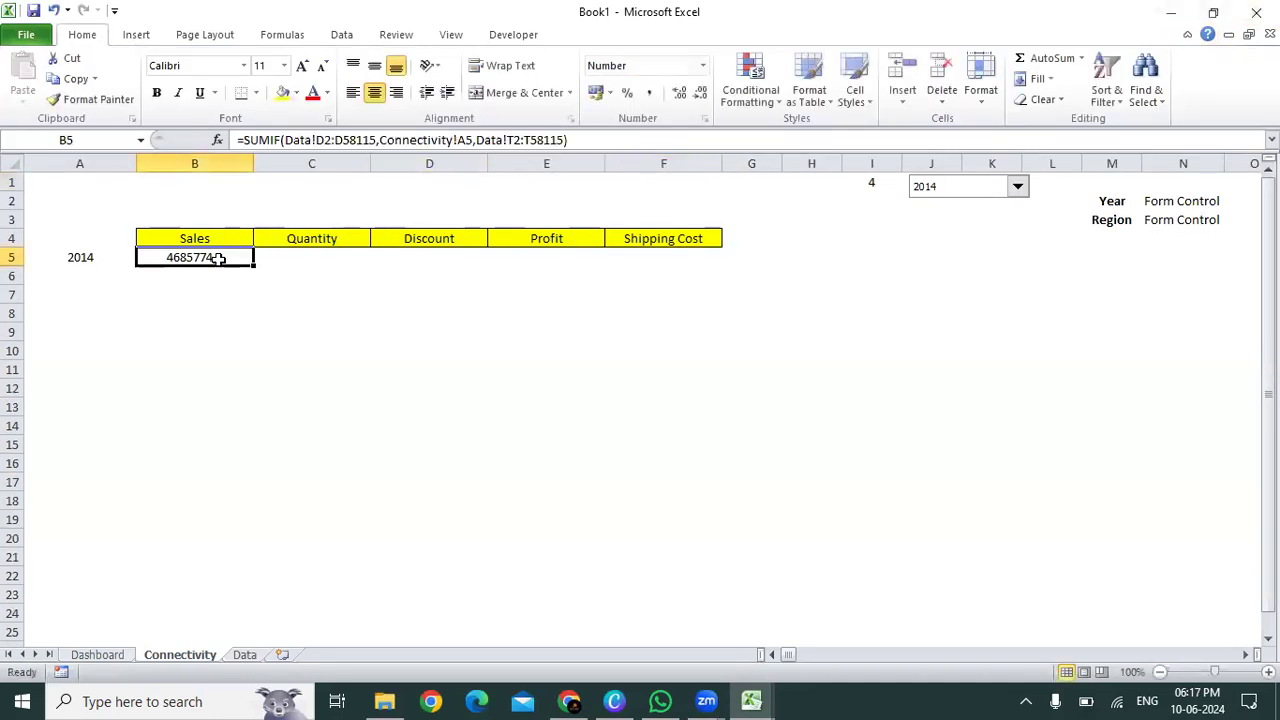
pyautogui.click(703, 93)
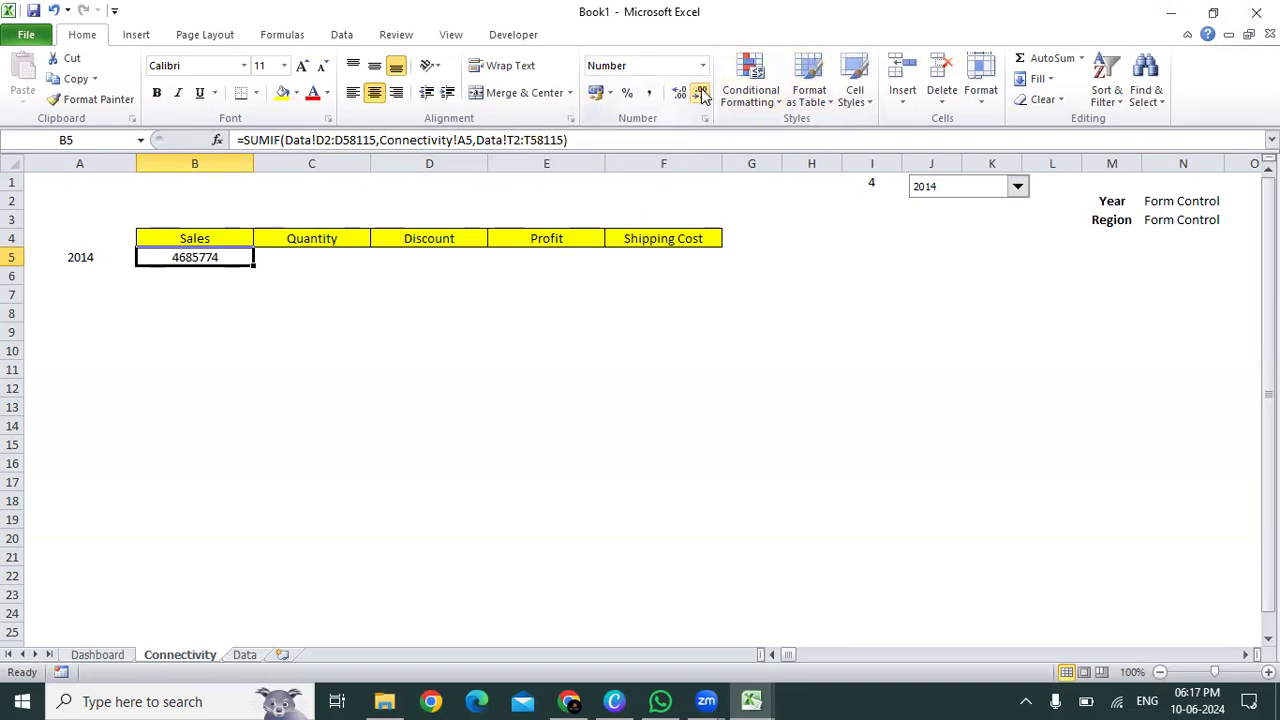
# - Make the Sales total in B5 bold and apply all borders to B5:F5
pyautogui.hotkey('ctrl', 'b')
pyautogui.hotkey('shift', 'Right')
pyautogui.hotkey('shift', 'Right')
pyautogui.hotkey('shift', 'Right')
pyautogui.hotkey('shift', 'Right')
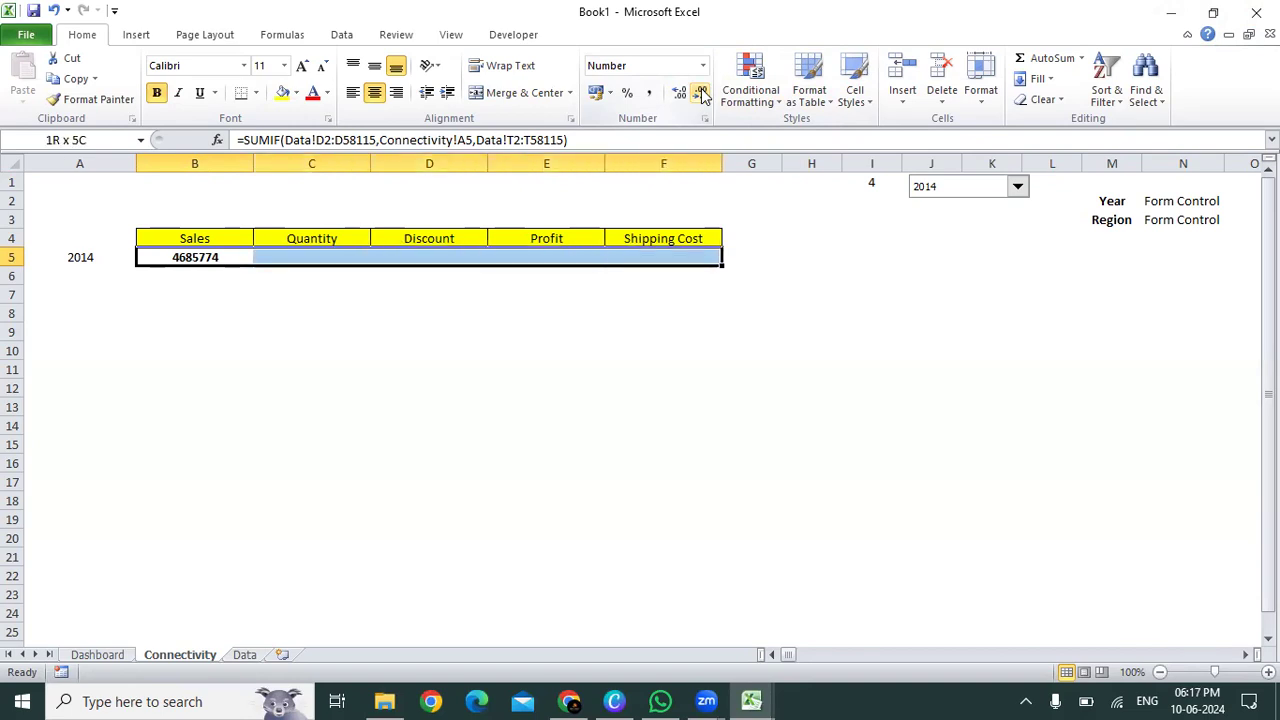
pyautogui.hotkey('alt', 'h')
pyautogui.press('b')
pyautogui.press('a')
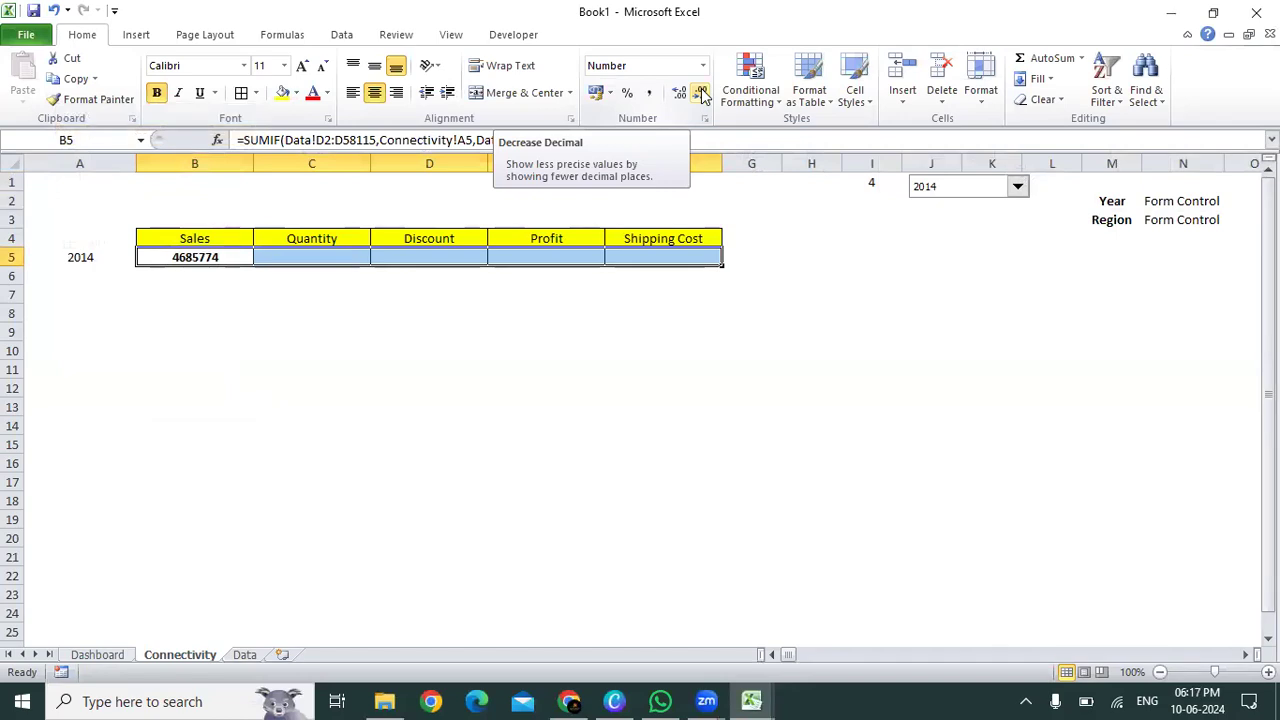
pyautogui.press('Left')
pyautogui.press('Right')
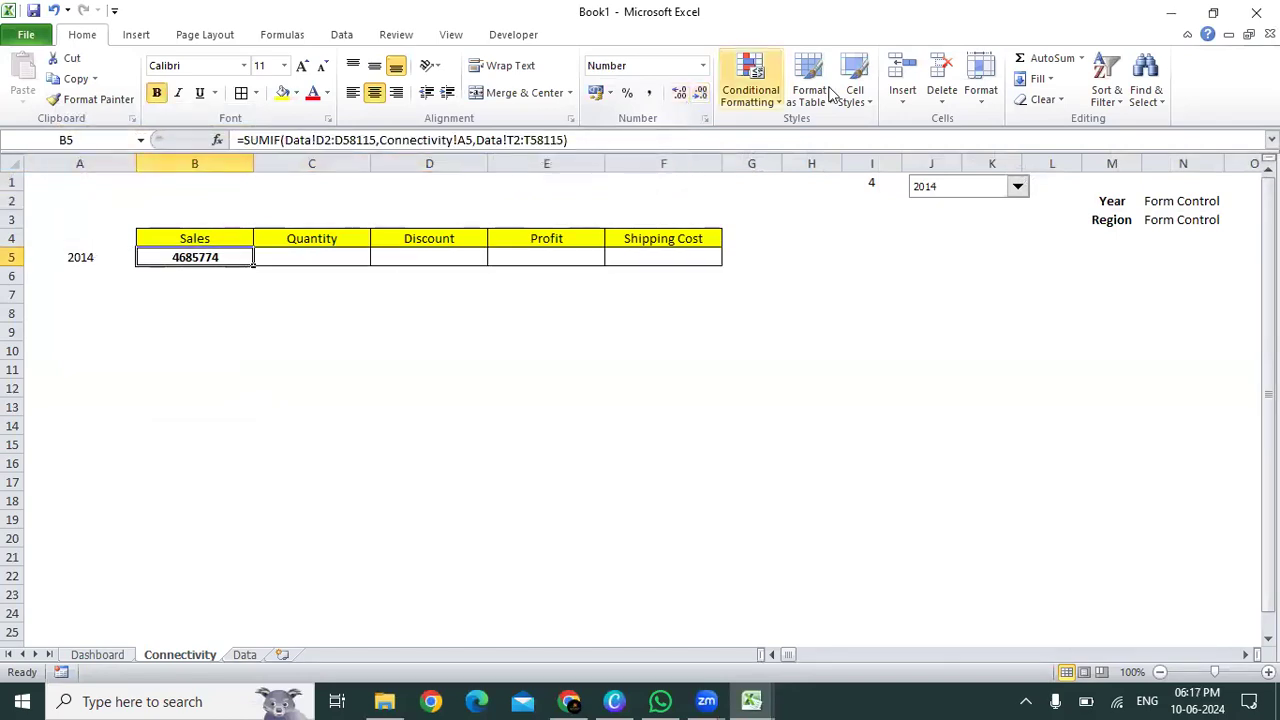
# - Test the Sales total by switching the Year drop-down to 2011, 2012 and 2013
pyautogui.click(1016, 186)
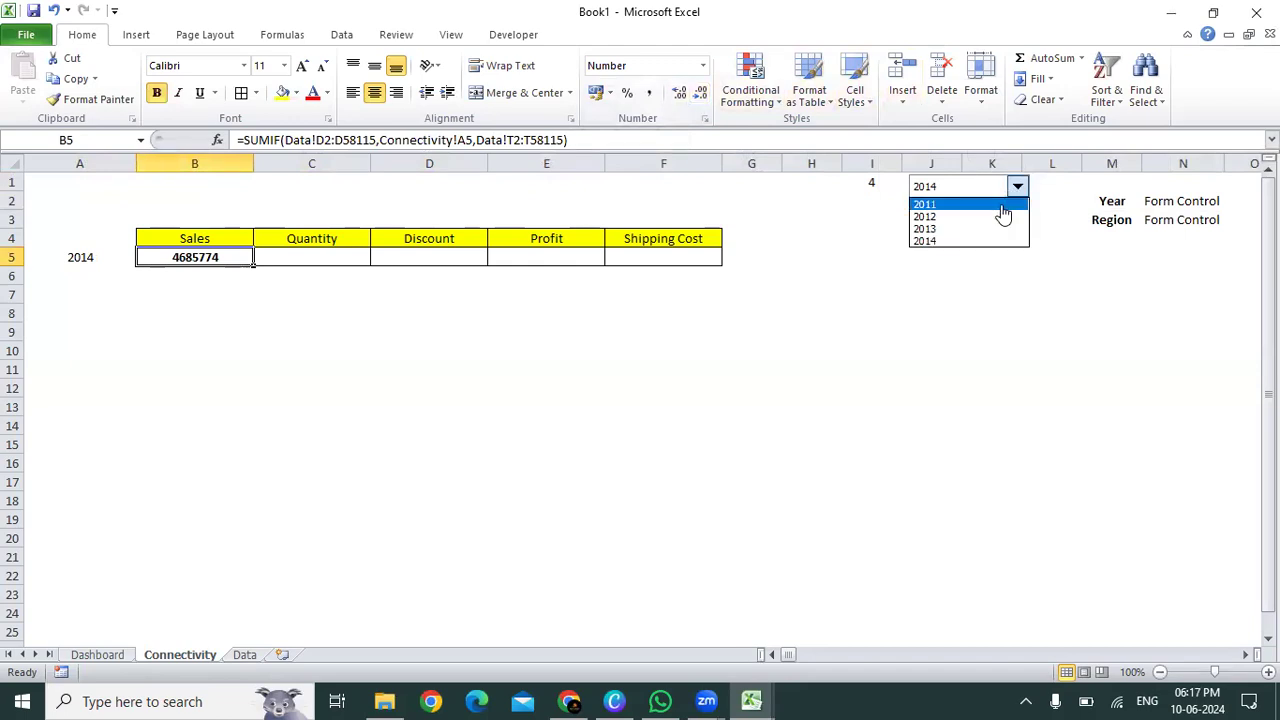
pyautogui.click(1002, 207)
pyautogui.click(1017, 186)
pyautogui.click(1015, 218)
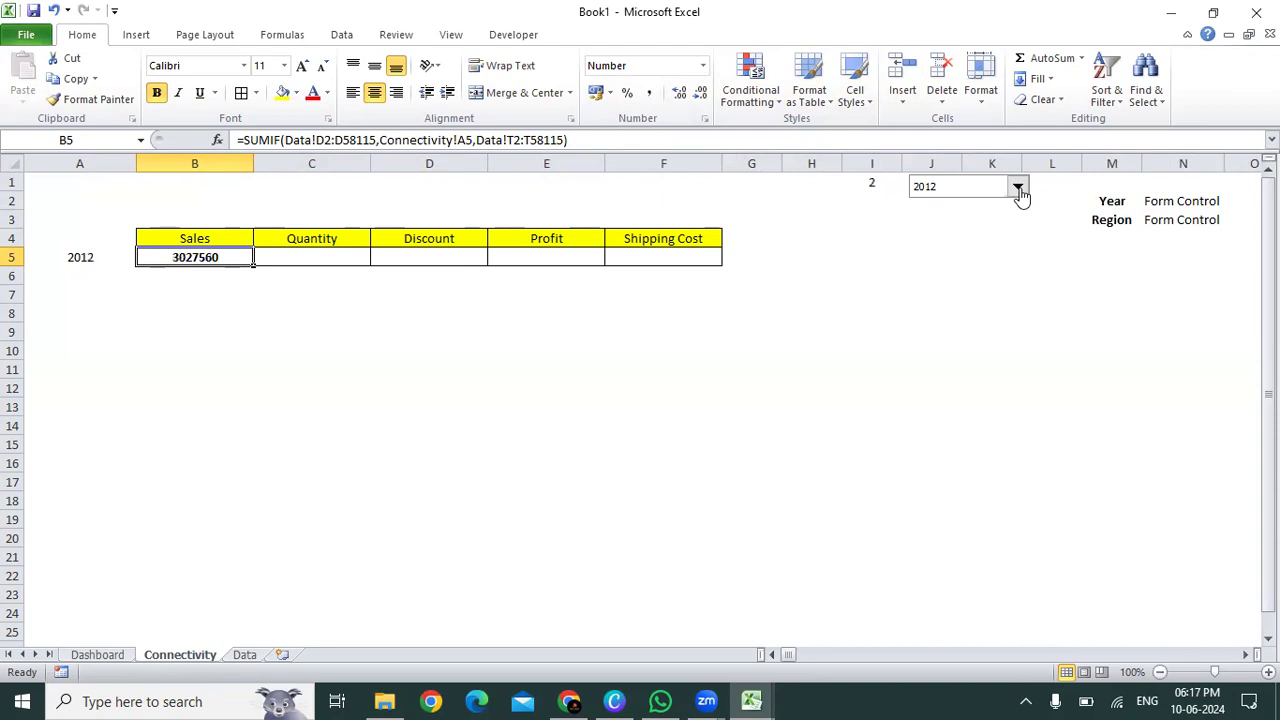
pyautogui.click(1018, 187)
pyautogui.click(1016, 229)
pyautogui.hotkey('ctrl', 'c')
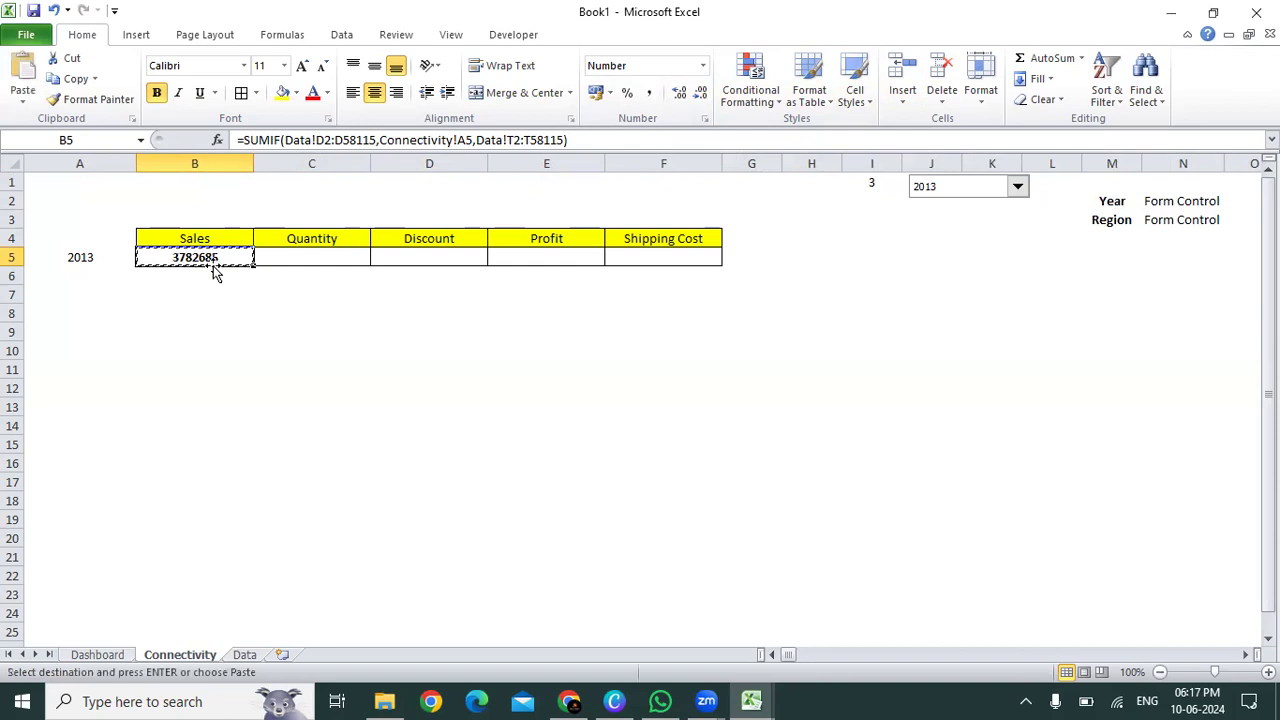
pyautogui.press('Escape')
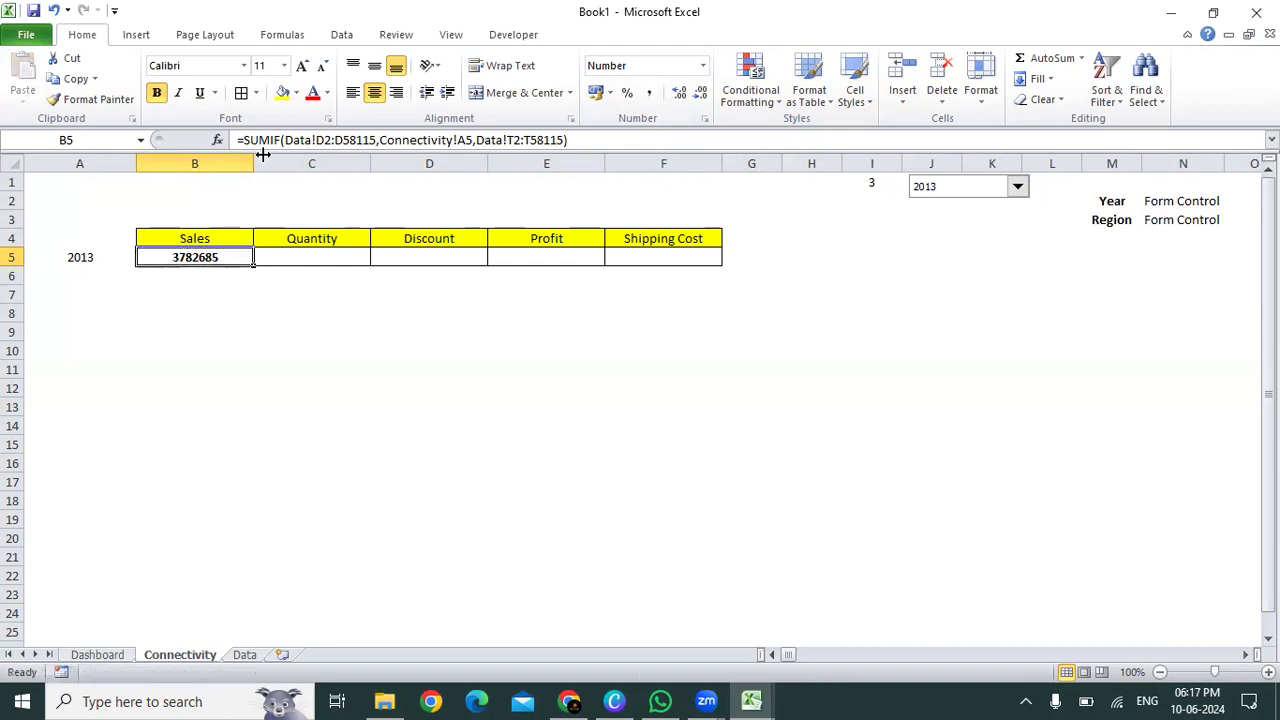
# - Make the criteria range in the B5 SUMIF formula absolute as Data!$D$2:$D$58115
pyautogui.click(322, 140)
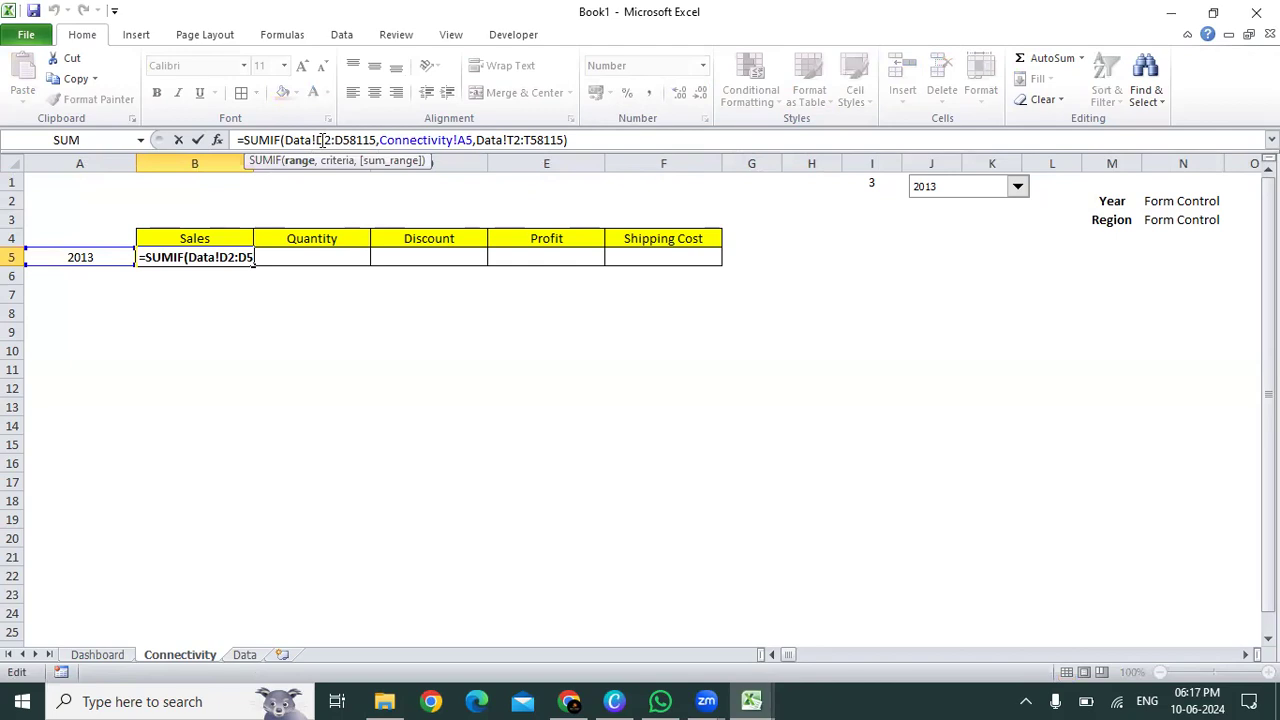
pyautogui.press('F4')
pyautogui.press('Right')
pyautogui.press('Right')
pyautogui.press('Right')
pyautogui.press('F4')
pyautogui.press('Right')
pyautogui.press('Right')
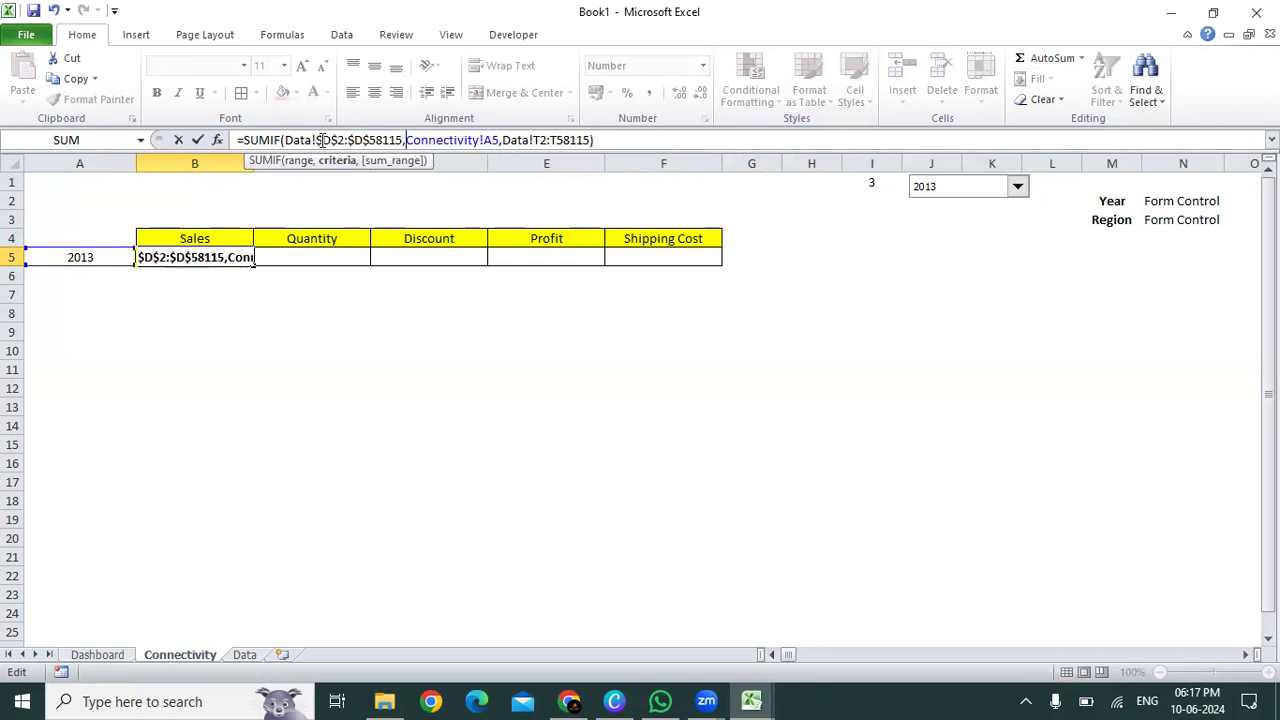
# - Make the SUMIF criteria absolute as Connectivity!$A$5 and commit the formula in B5
pyautogui.press('Right')
pyautogui.press('Right')
pyautogui.press('Right')
pyautogui.press('Right')
pyautogui.press('Right')
pyautogui.press('Right')
pyautogui.press('Right')
pyautogui.press('Right')
pyautogui.press('Right')
pyautogui.press('Right')
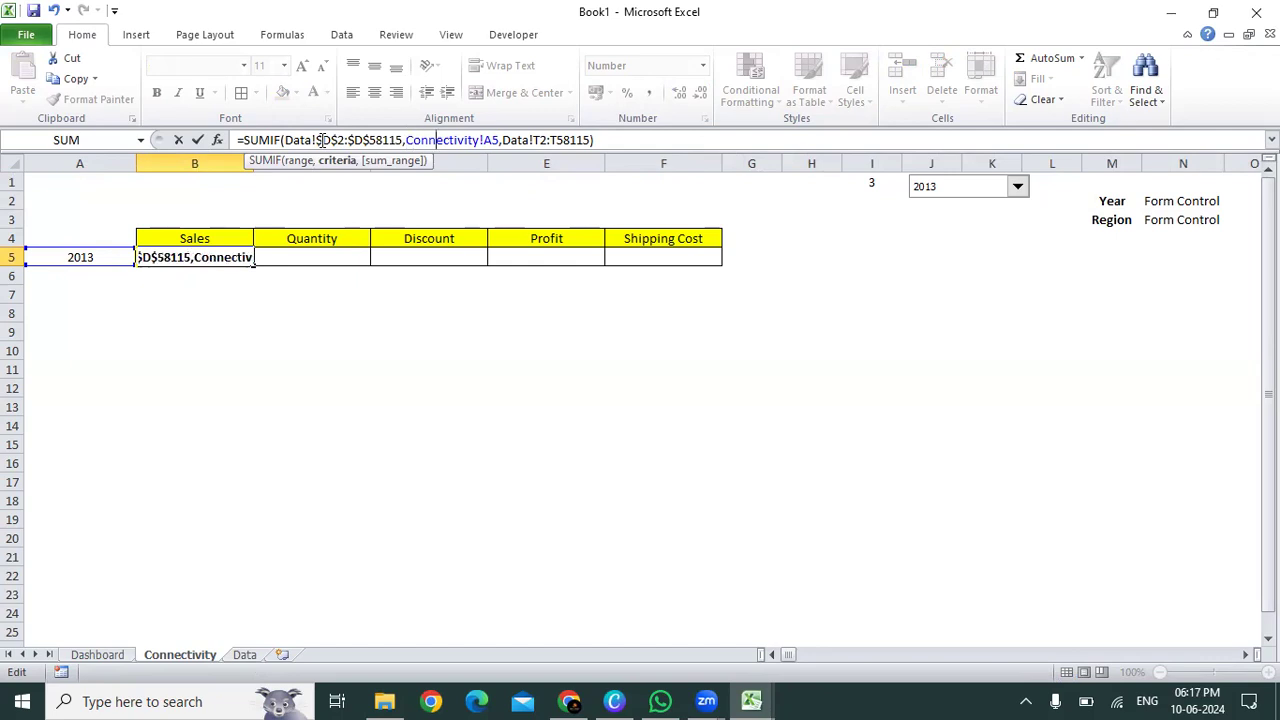
pyautogui.press('Right')
pyautogui.press('Right')
pyautogui.press('Right')
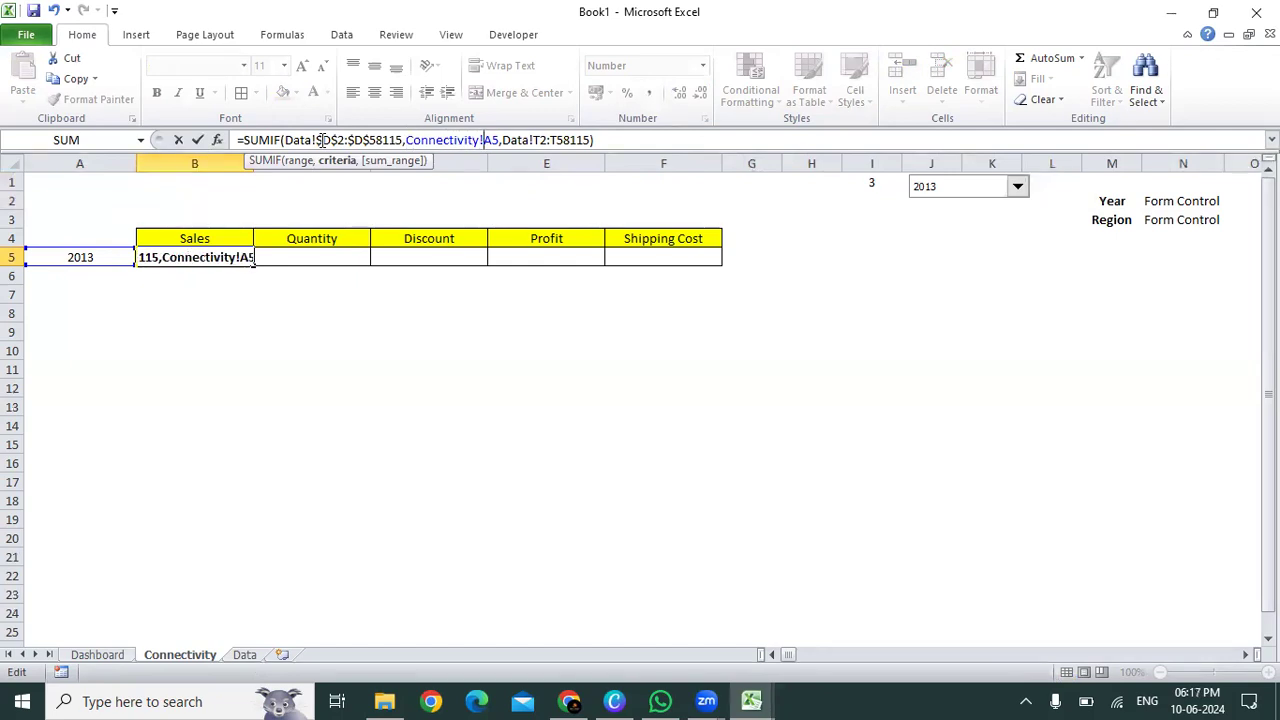
pyautogui.press('F4')
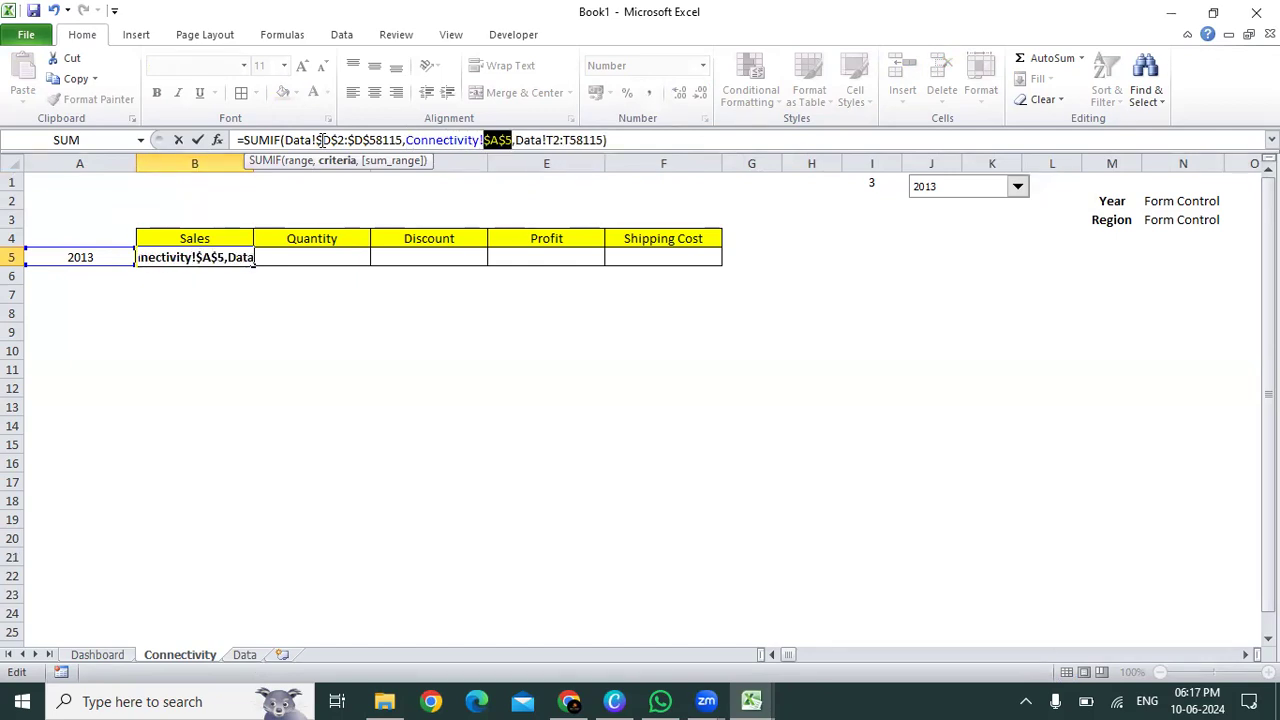
pyautogui.press('Right')
pyautogui.press('Right')
pyautogui.press('Right')
pyautogui.press('Right')
pyautogui.press('Right')
pyautogui.press('Right')
pyautogui.press('Right')
pyautogui.press('Right')
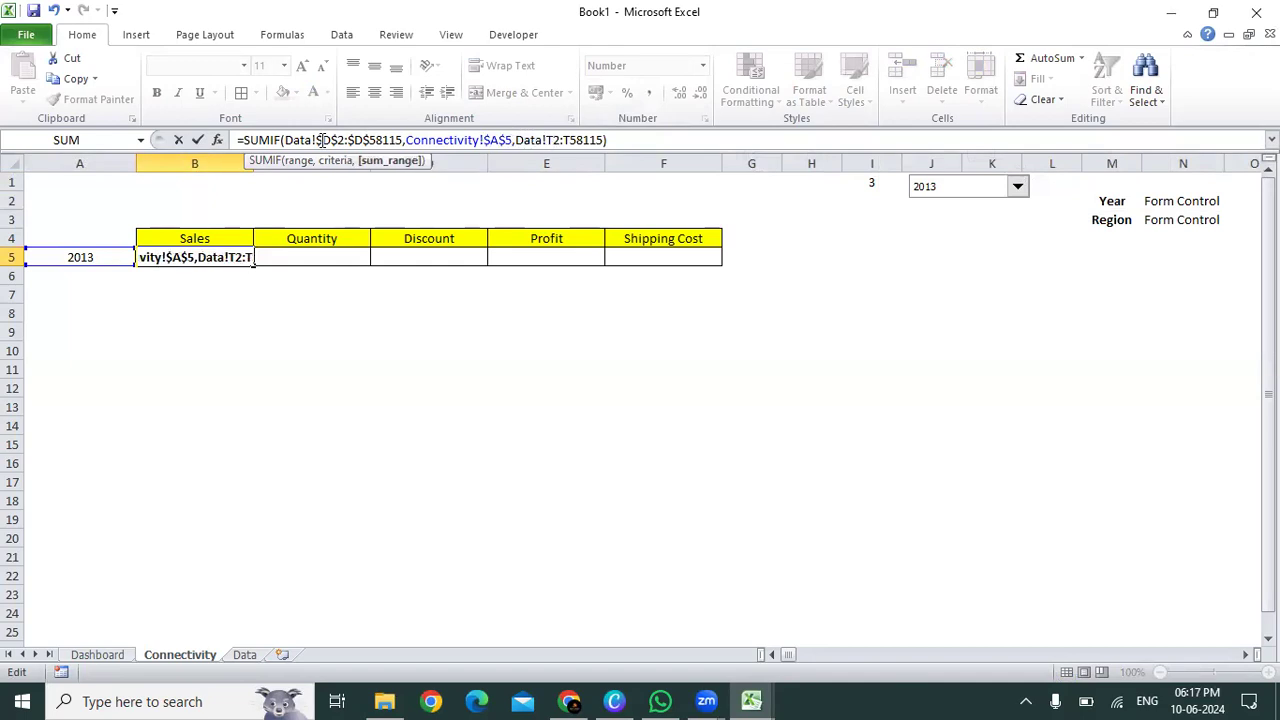
pyautogui.press('Return')
pyautogui.press('Up')
# - Copy the B5 SUMIF formula across to Quantity, Discount, Profit and Shipping Cost, through F5
pyautogui.hotkey('ctrl', 'c')
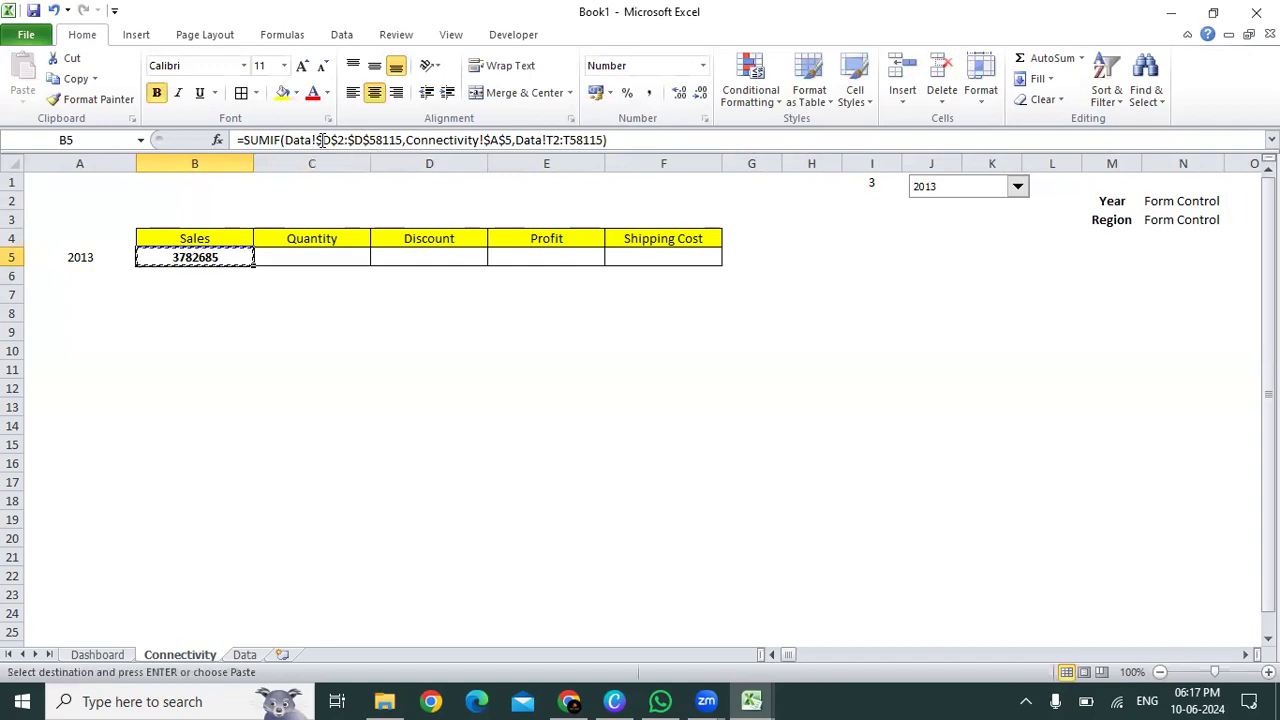
pyautogui.hotkey('shift', 'Right')
pyautogui.hotkey('shift', 'Right')
pyautogui.hotkey('shift', 'Right')
pyautogui.hotkey('shift', 'Right')
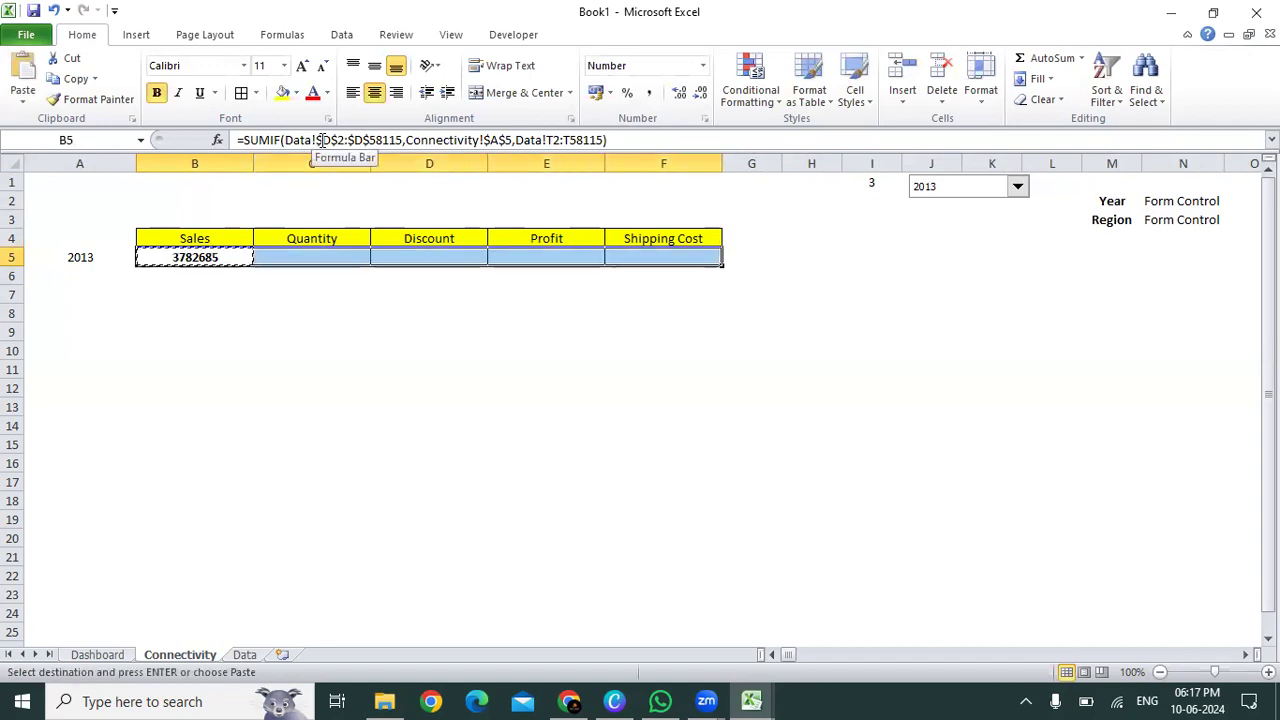
pyautogui.hotkey('ctrl', 'v')
pyautogui.press('Escape')
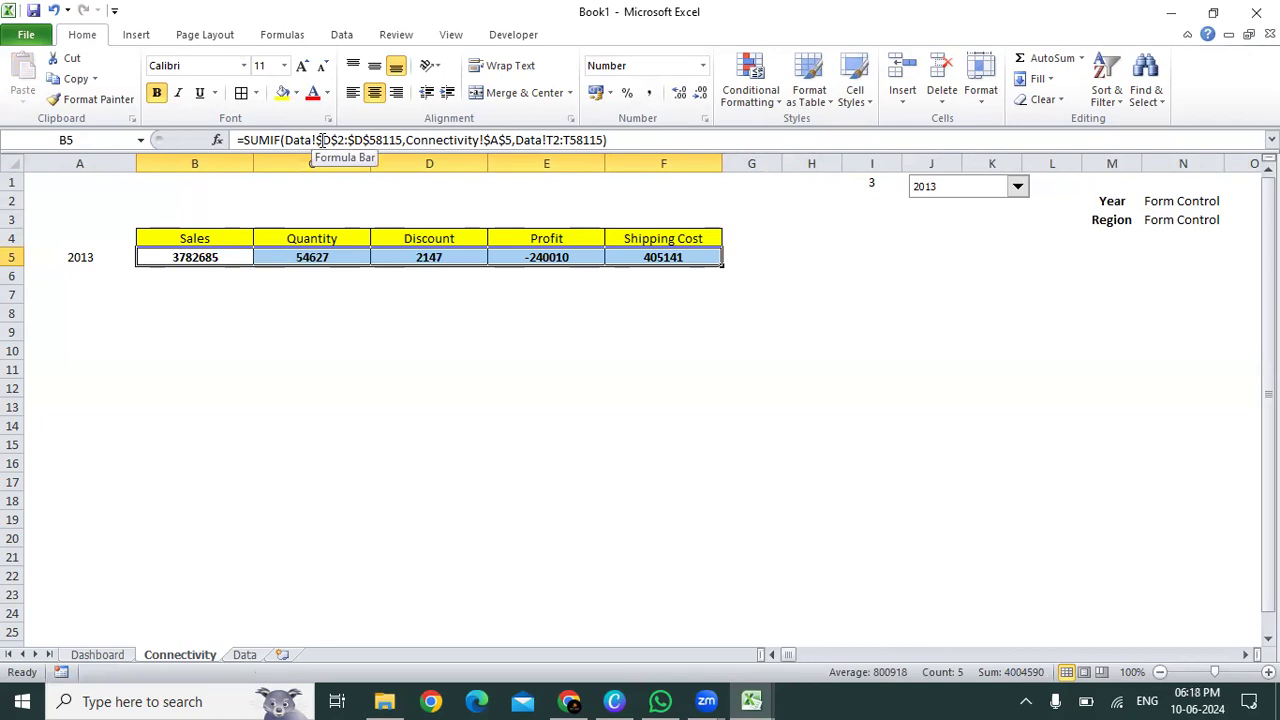
# - Check the Sales and Quantity formulas against the order of the Sales to Shipping Cost headers in Data T1:X1
pyautogui.click(220, 257)
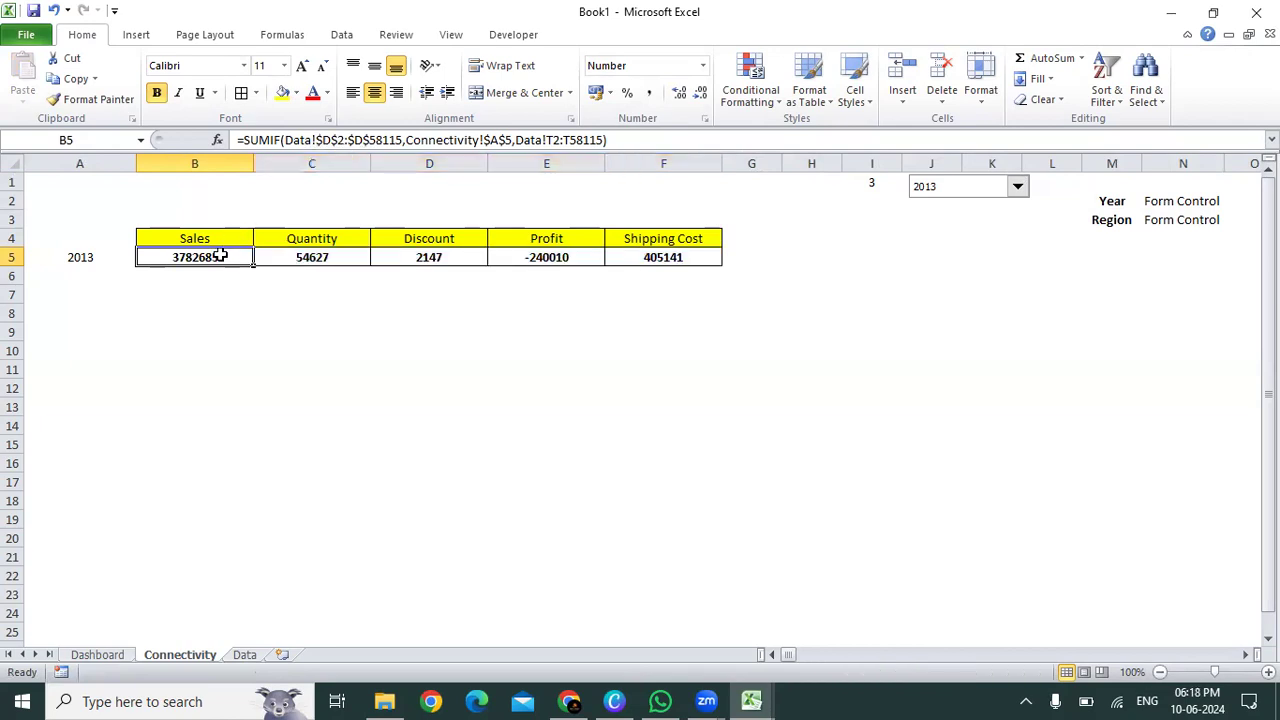
pyautogui.click(291, 252)
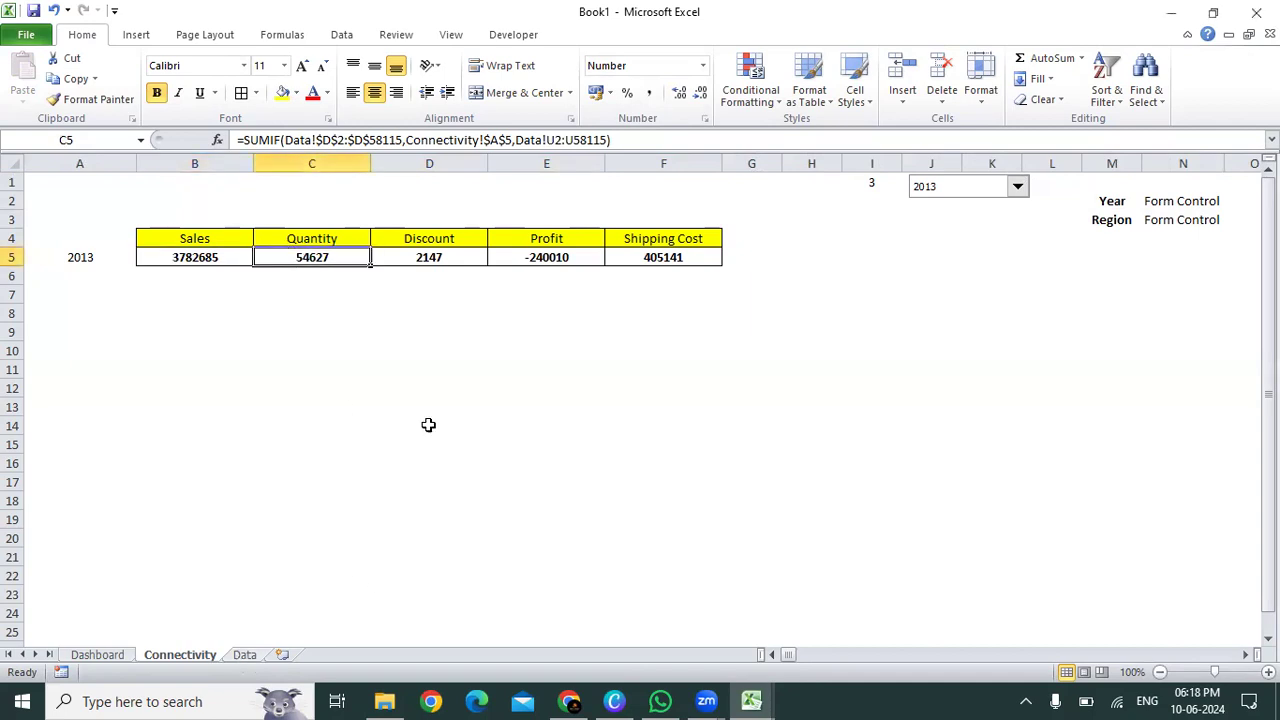
pyautogui.click(244, 655)
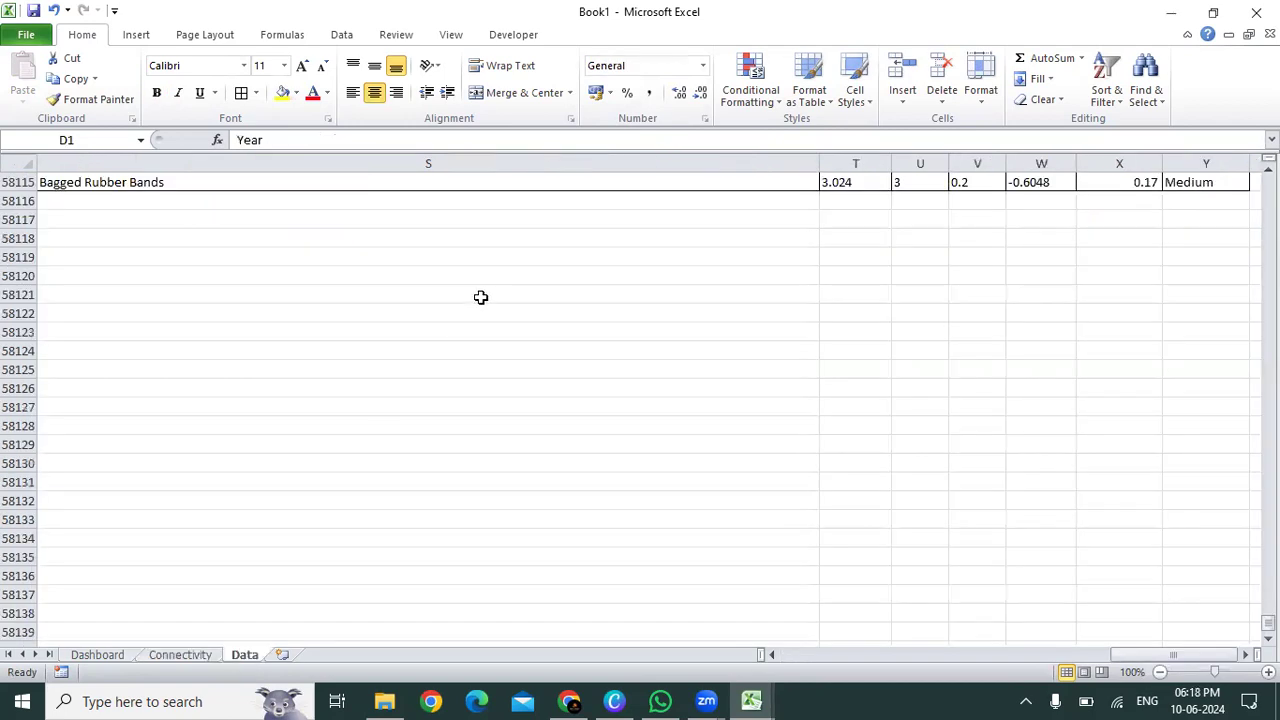
pyautogui.hotkey('ctrl', 'Home')
pyautogui.press('Left')
pyautogui.press('Left')
pyautogui.press('Left')
pyautogui.press('Left')
pyautogui.press('Left')
pyautogui.press('Left')
pyautogui.press('Right')
pyautogui.hotkey('shift', 'Right')
pyautogui.hotkey('shift', 'Right')
pyautogui.hotkey('shift', 'Right')
pyautogui.hotkey('shift', 'Right')
pyautogui.hotkey('shift', 'Right')
pyautogui.hotkey('shift', 'Left')
pyautogui.hotkey('shift', 'Left')
pyautogui.hotkey('shift', 'Left')
pyautogui.hotkey('shift', 'Left')
pyautogui.hotkey('shift', 'Right')
pyautogui.hotkey('shift', 'Right')
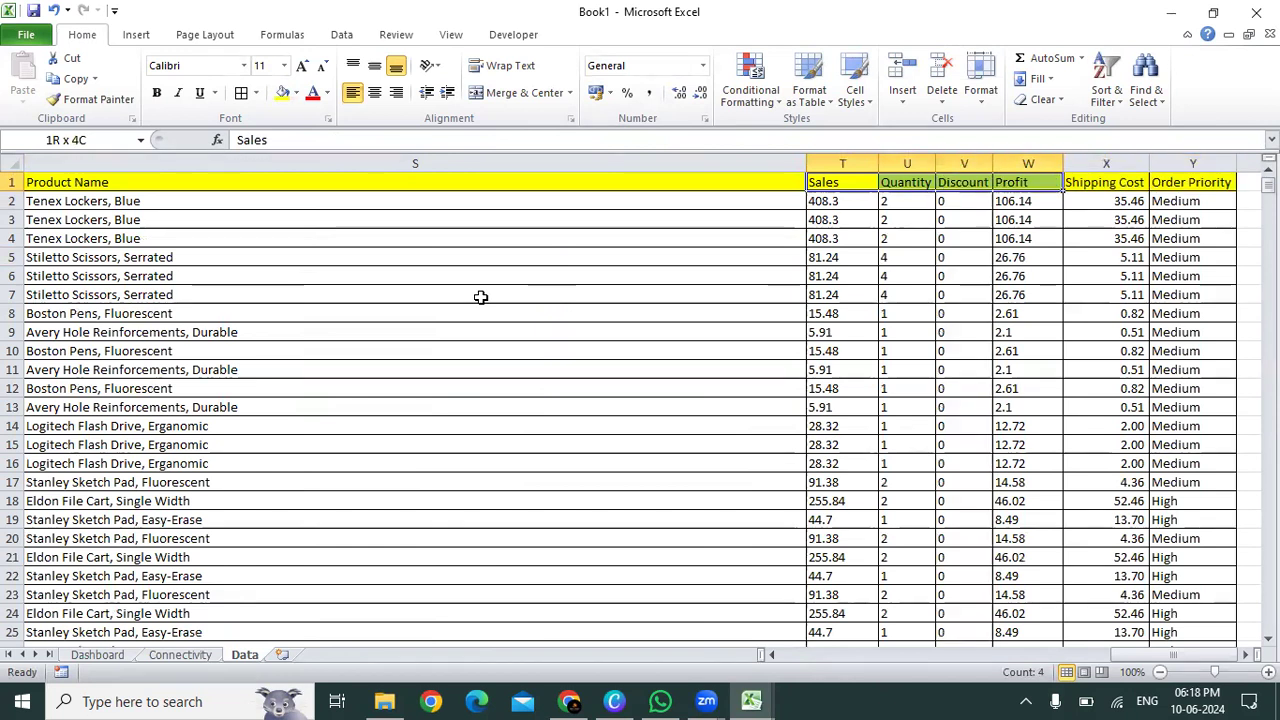
pyautogui.hotkey('shift', 'Right')
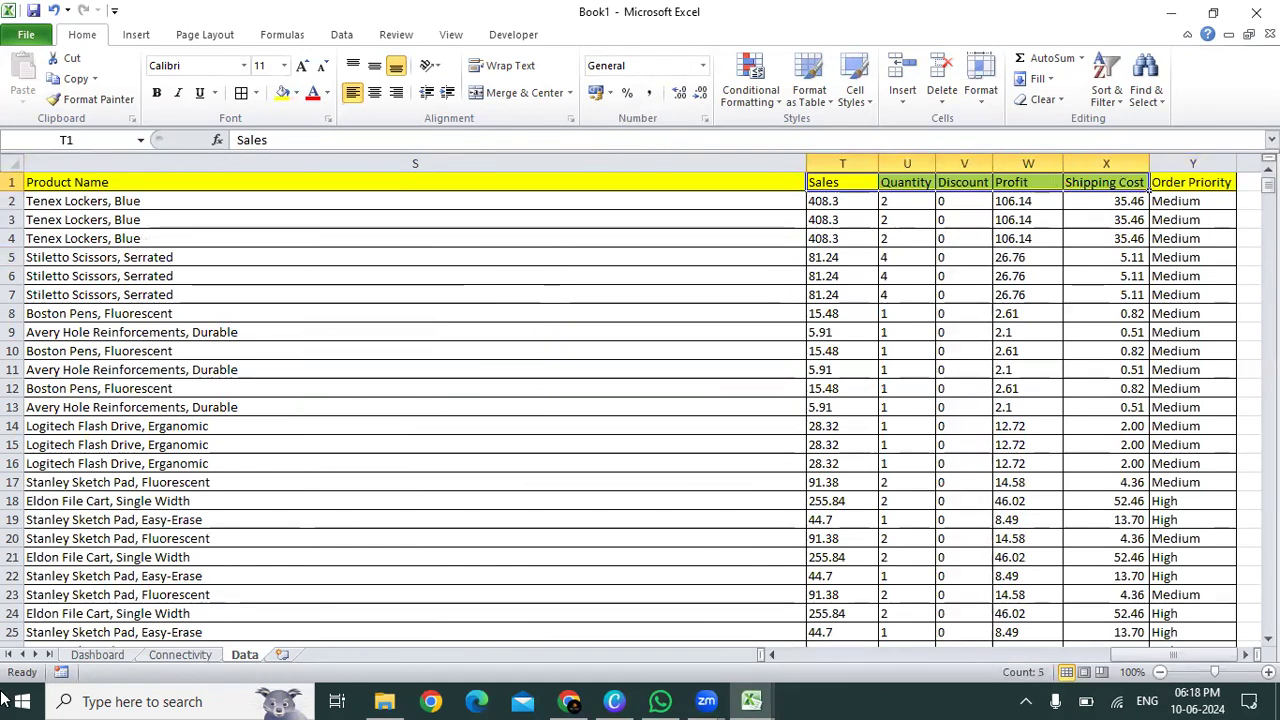
# - Test the Year drop-down on Connectivity by choosing 2011, 2012, 2013 and finally 2014 against the Sales to Shipping Cost figures
pyautogui.click(180, 655)
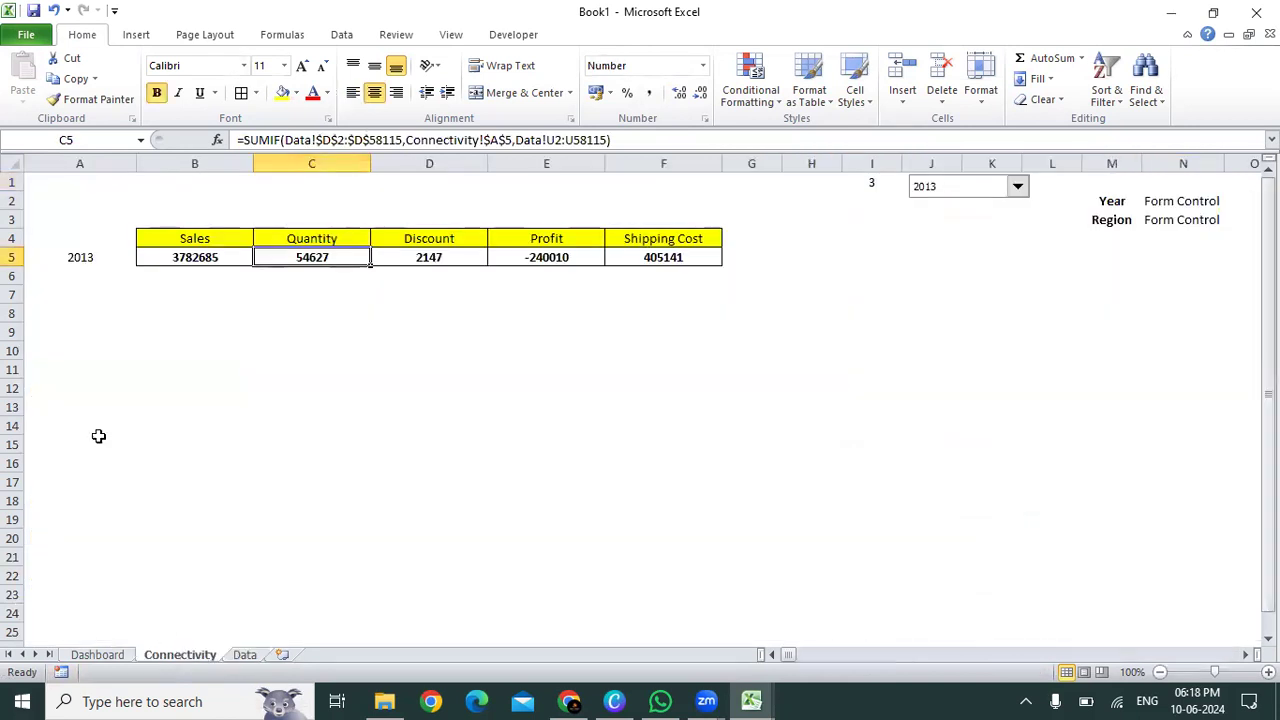
pyautogui.moveTo(180, 256); pyautogui.dragTo(623, 255)
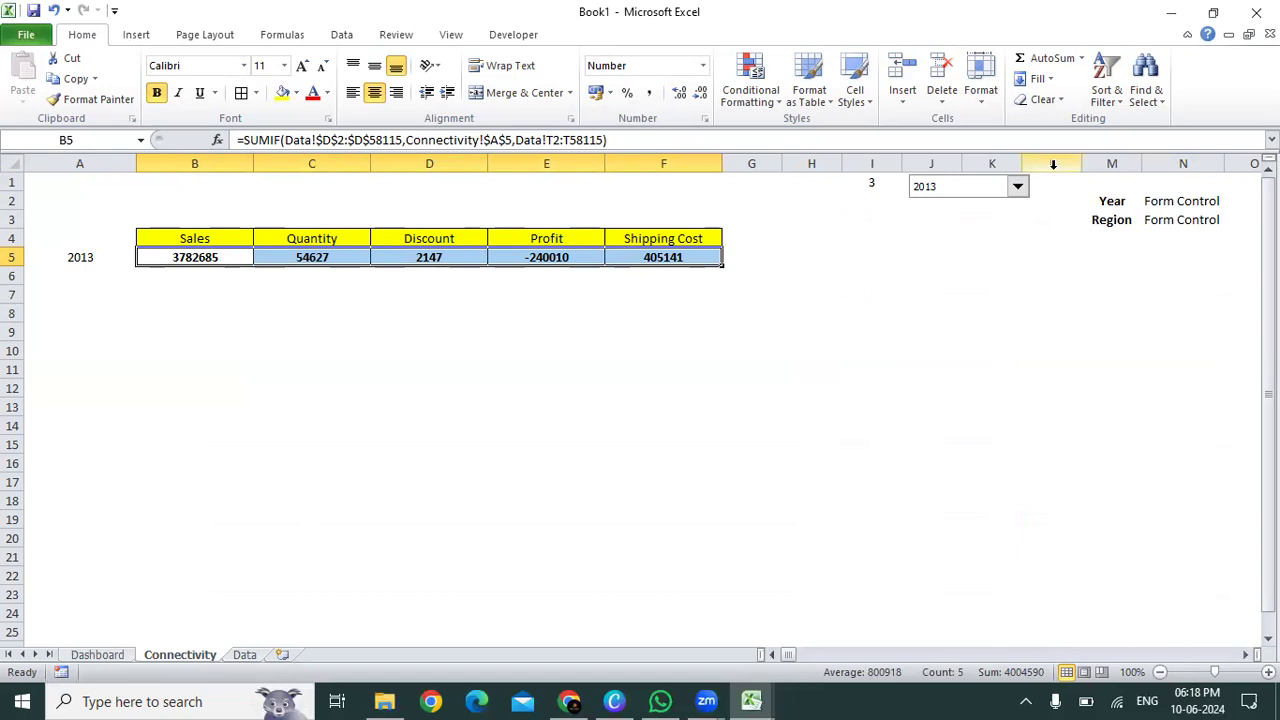
pyautogui.click(1016, 187)
pyautogui.click(1003, 205)
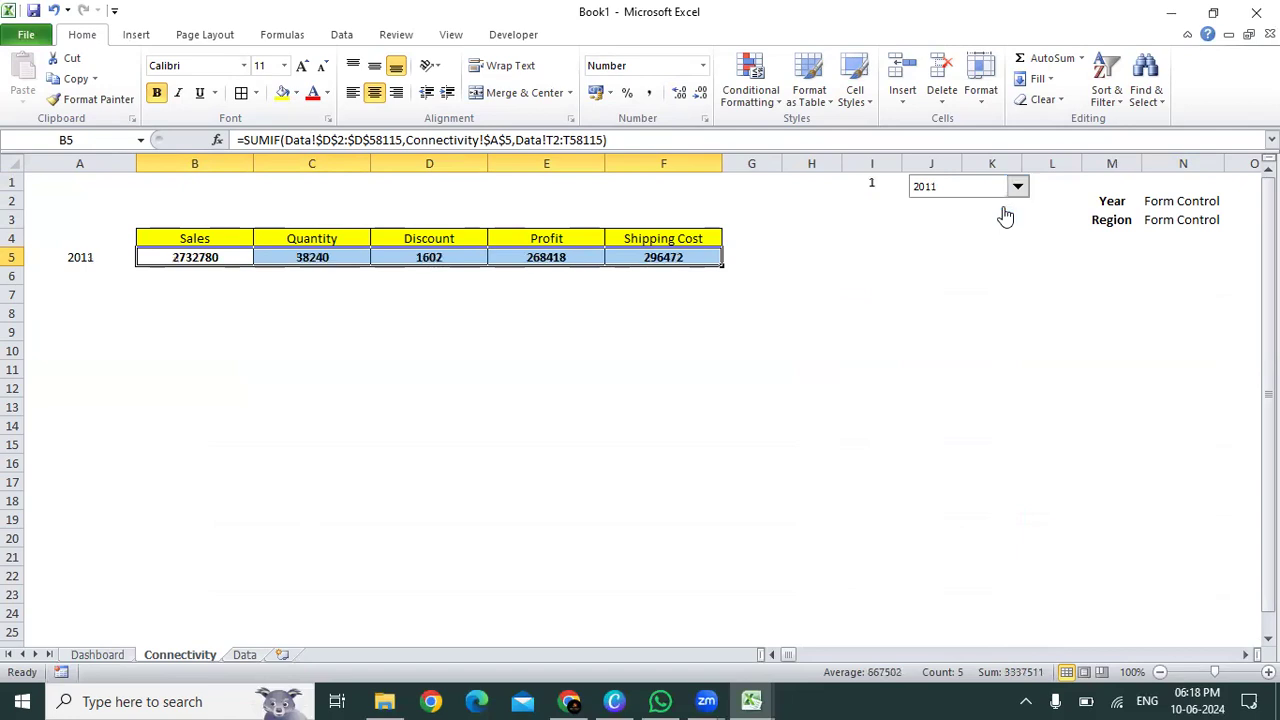
pyautogui.click(1016, 187)
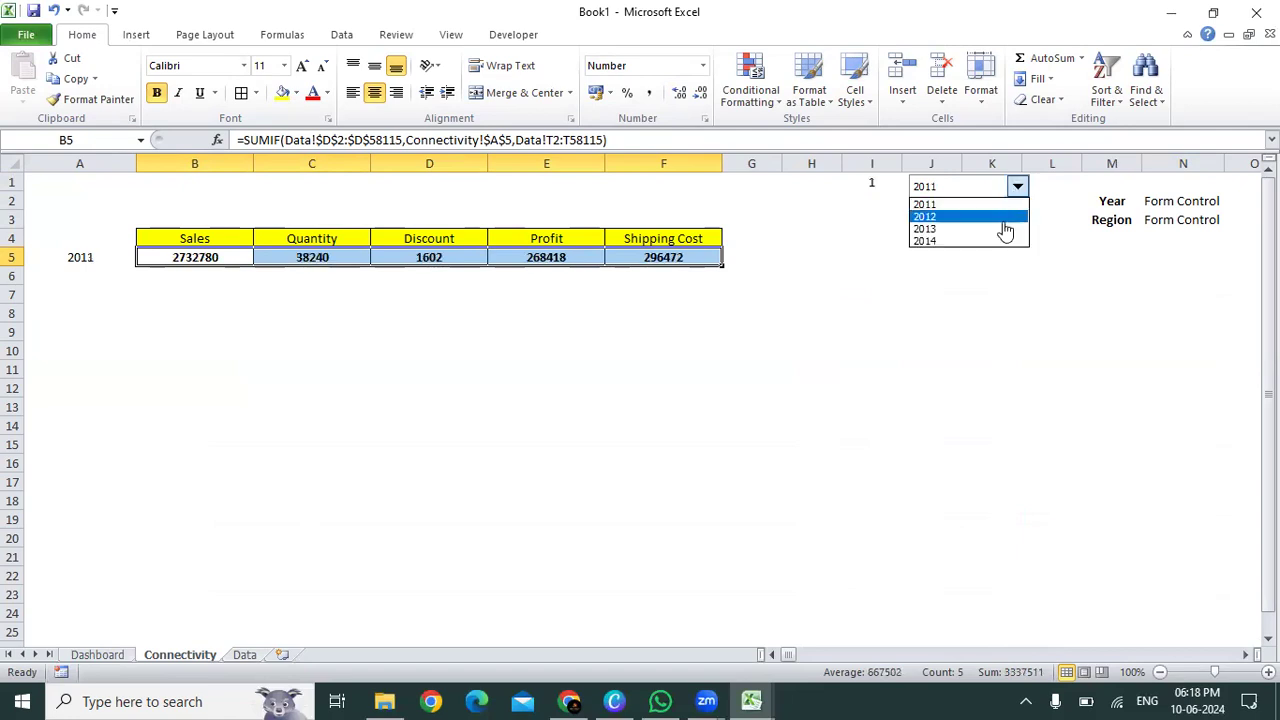
pyautogui.click(1001, 219)
pyautogui.click(1016, 187)
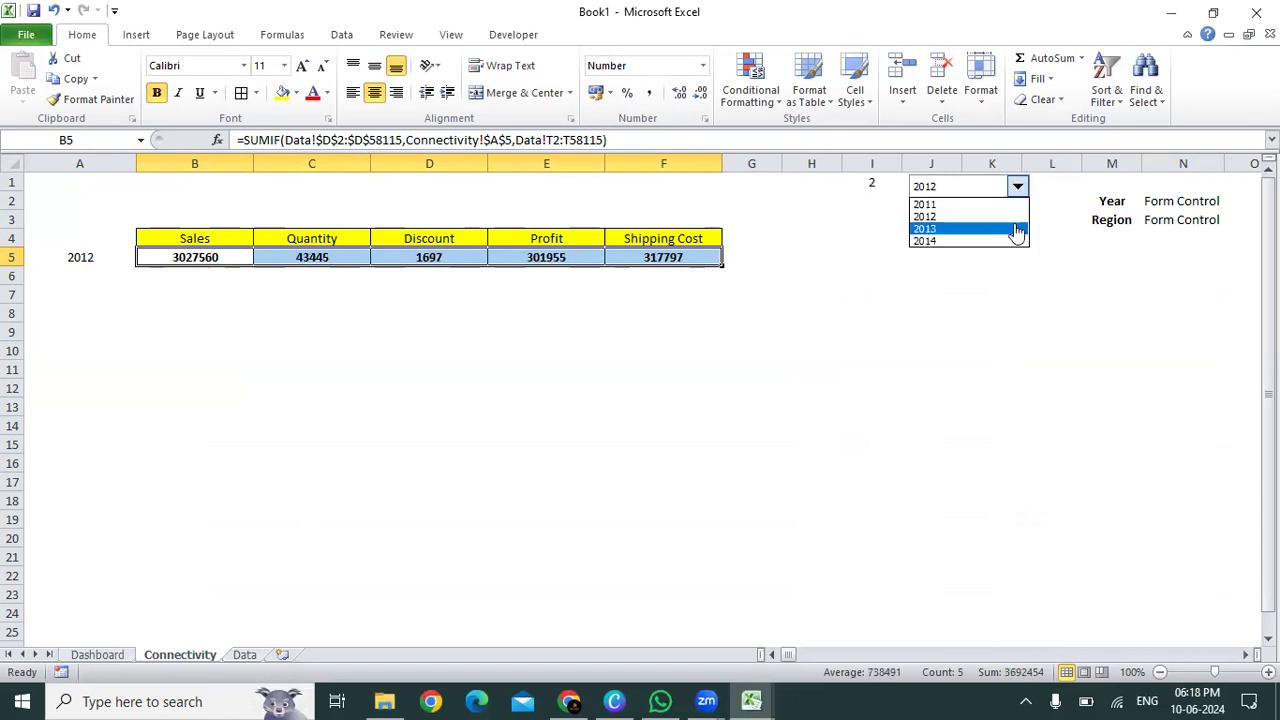
pyautogui.click(1015, 230)
pyautogui.click(1016, 187)
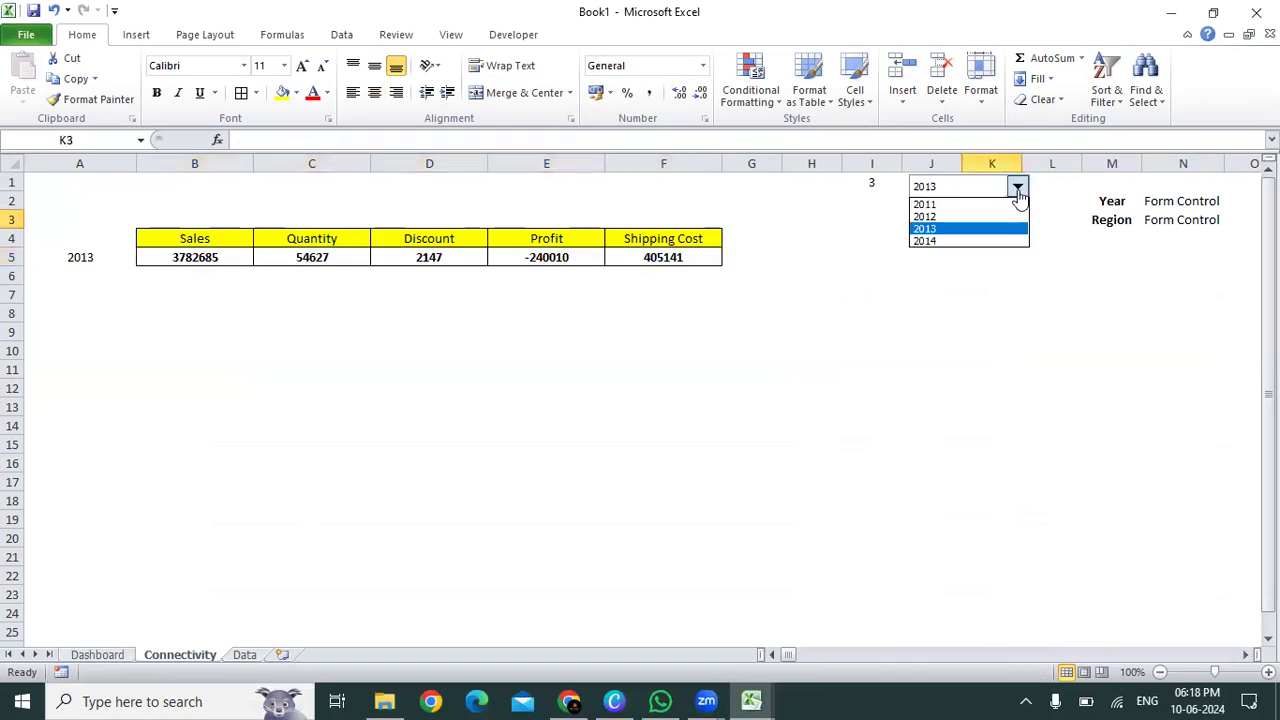
pyautogui.click(1013, 241)
# - Insert a 2-D clustered column chart from the Sales to Shipping Cost headers and figures in B4:F5
pyautogui.click(600, 388)
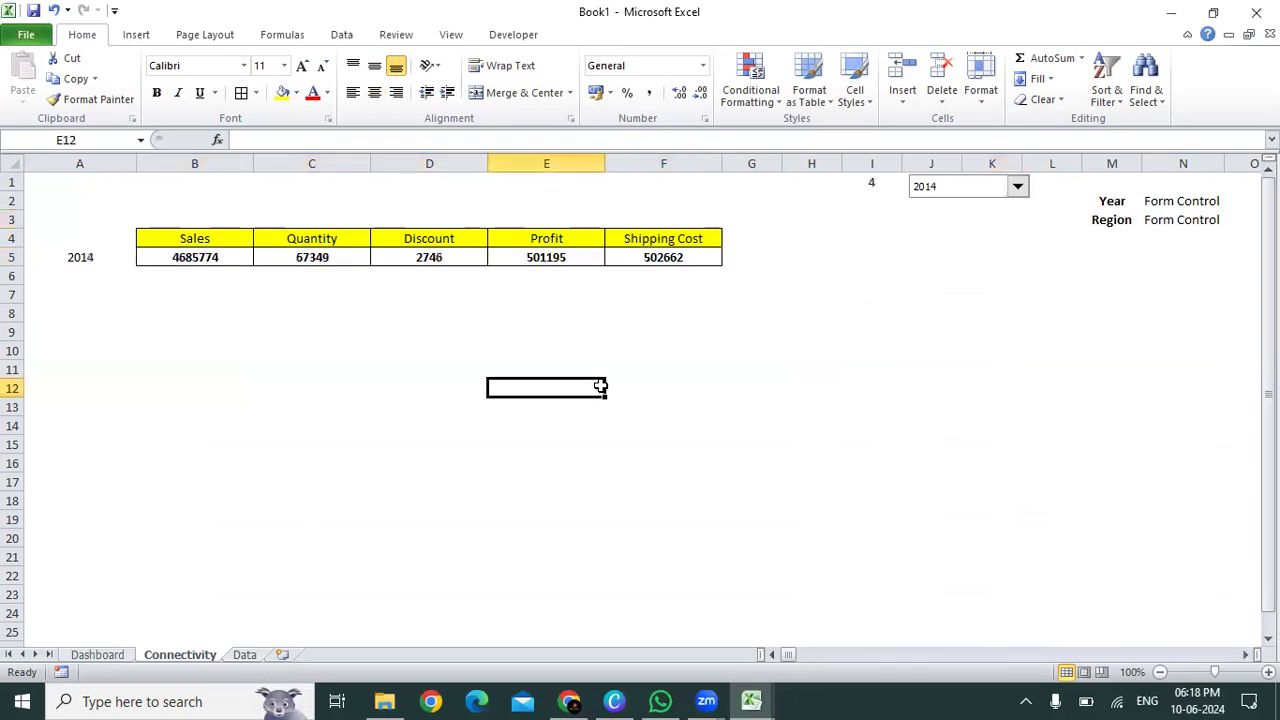
pyautogui.hotkey('ctrl', 'Up')
pyautogui.hotkey('ctrl', 'Left')
pyautogui.press('Right')
pyautogui.press('Up')
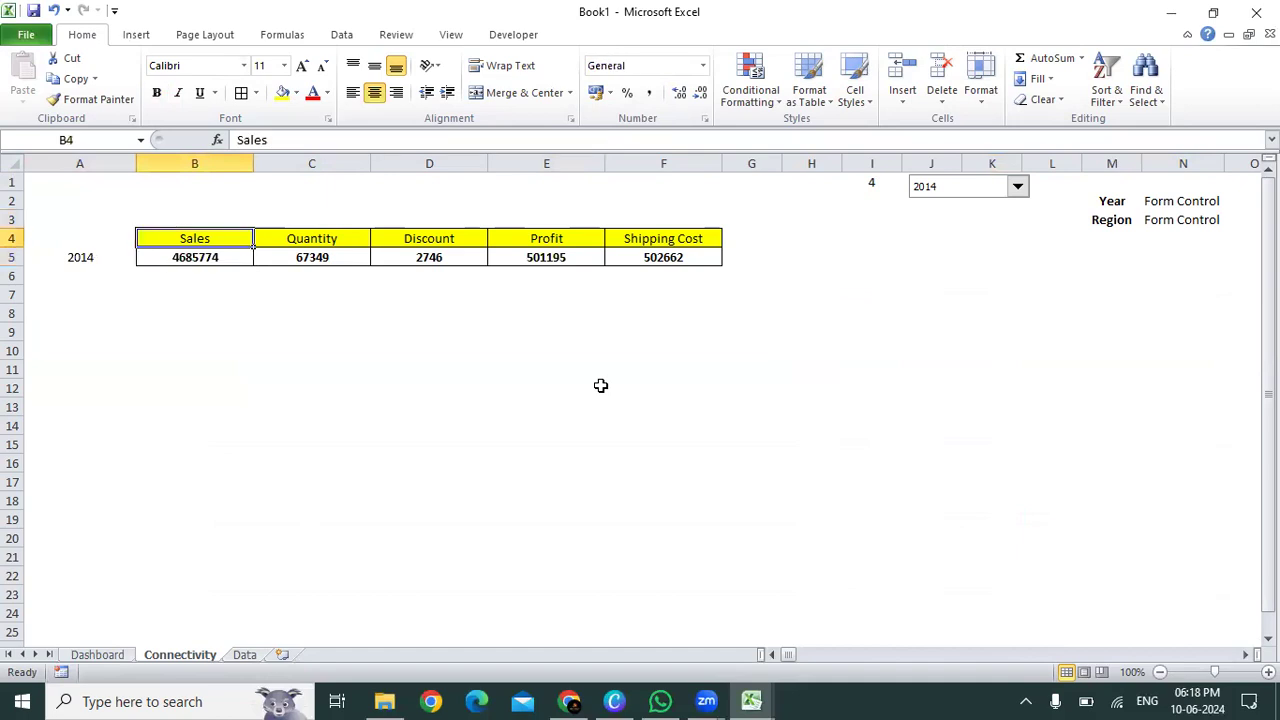
pyautogui.hotkey('ctrl', 'shift', 'Right')
pyautogui.hotkey('ctrl', 'shift', 'Down')
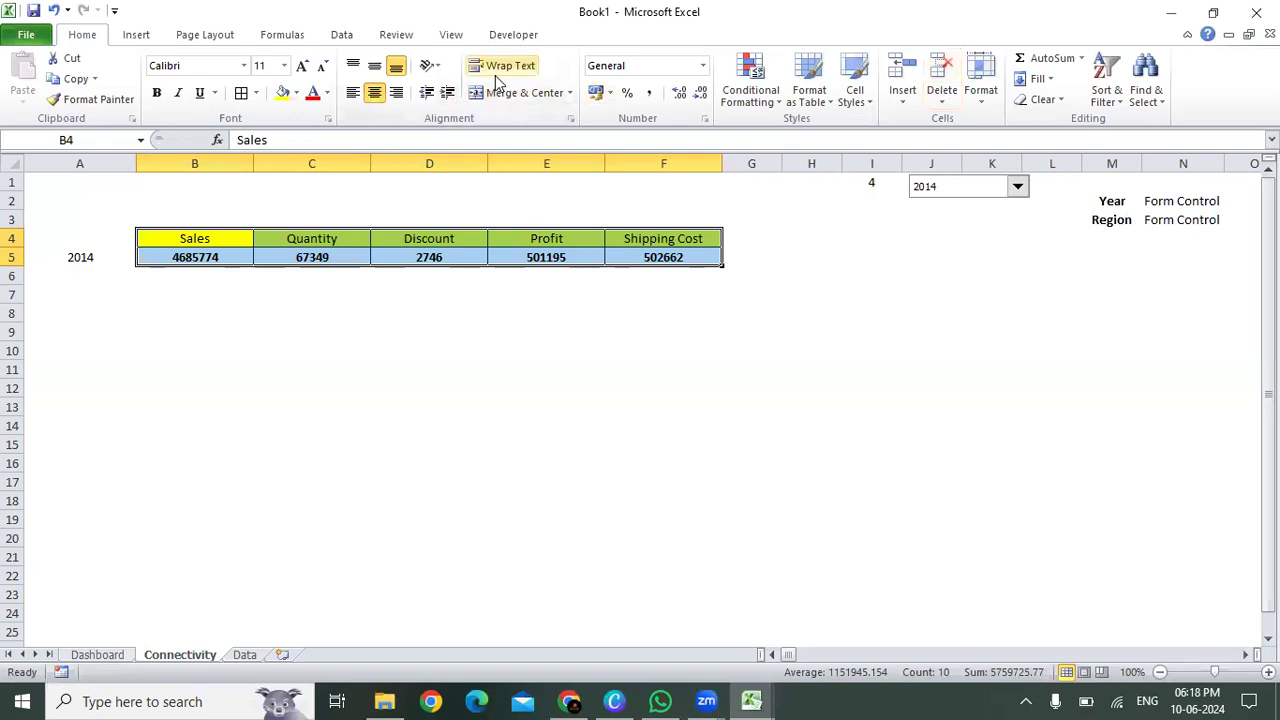
pyautogui.click(552, 61)
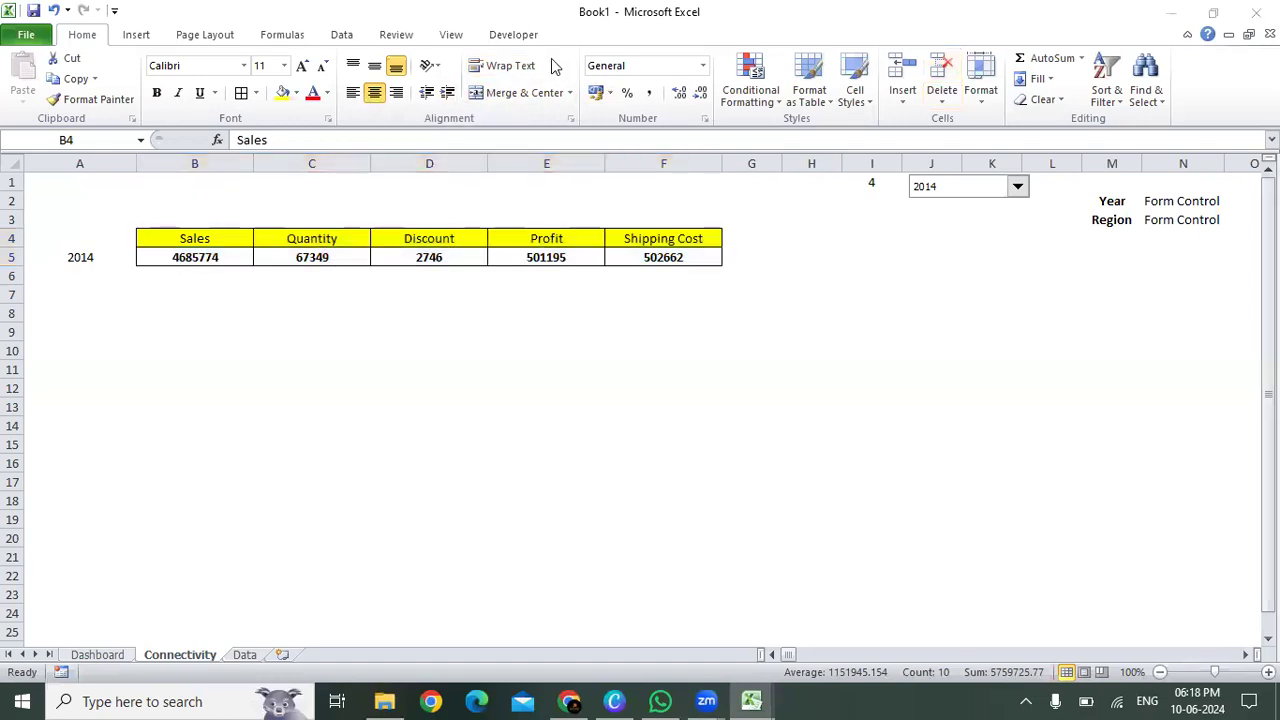
pyautogui.click(639, 360)
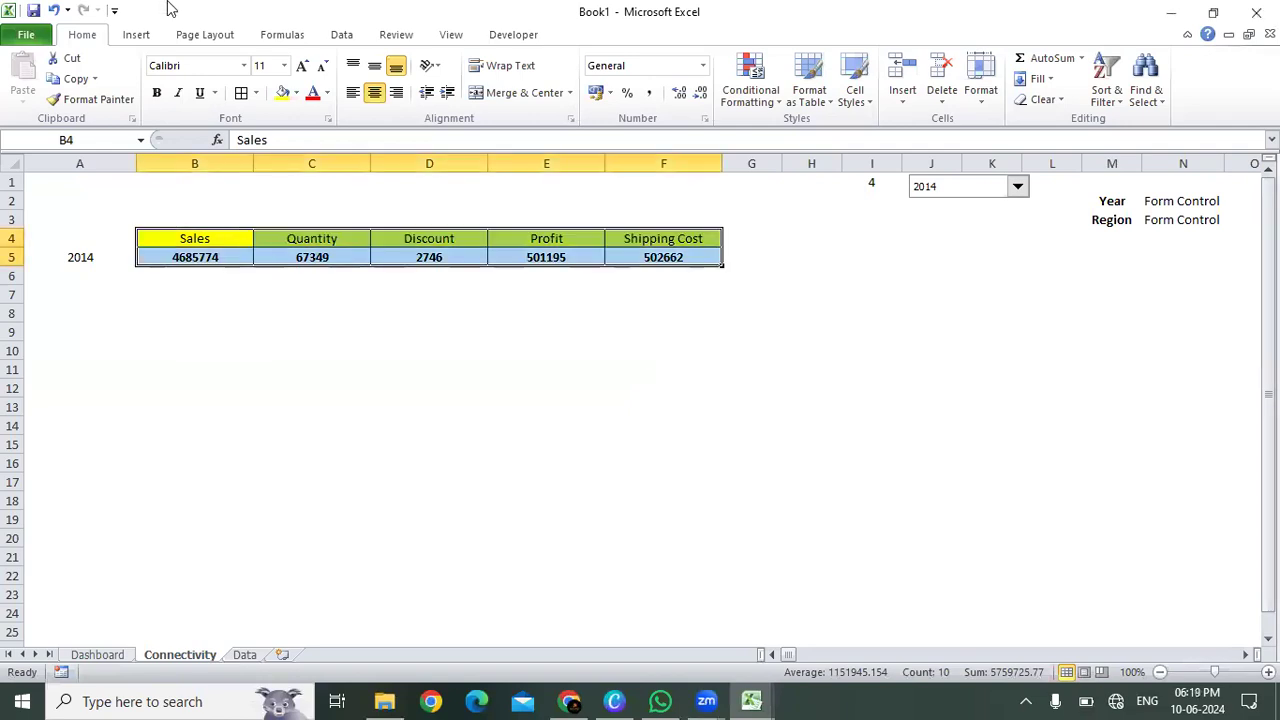
pyautogui.click(137, 36)
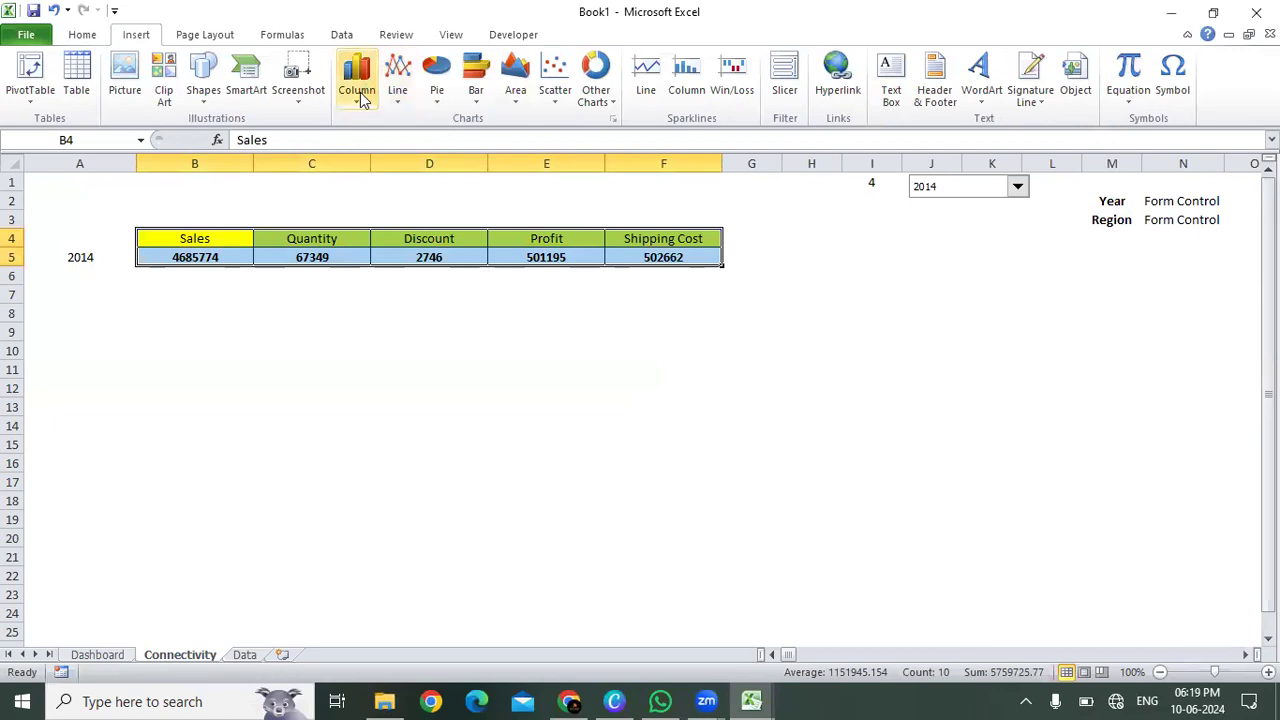
pyautogui.click(357, 92)
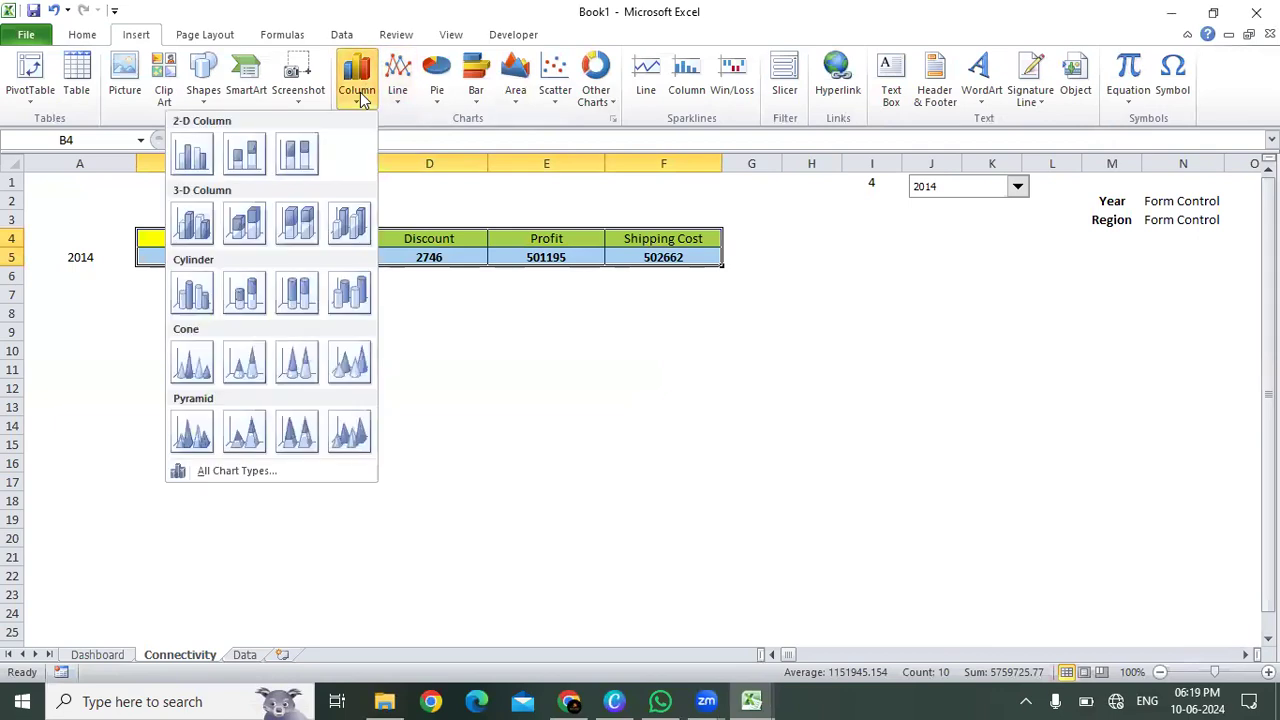
pyautogui.click(194, 152)
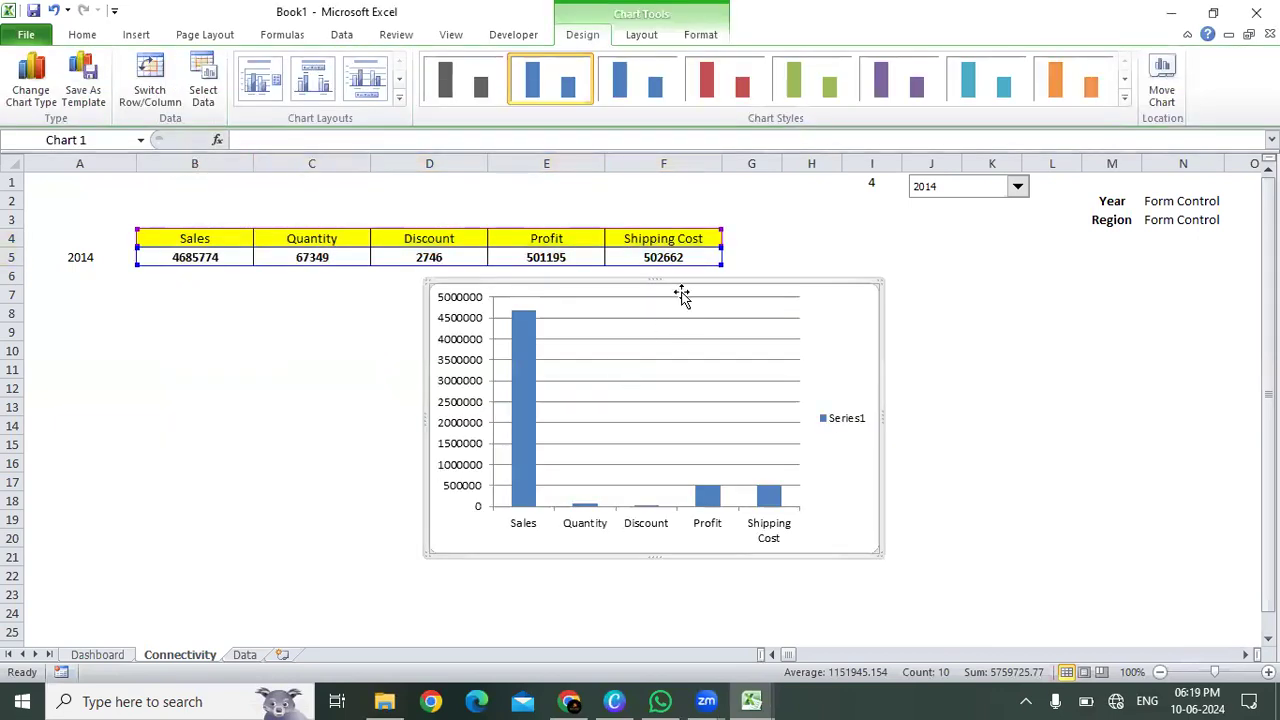